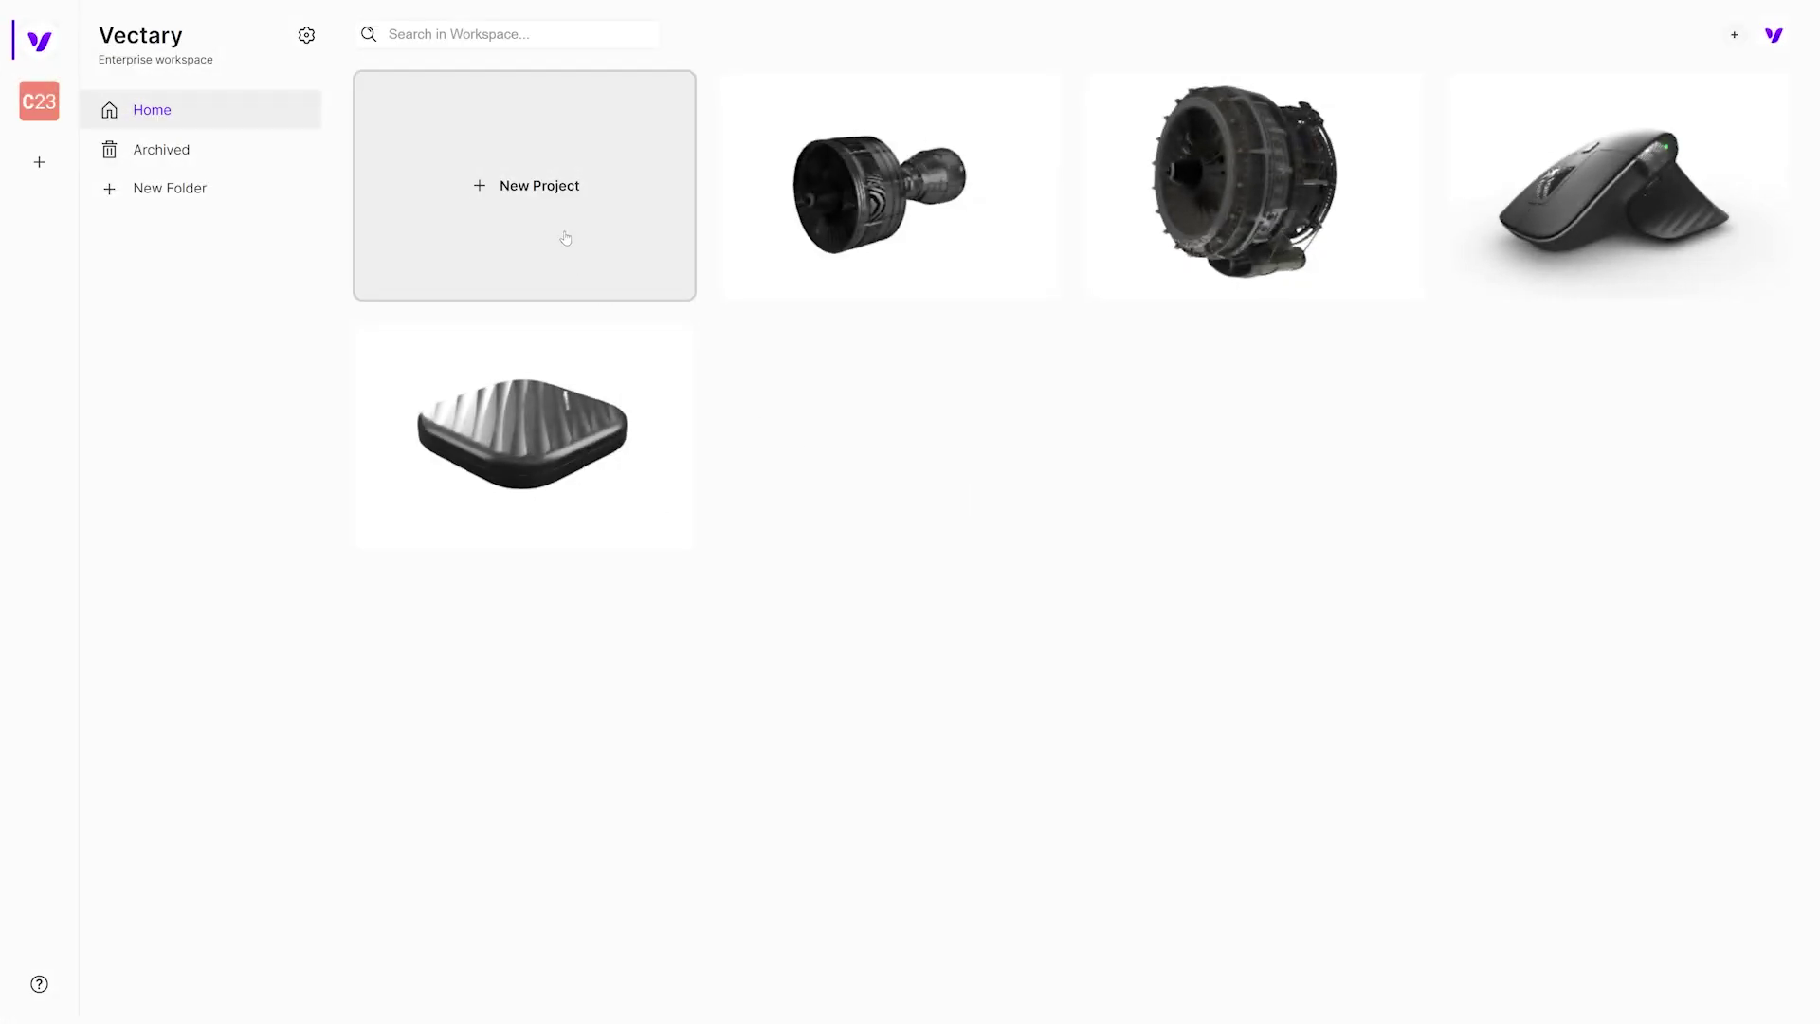
Create a new project and scroll the template grid to the three-lights setup cards
left_click(550, 208)
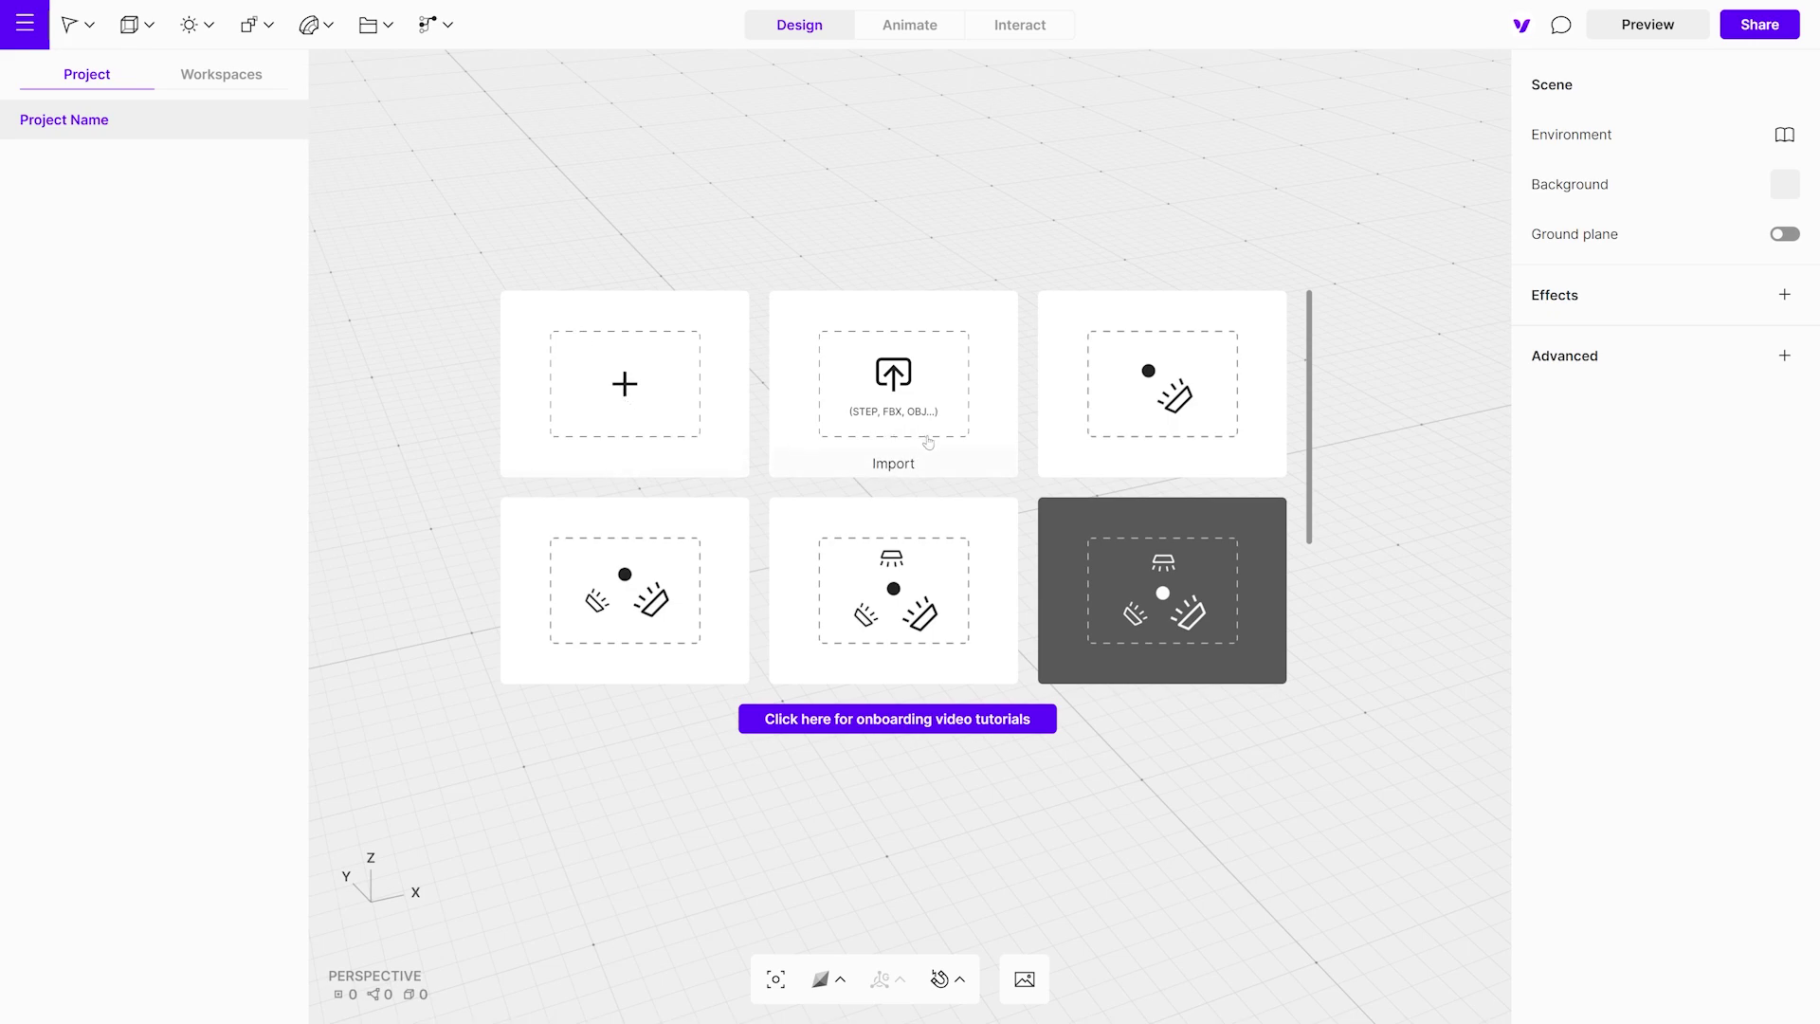
left_click_drag(1312, 409, 1309, 569)
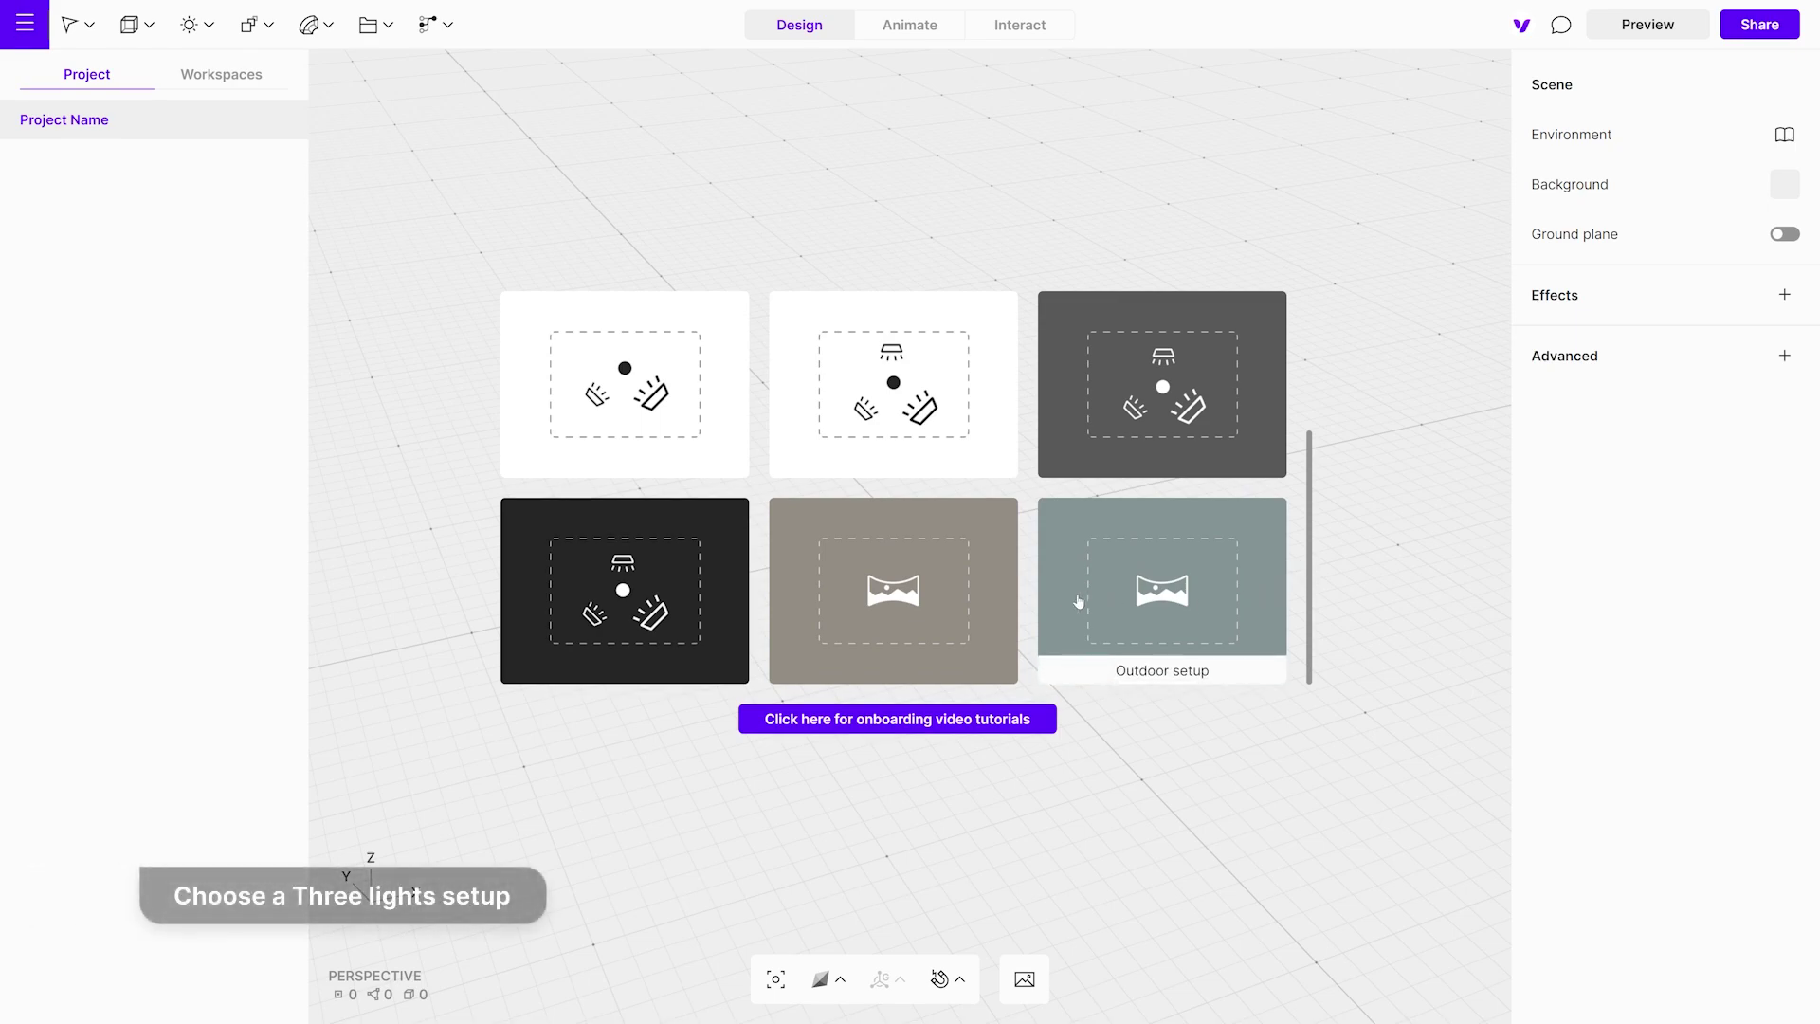
Start from the Three lights setup, import Jet Engine.gltf, and show the preset description
left_click(900, 406)
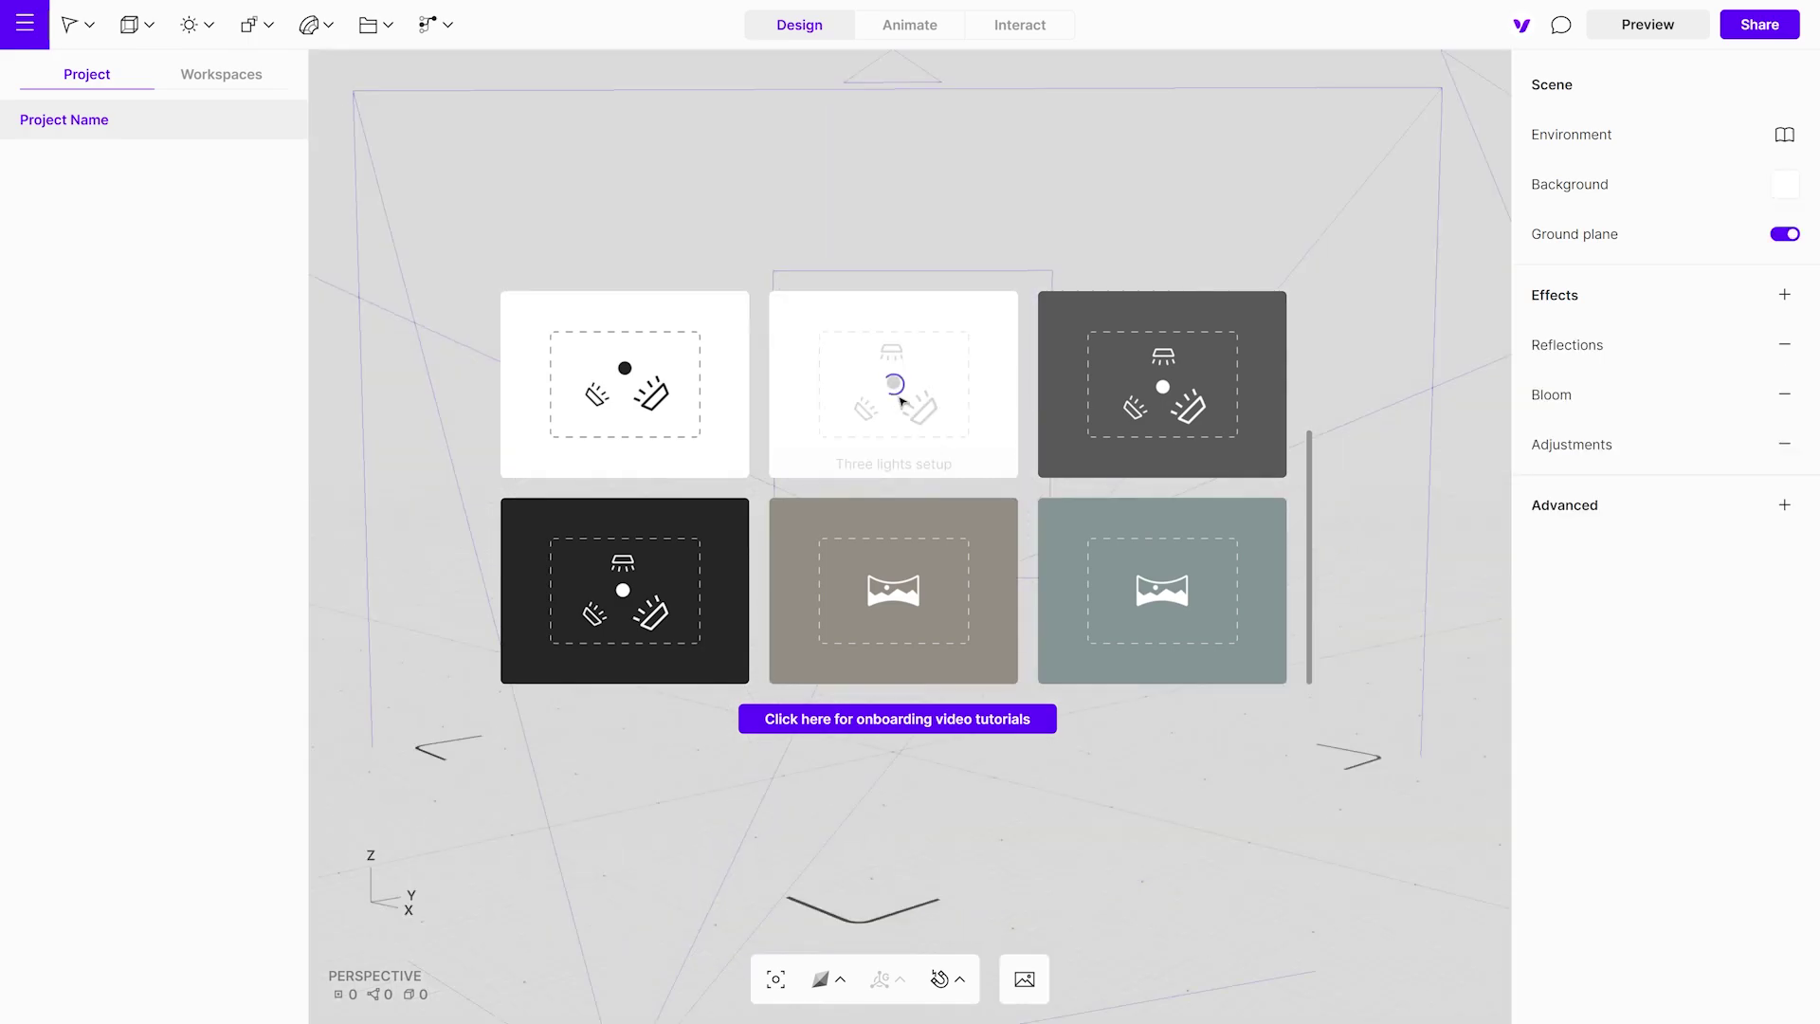
left_click_drag(1811, 422, 895, 408)
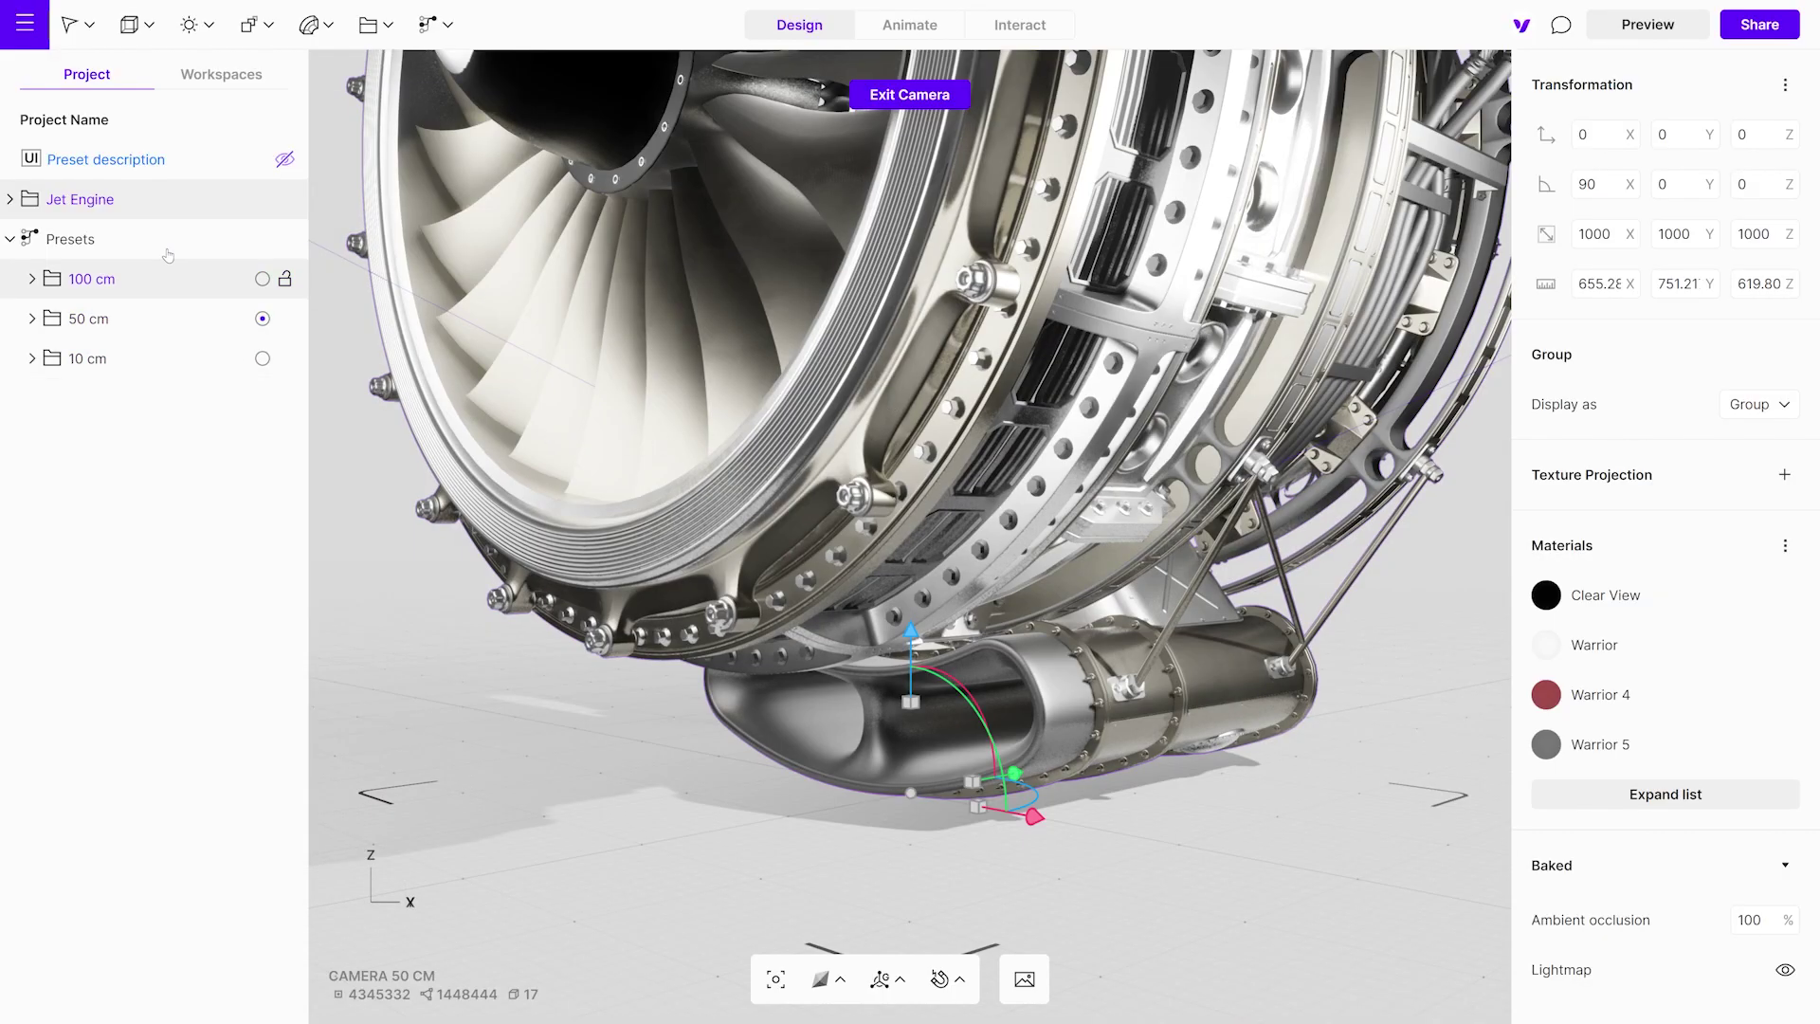
left_click(116, 161)
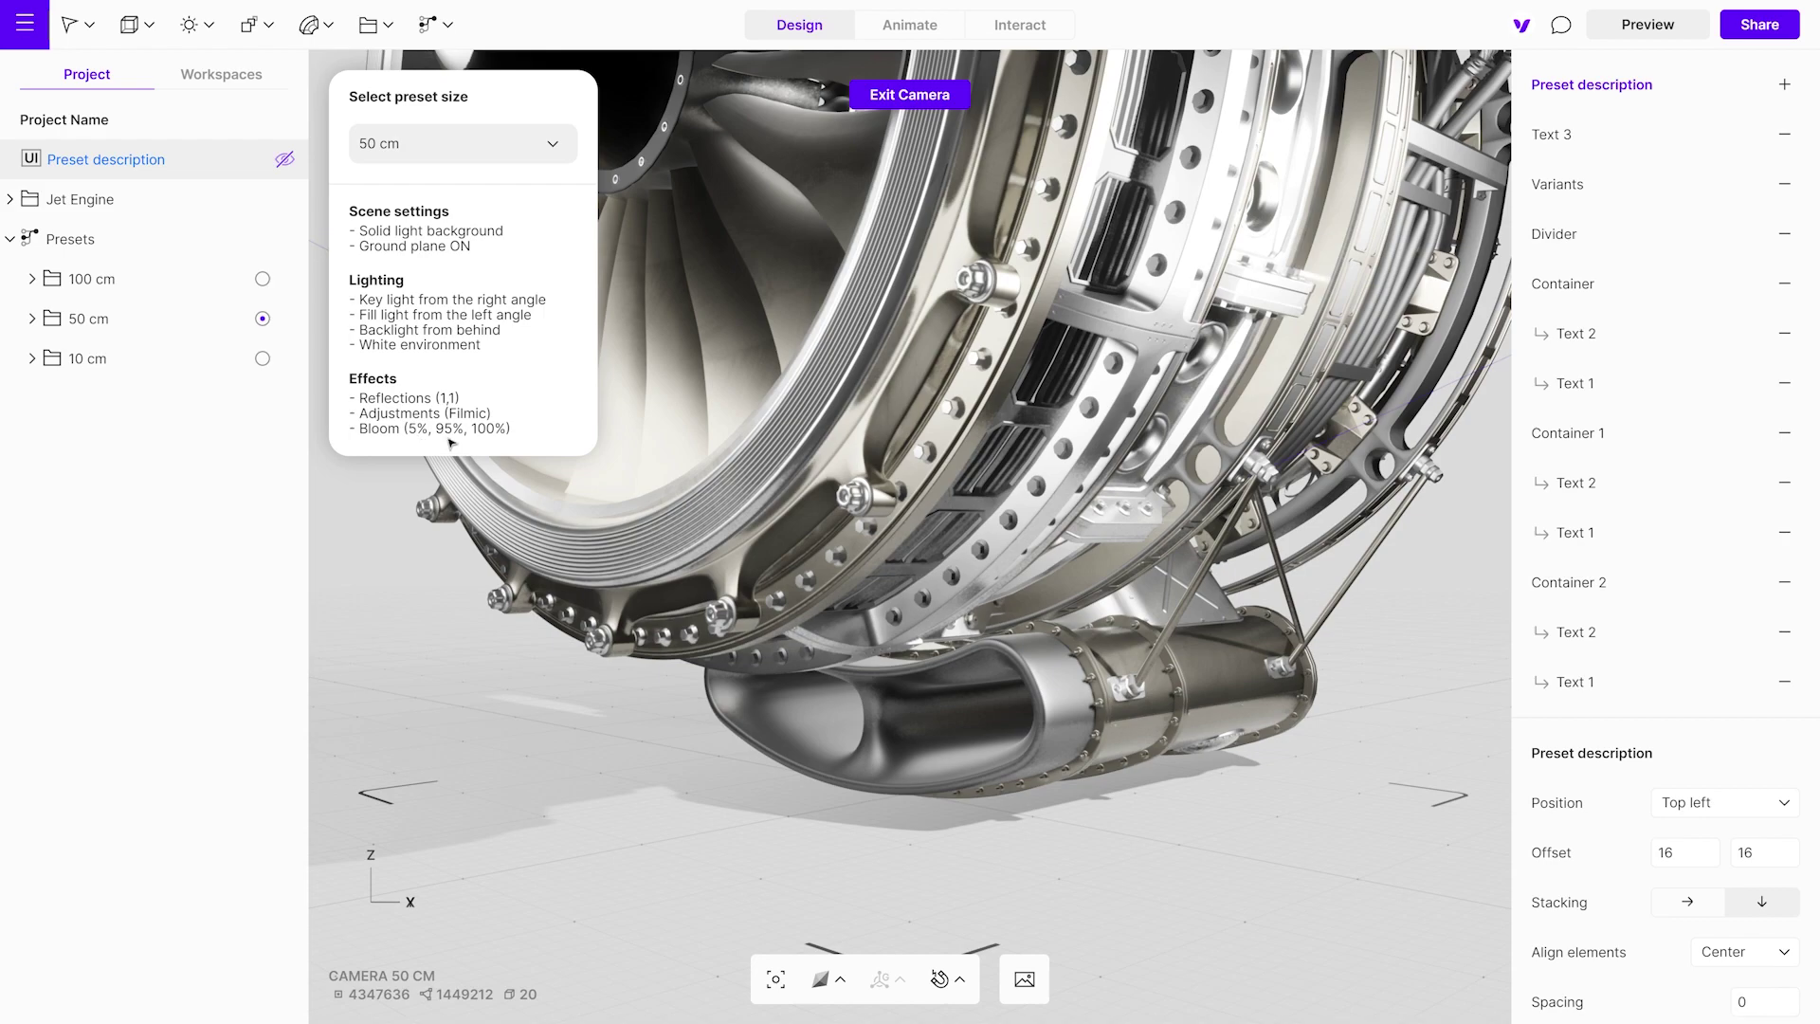
Switch the preset size to 100 cm and expand its folder
left_click(556, 147)
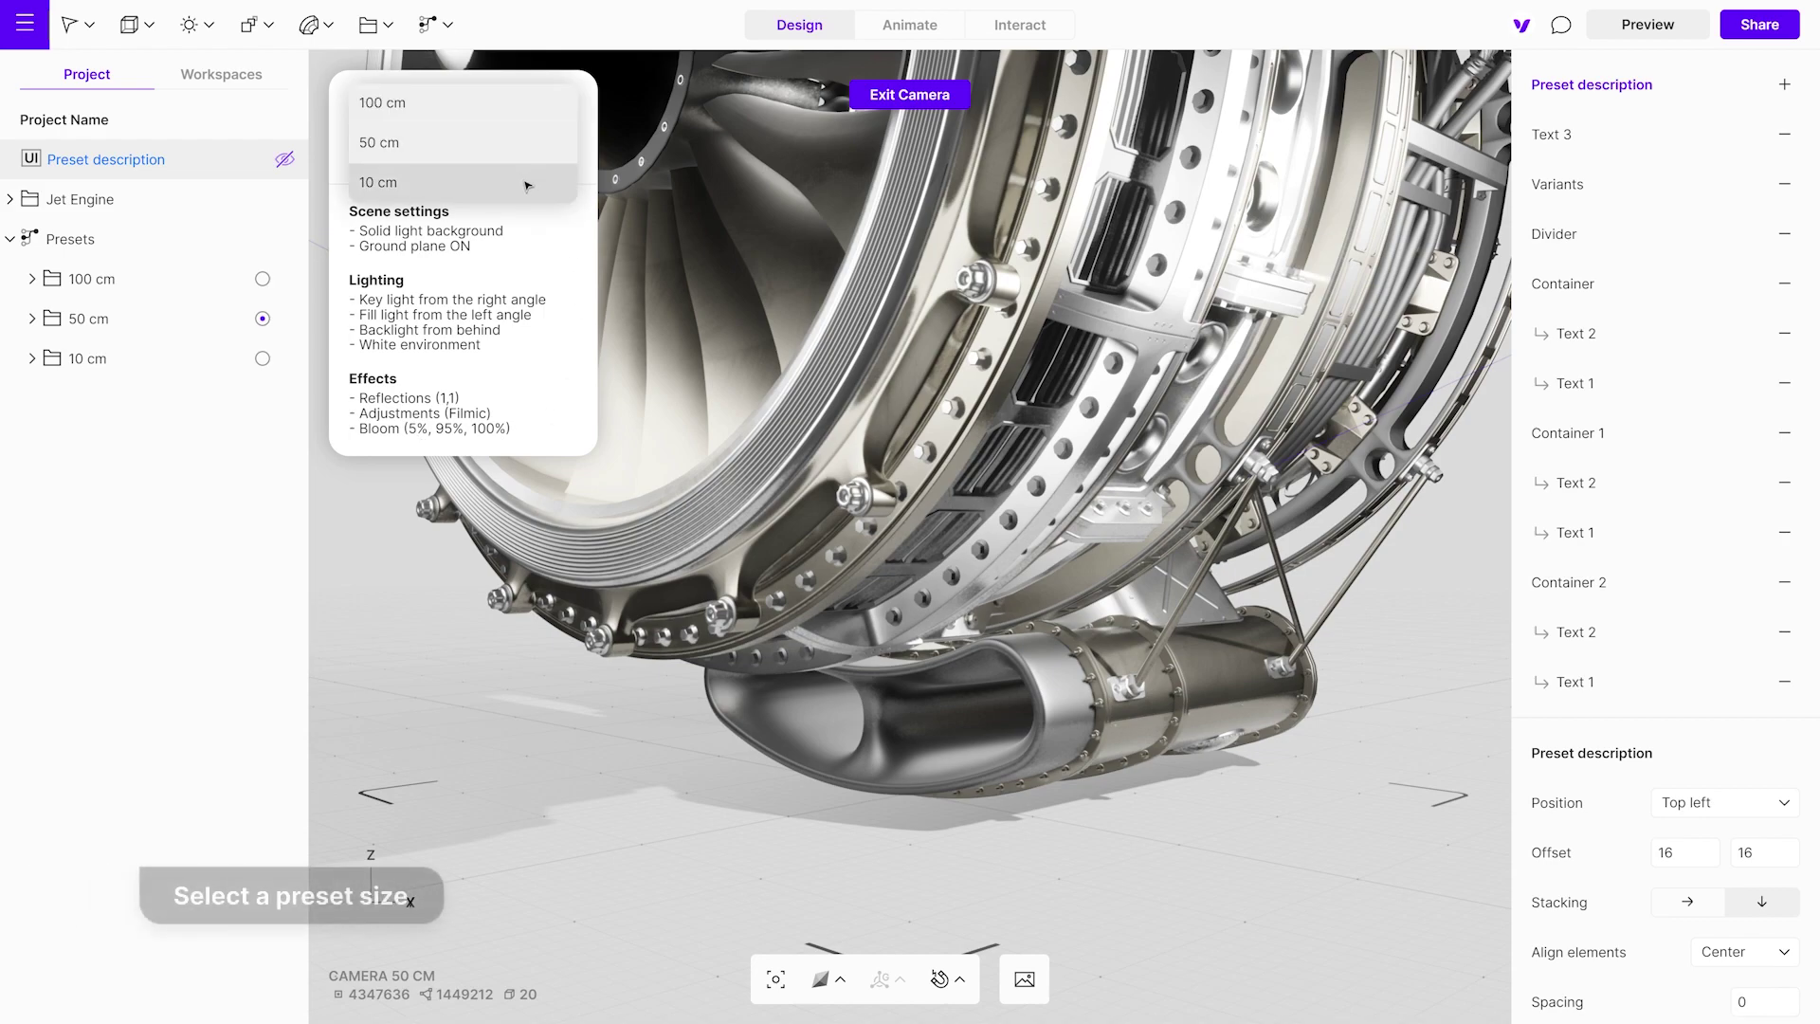
left_click(523, 115)
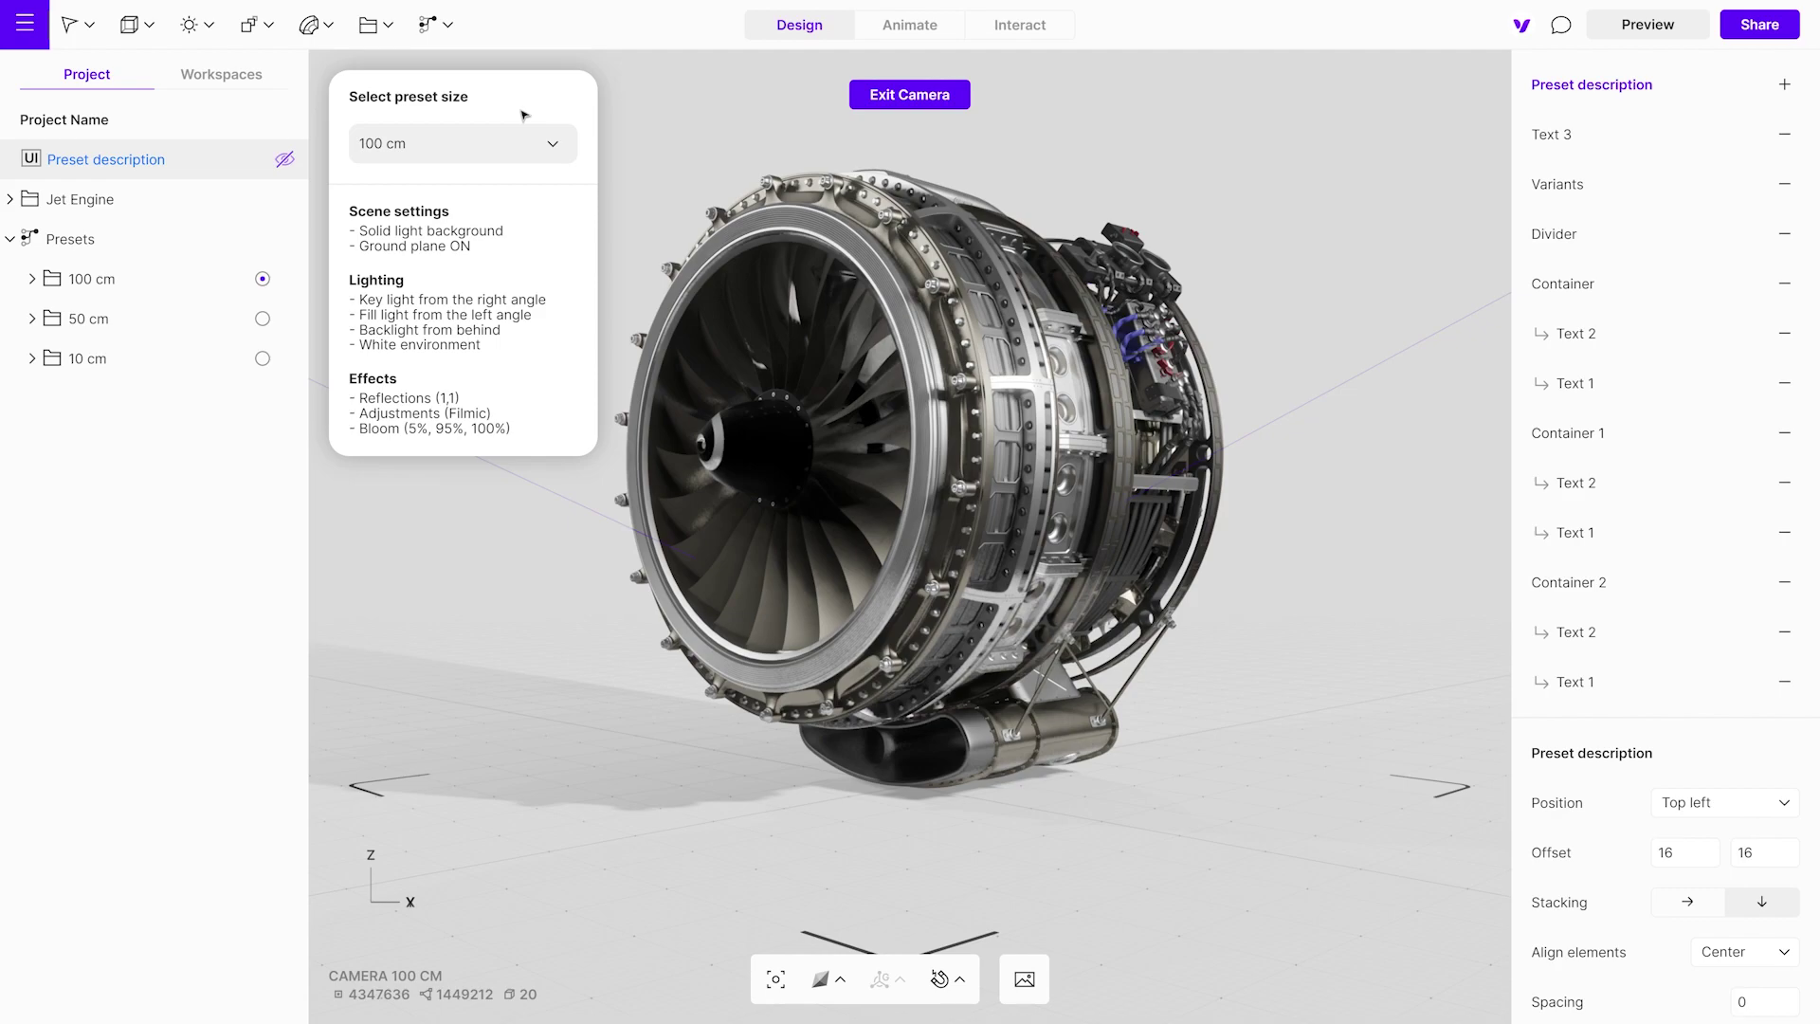
left_click(33, 280)
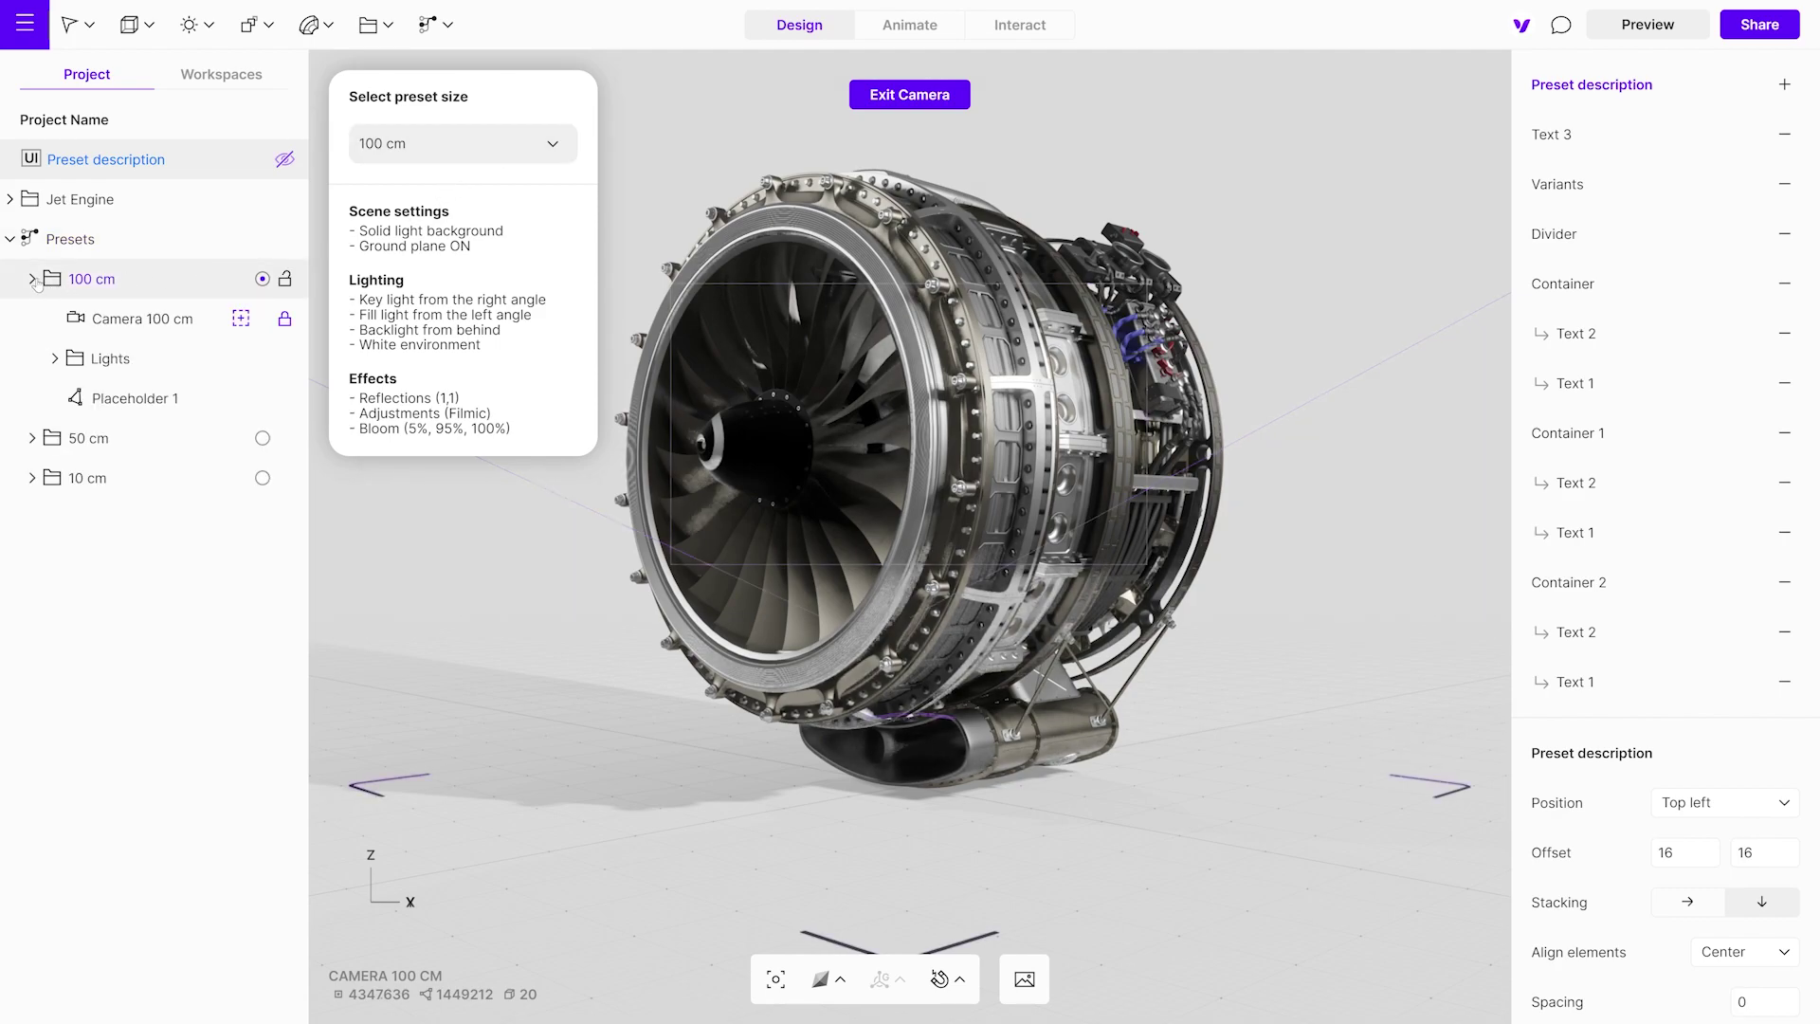
Hide and delete Placeholder 1, then preview the scene
left_click(137, 400)
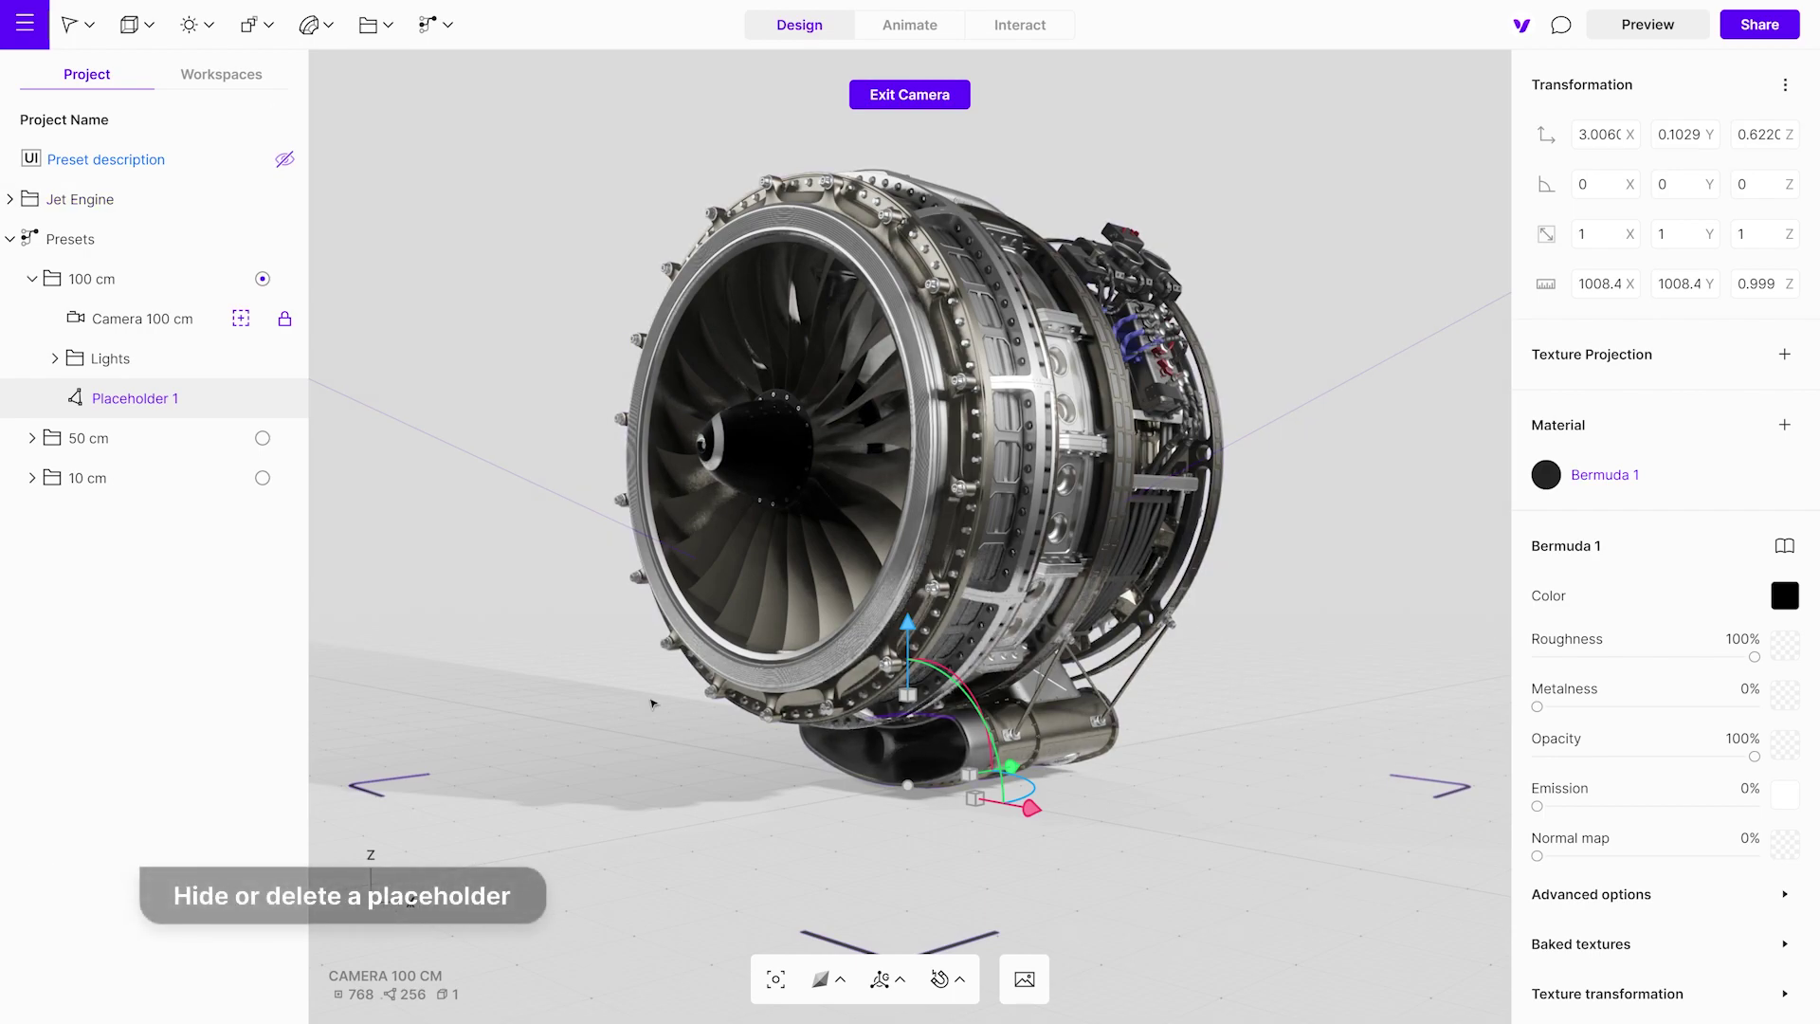
left_click(263, 398)
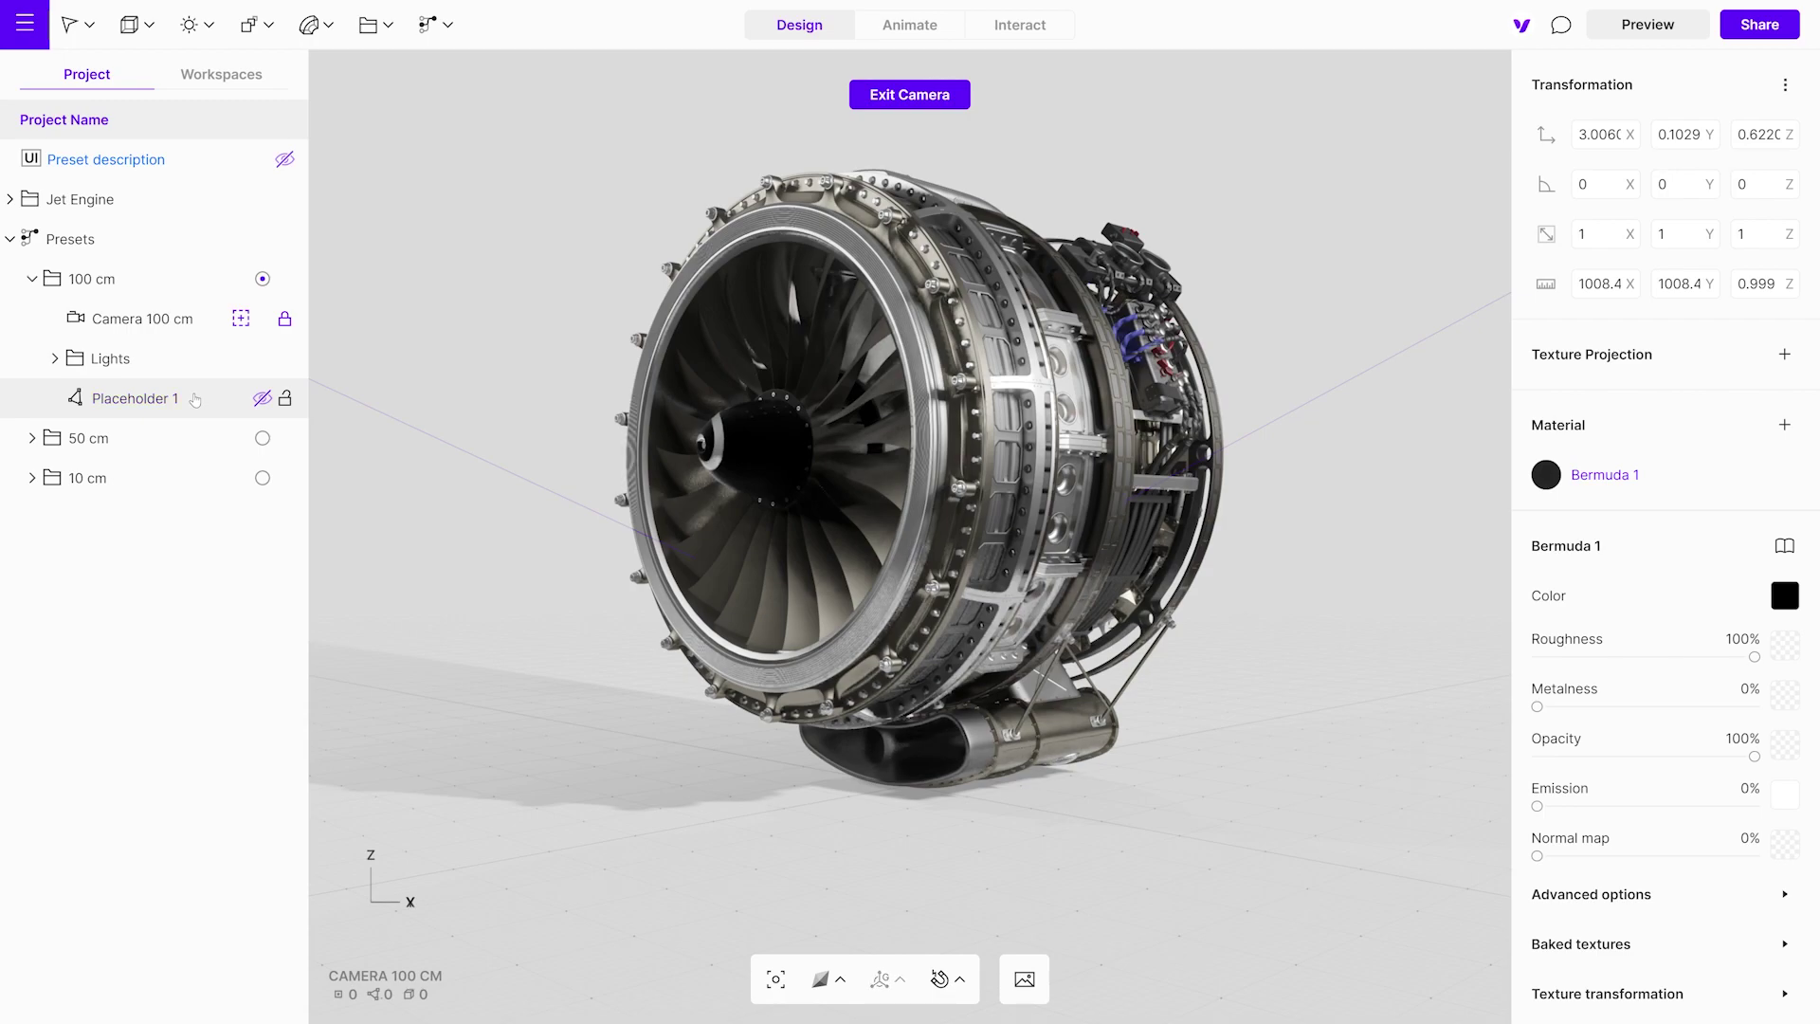
key("Delete")
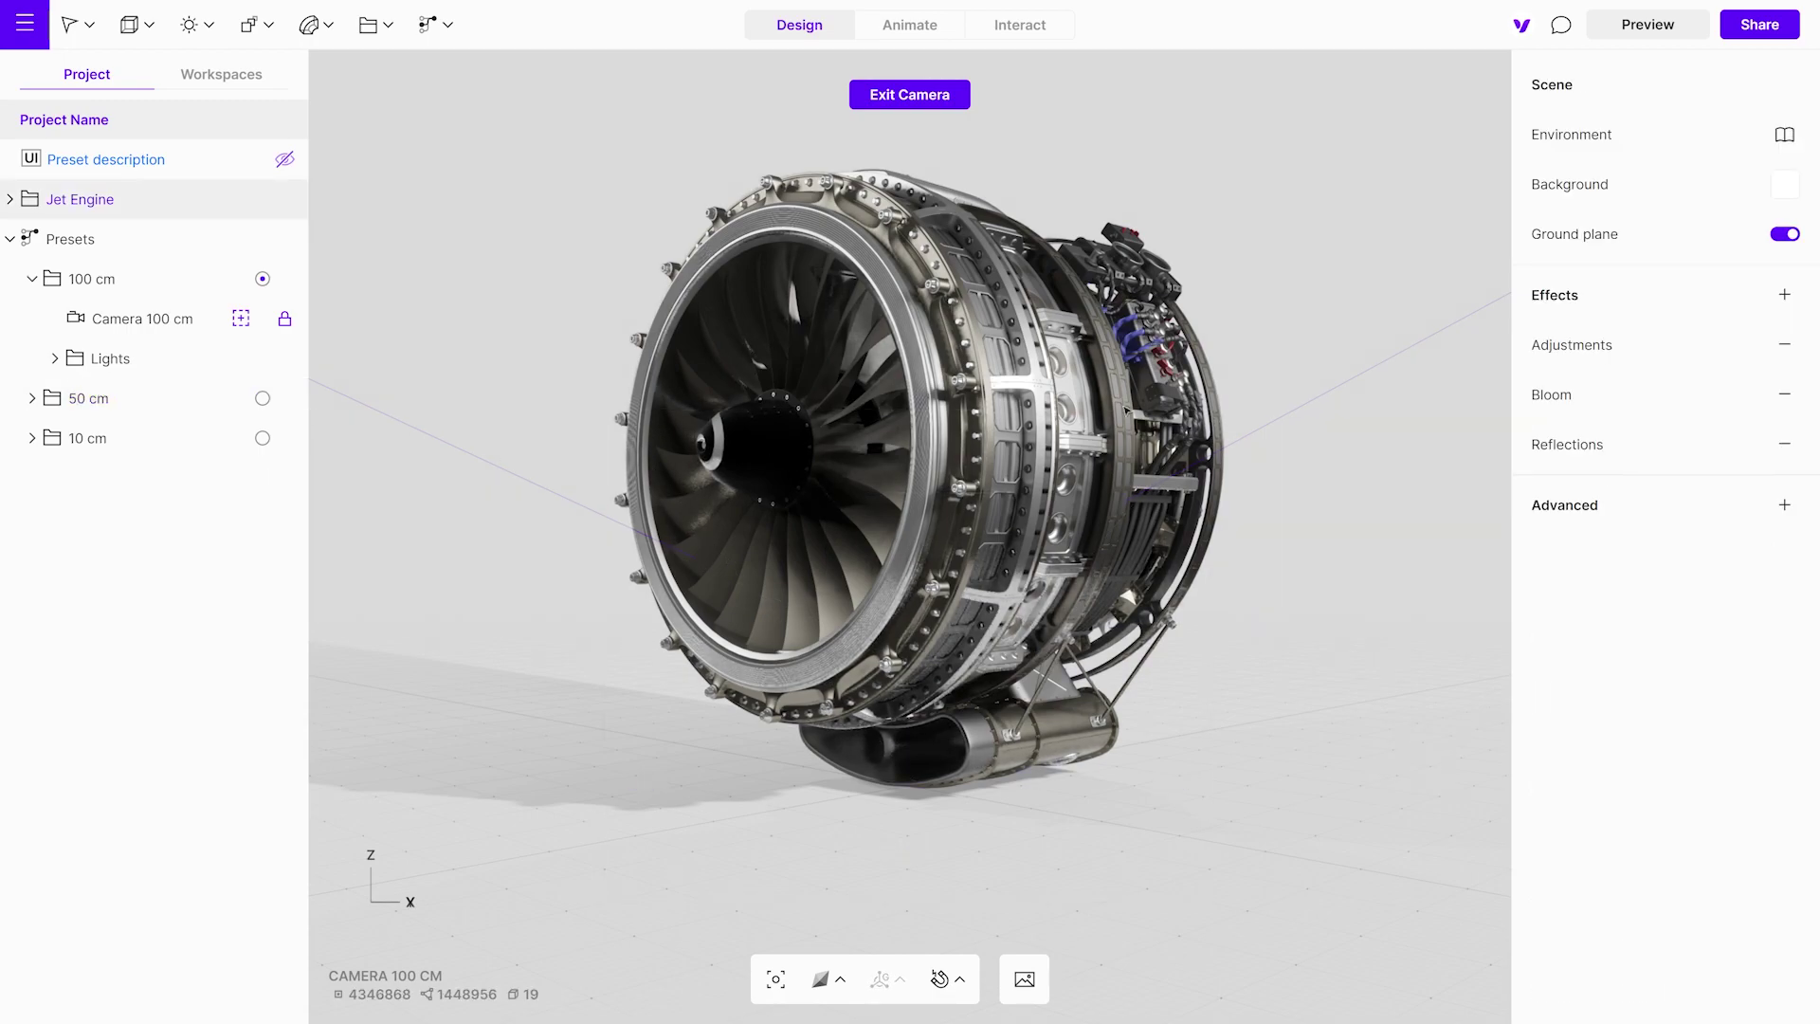
left_click(1648, 25)
Orbit and zoom around the jet engine in preview, including its top, then exit preview
left_click_drag(719, 432, 568, 475)
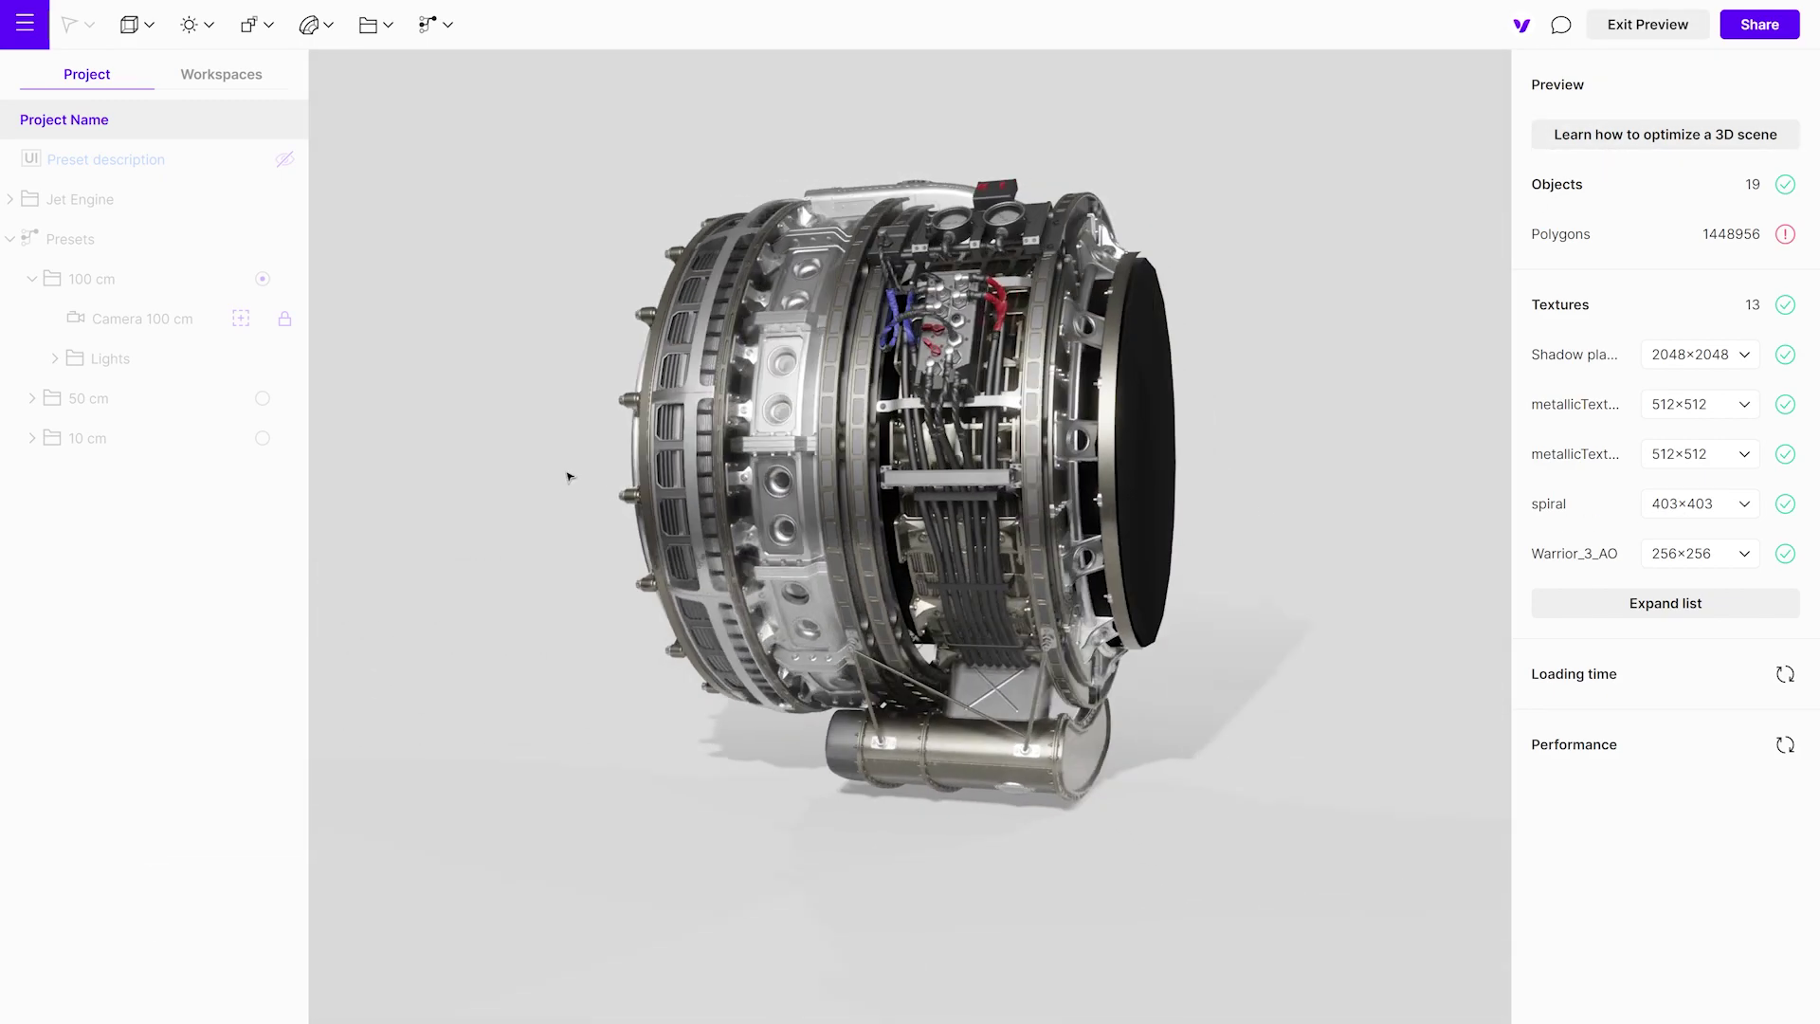
scroll(834, 505, "up", 5)
left_click_drag(834, 505, 1091, 235)
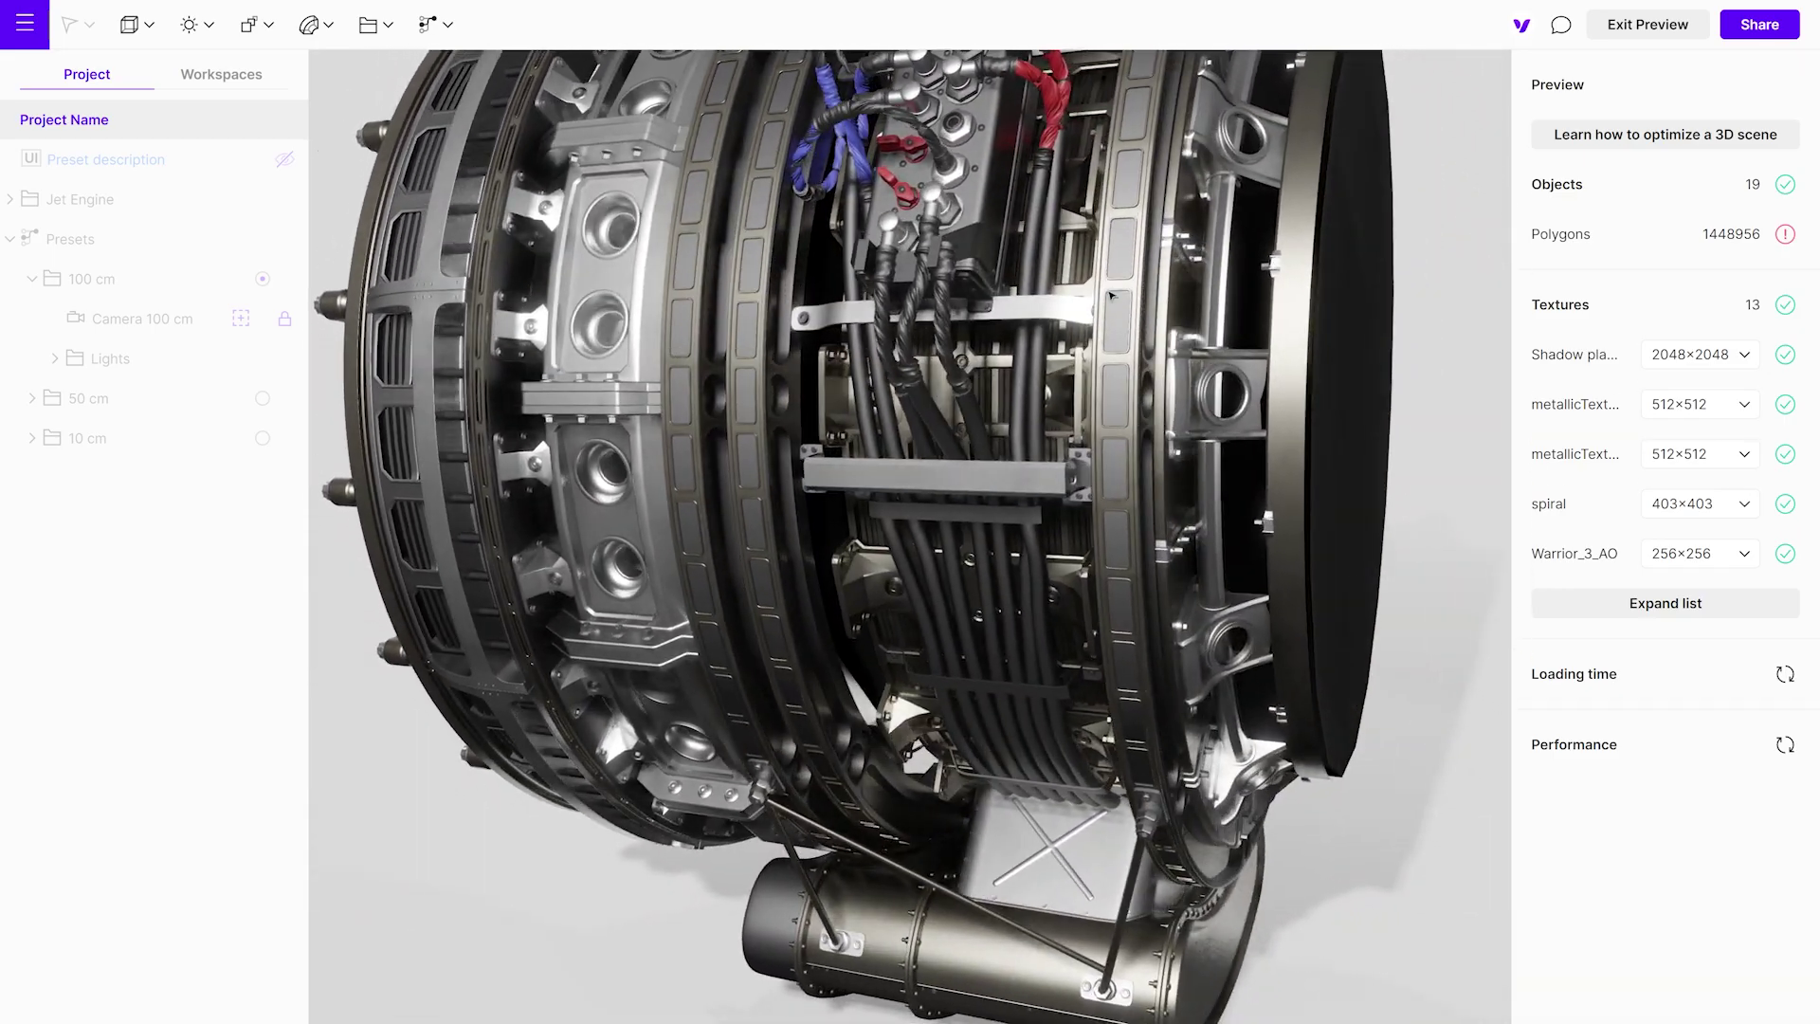
left_click(1649, 25)
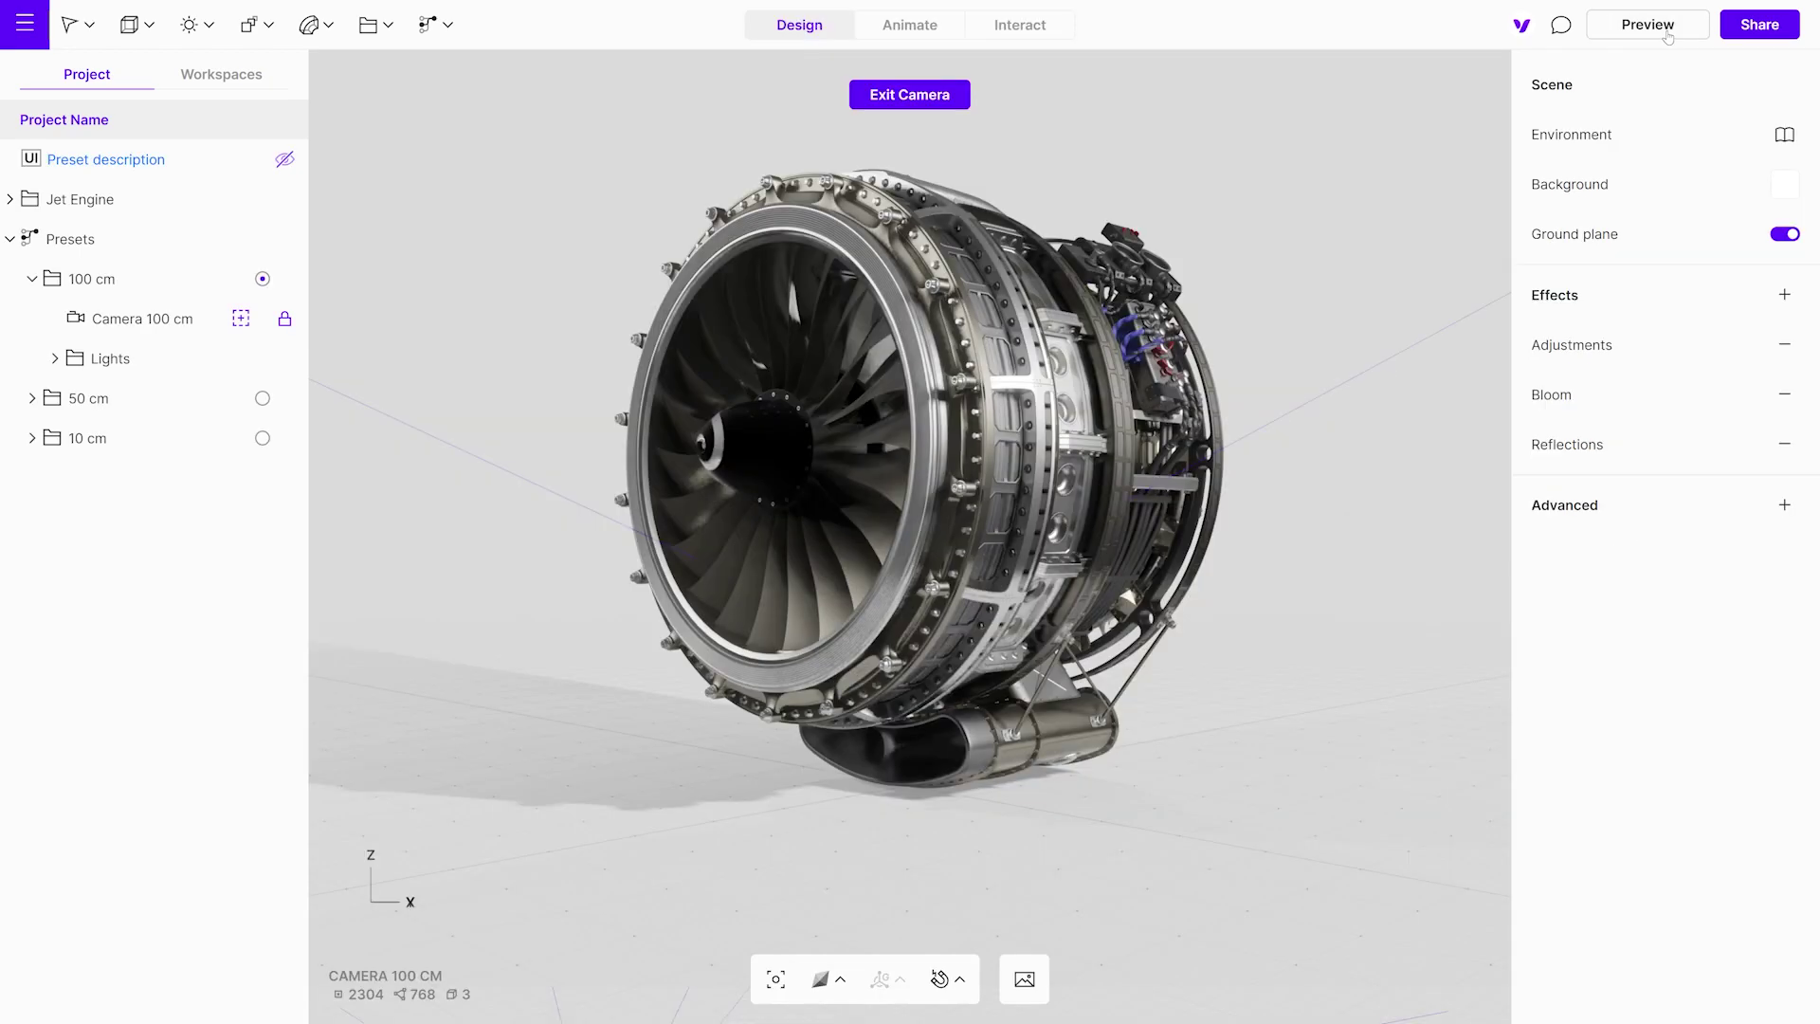
Orbit and zoom Camera 100 cm slightly closer on the engine, then lock it
left_click(191, 324)
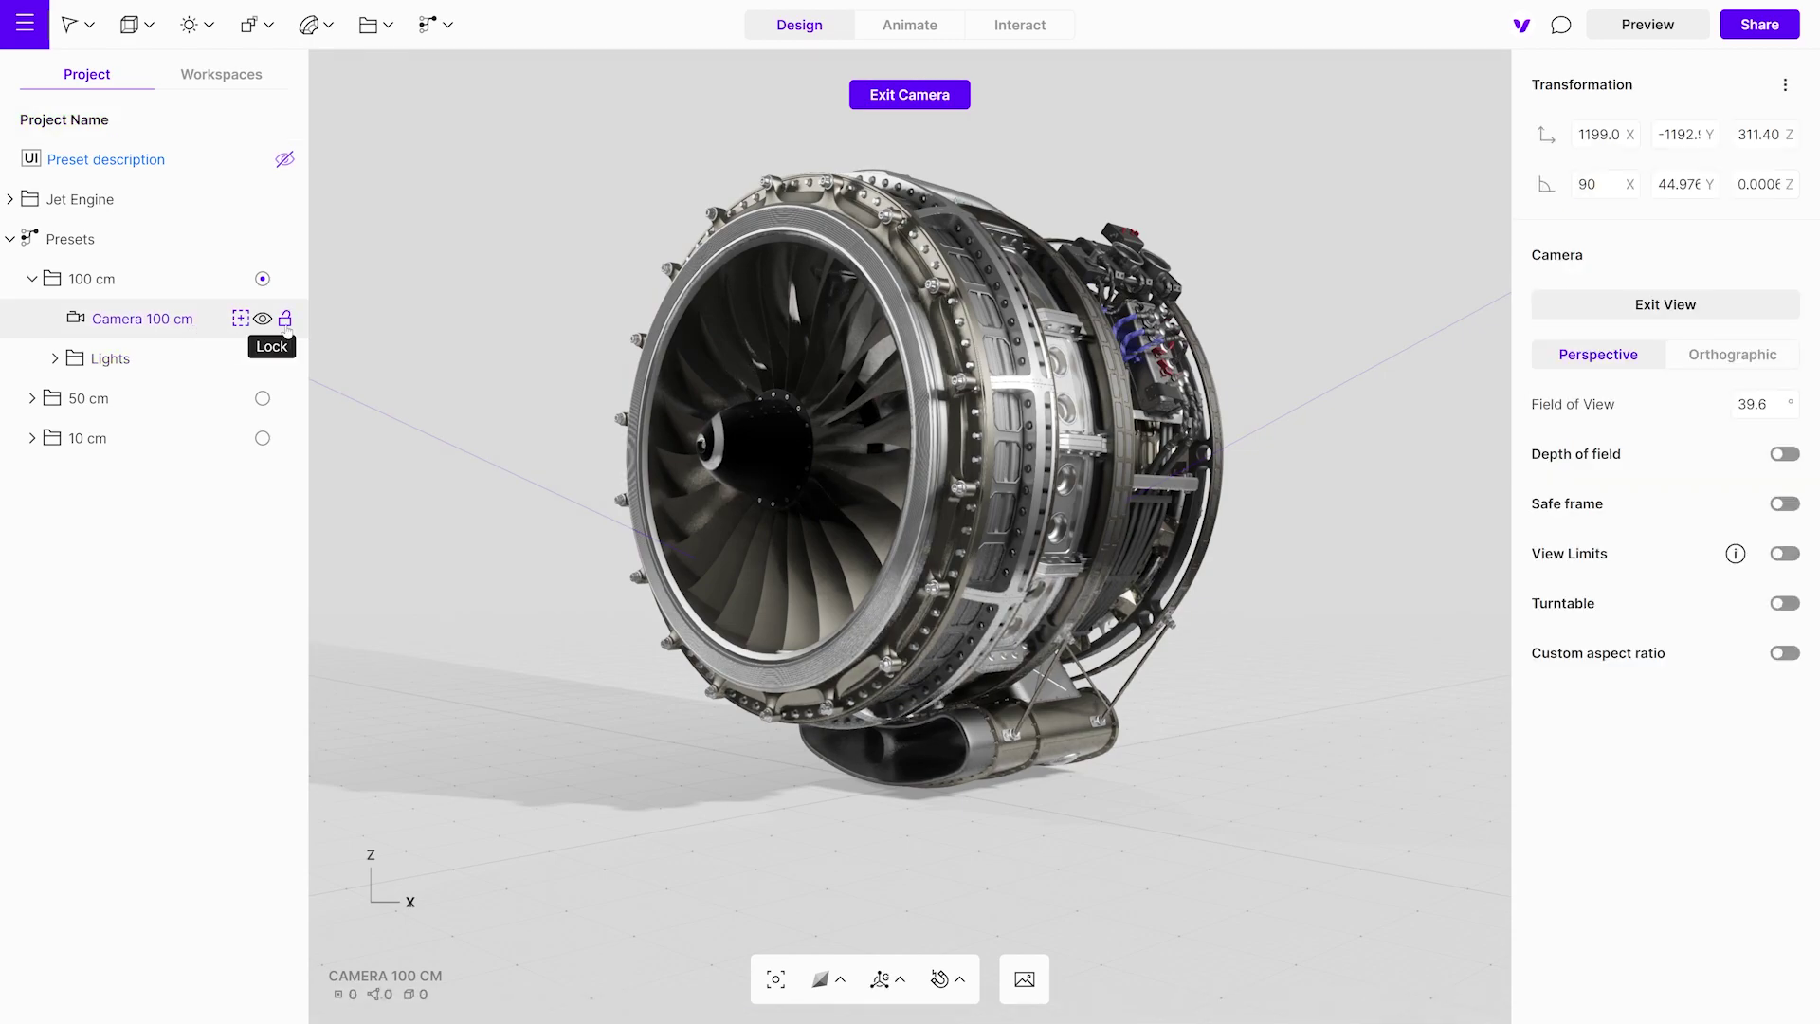
left_click_drag(538, 417, 623, 380)
scroll(1036, 560, "up", 1)
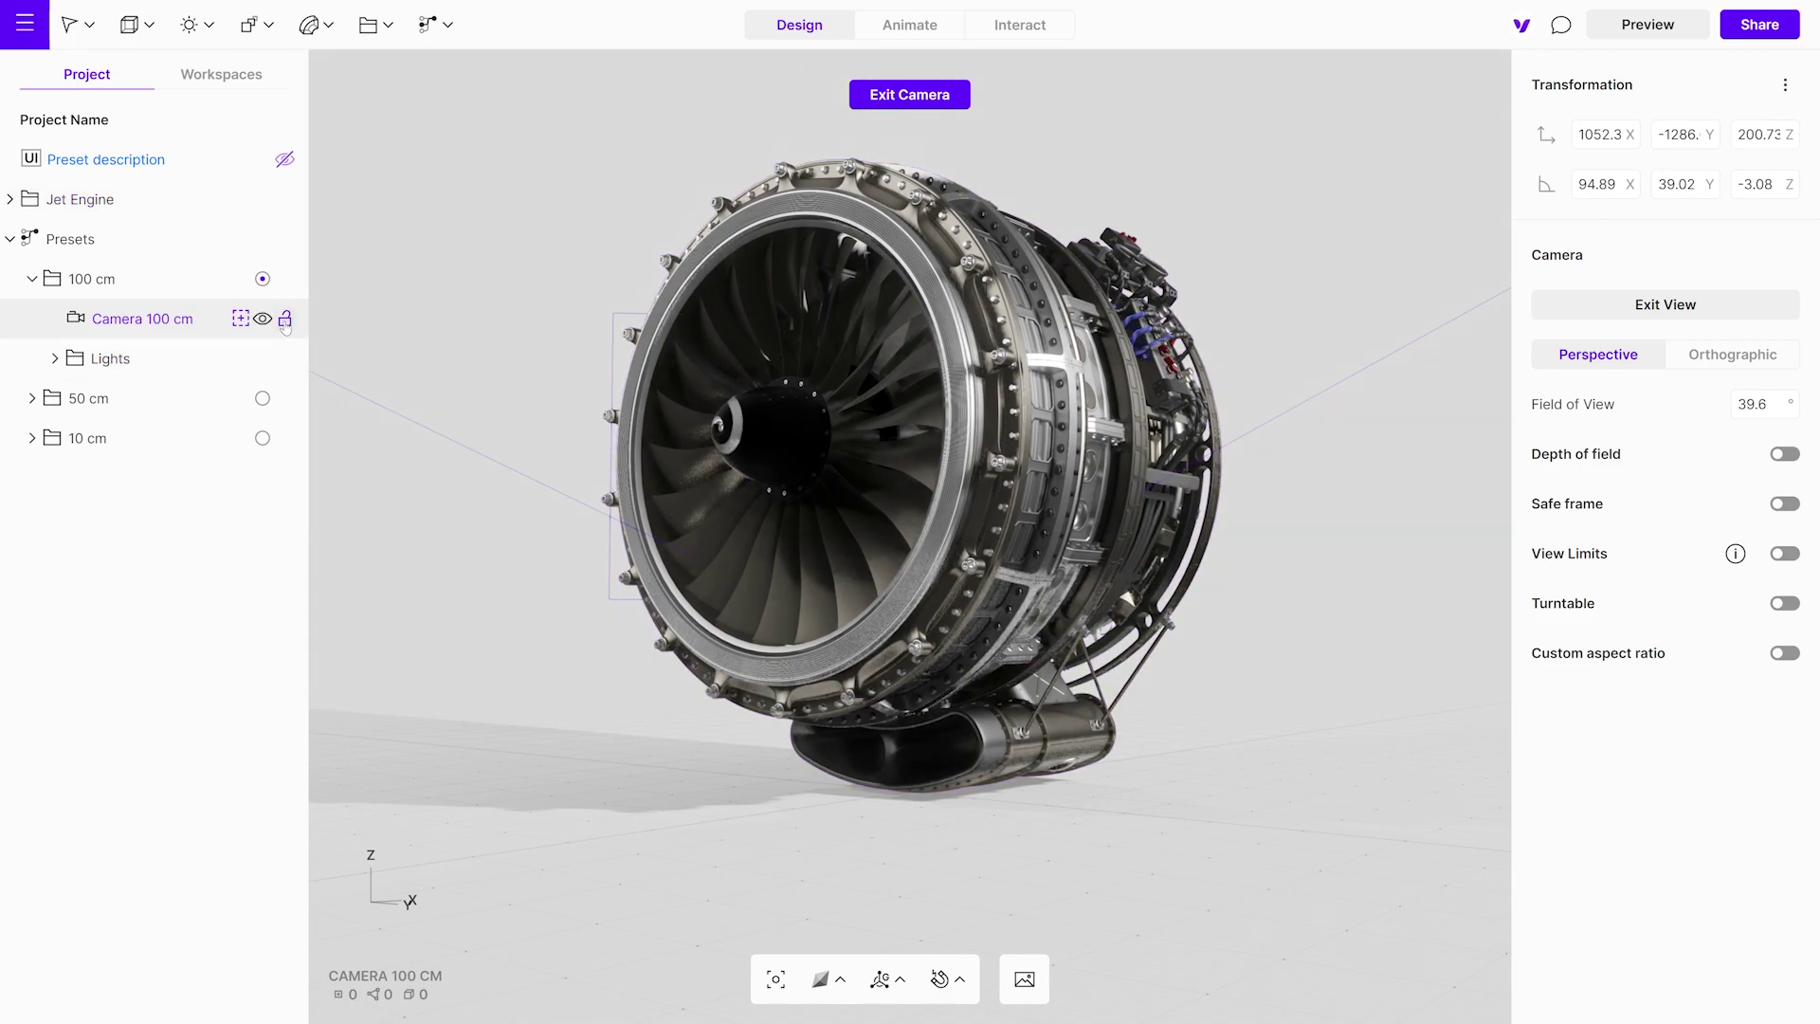
left_click(284, 320)
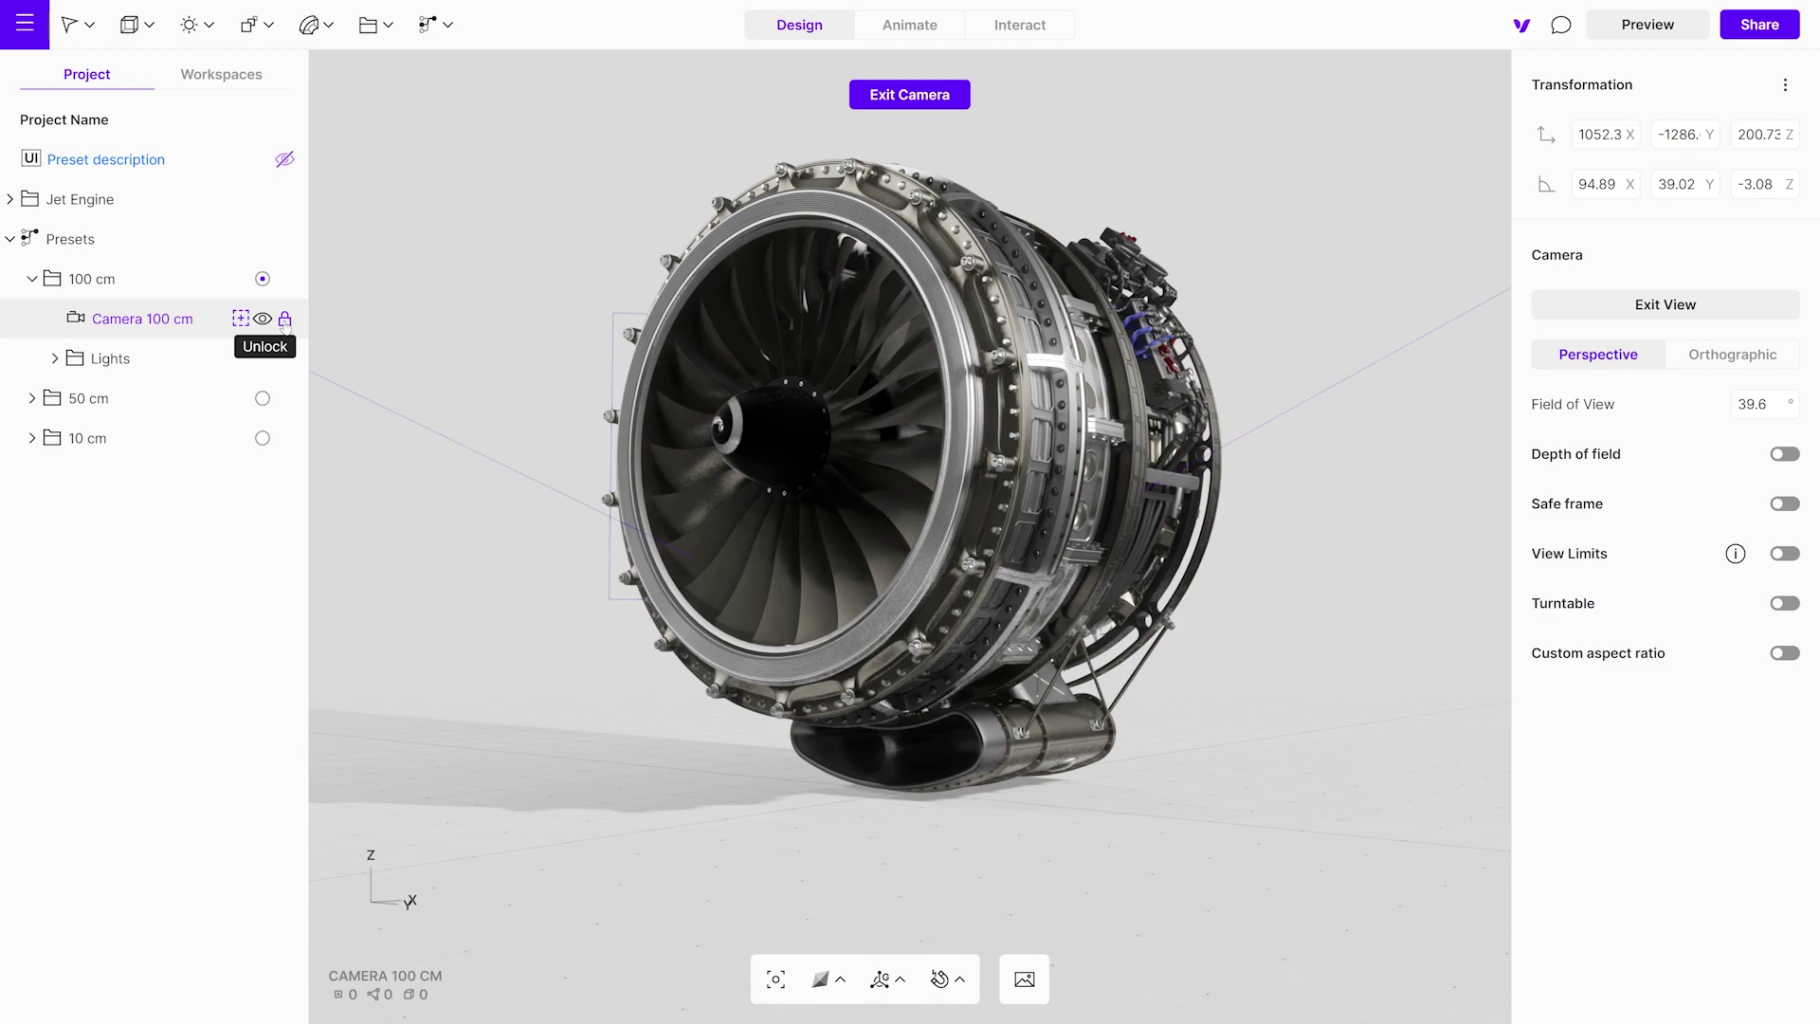
Raise the Key Light intensity to 1432%, keeping its shadow on
left_click(55, 360)
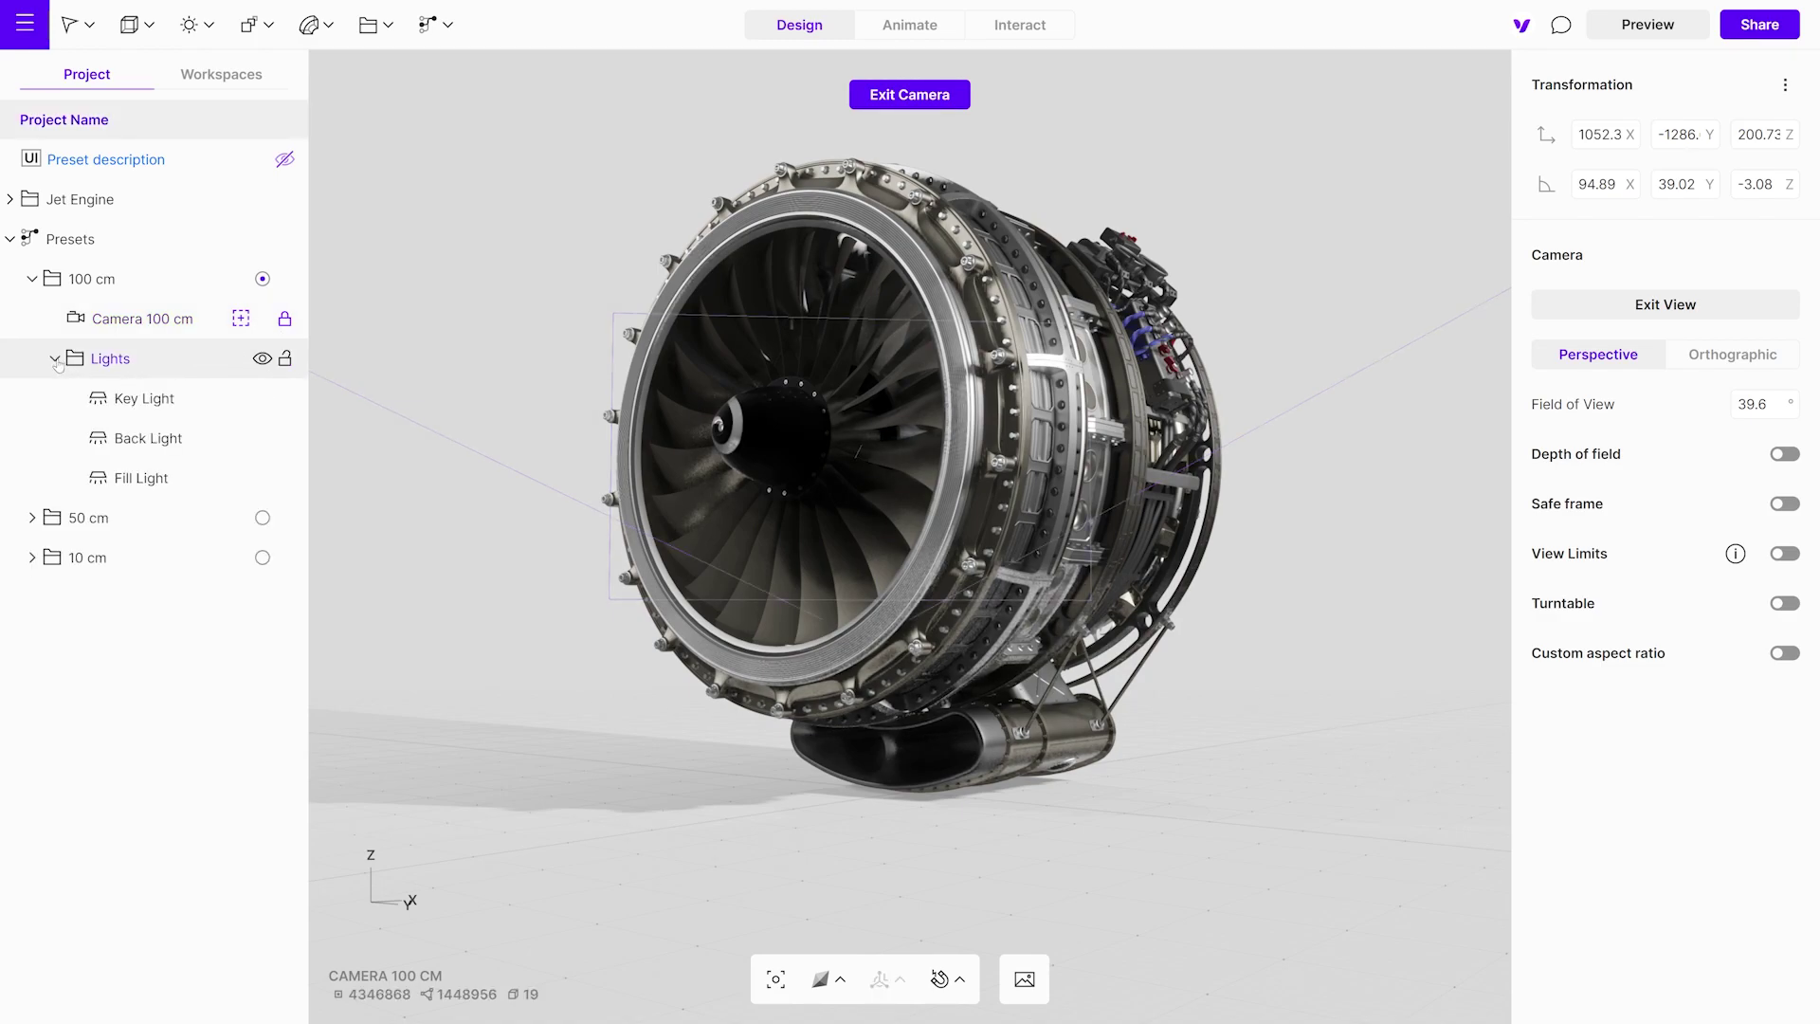
left_click(140, 399)
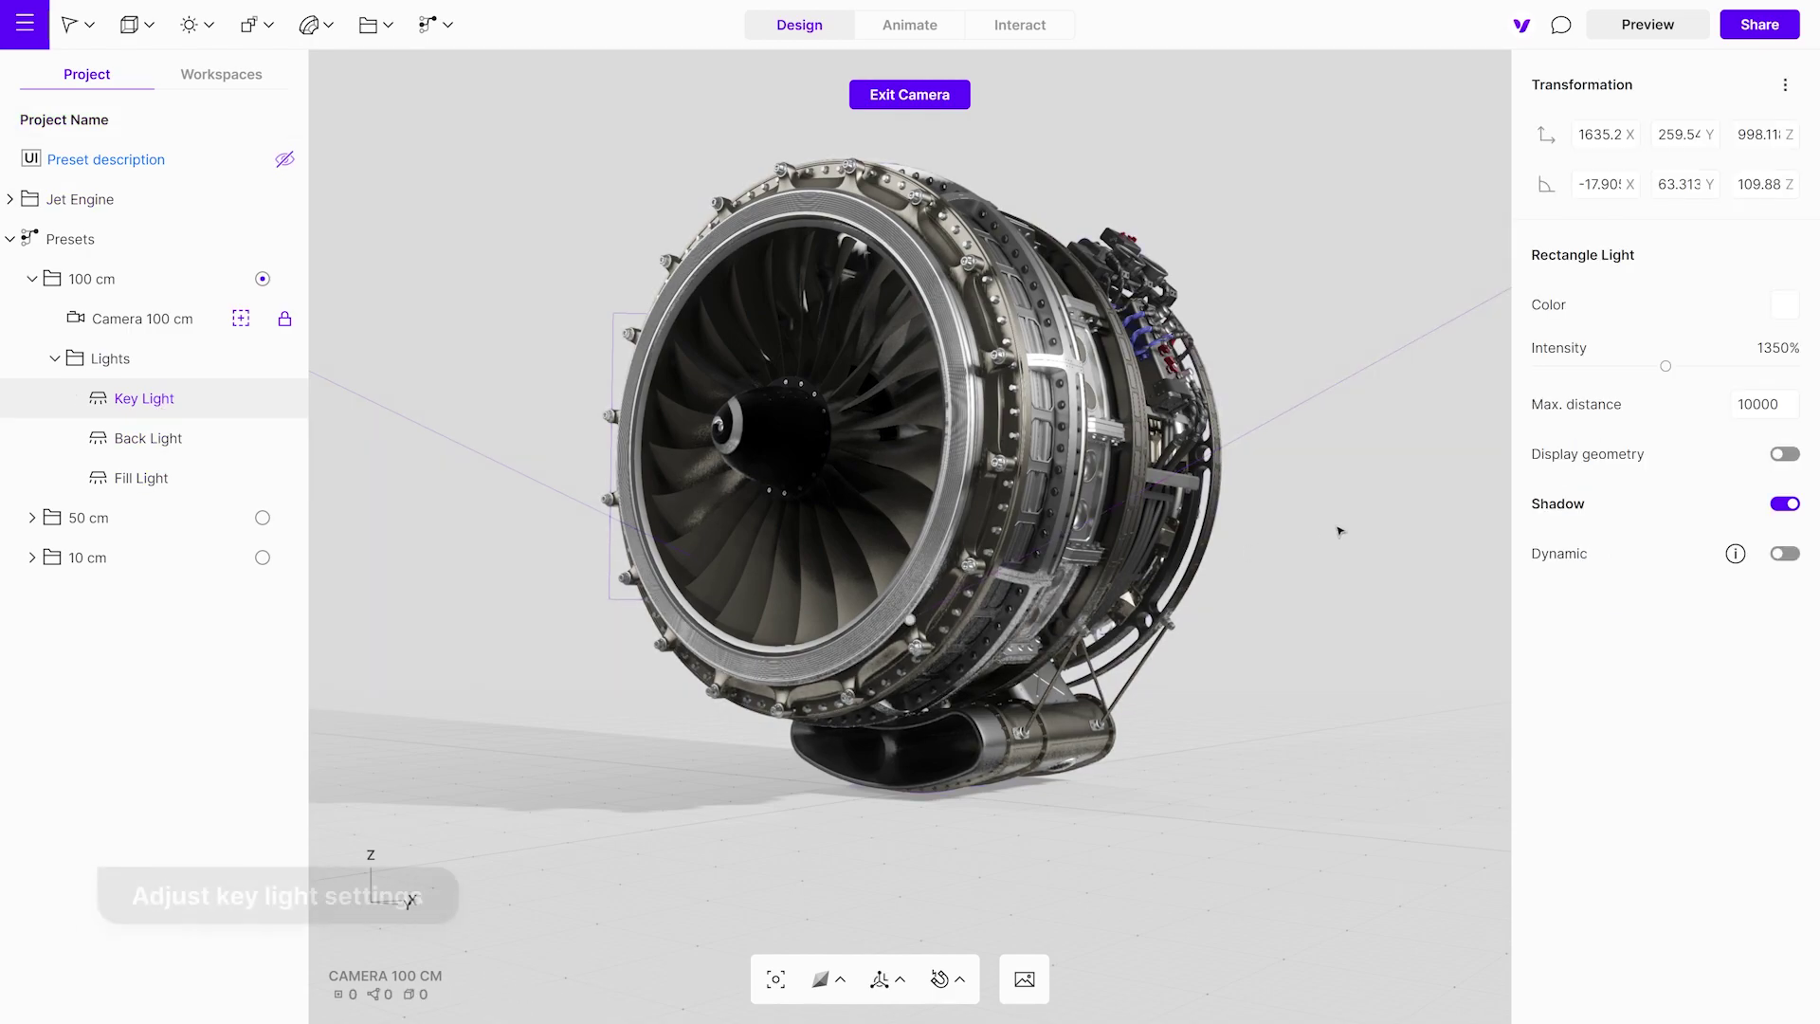
mouse_move(1668, 368)
left_mouse_down()
mouse_move(1702, 371)
mouse_move(1671, 381)
left_mouse_up()
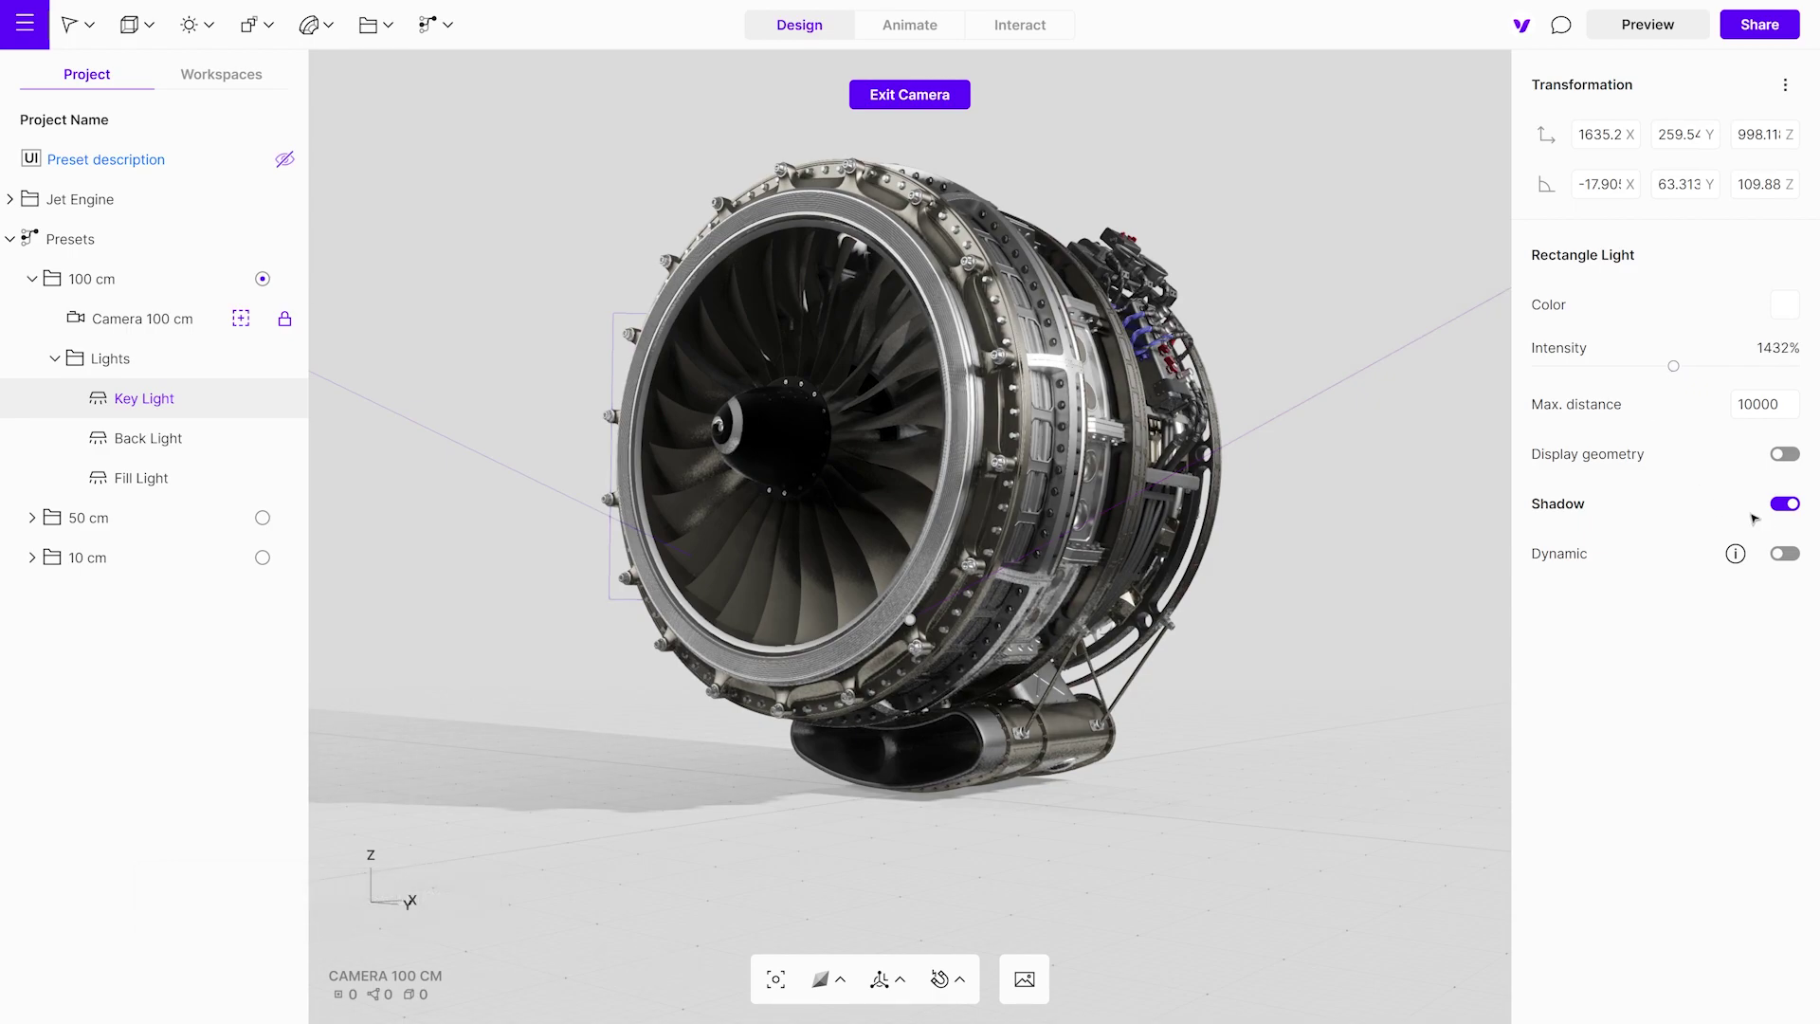
left_click(1787, 506)
left_click(1790, 509)
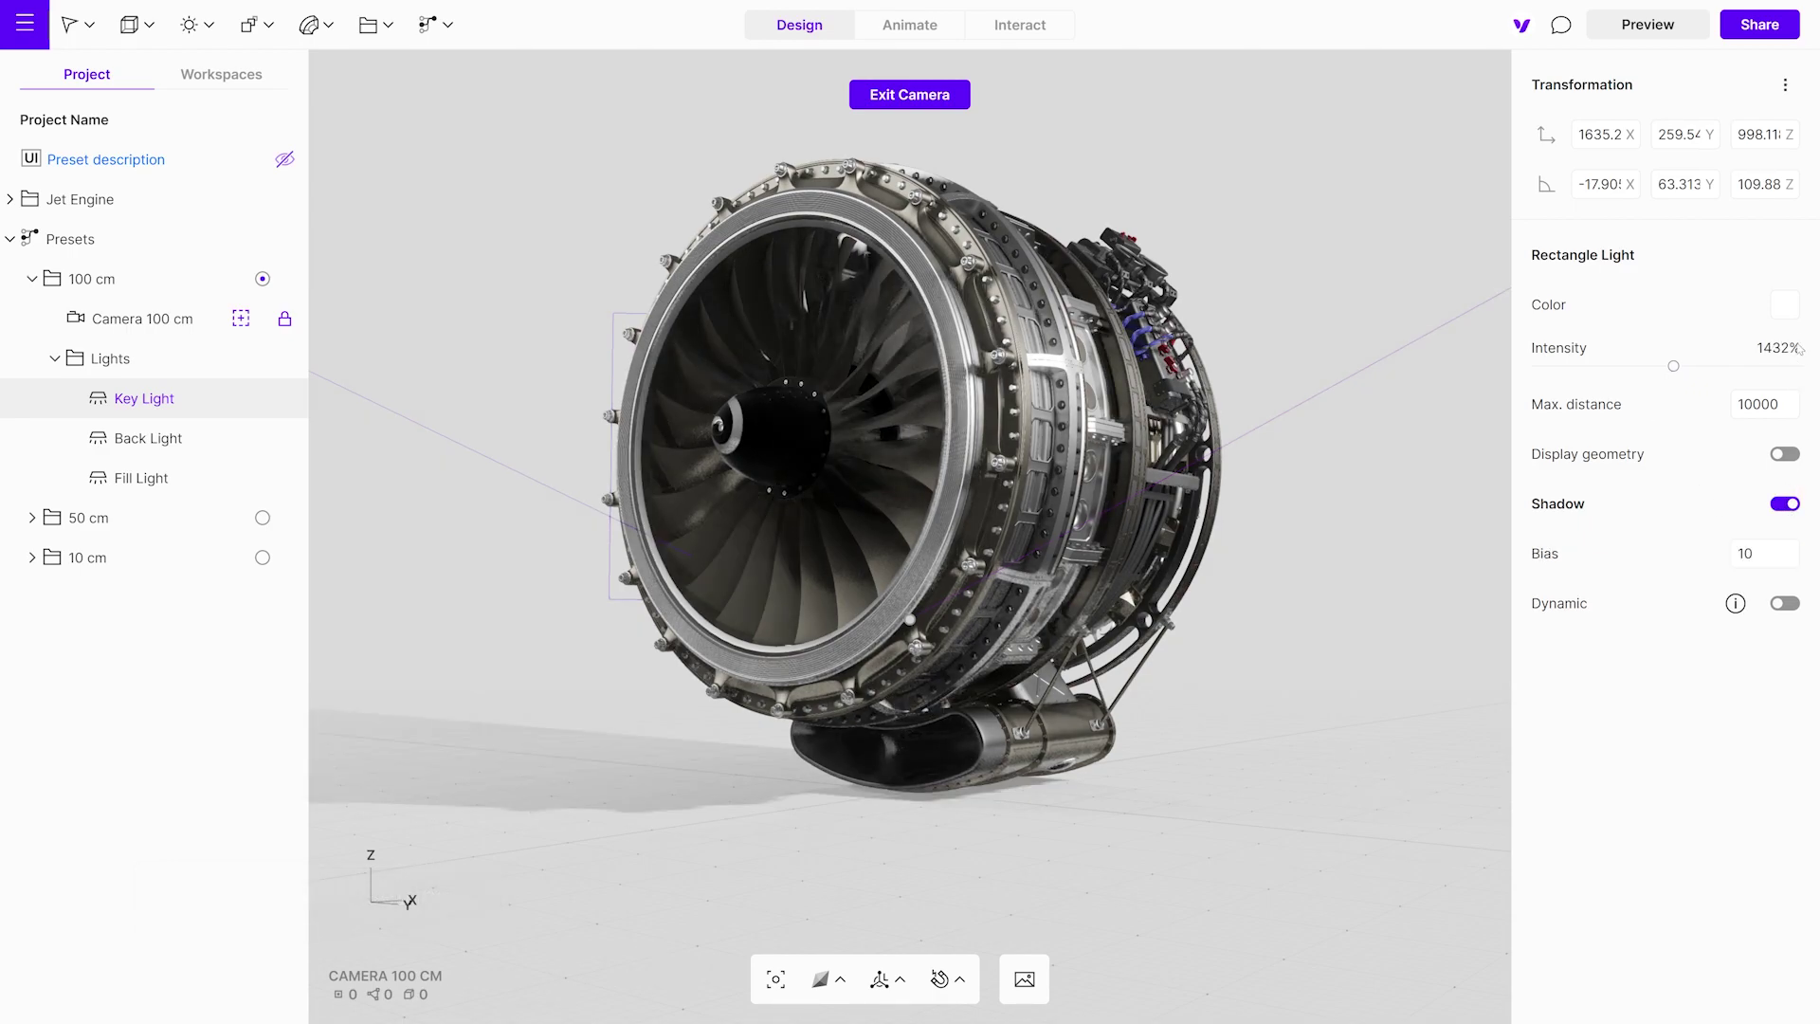
Tint the Key Light a warm peach colour (FFD1B8)
left_click(1786, 308)
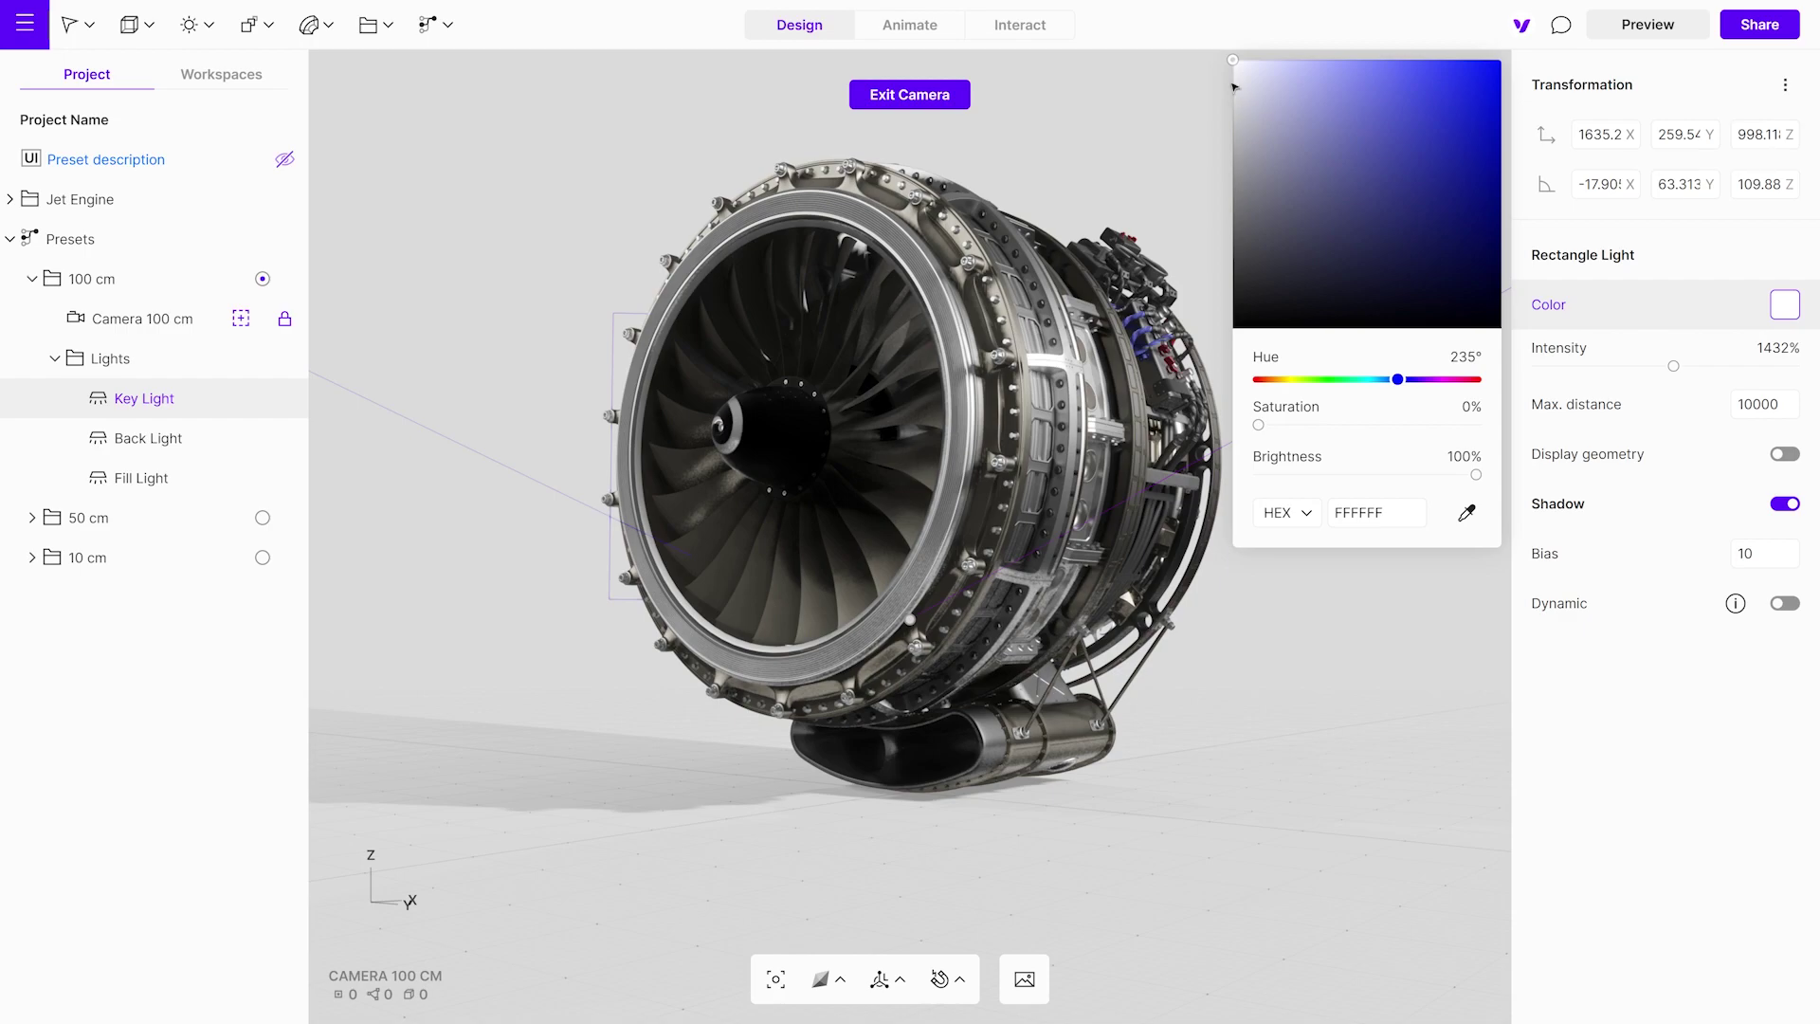
left_click_drag(1233, 61, 1309, 60)
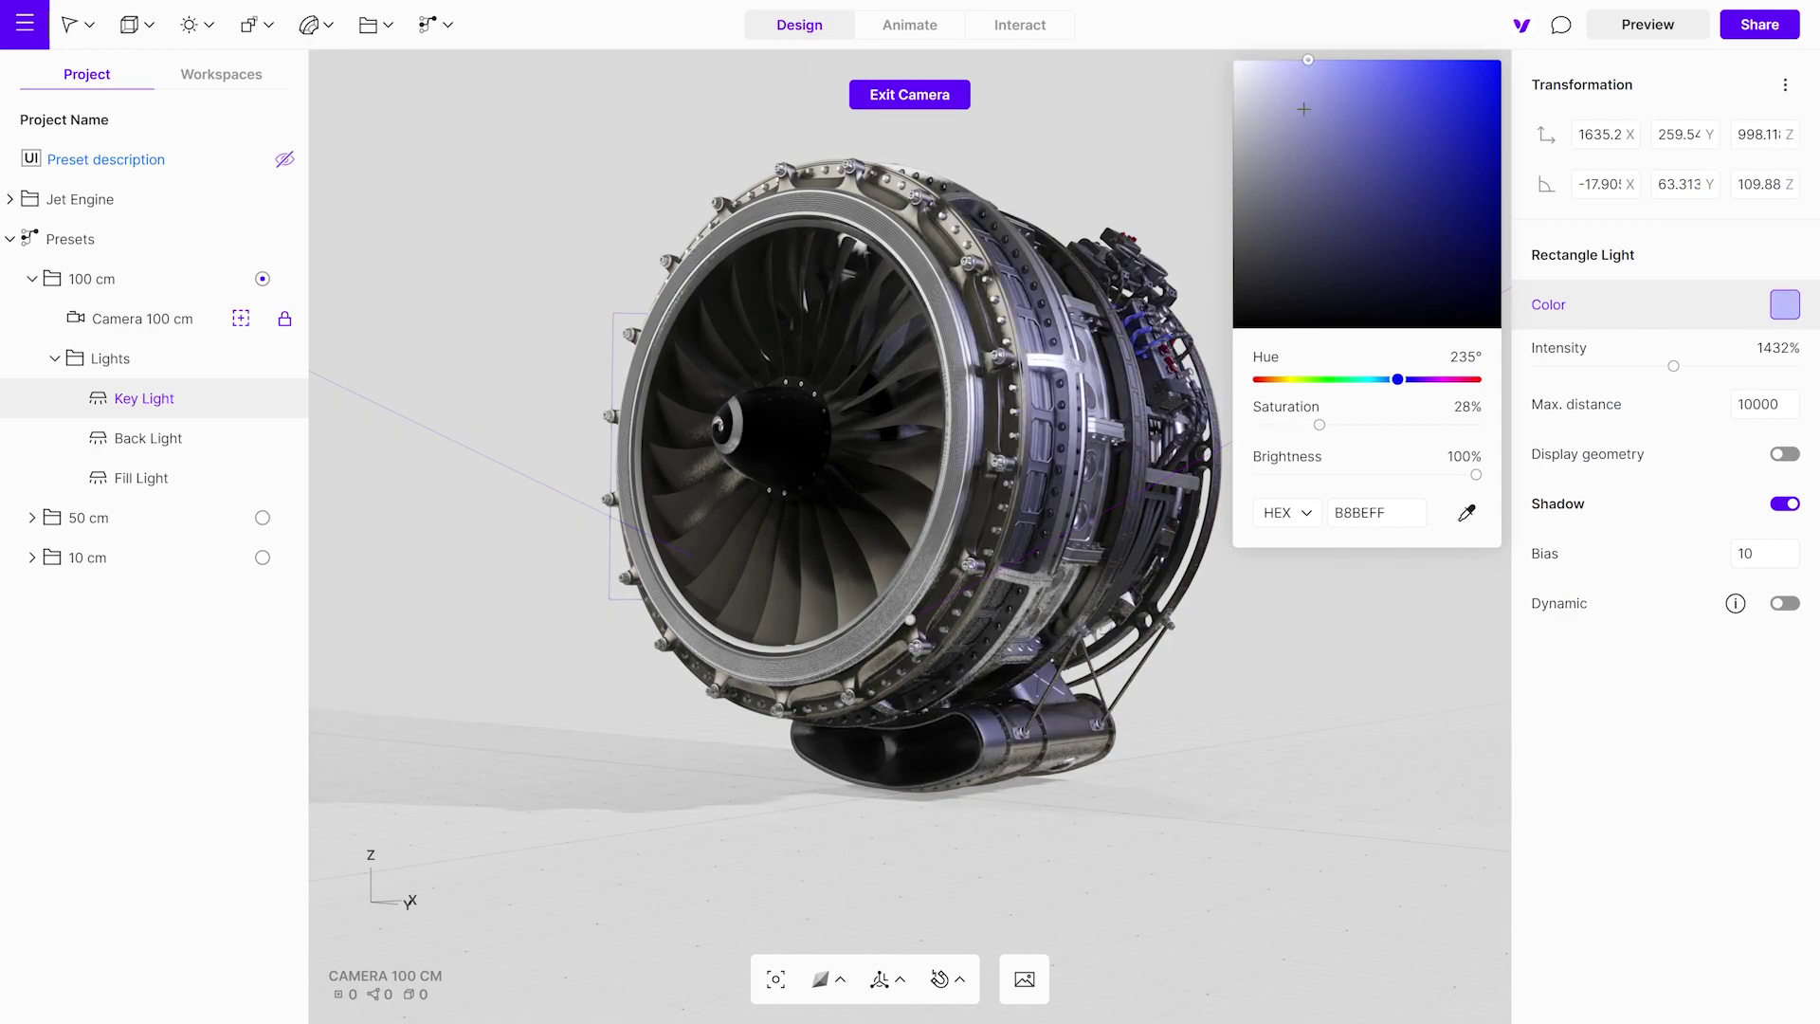
left_click_drag(1401, 383, 1283, 389)
left_click(1257, 648)
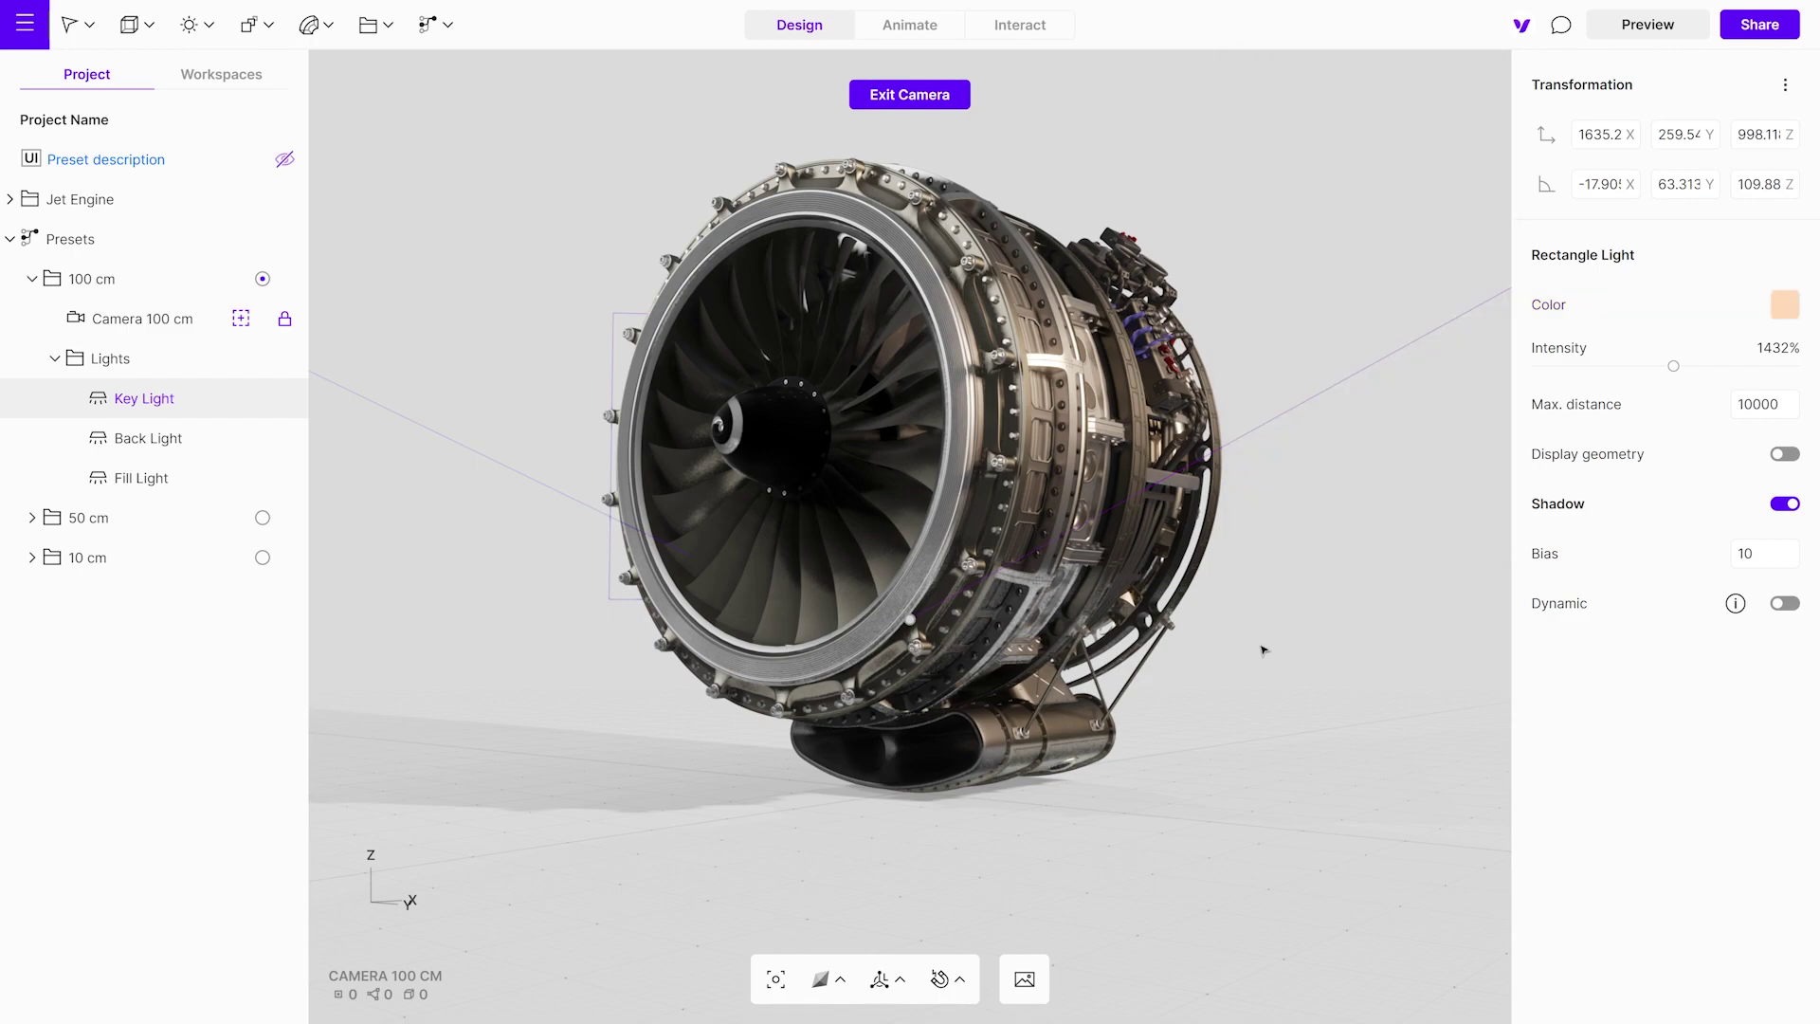
left_click(1261, 649)
Rotate the Lights group about Z to roughly -118.5° around the engine
left_click(247, 370)
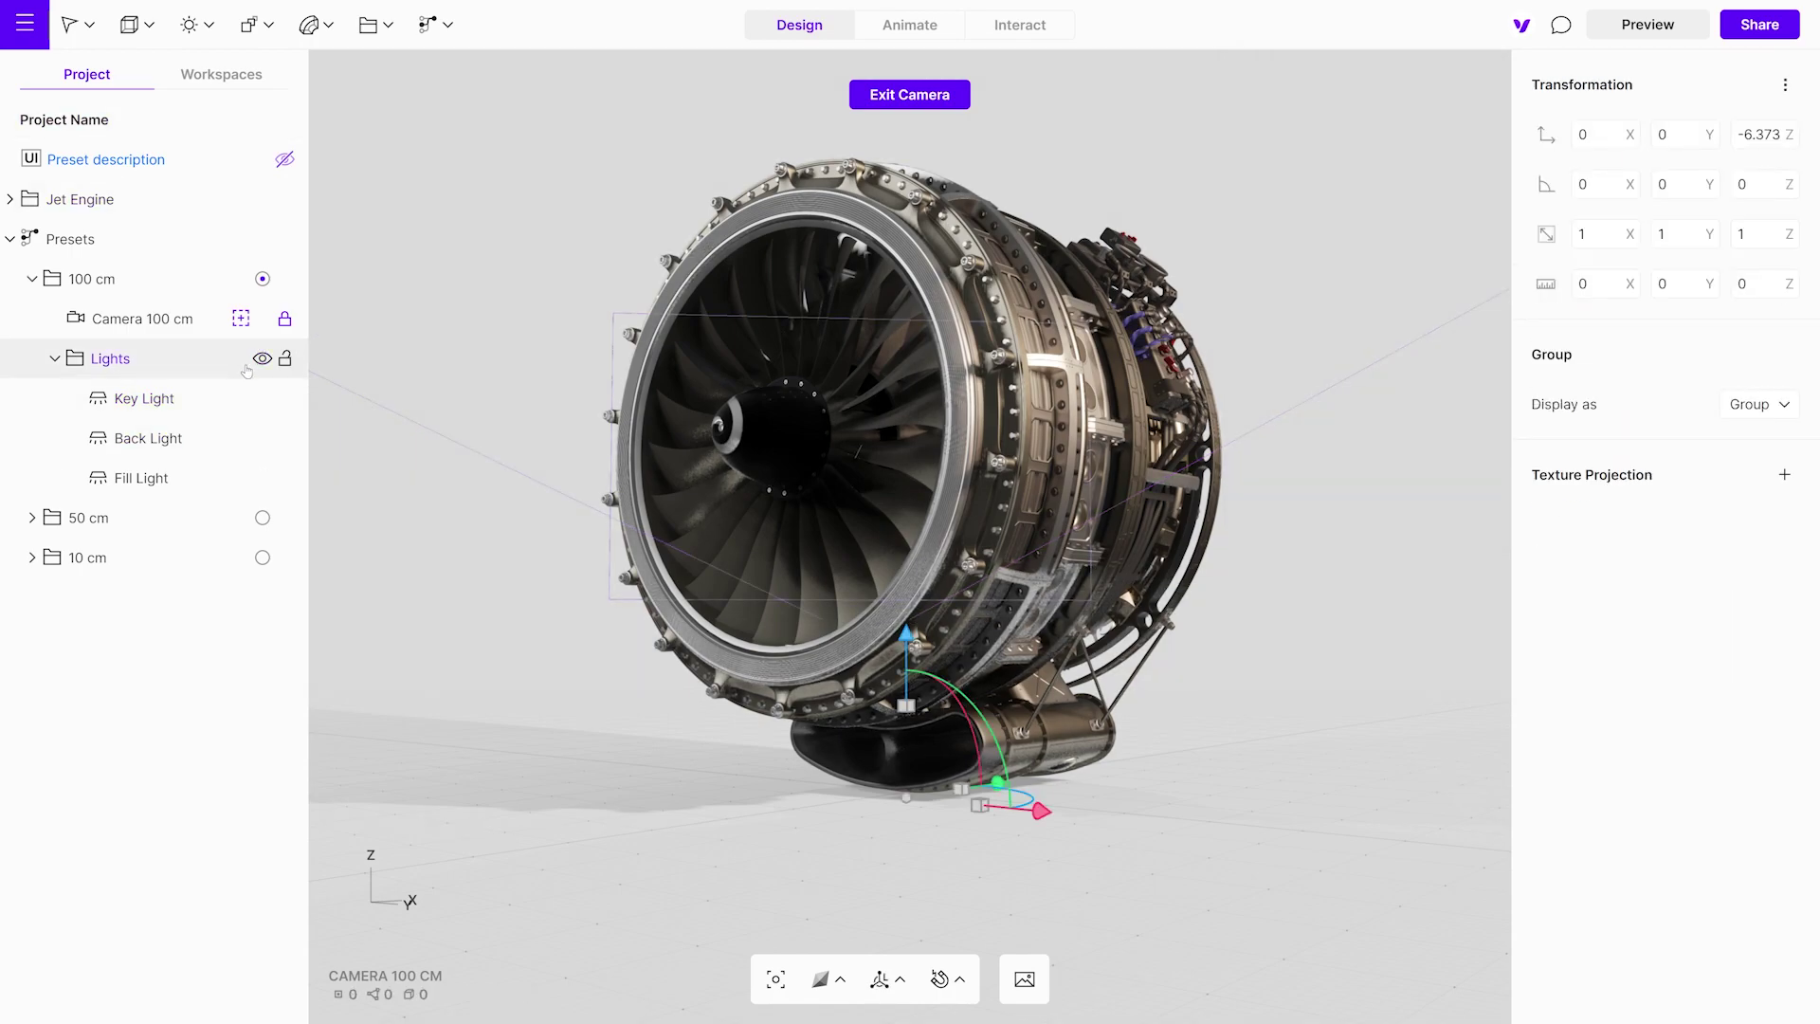
left_click_drag(1033, 801, 638, 896)
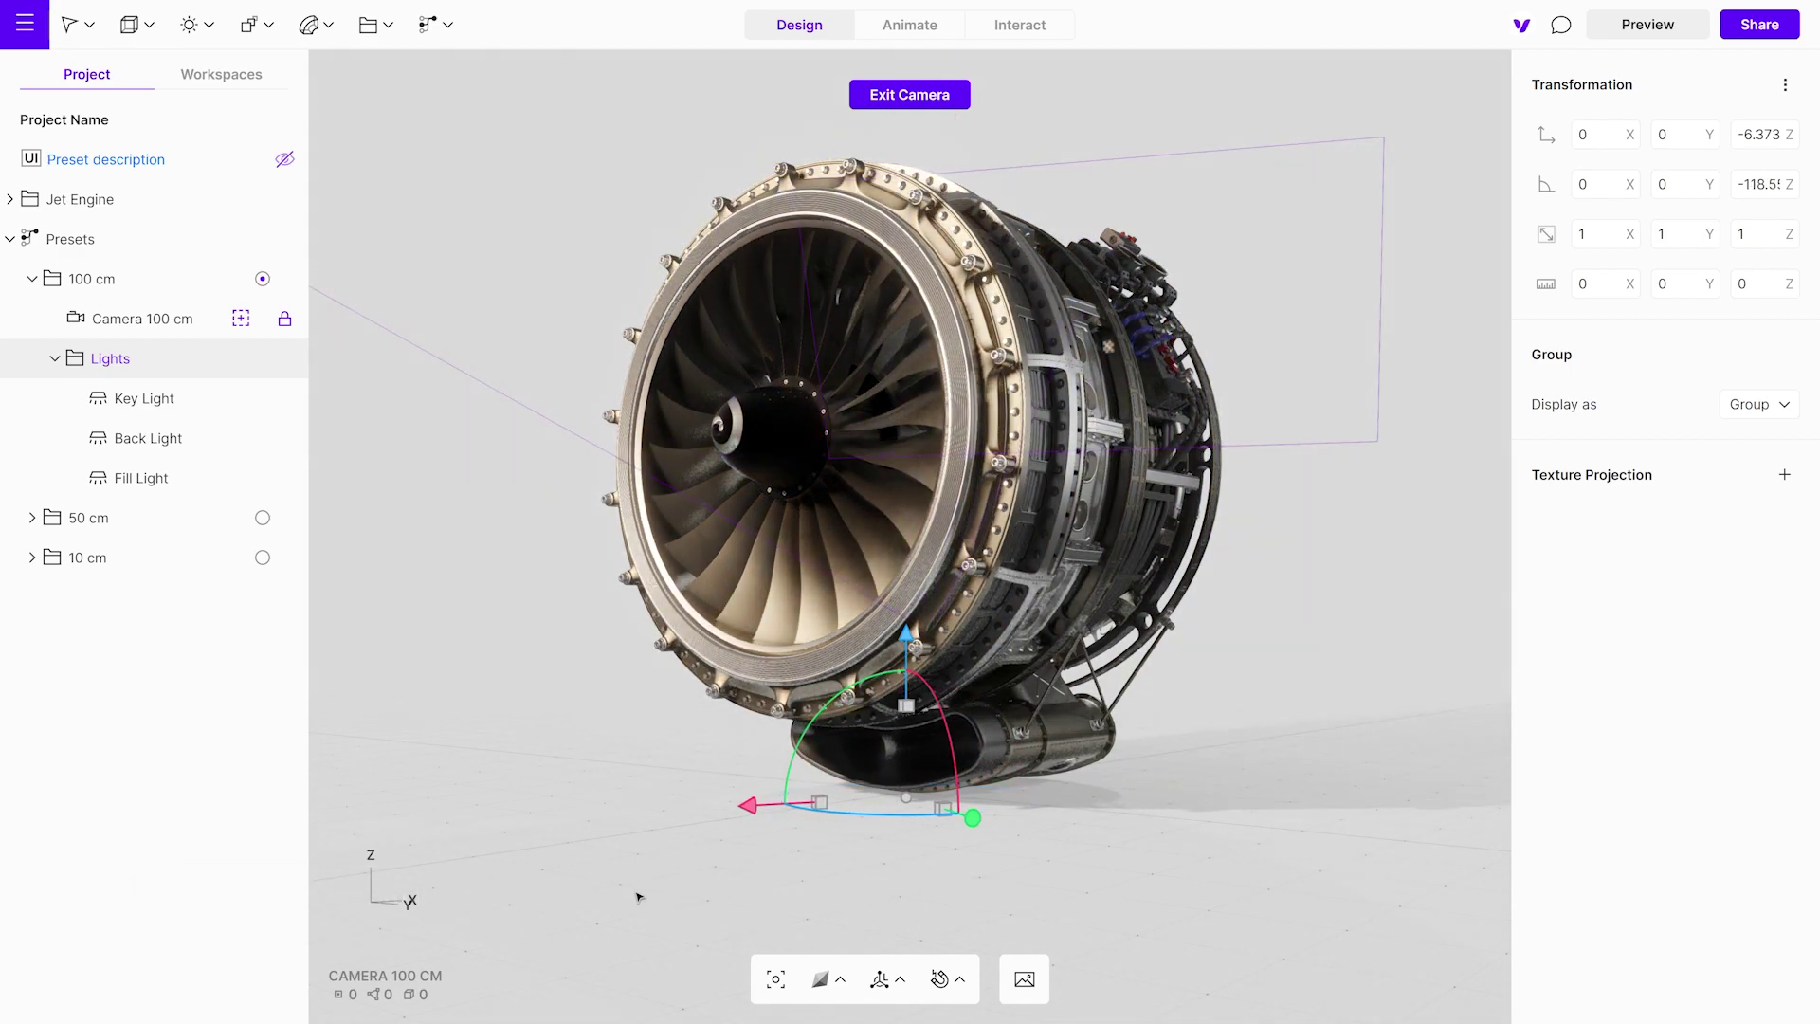
left_click(638, 896)
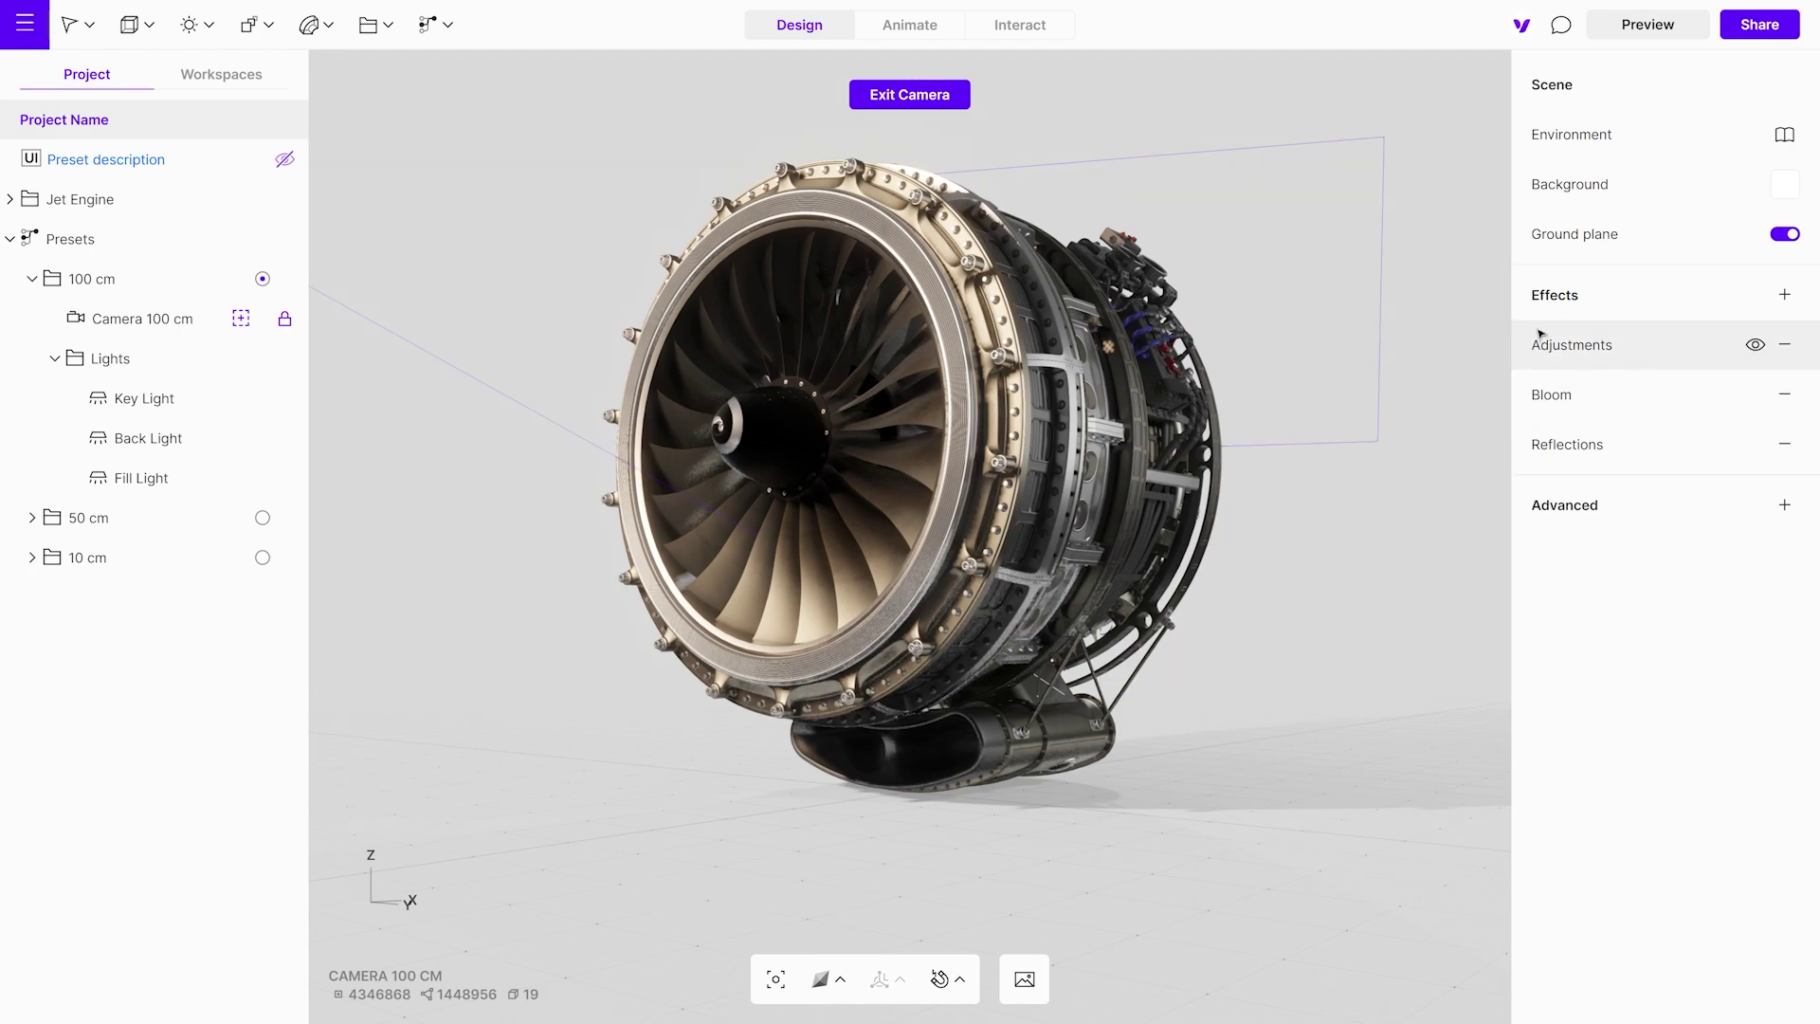
Try the Dark 1 and Dark 5 Multicolor studio environments from the library
left_click(1554, 142)
left_click(1426, 147)
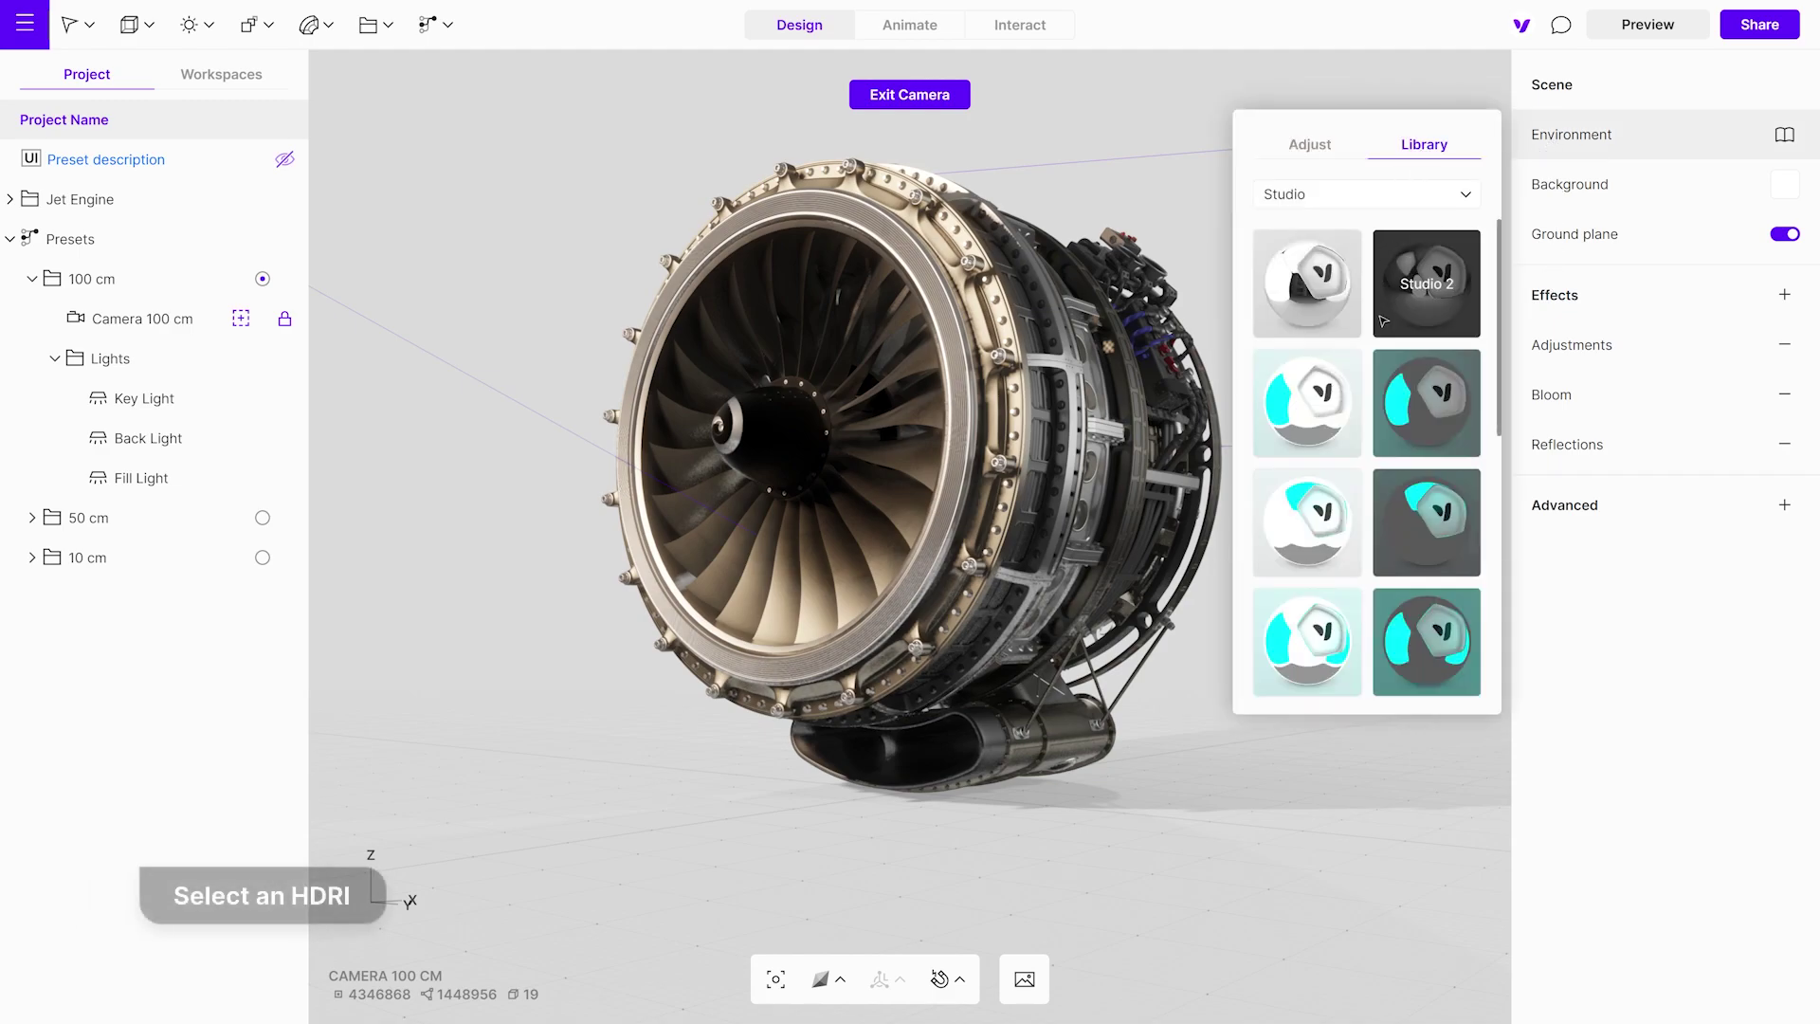
left_click(1405, 398)
scroll(1405, 399, "down", 4)
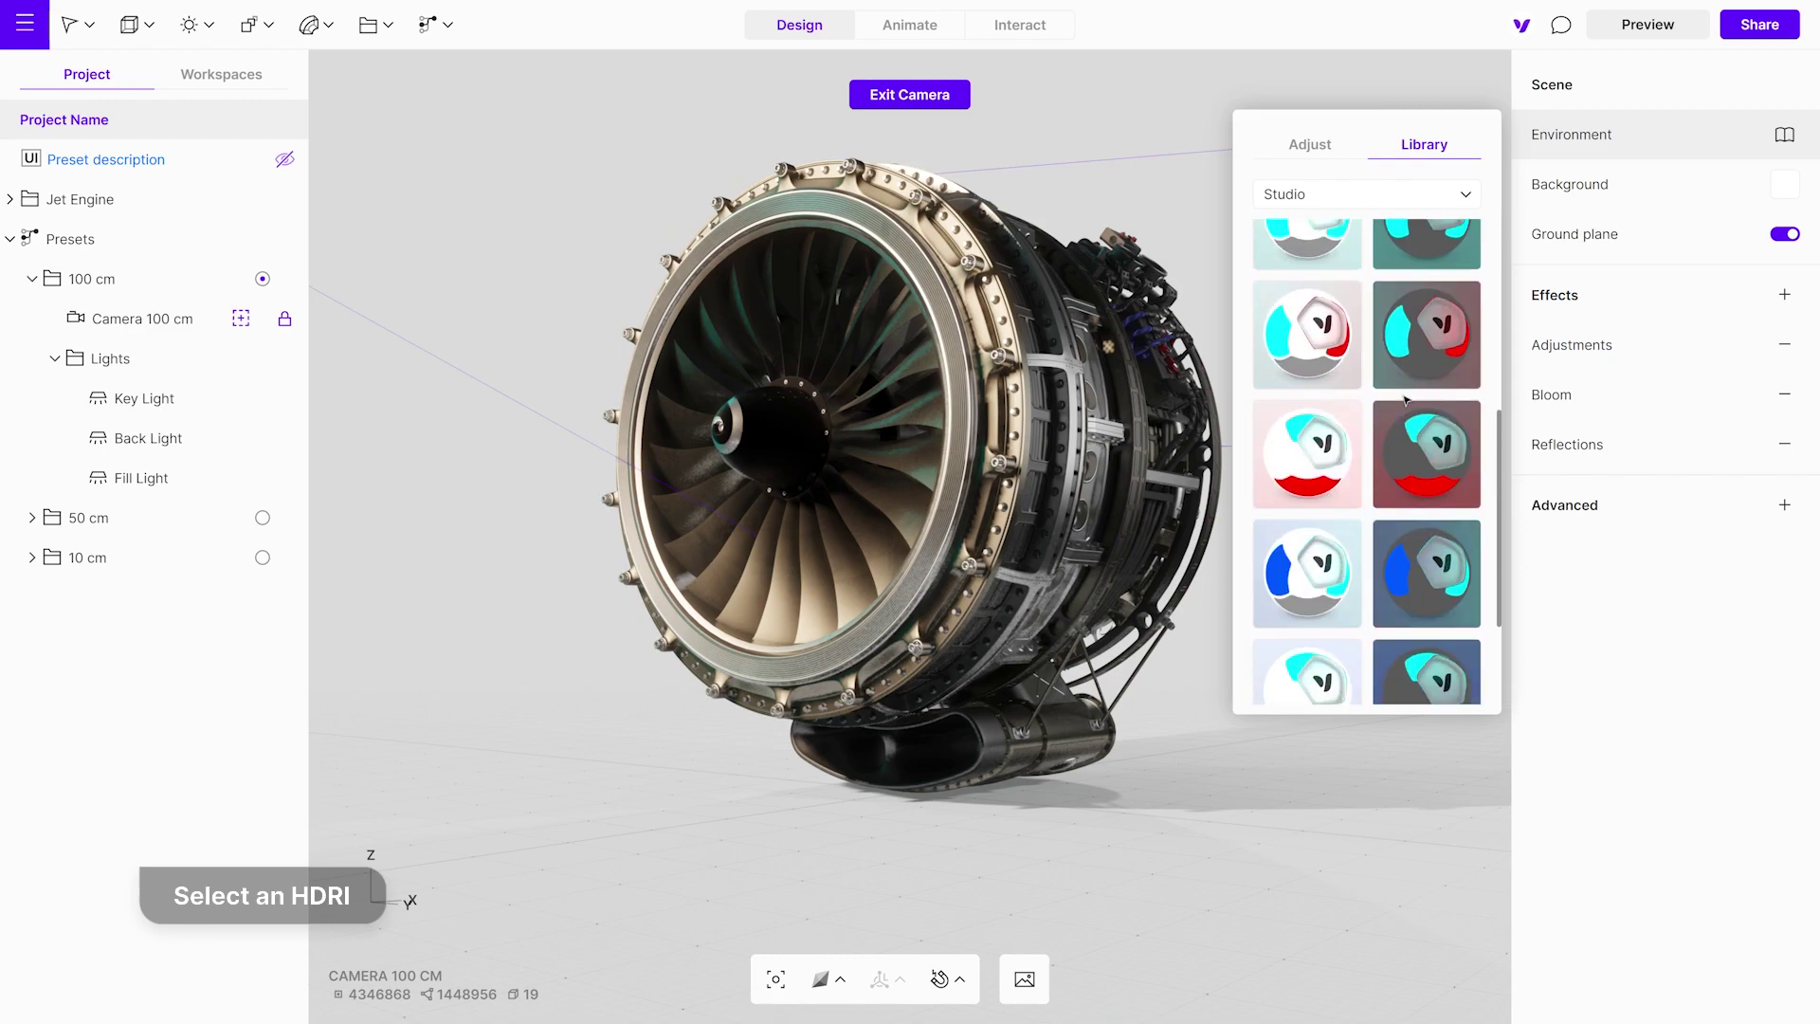
left_click(1415, 459)
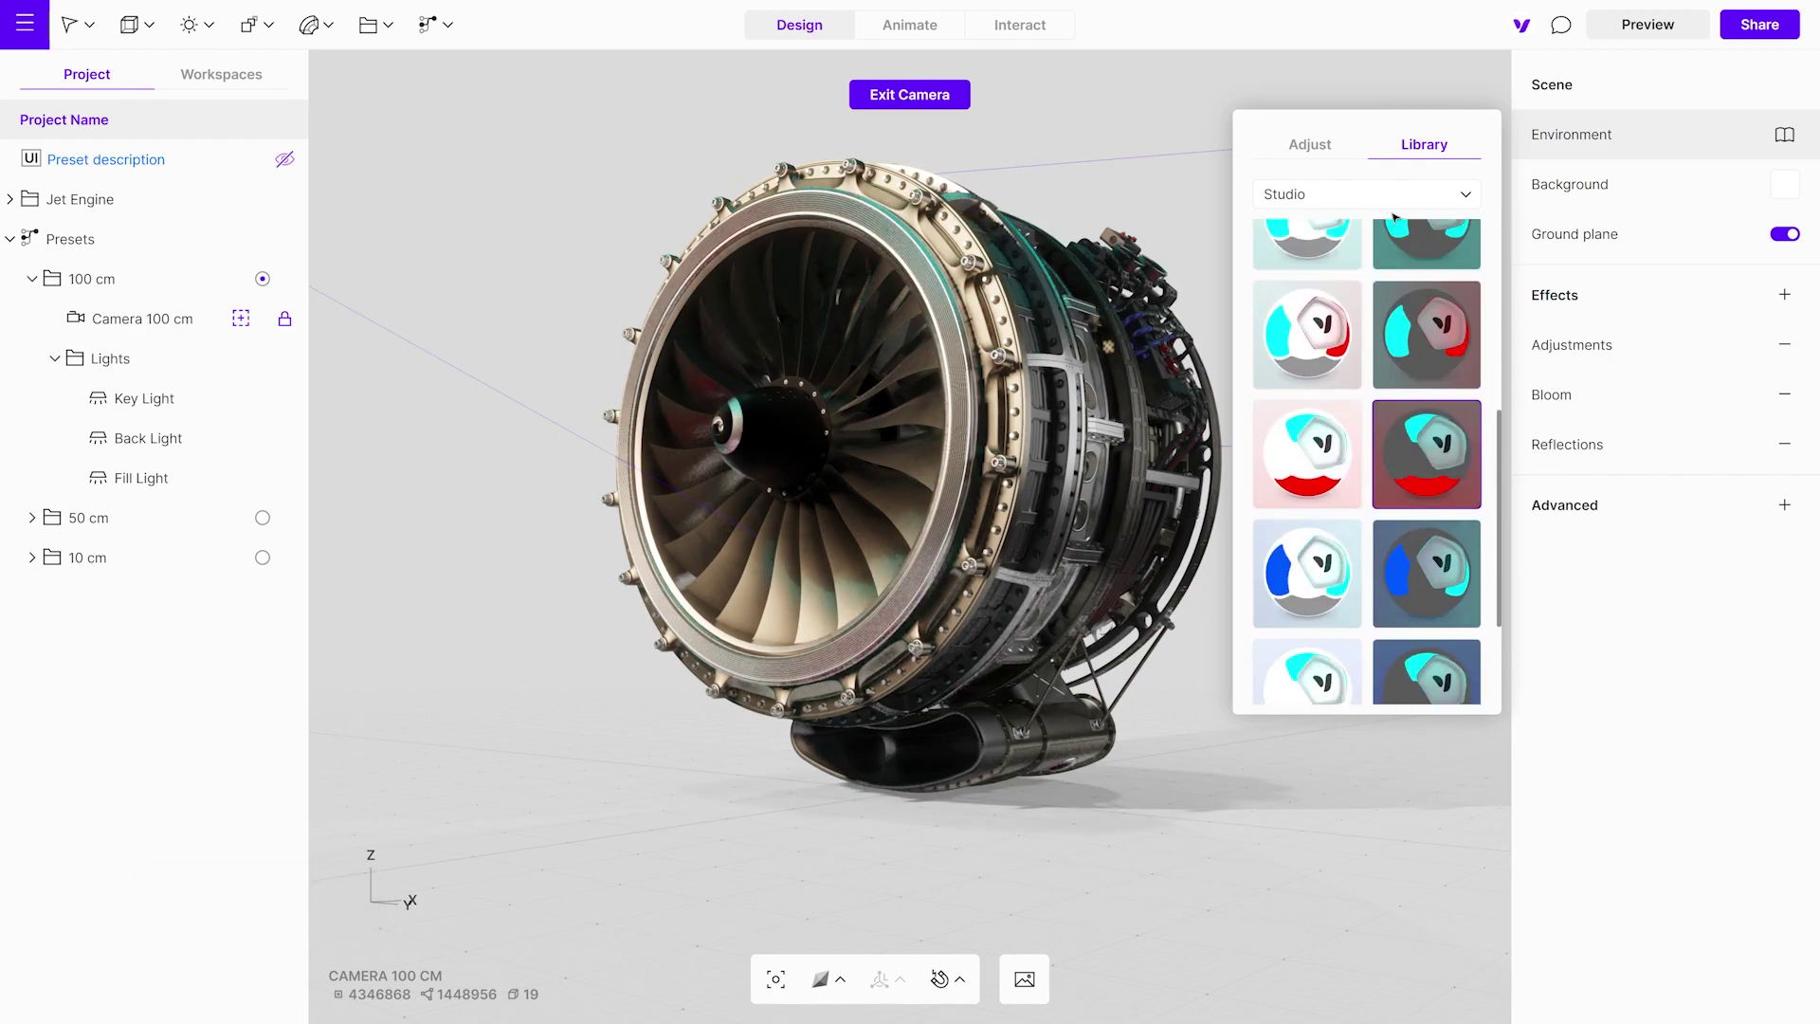
Switch to outdoor maps and, after Kiara 9 Dusk and Konigsallee, apply Vignaioli
left_click(1356, 194)
left_click(1351, 227)
left_click(1307, 403)
scroll(1368, 410, "down", 3)
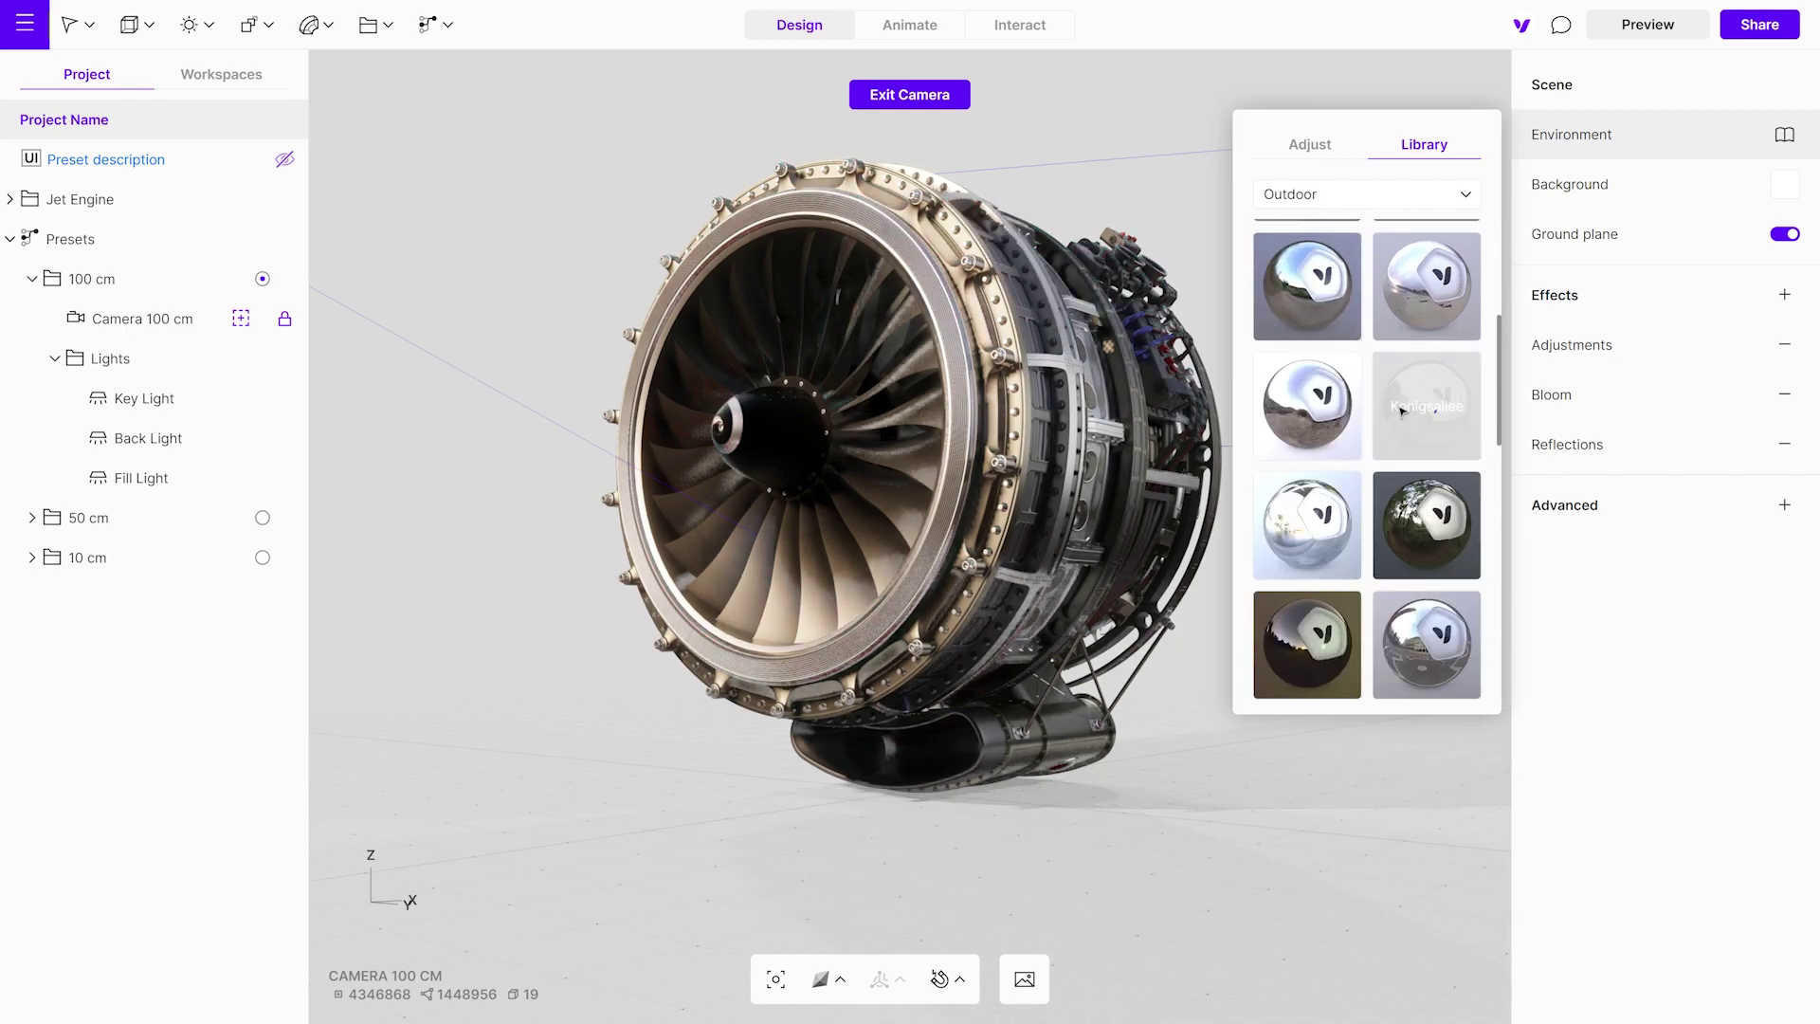
left_click(1403, 410)
scroll(1403, 413, "down", 10)
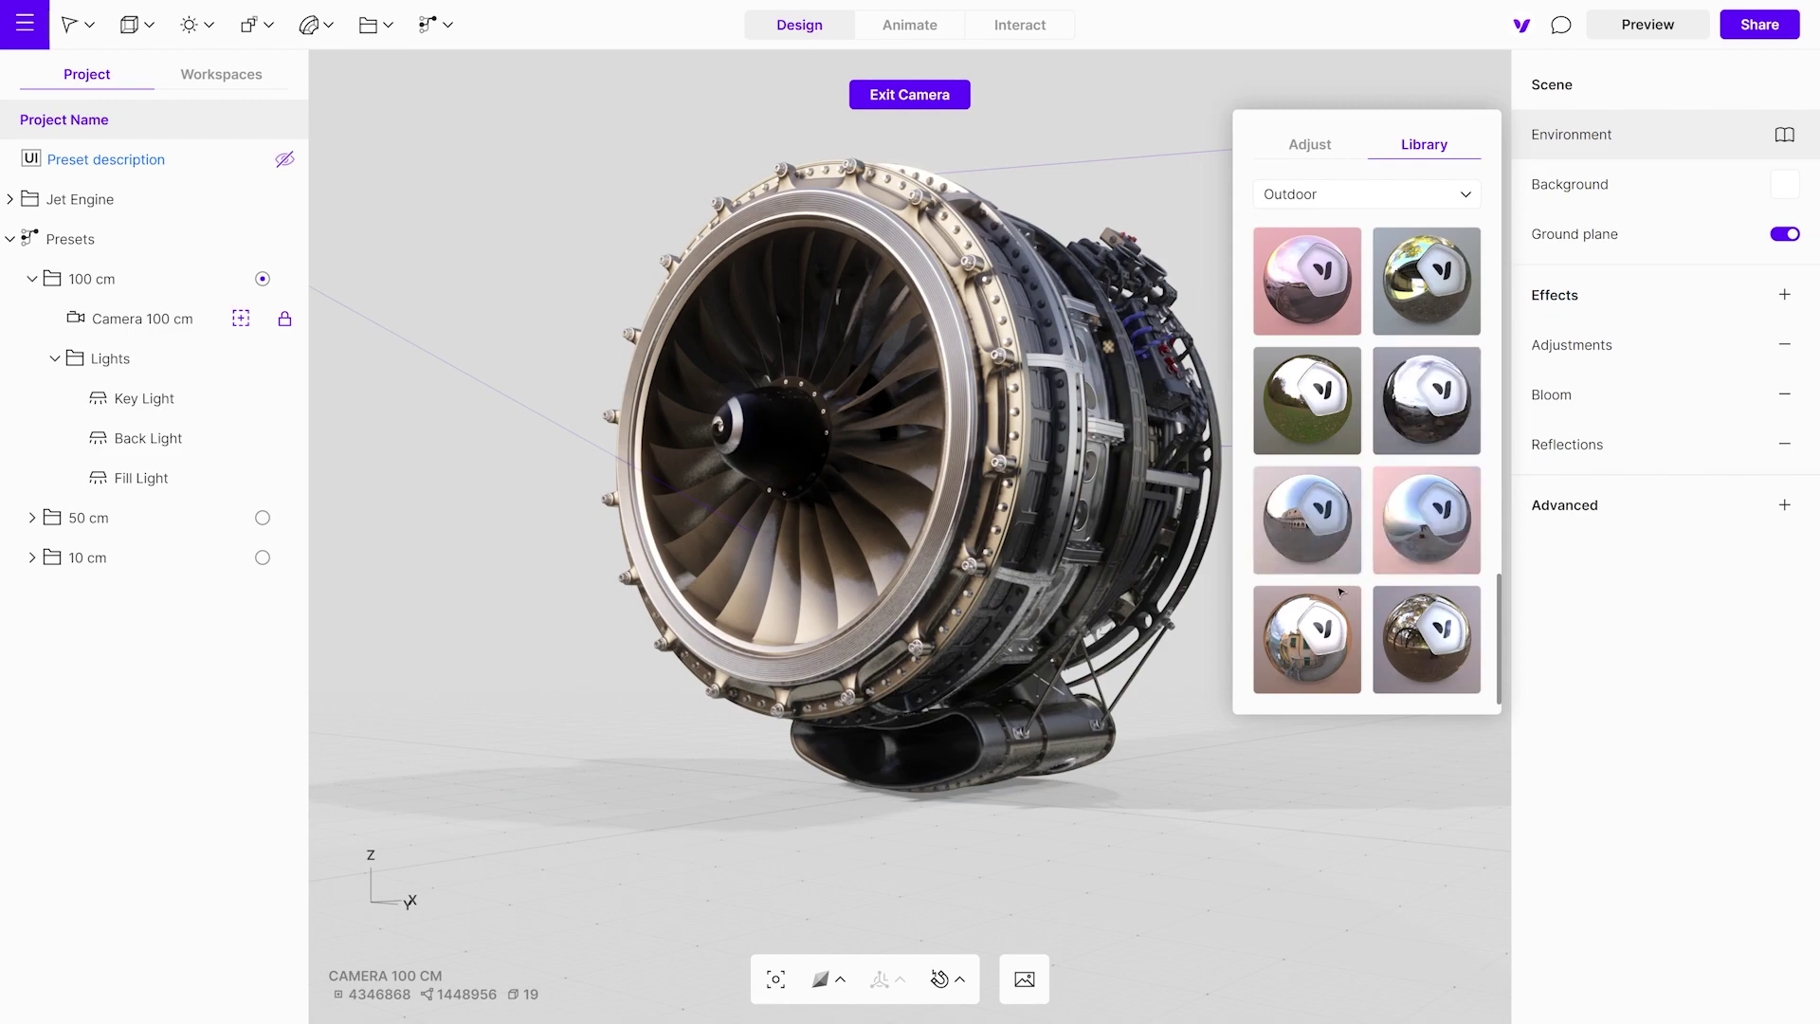
left_click(1331, 625)
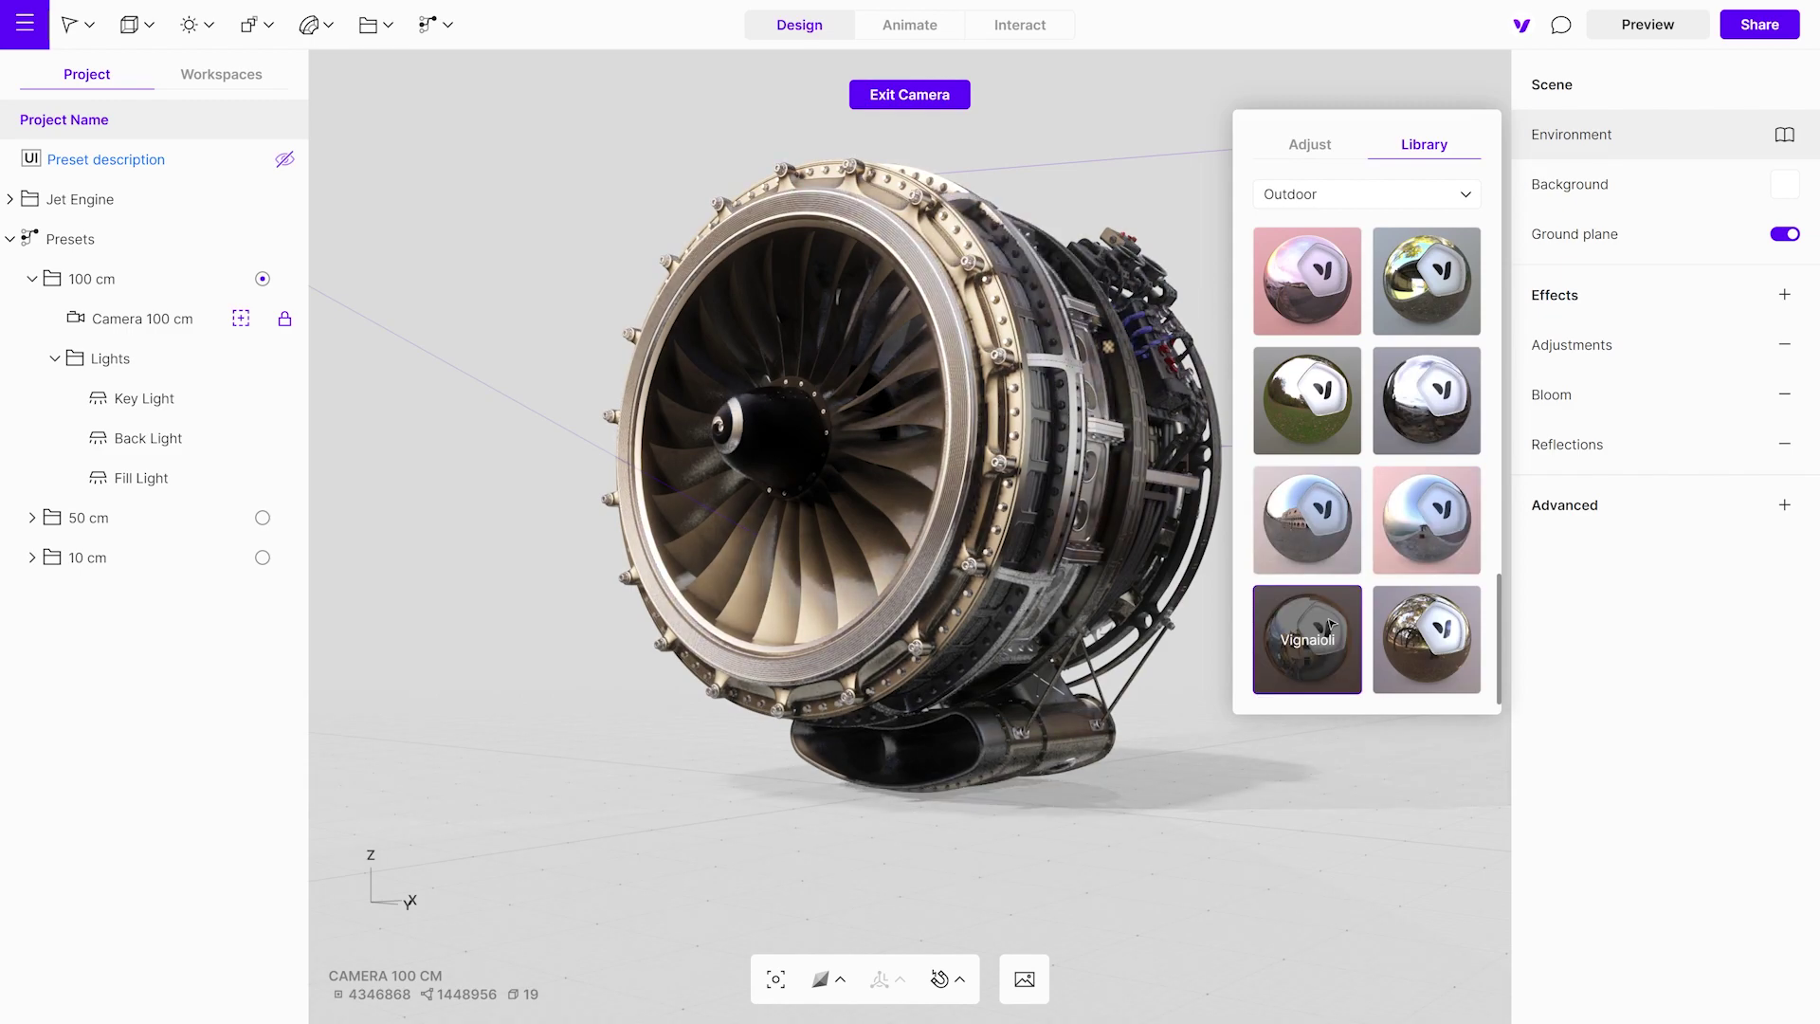
Close the environment library and raise the contrast from 55% to 72%
left_click(1213, 588)
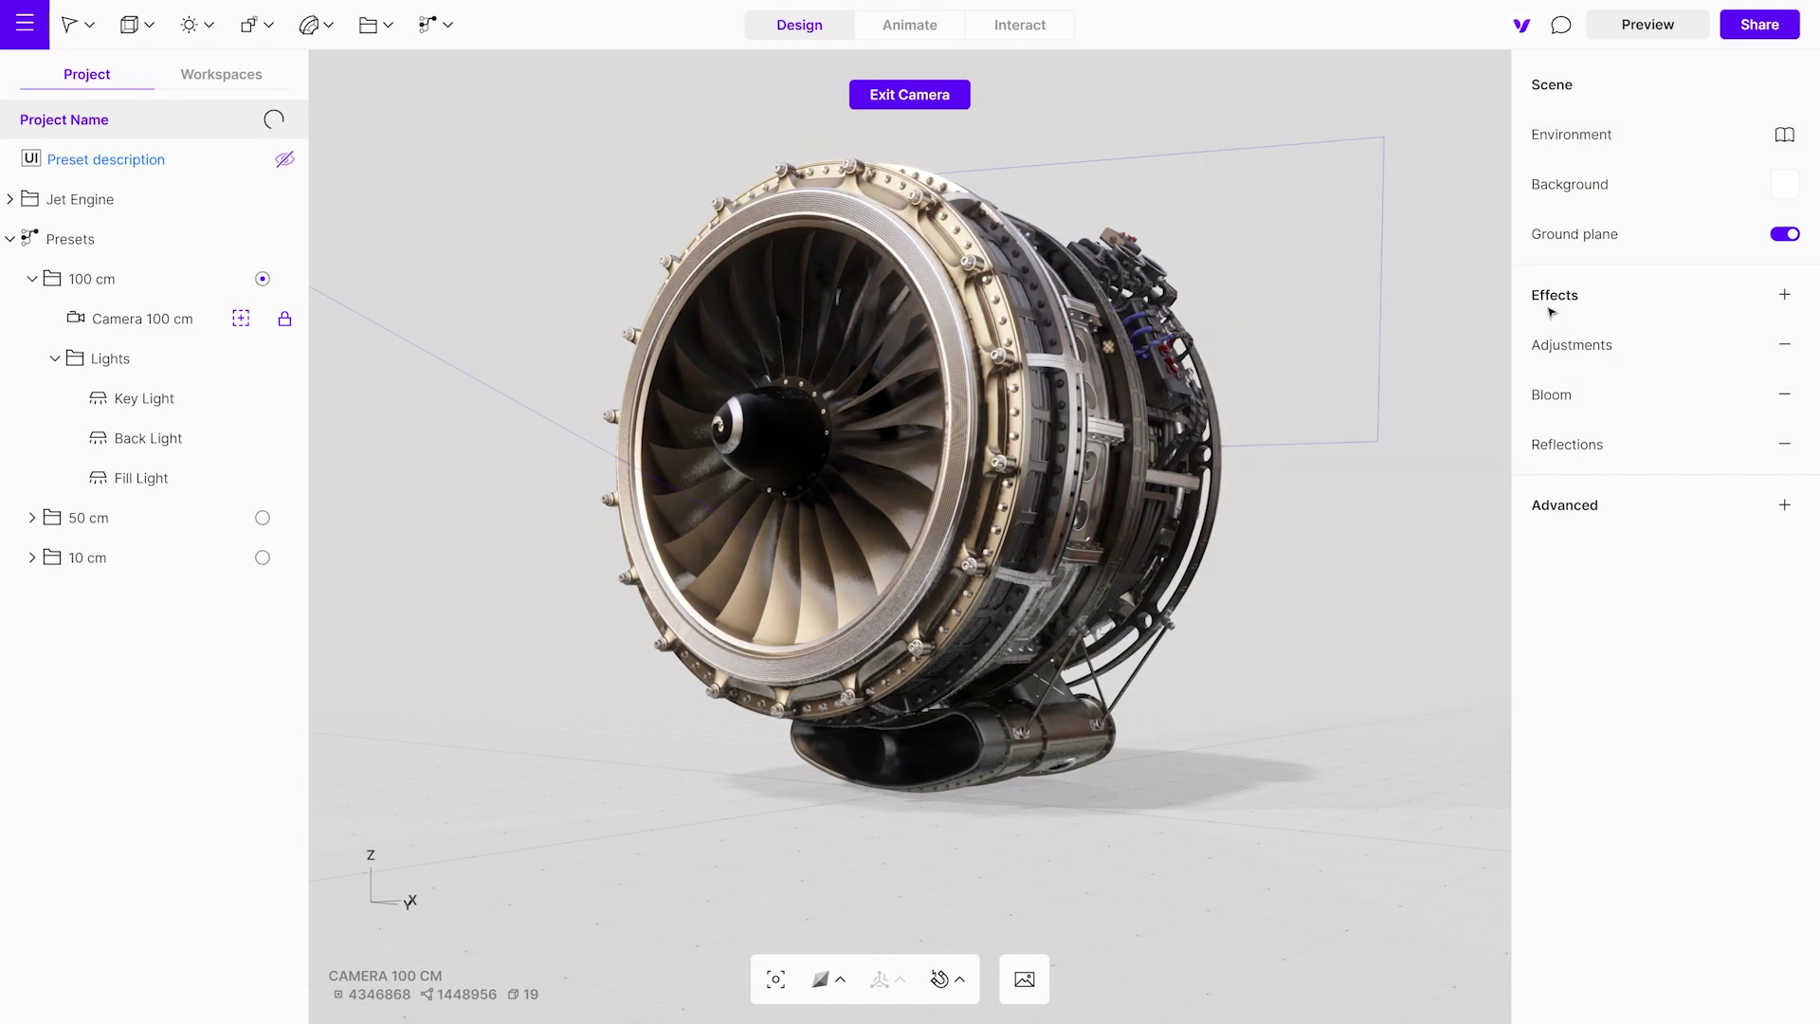
left_click(1576, 350)
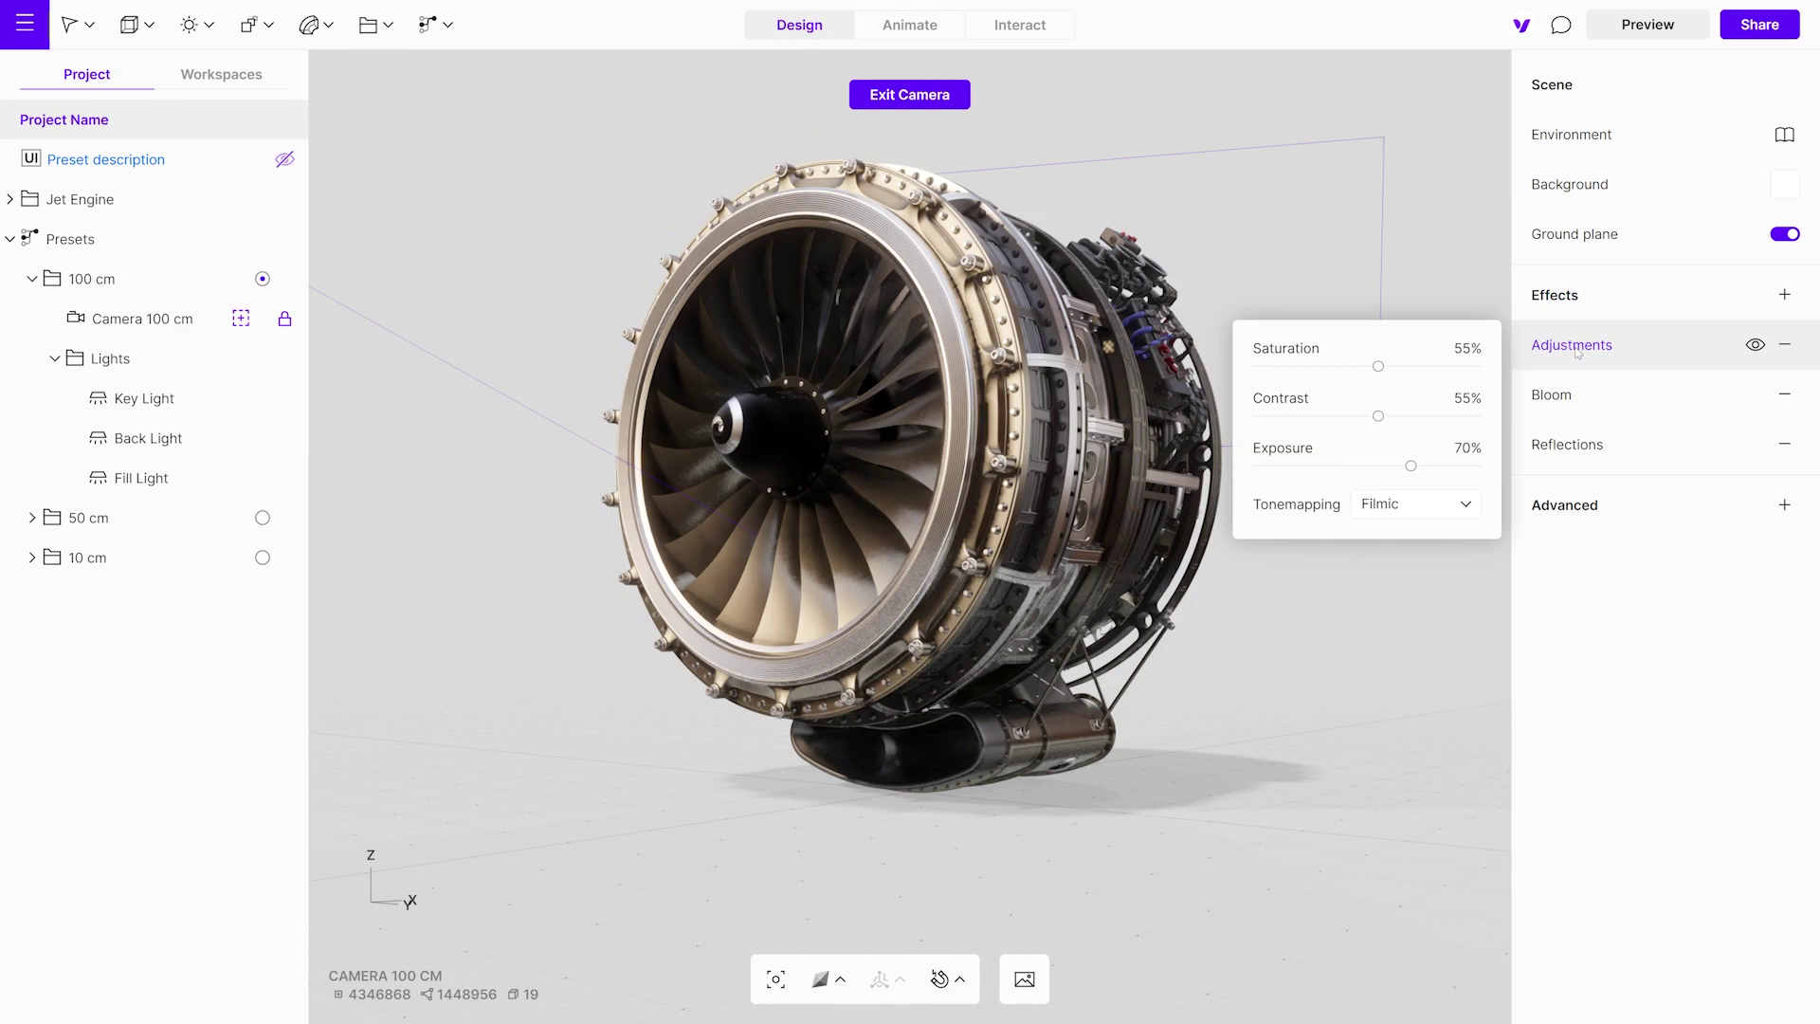
left_click_drag(1378, 416, 1417, 420)
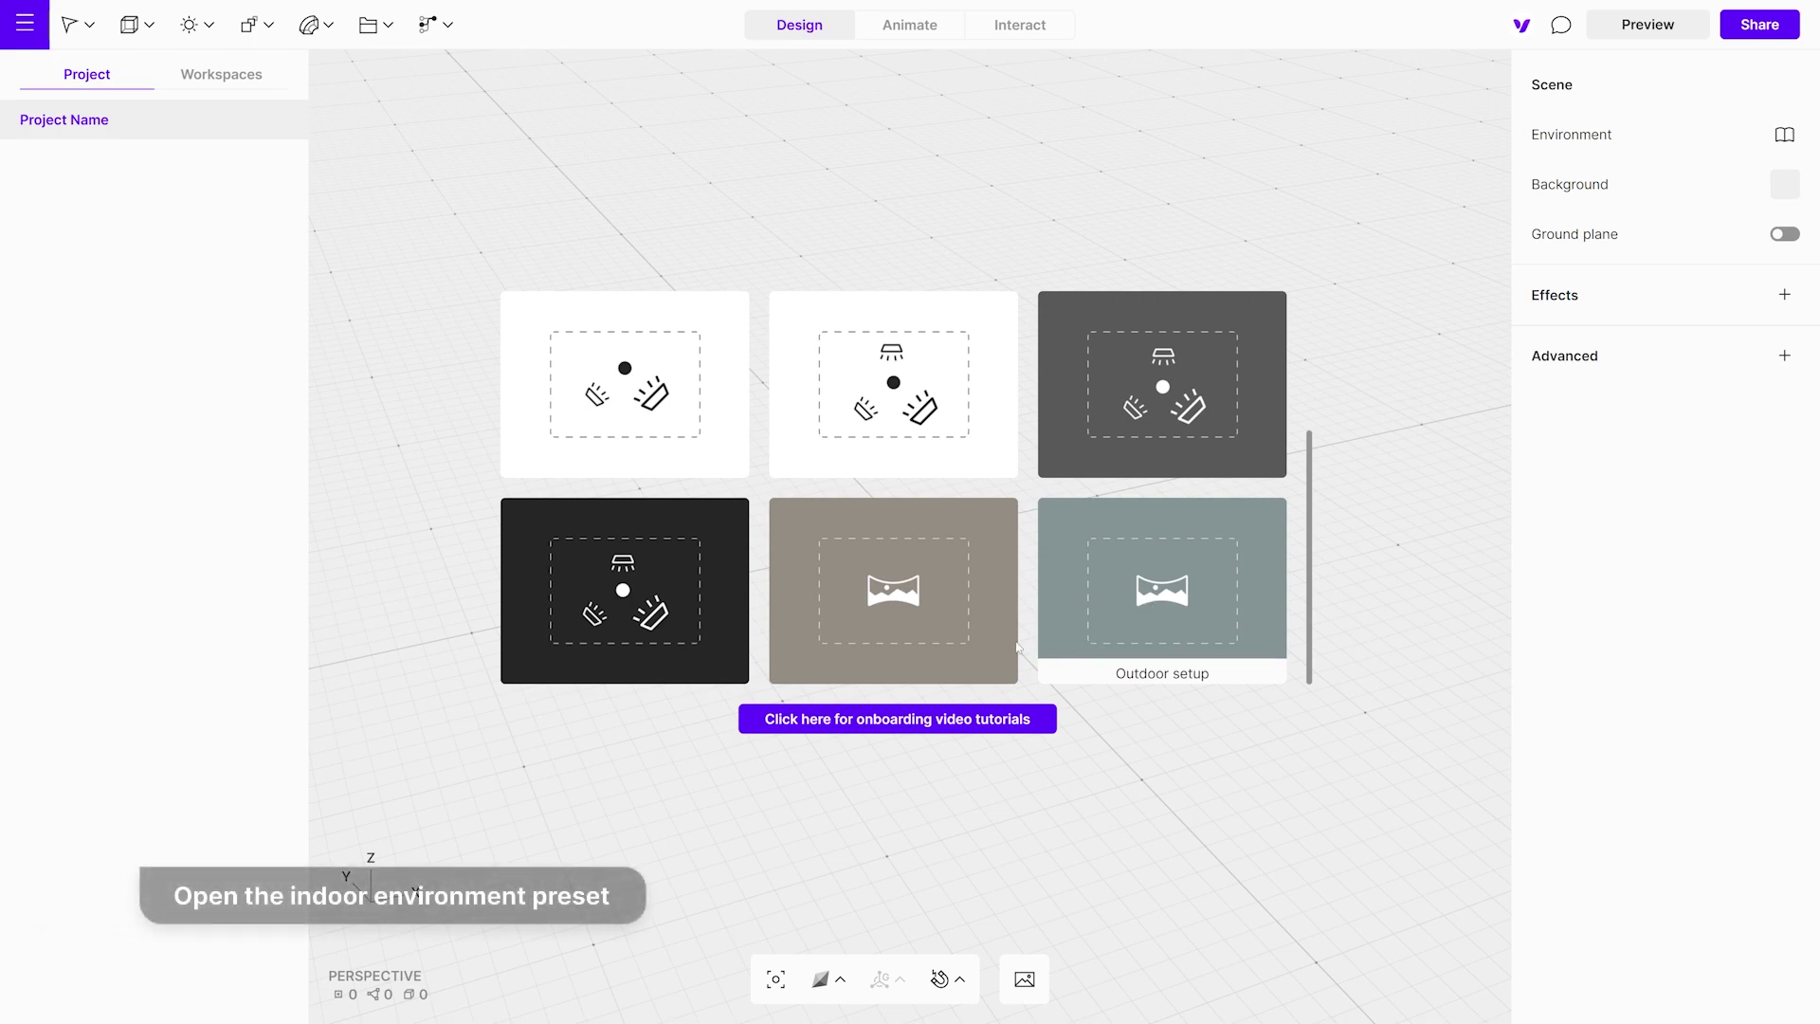
Open the Indoor setup preset and add Jet Engine from the Vectary workspace
left_click(871, 606)
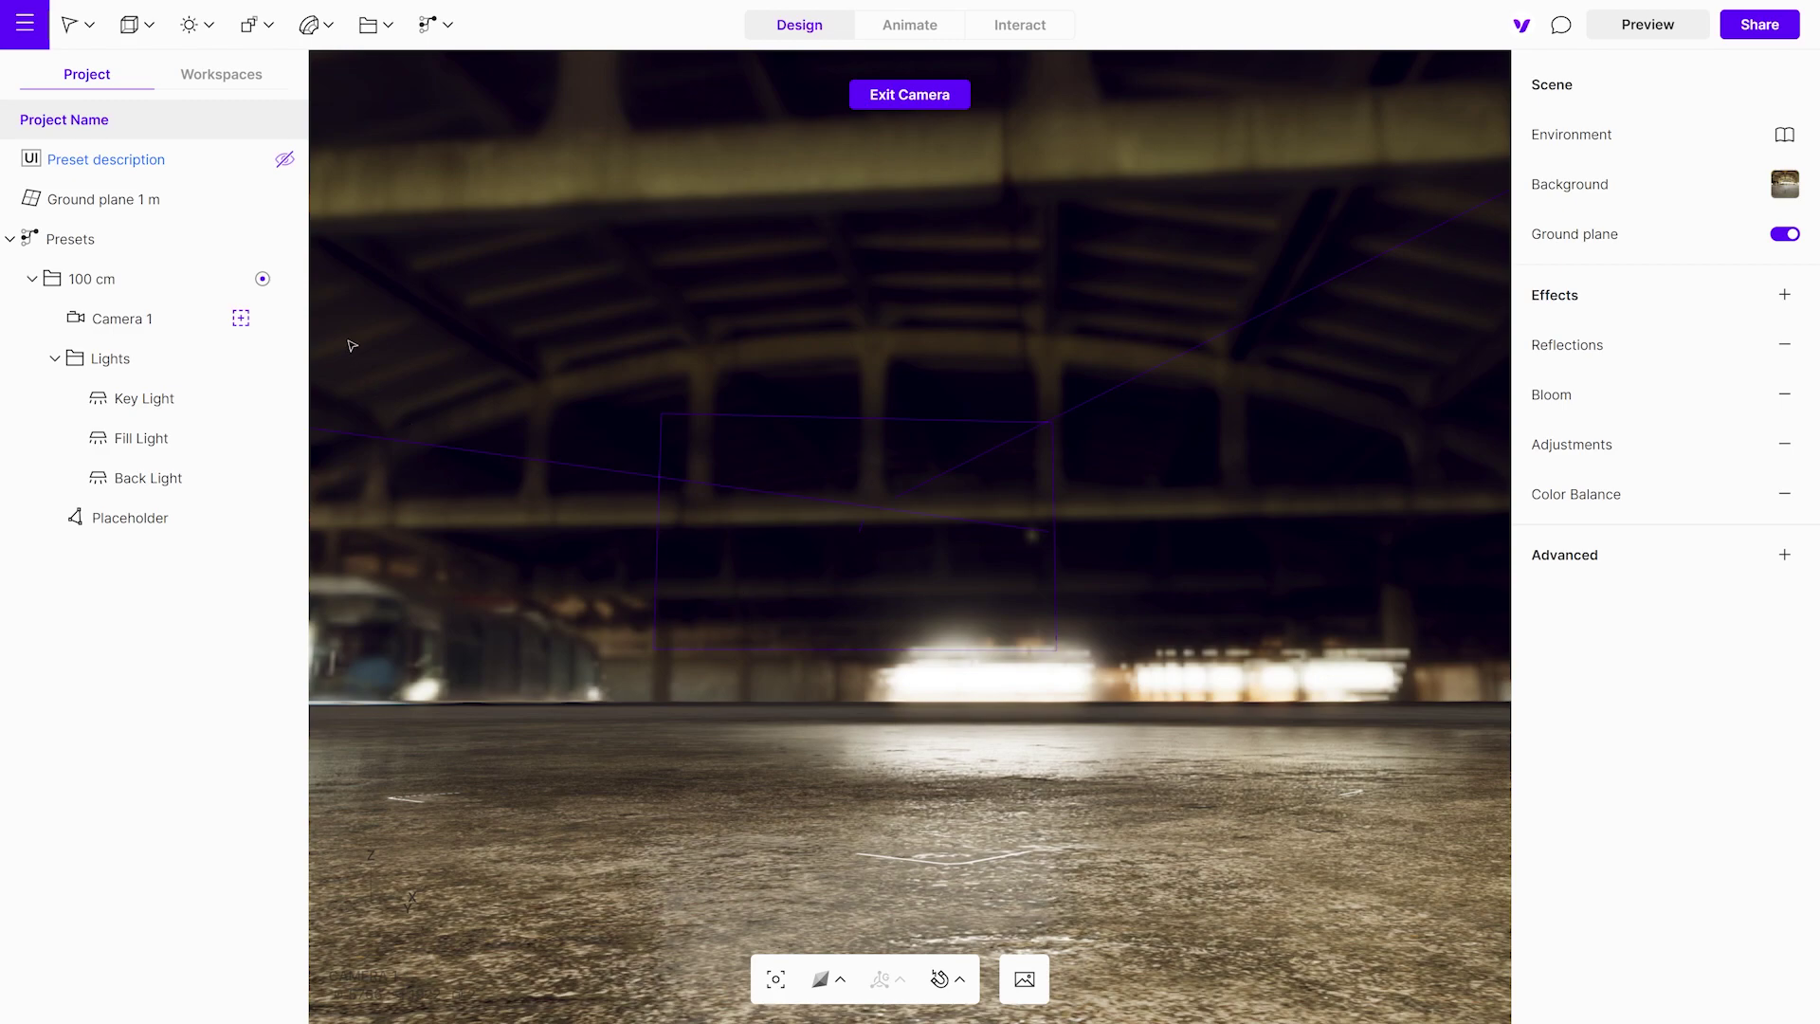
left_click(246, 87)
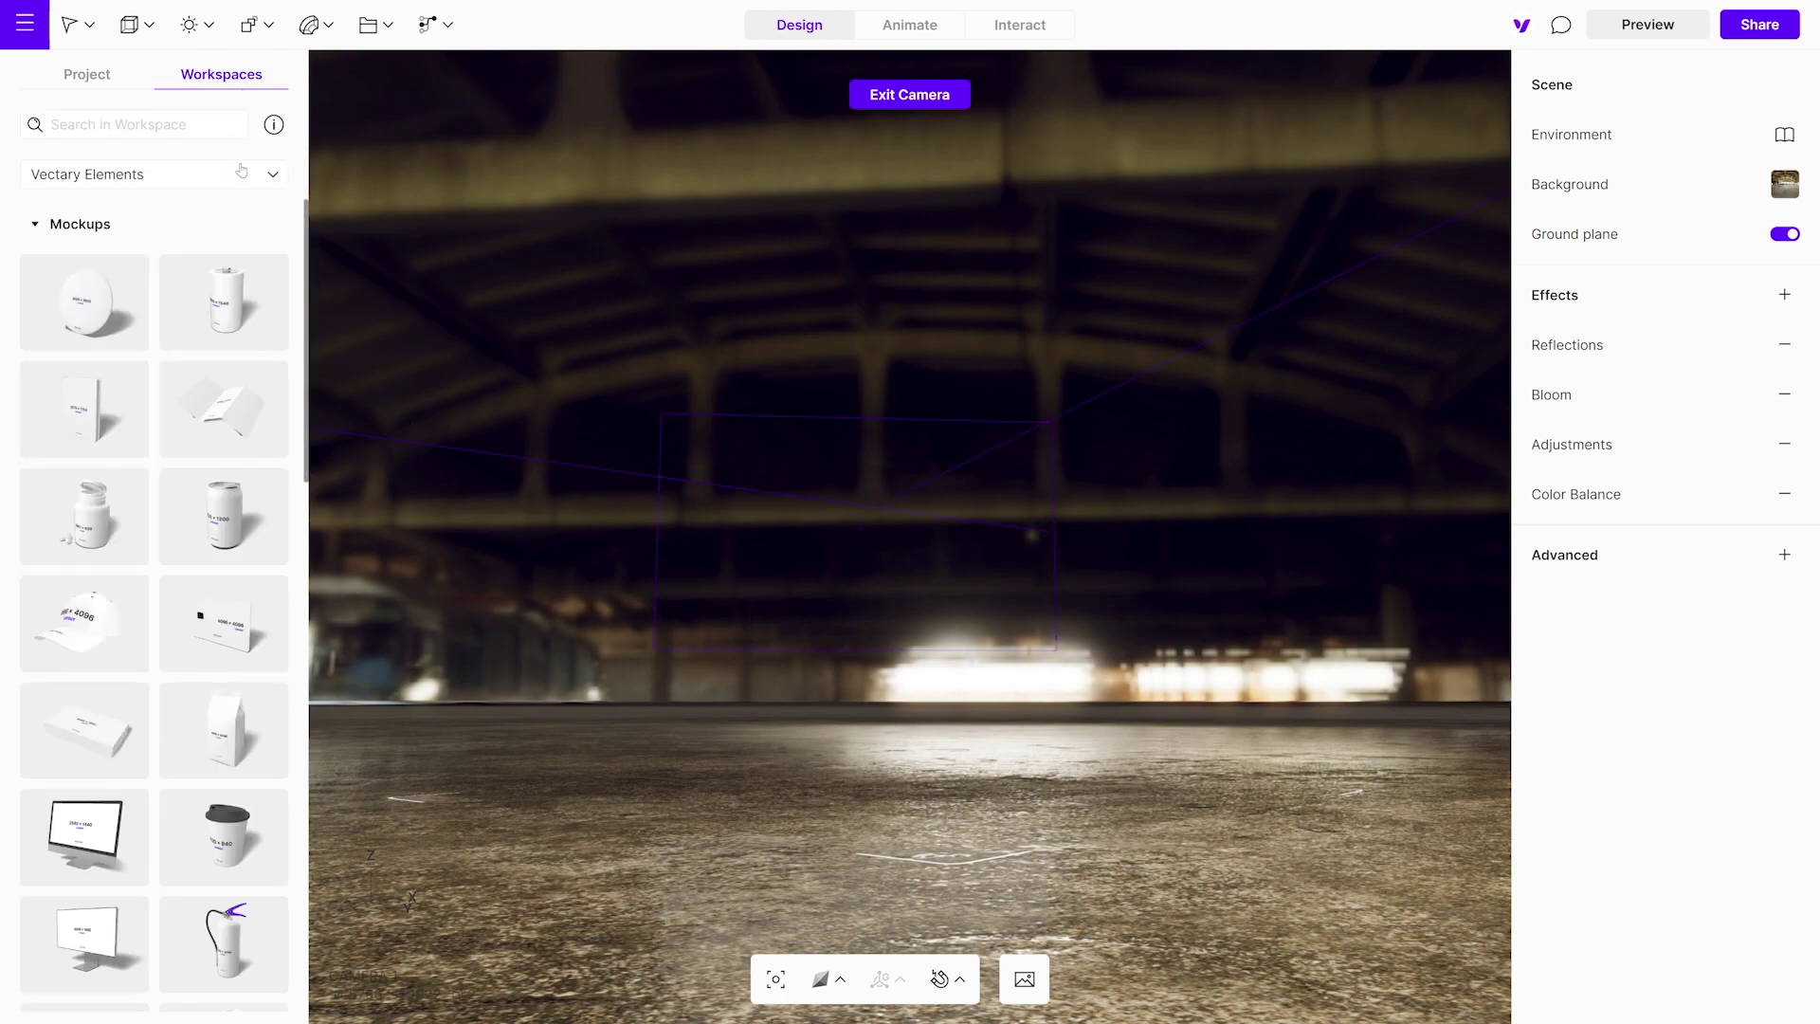
left_click(251, 178)
left_click(227, 204)
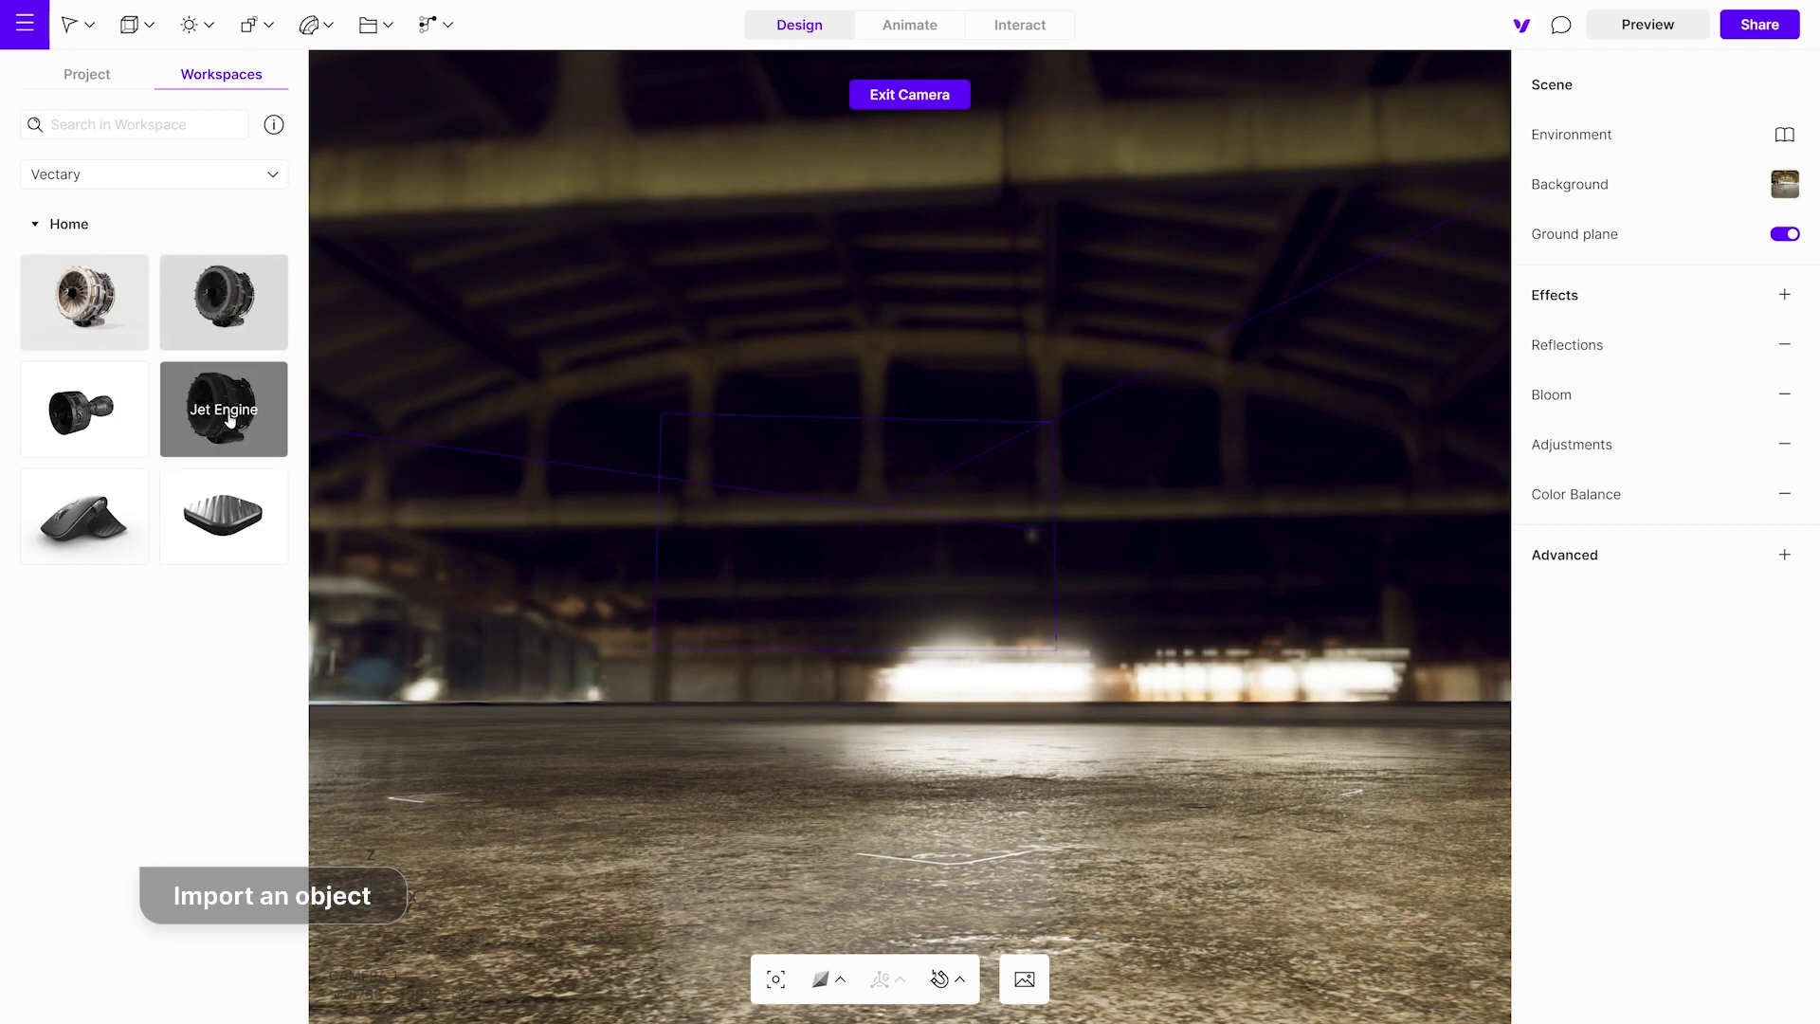
left_click(228, 421)
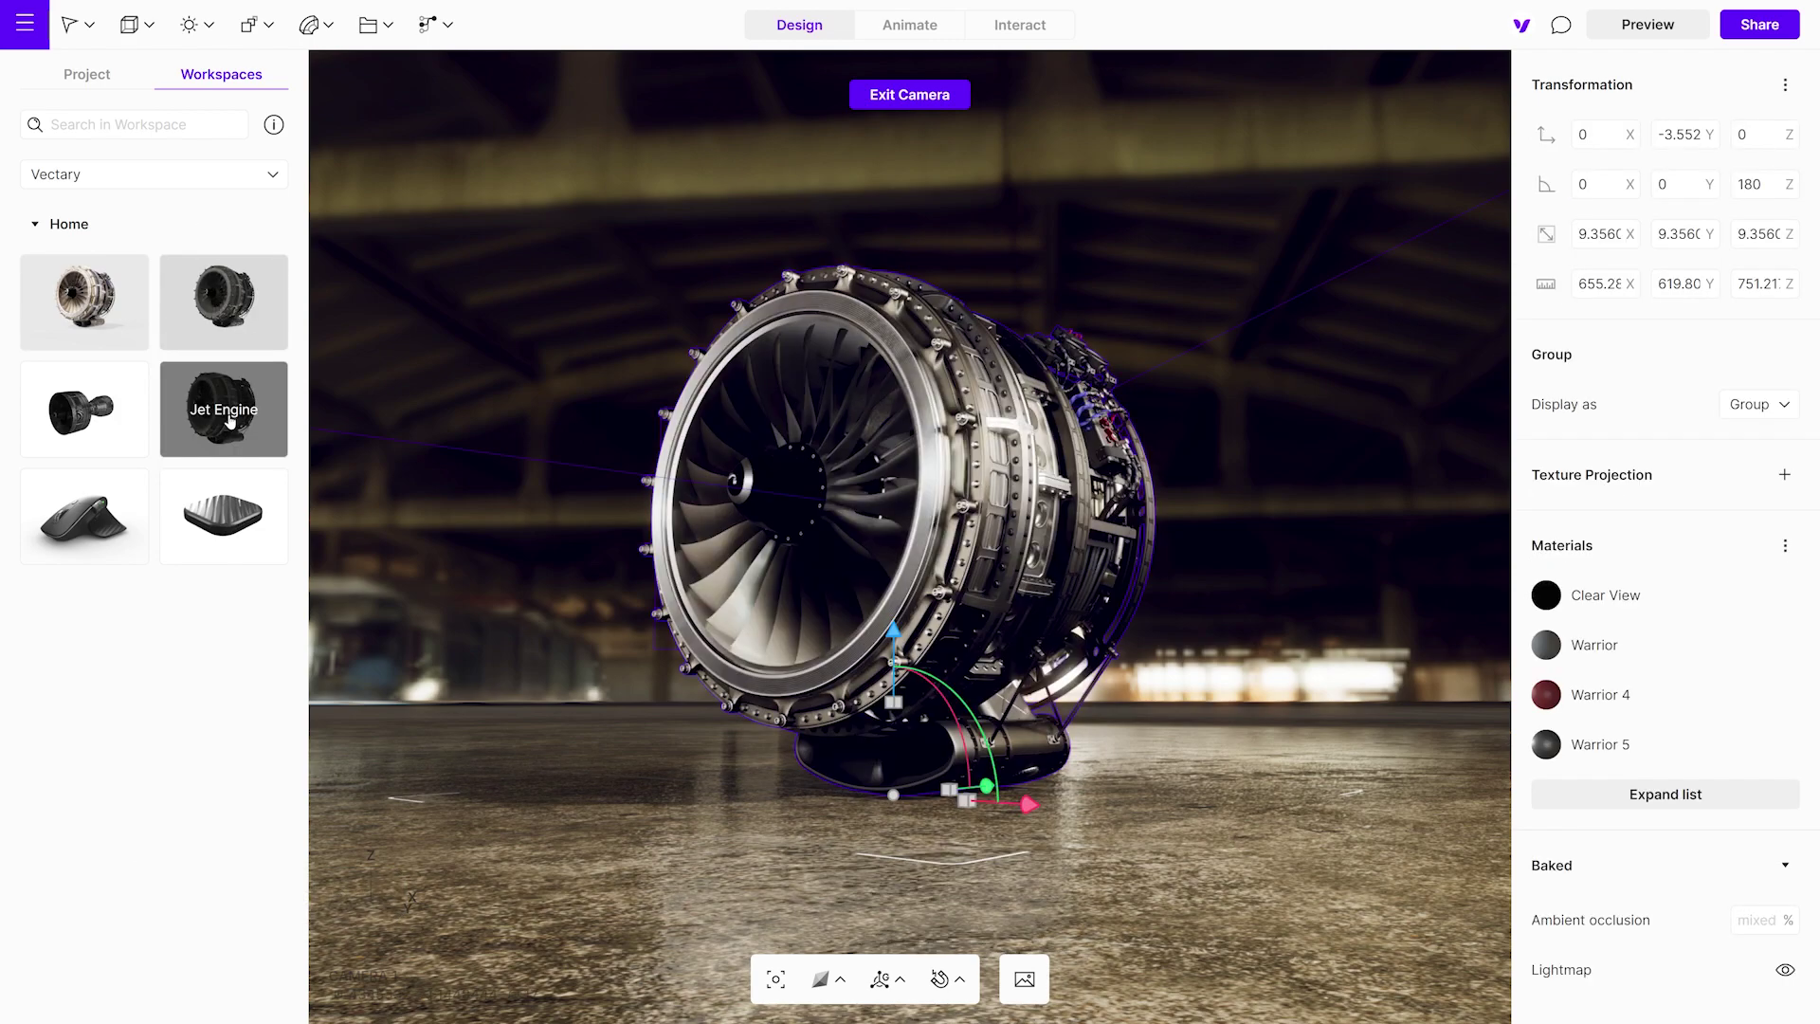
Preview the indoor scene with the engine, then start a new project
left_click(507, 513)
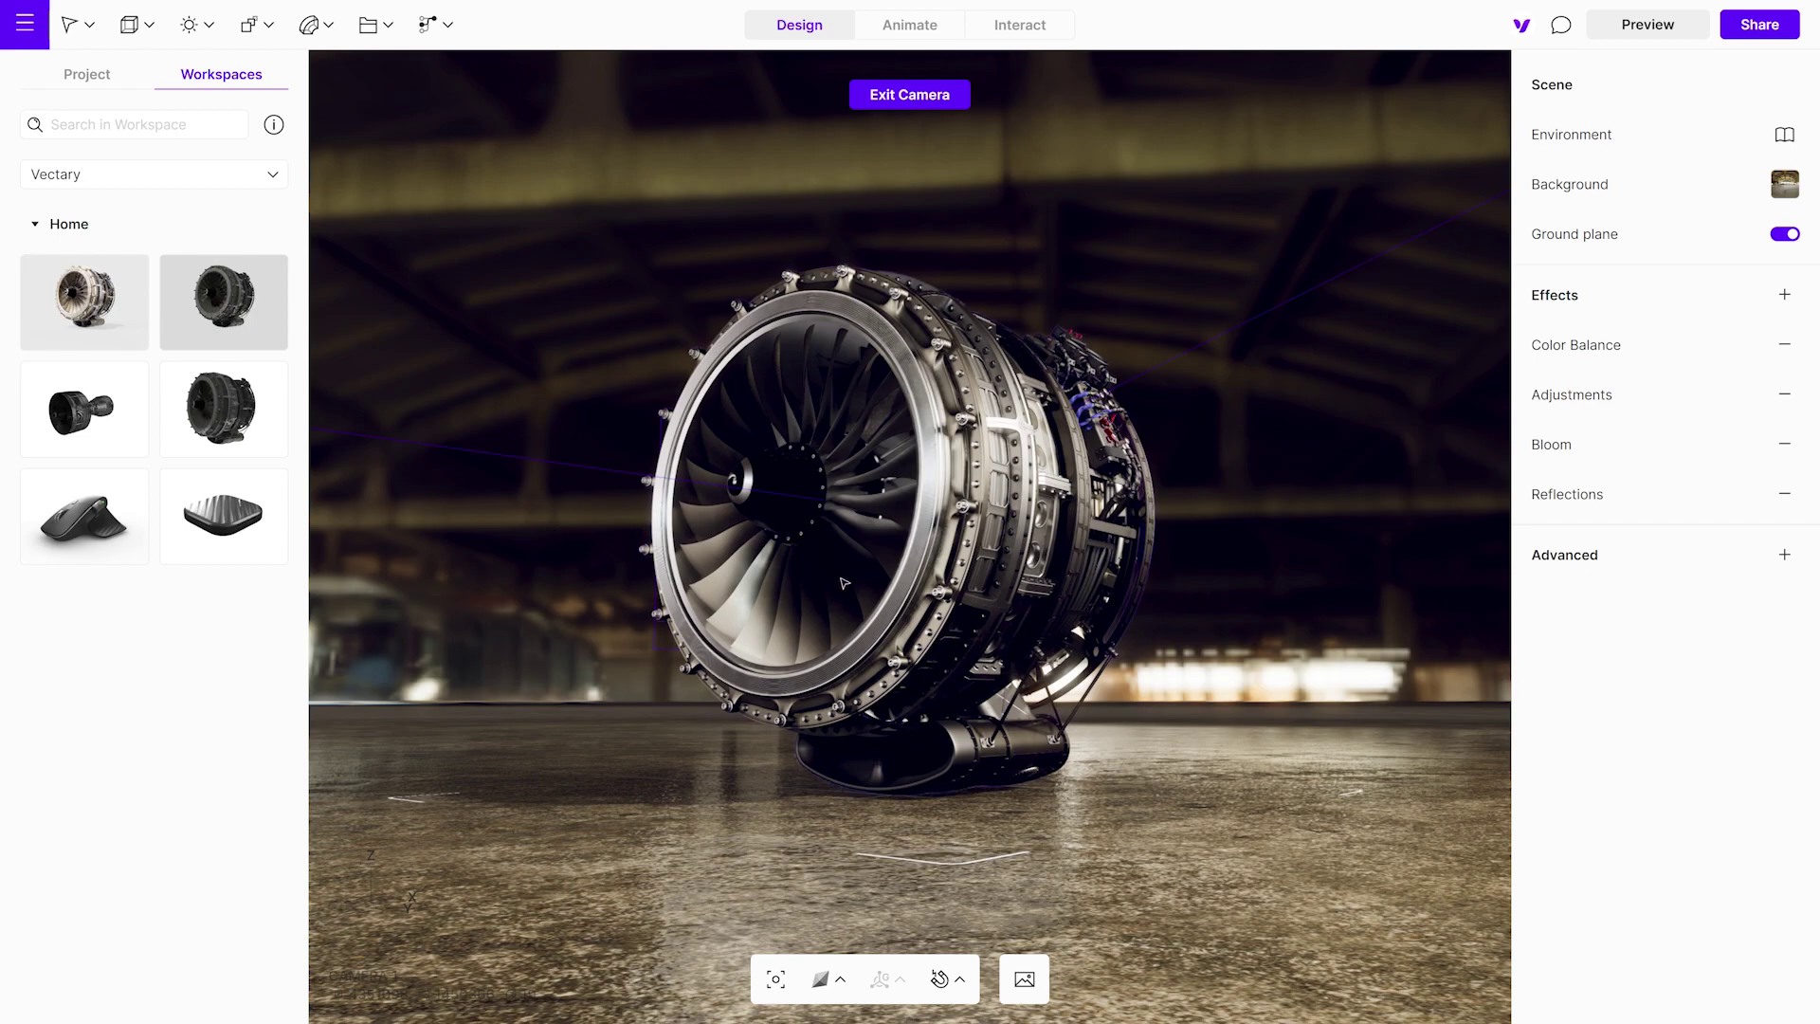
left_click(1672, 28)
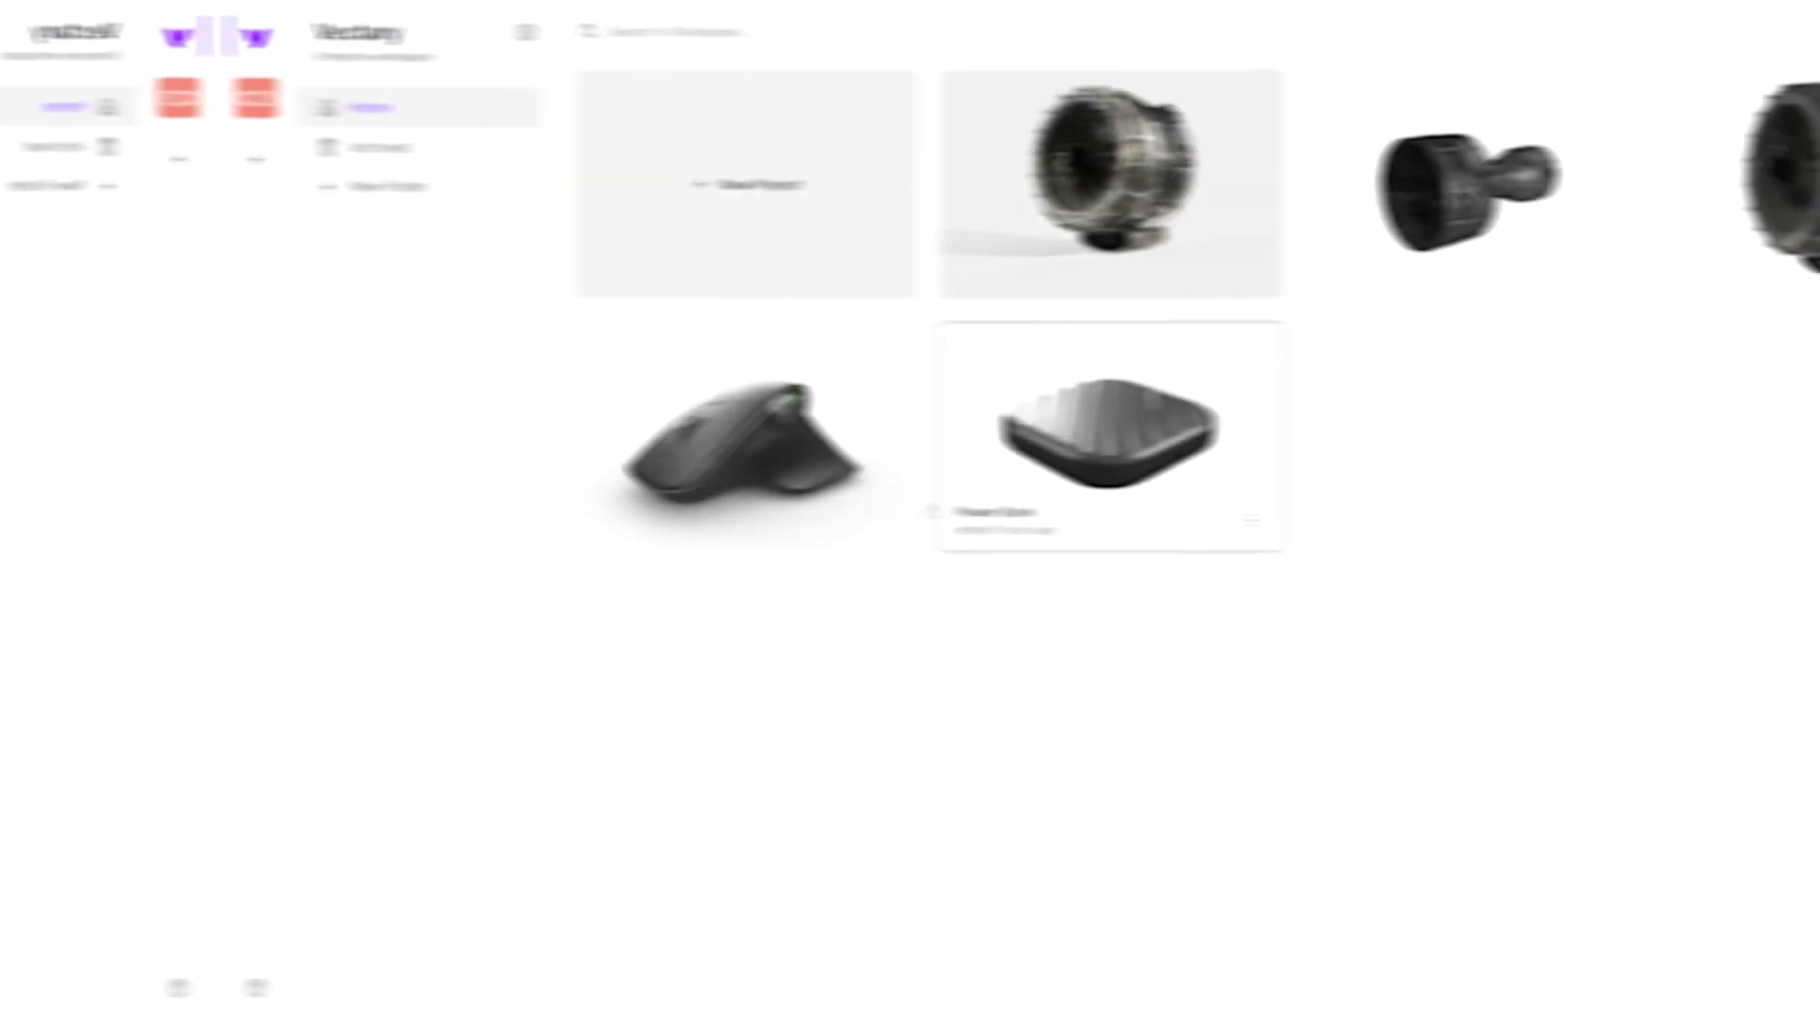
left_click(519, 218)
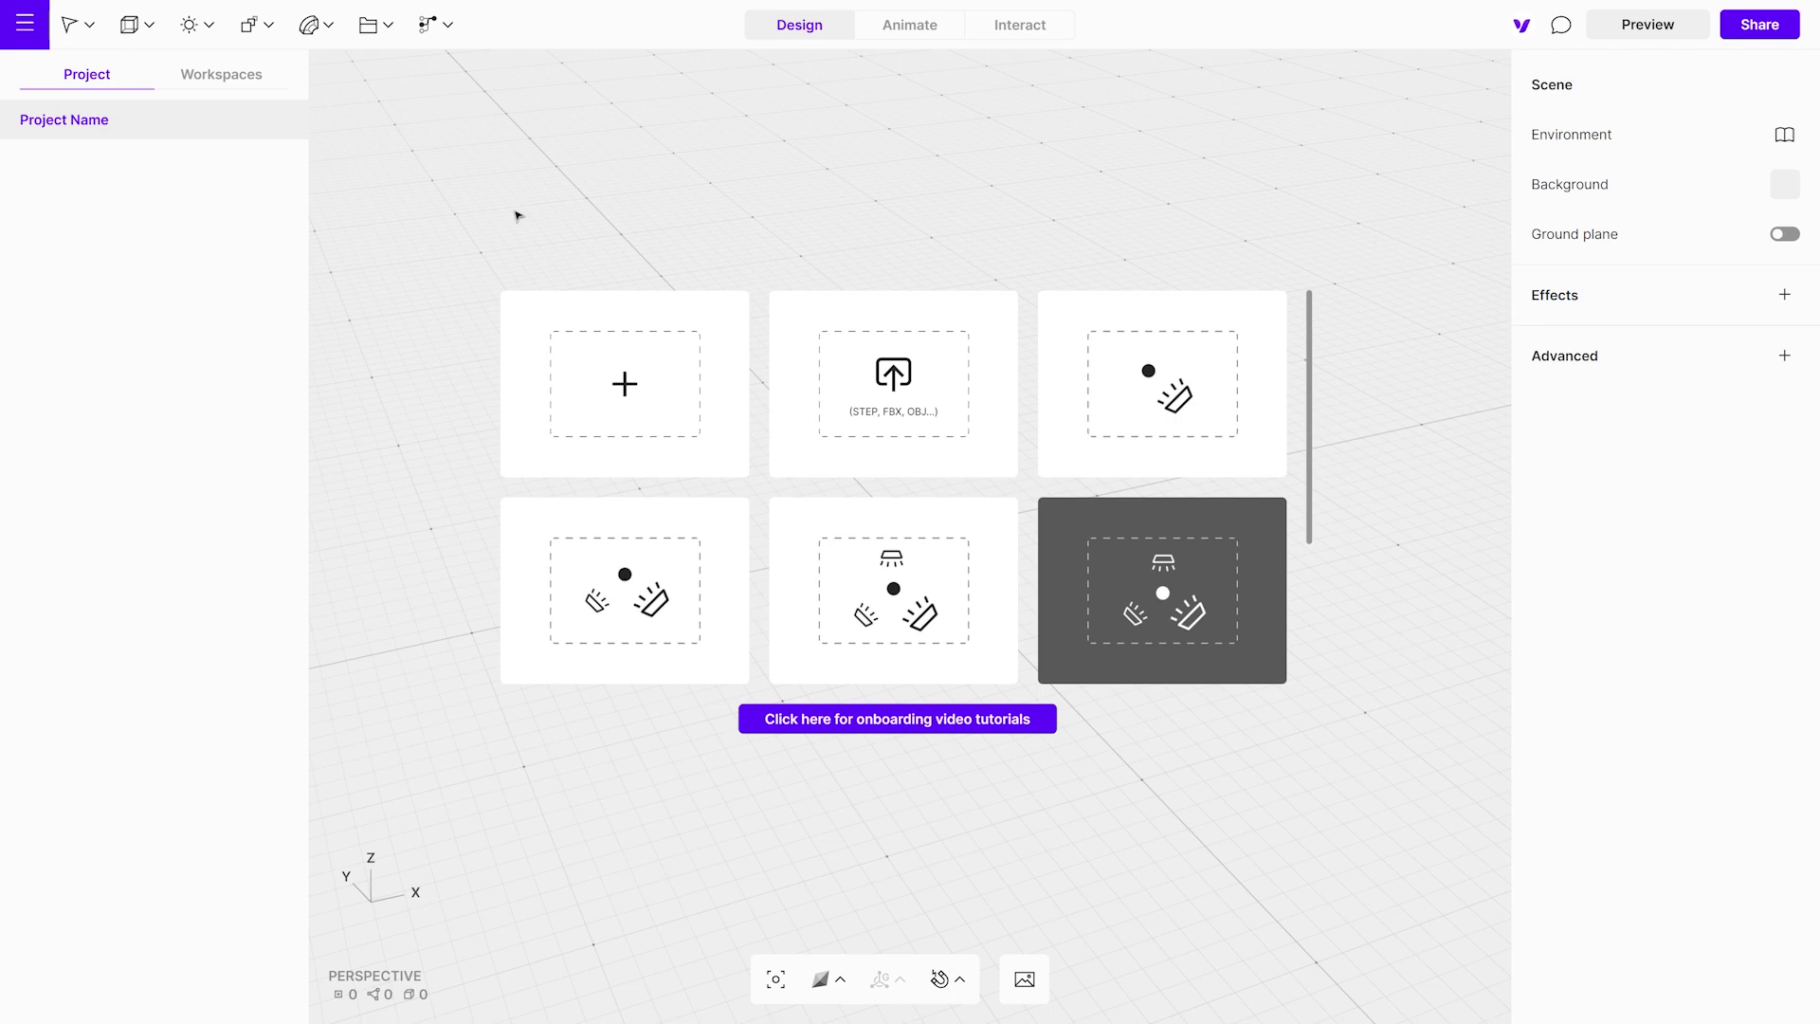
Start from the Studio grey preset and add Jet Engine from the workspace models
left_click(1123, 603)
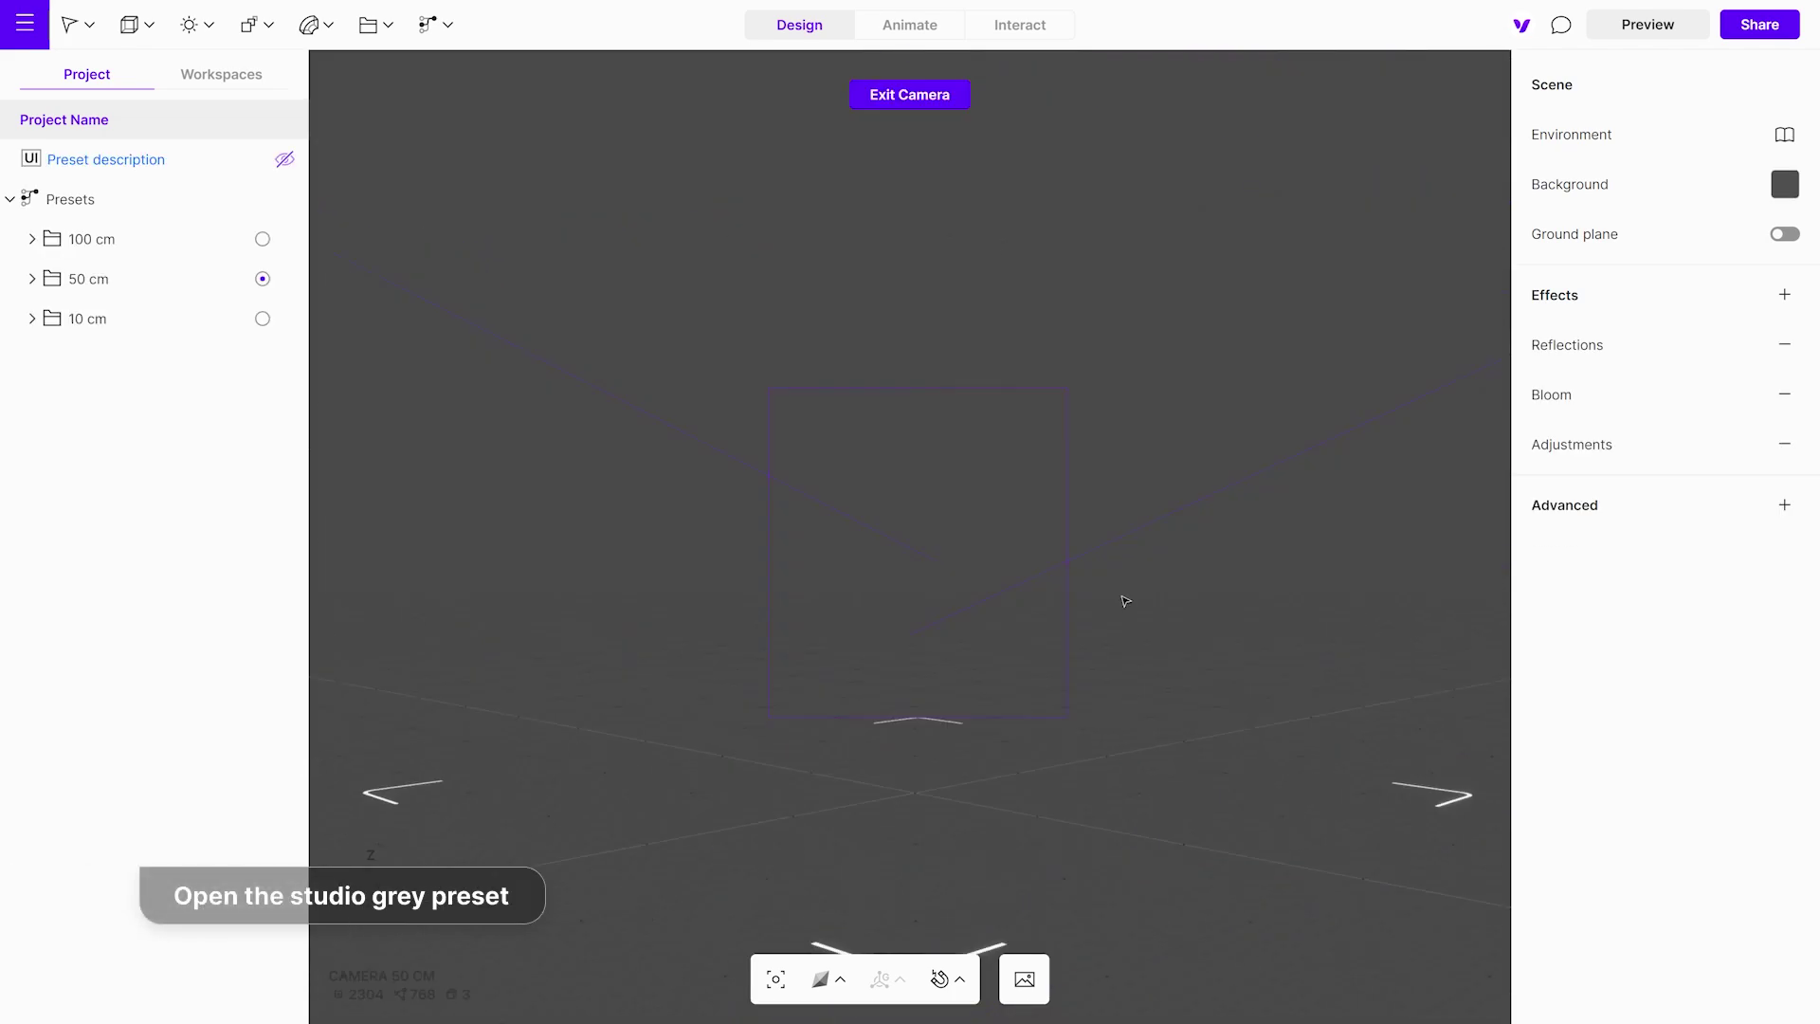
left_click(219, 80)
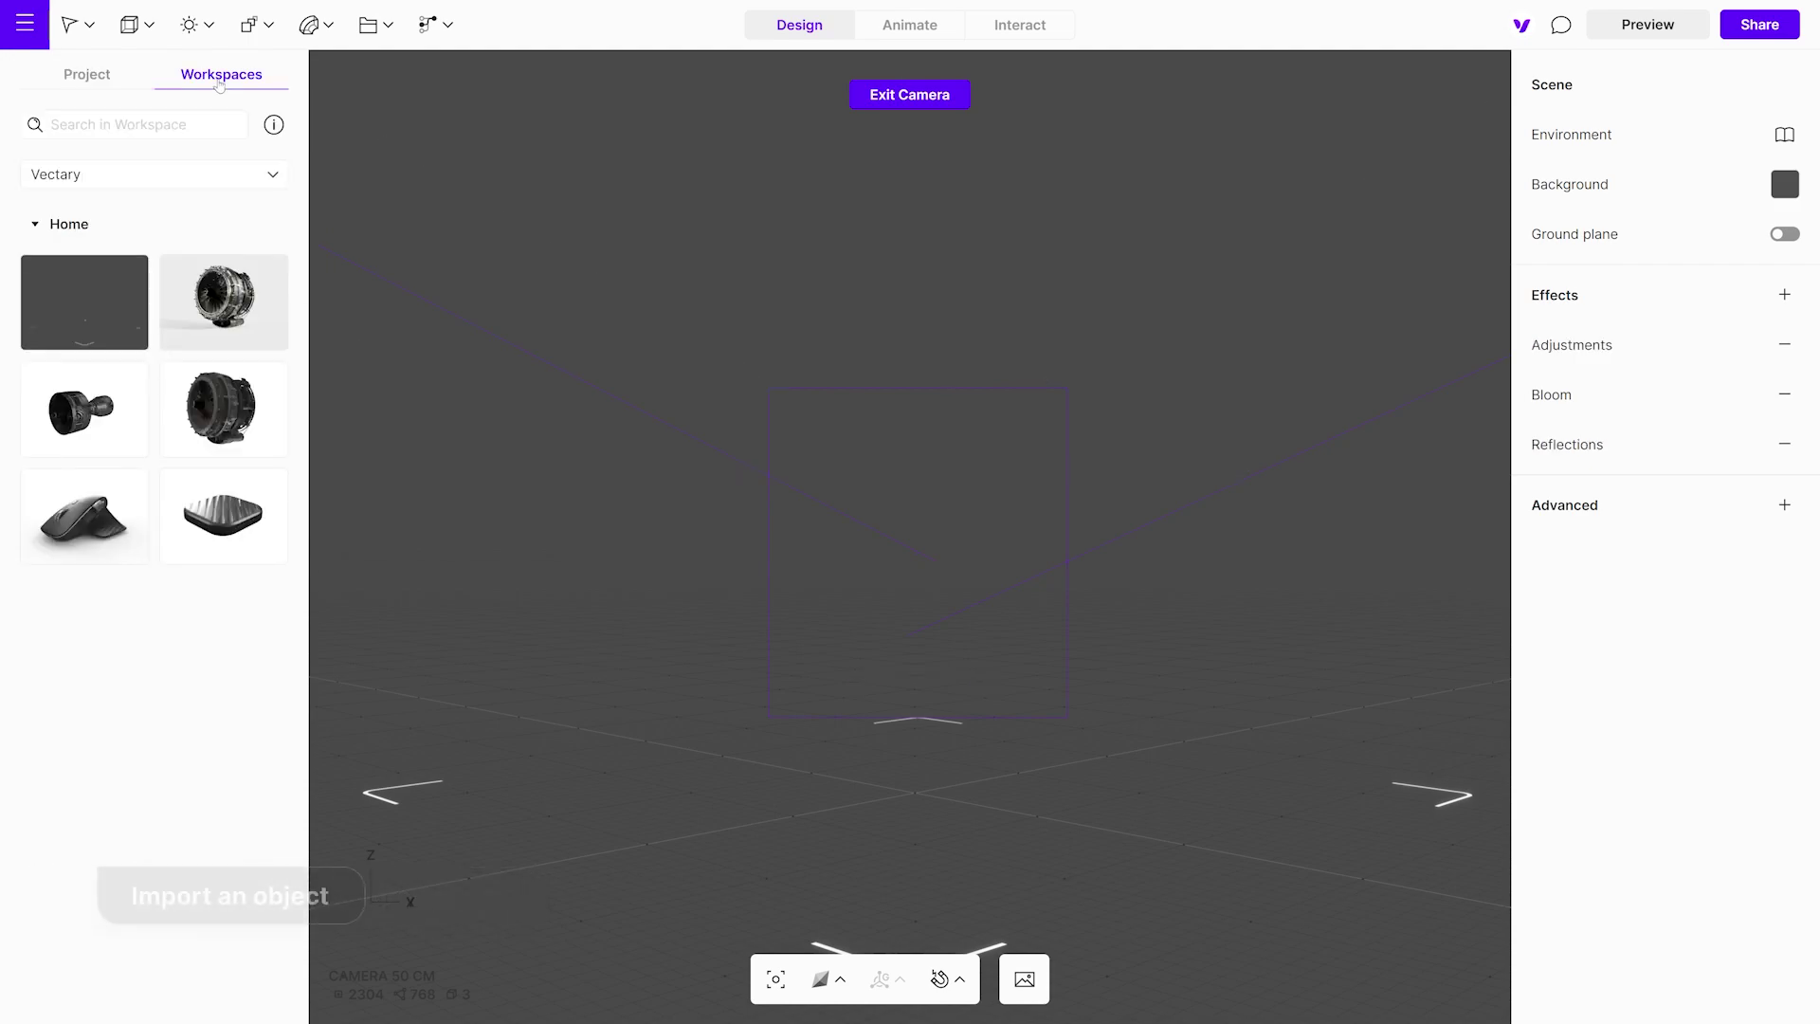
left_click(232, 410)
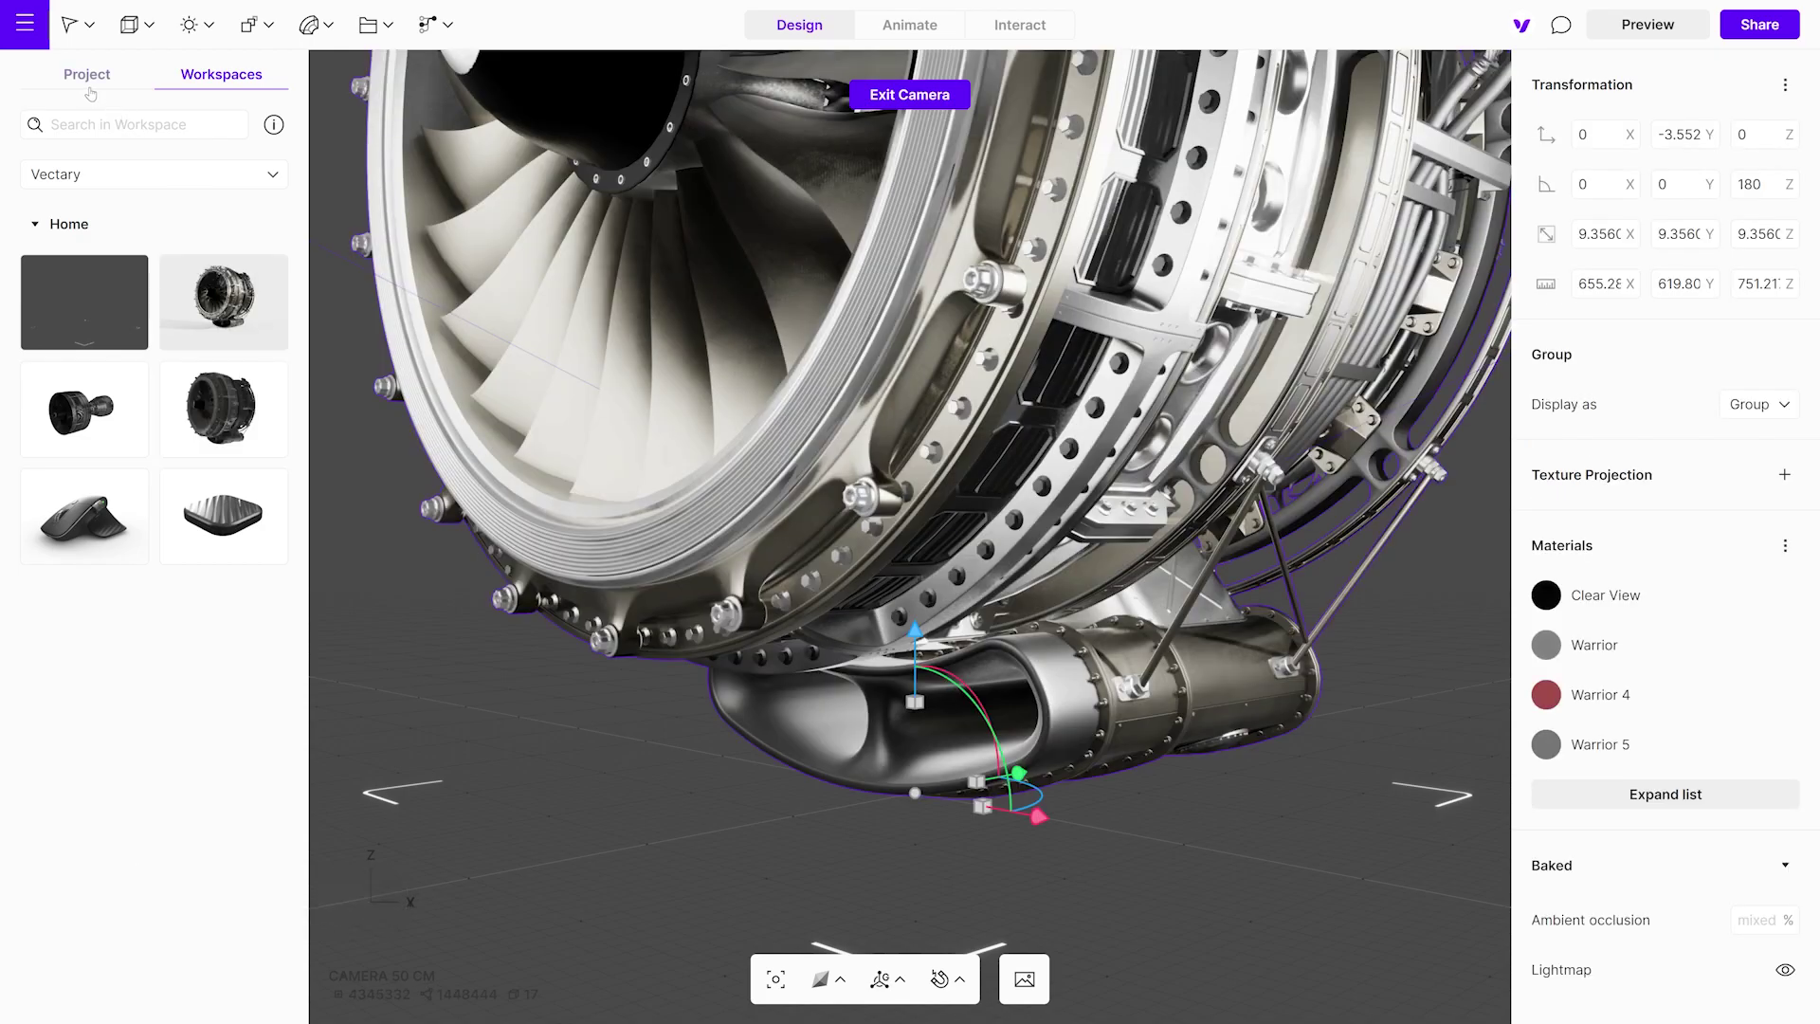
Select the 100 cm preset in the Project scene tree
left_click(85, 85)
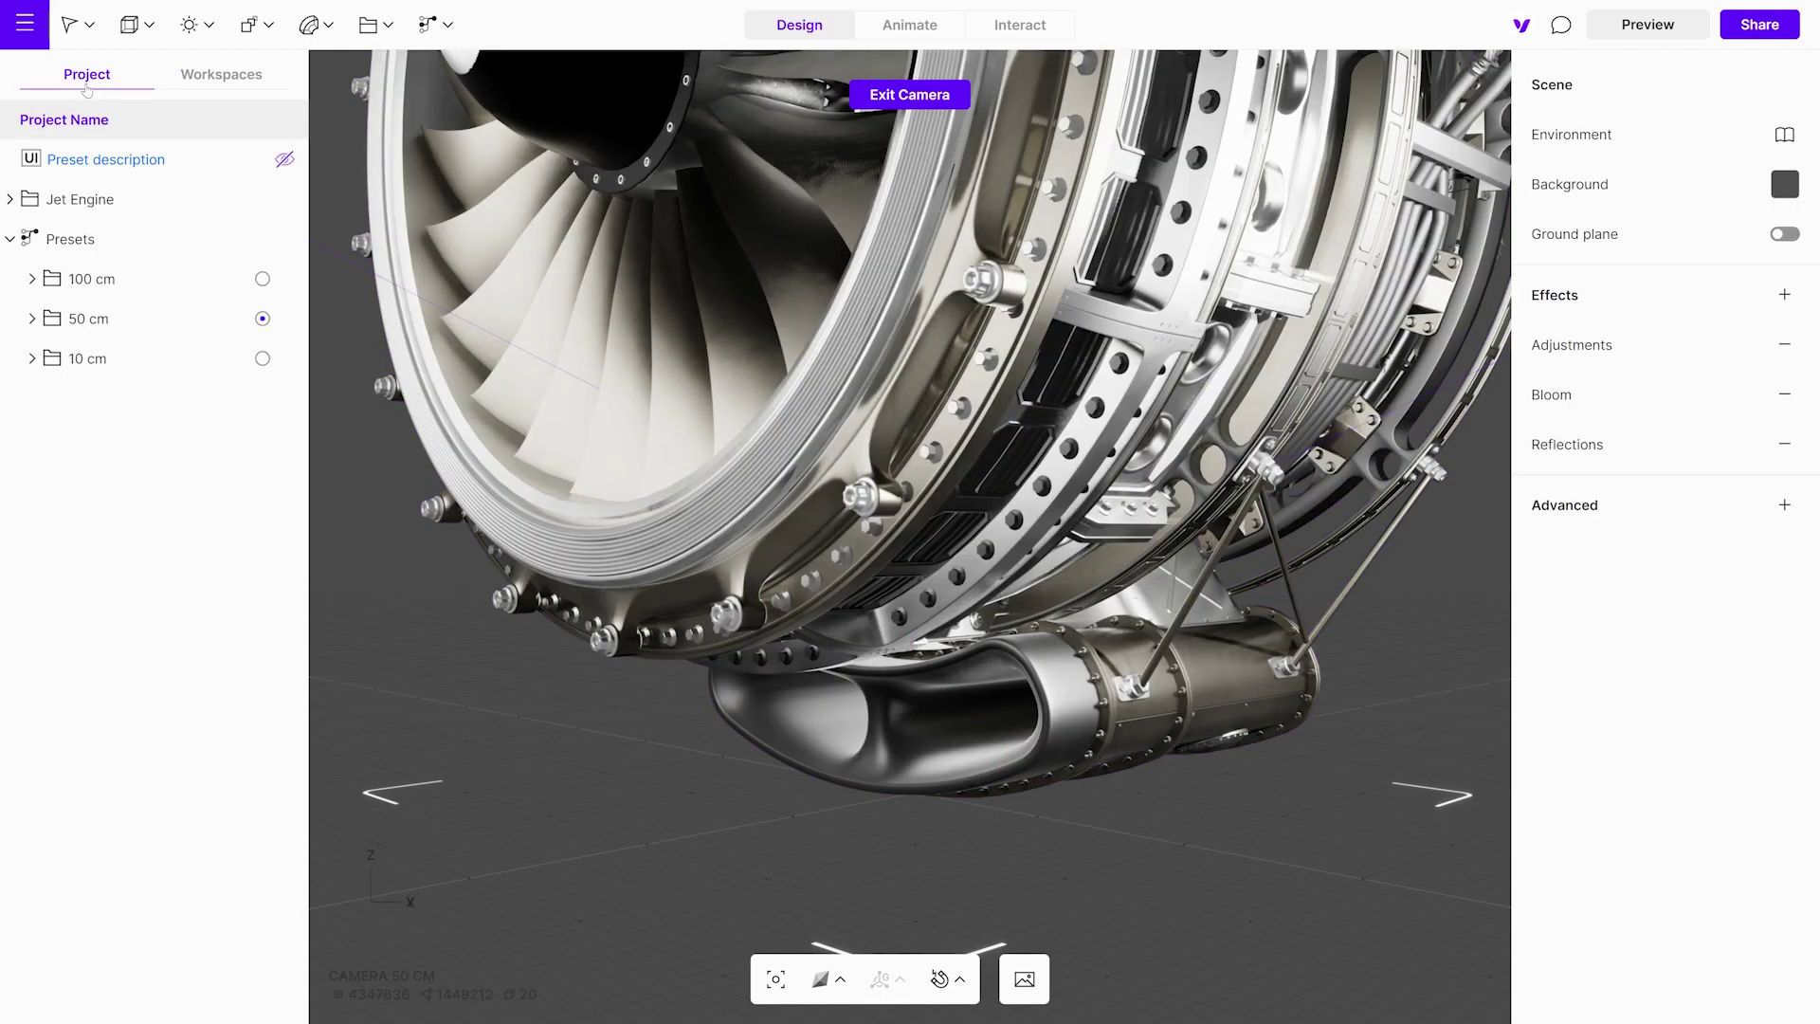
left_click(262, 280)
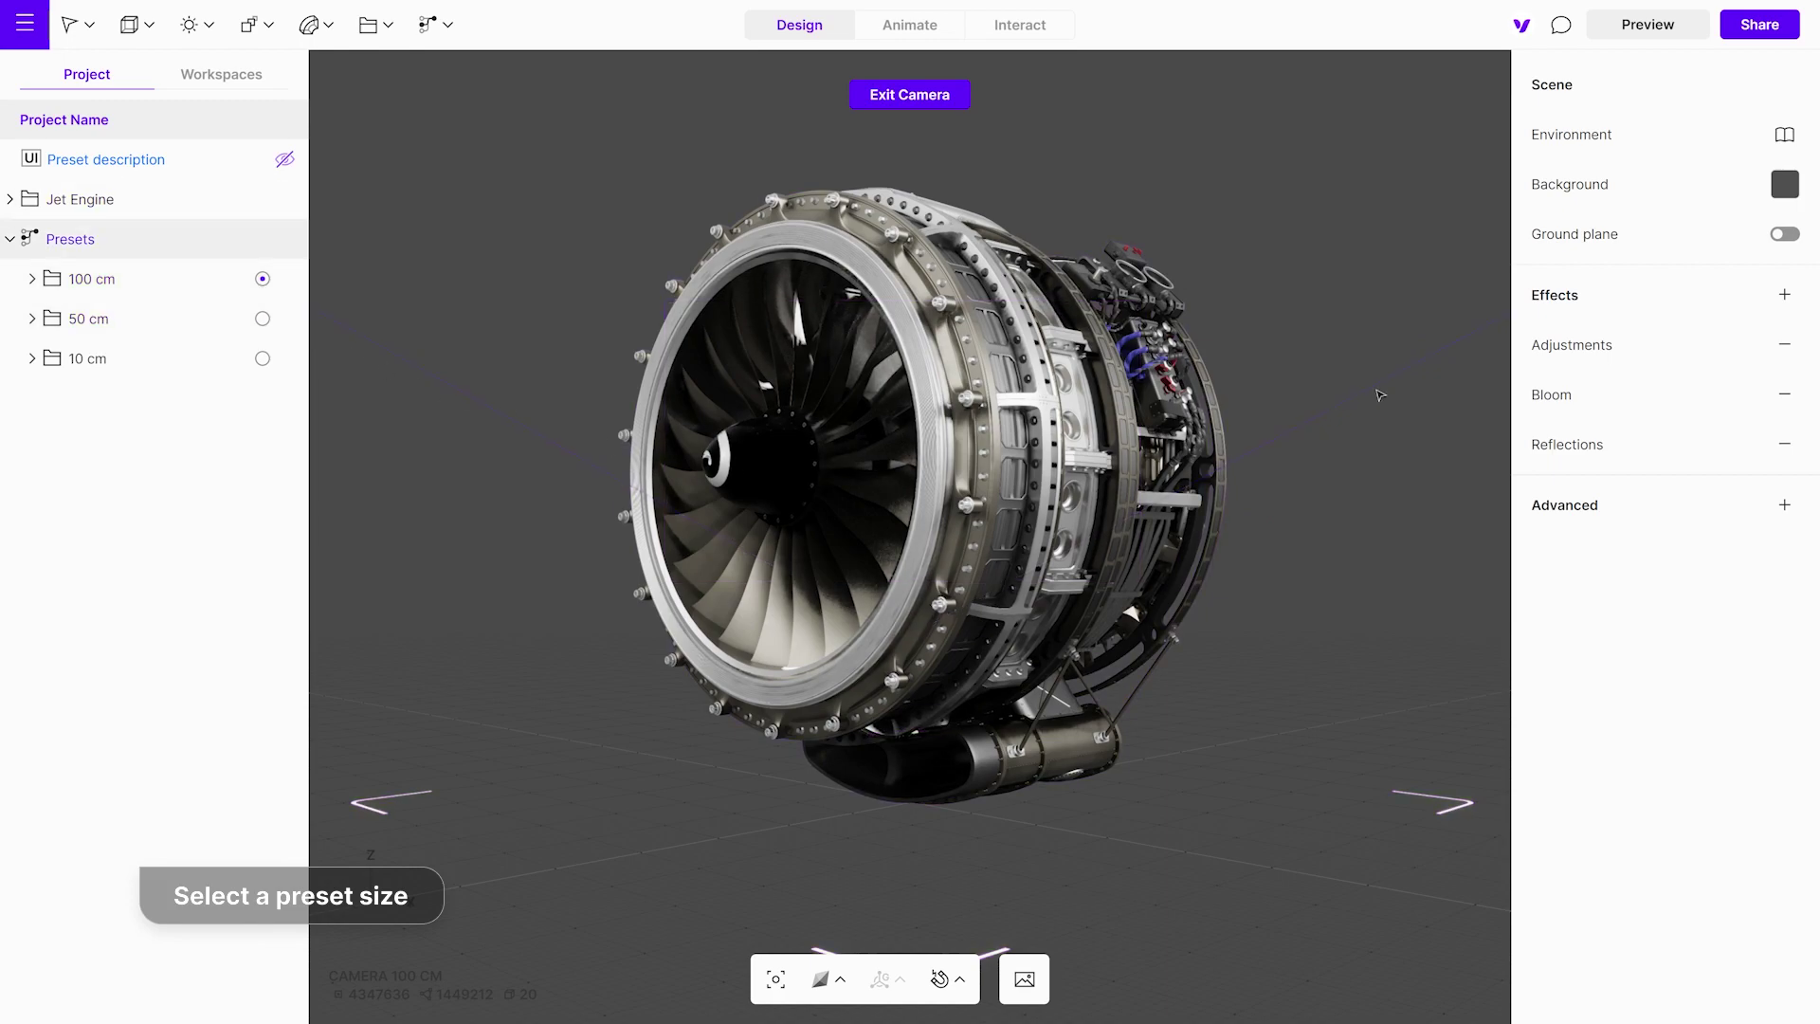
left_click(1554, 142)
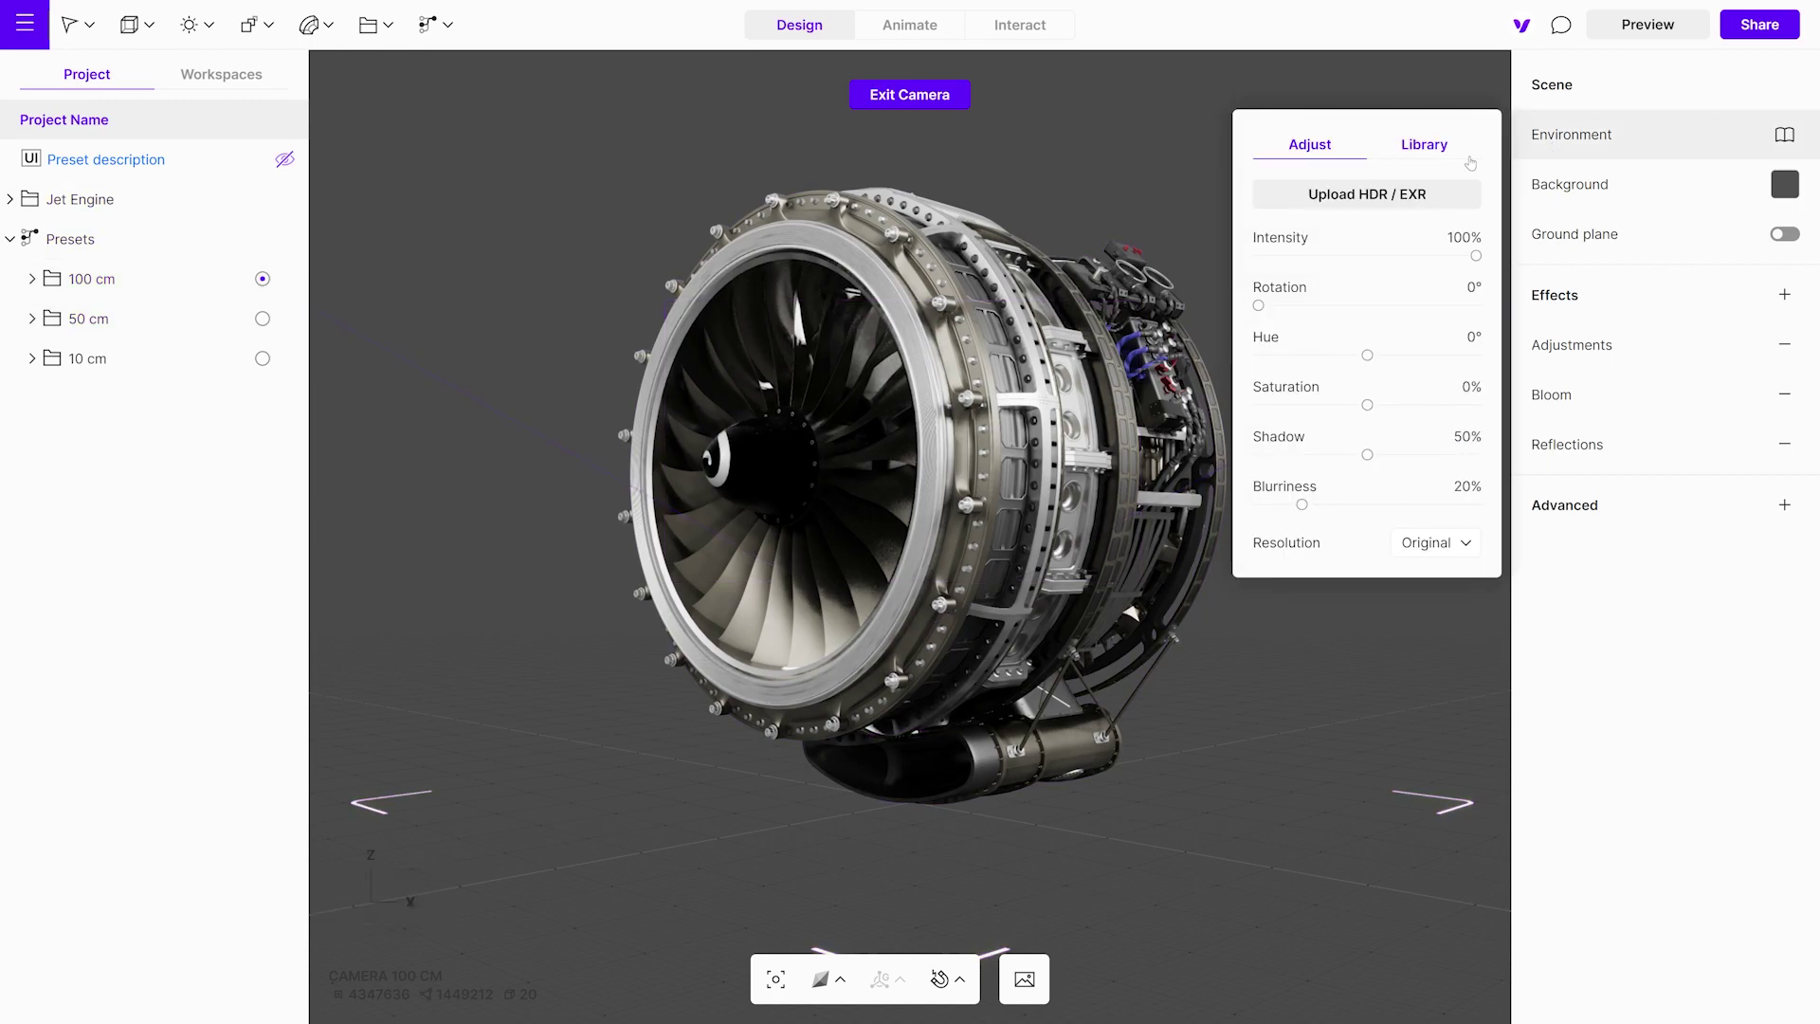
Light the engine with the Outdoor library HDRI 'The Sky Is On Fire'
left_click(1432, 149)
left_click(1437, 192)
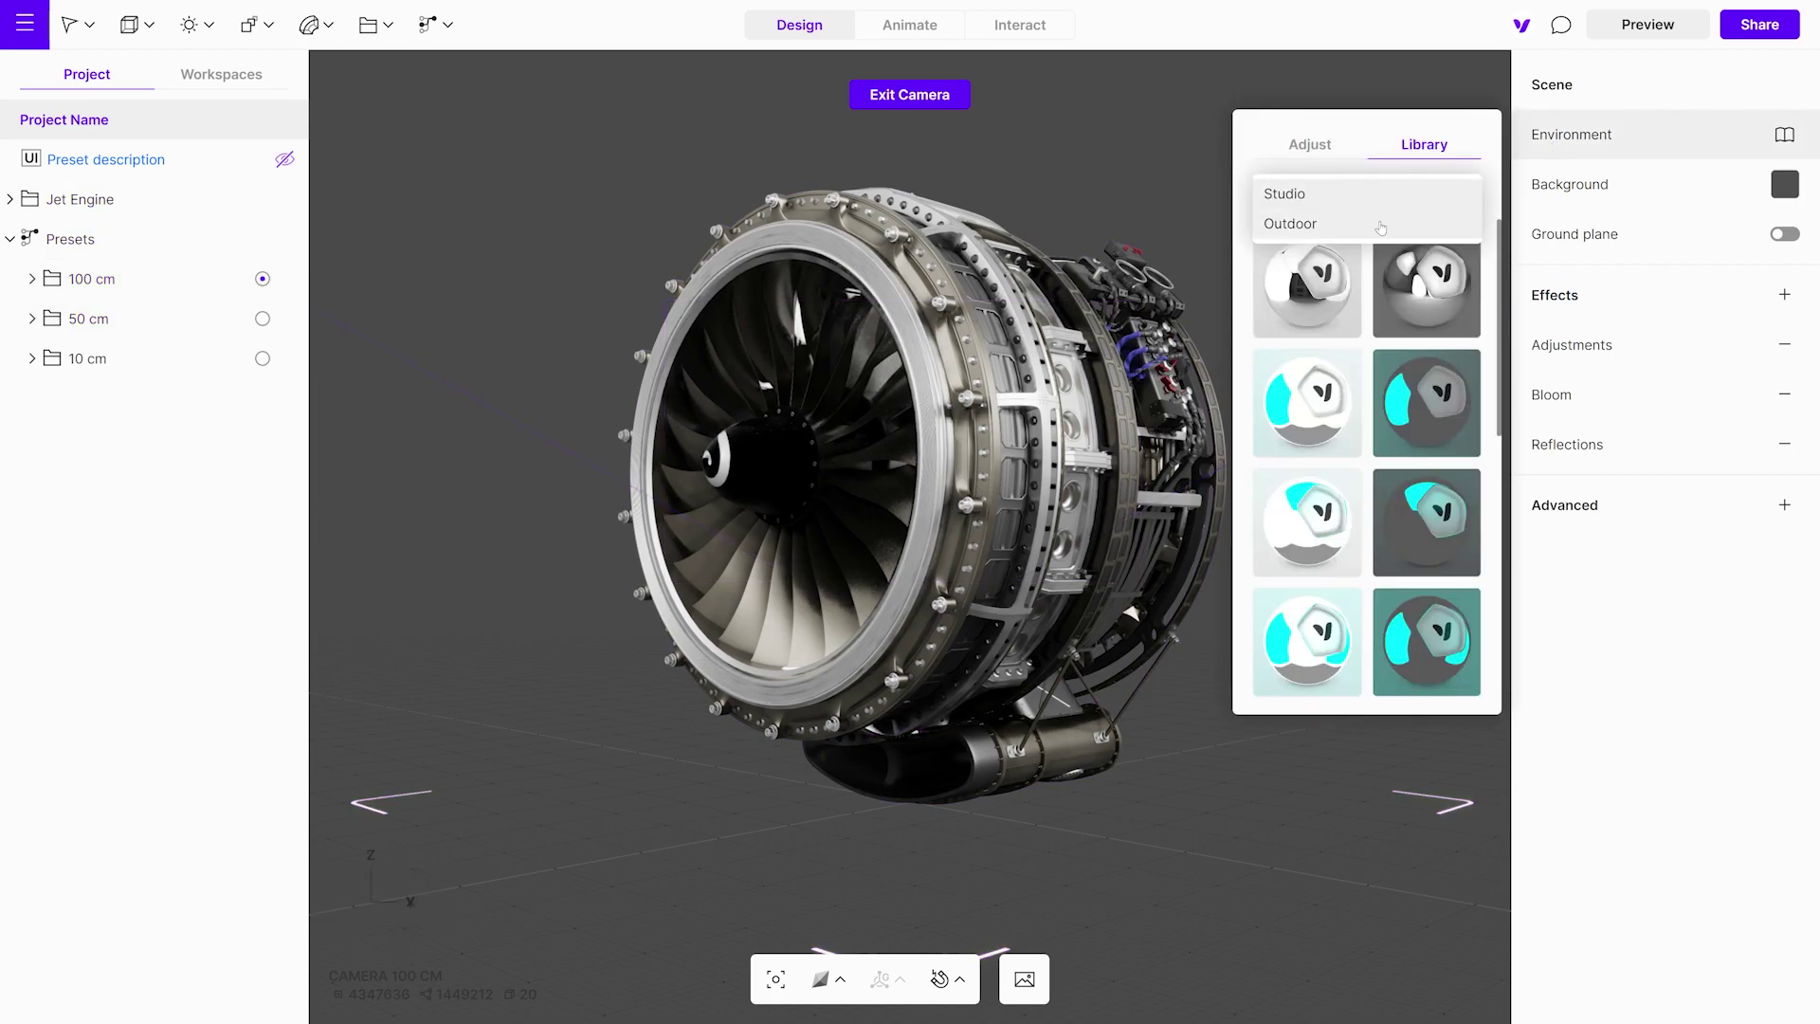
left_click(1380, 223)
scroll(1350, 262, "down", 10)
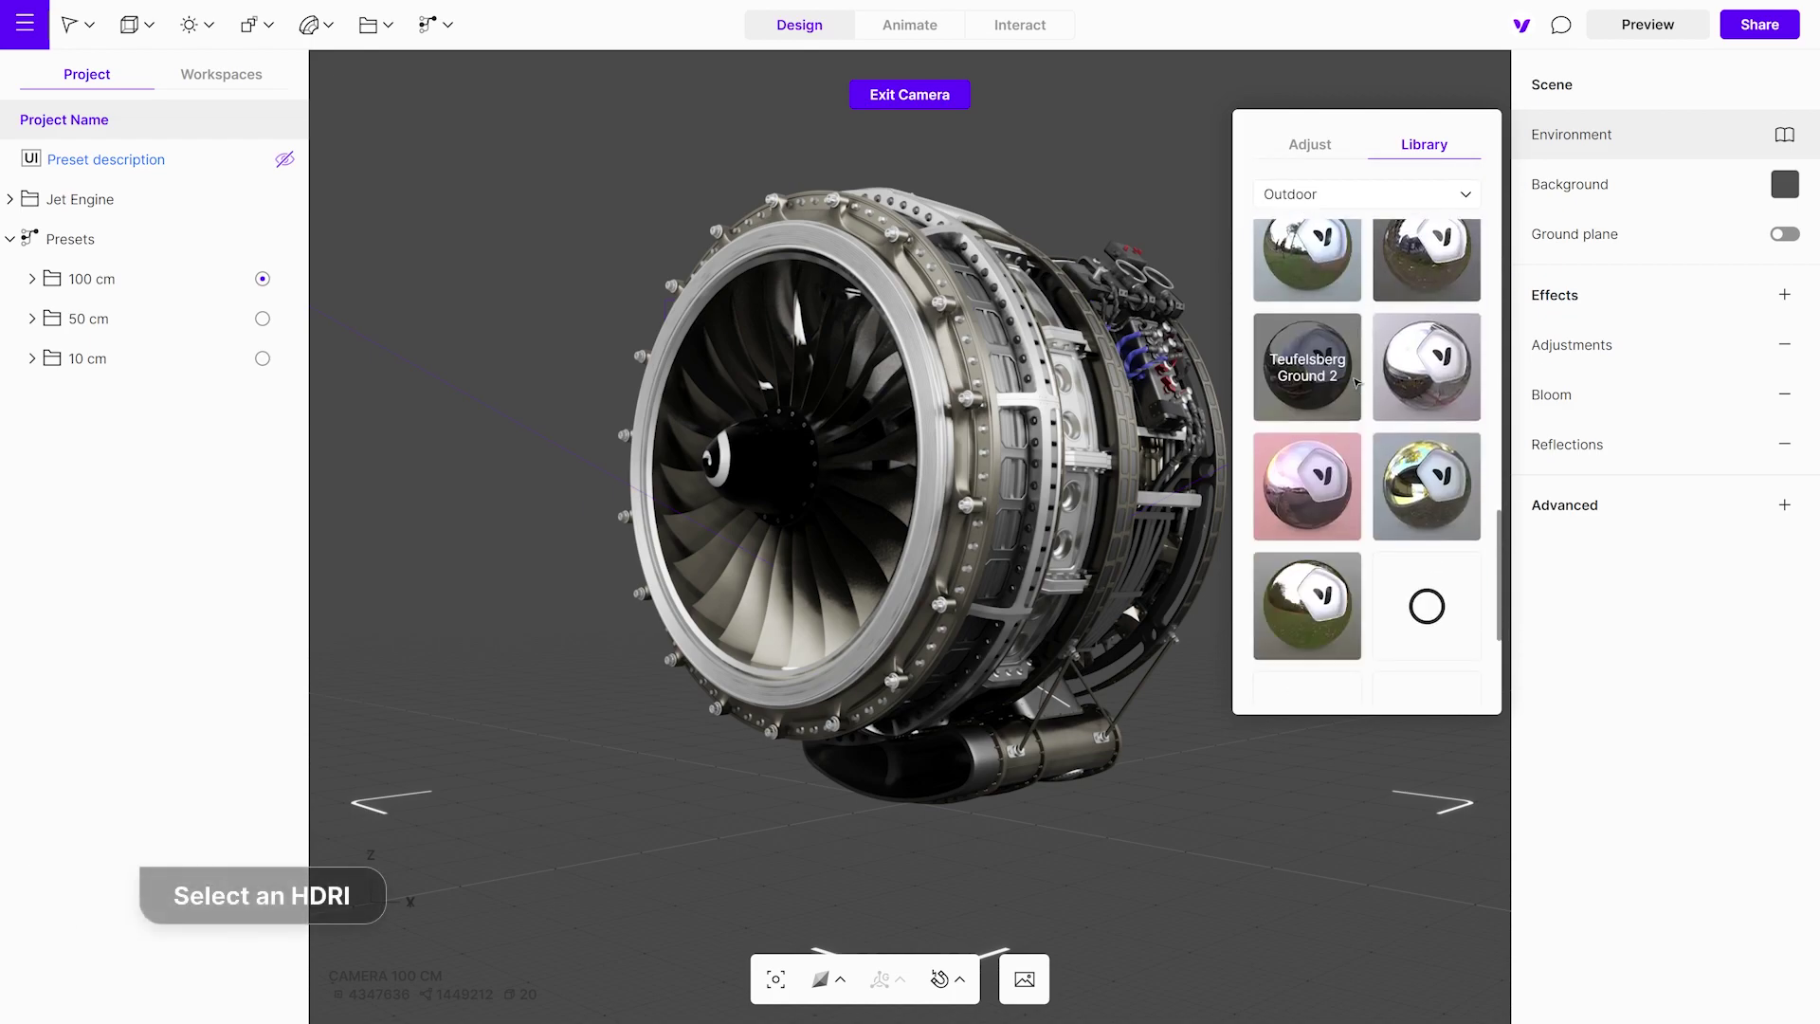
left_click(1308, 398)
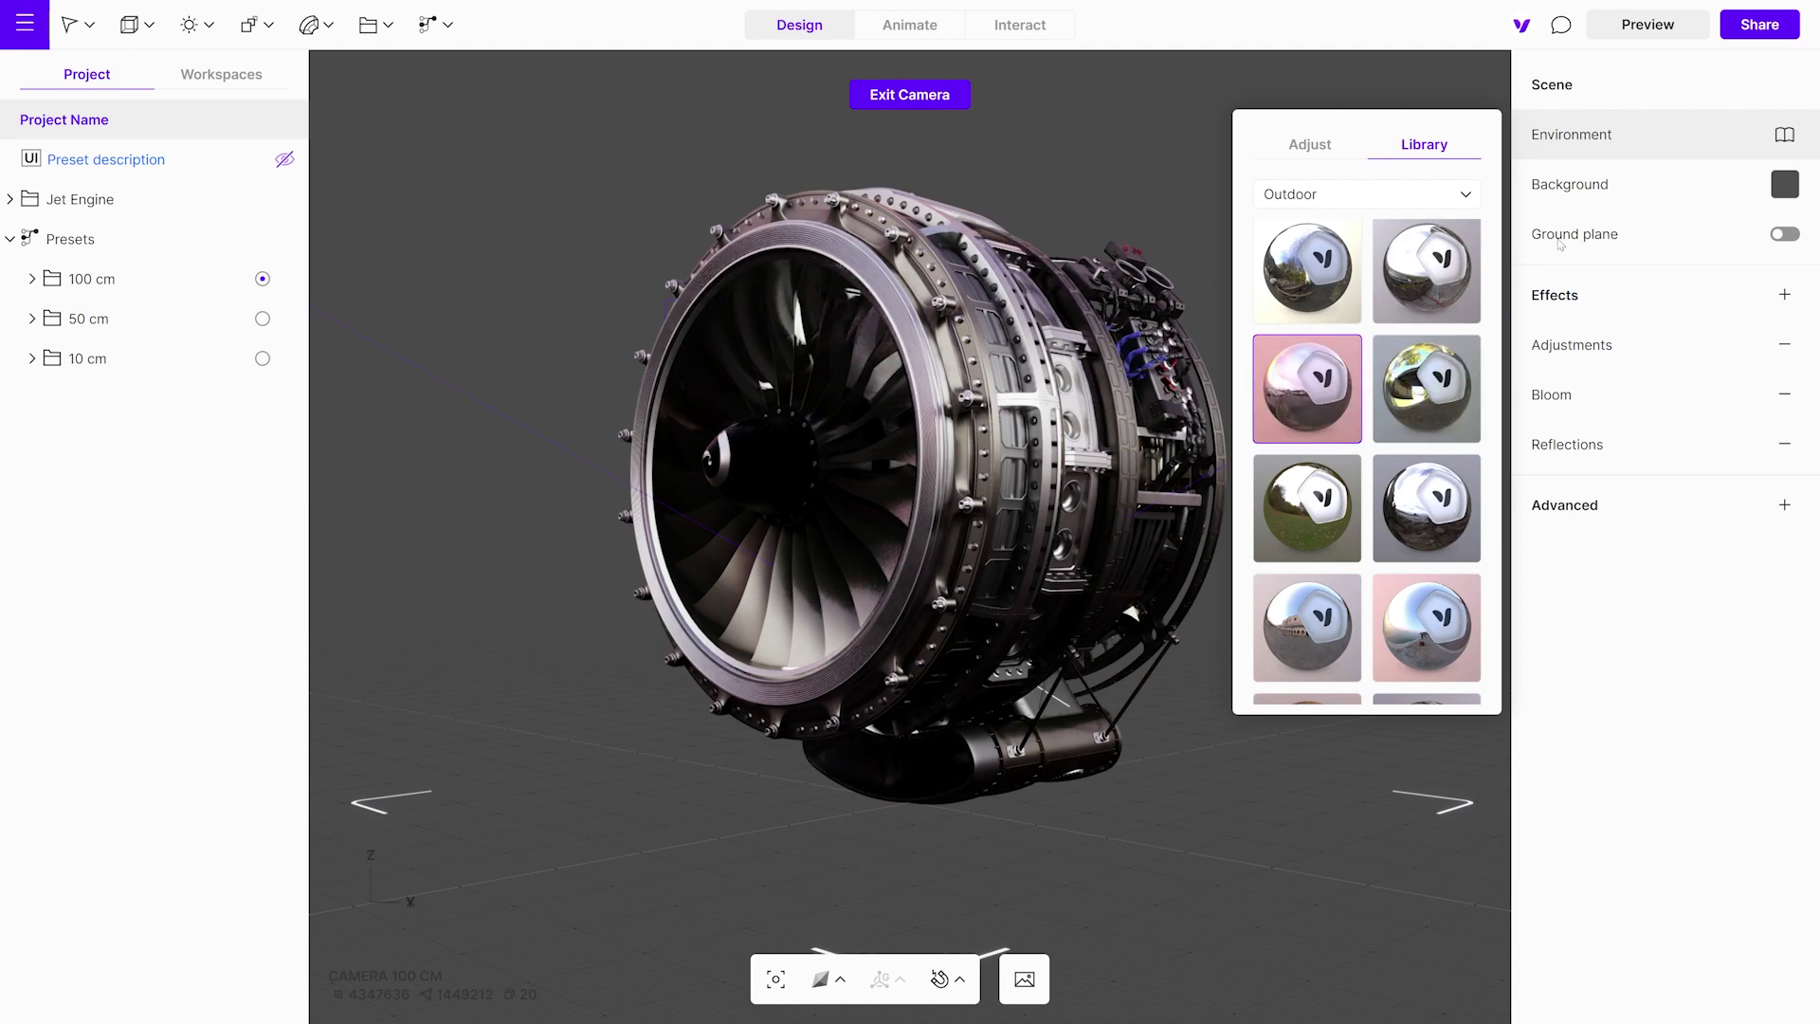
Show the environment as an unblurred background, then preview the engine from a side view
left_click(1567, 193)
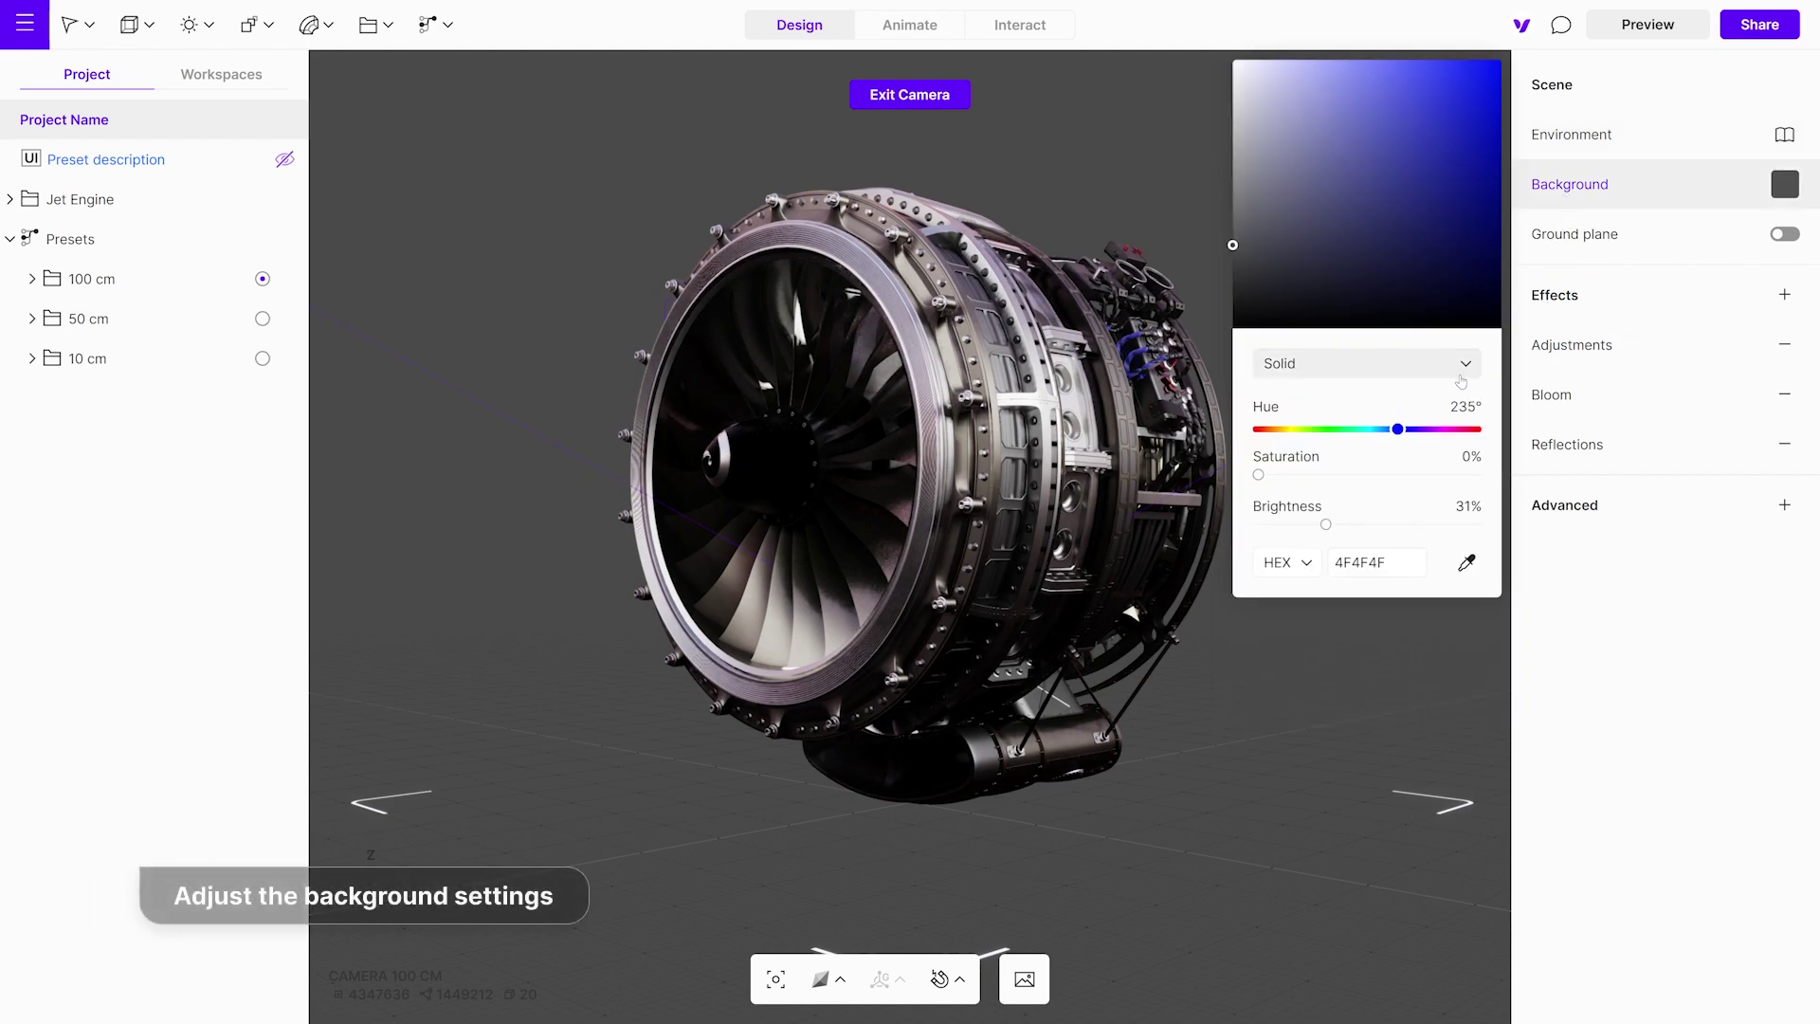
left_click(1423, 372)
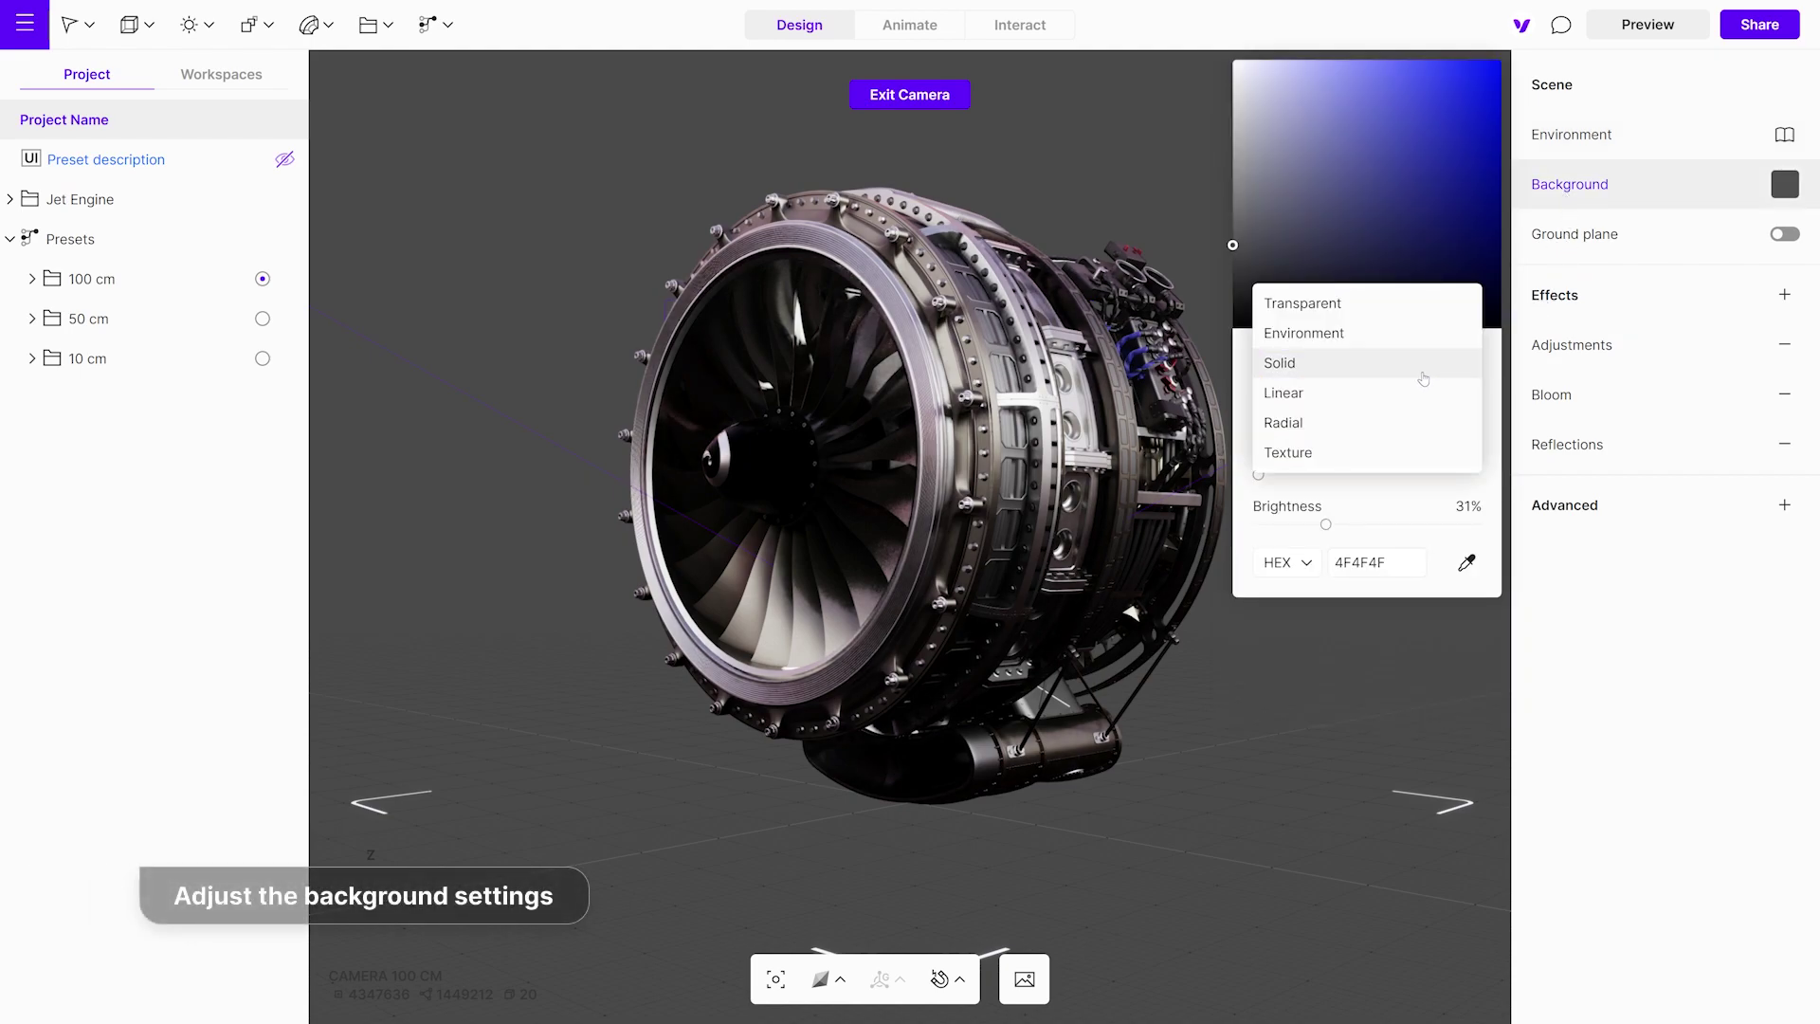
left_click(1325, 337)
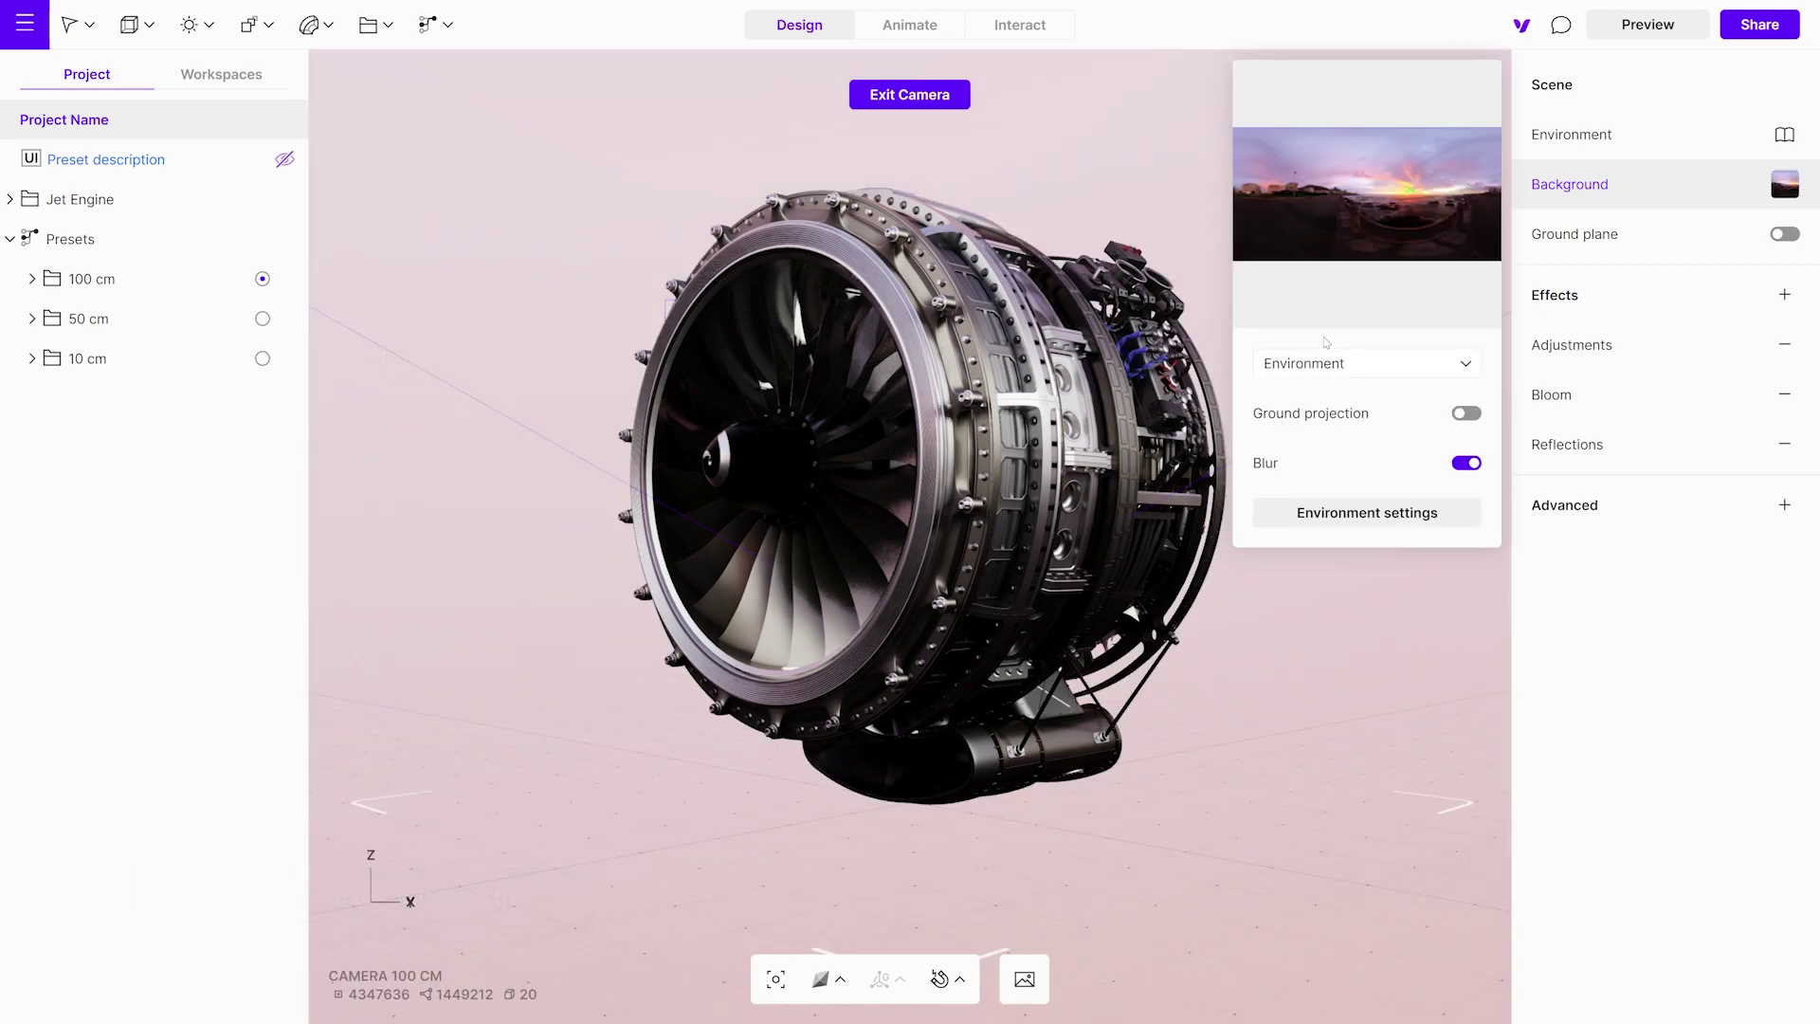
left_click(1464, 463)
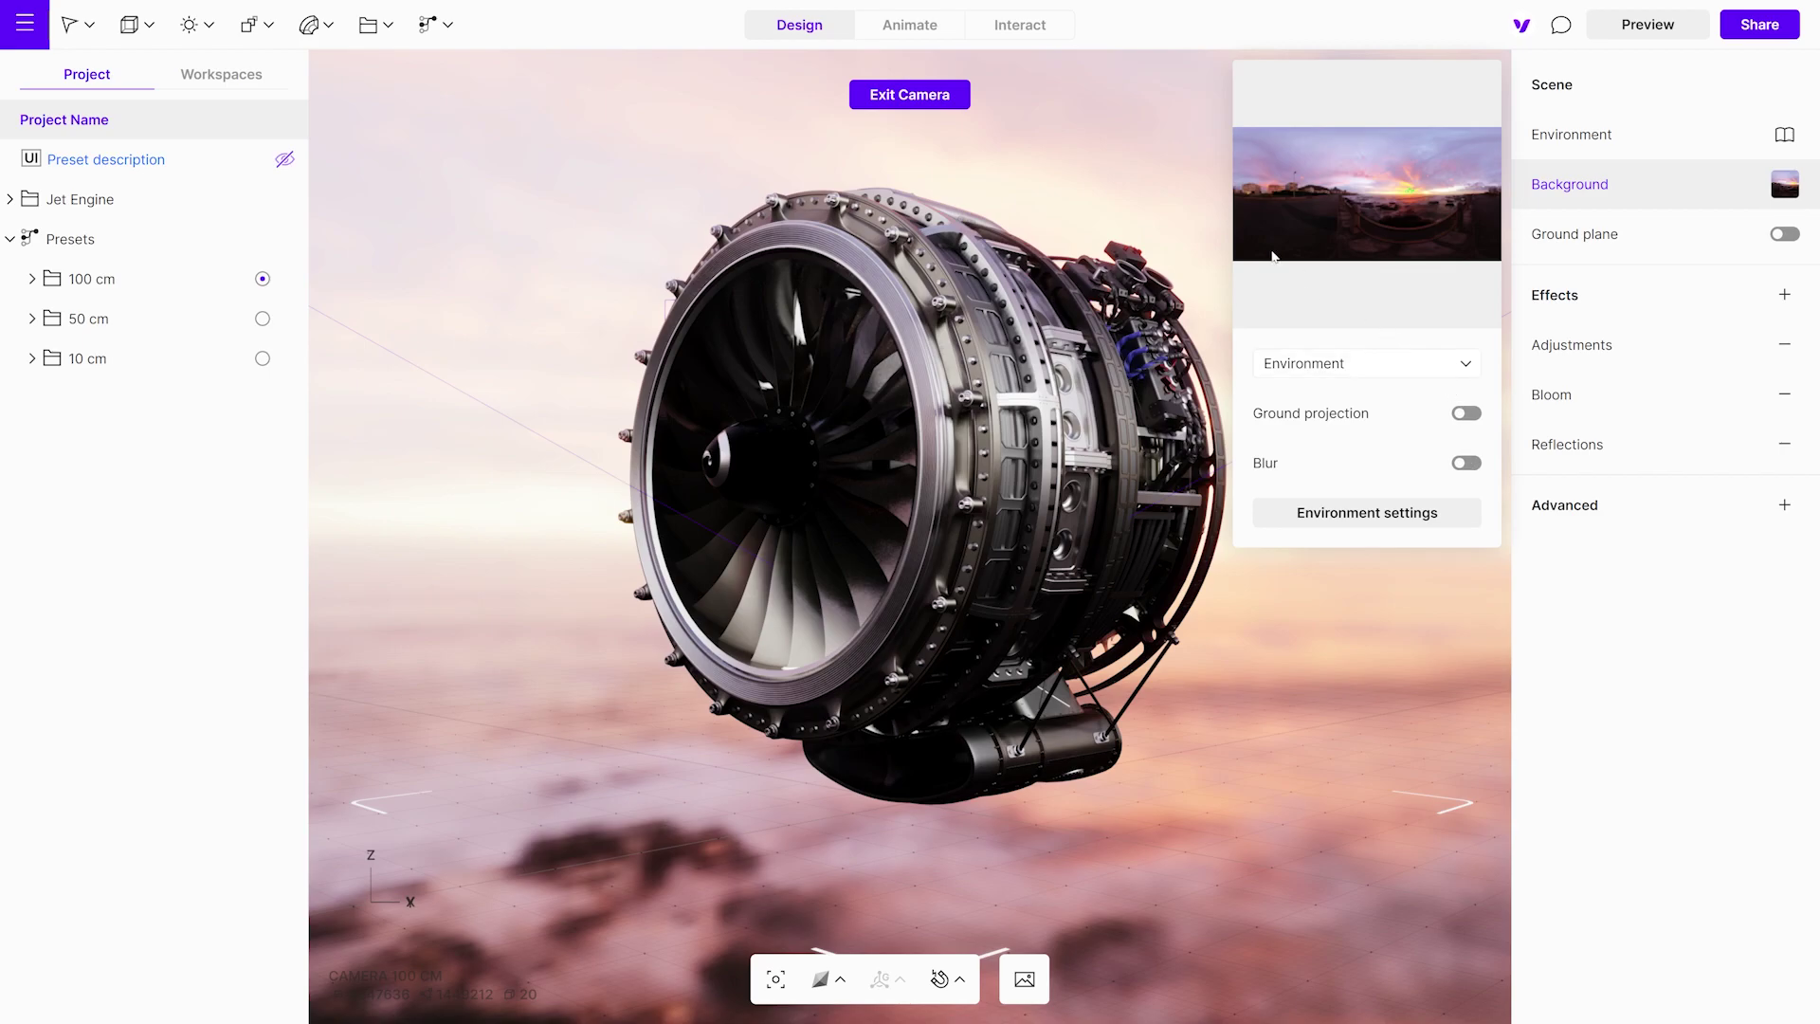
left_click(1159, 195)
left_click(1649, 25)
left_click_drag(1461, 290, 1239, 553)
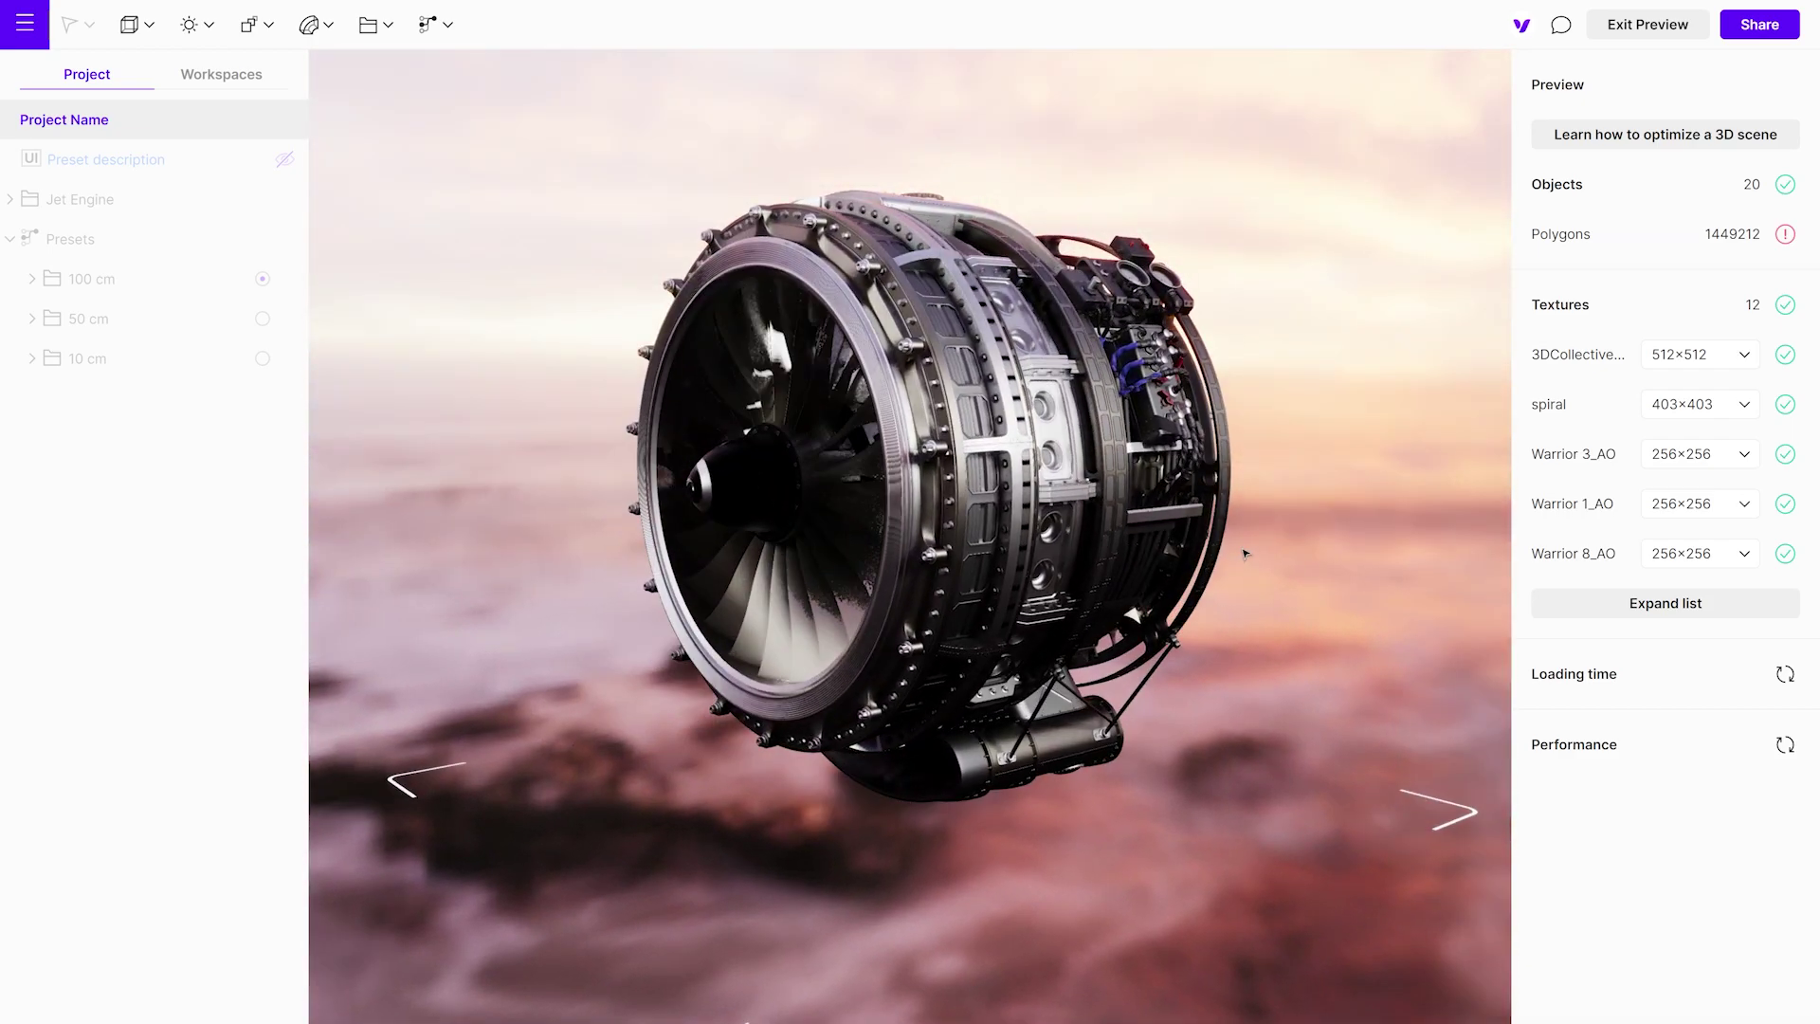
Exit the preview and start an HDR / EXR upload from Environment settings
left_click(1664, 34)
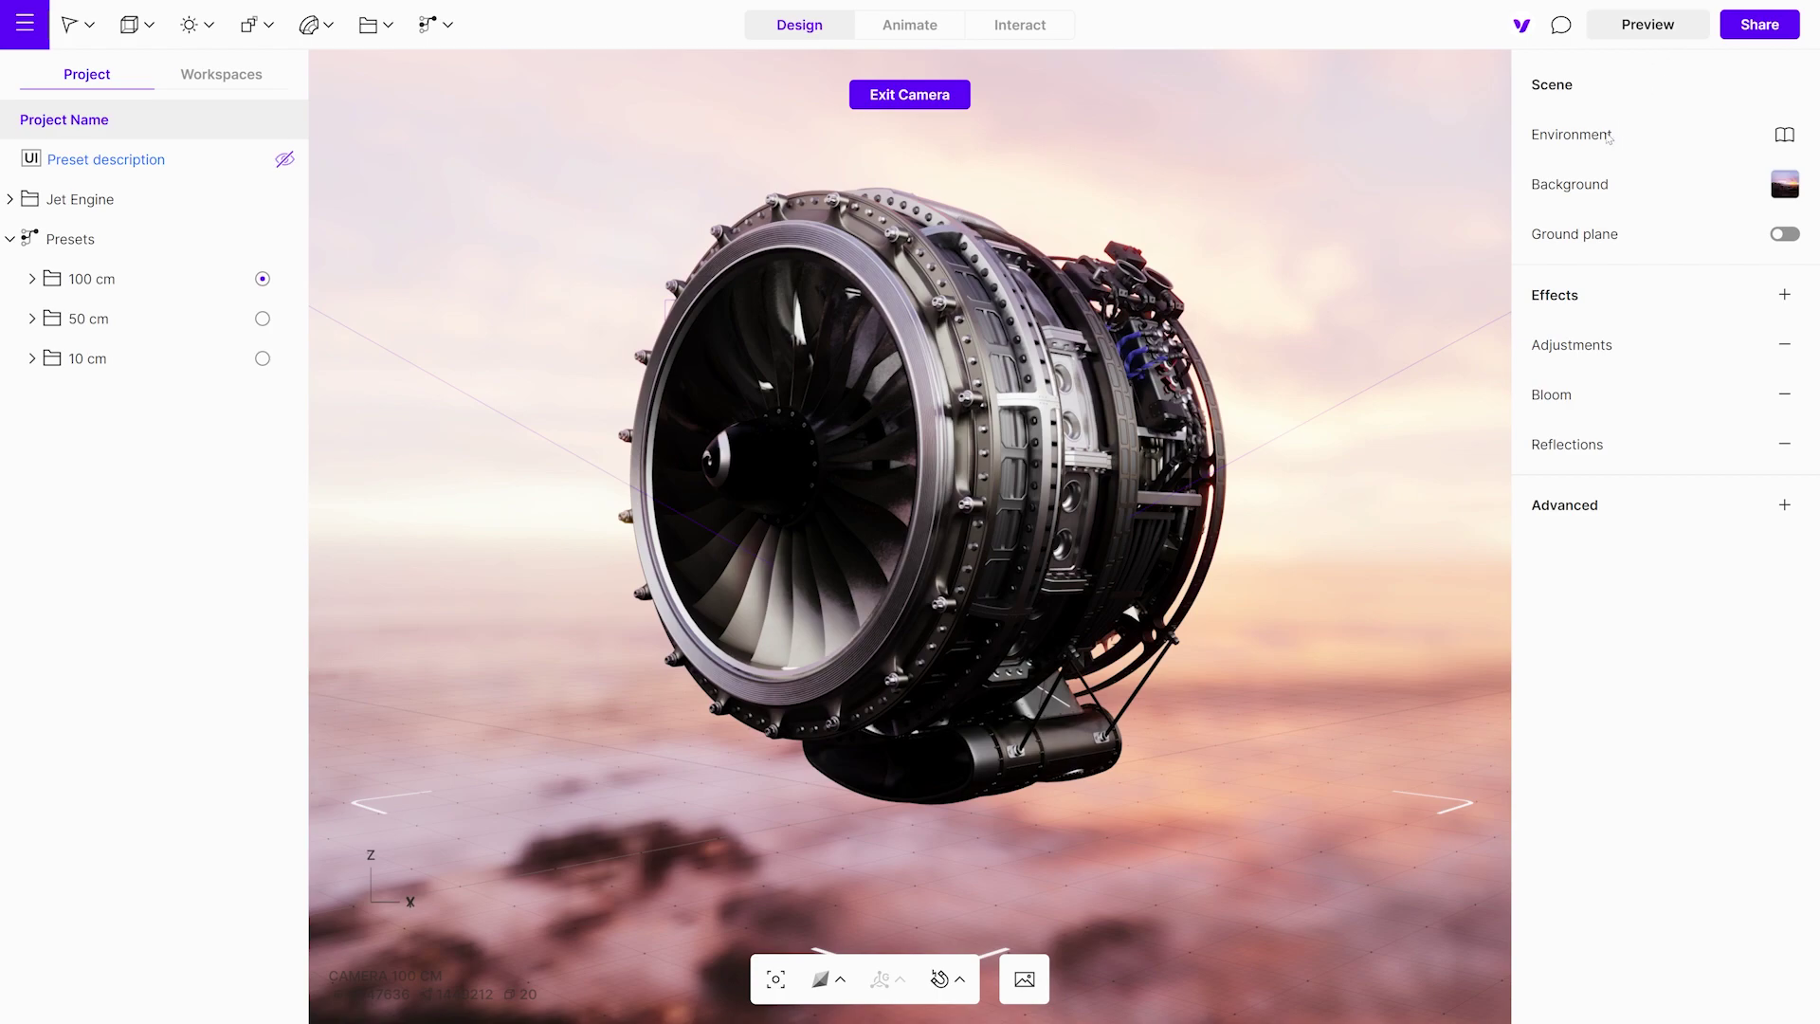
left_click(1554, 142)
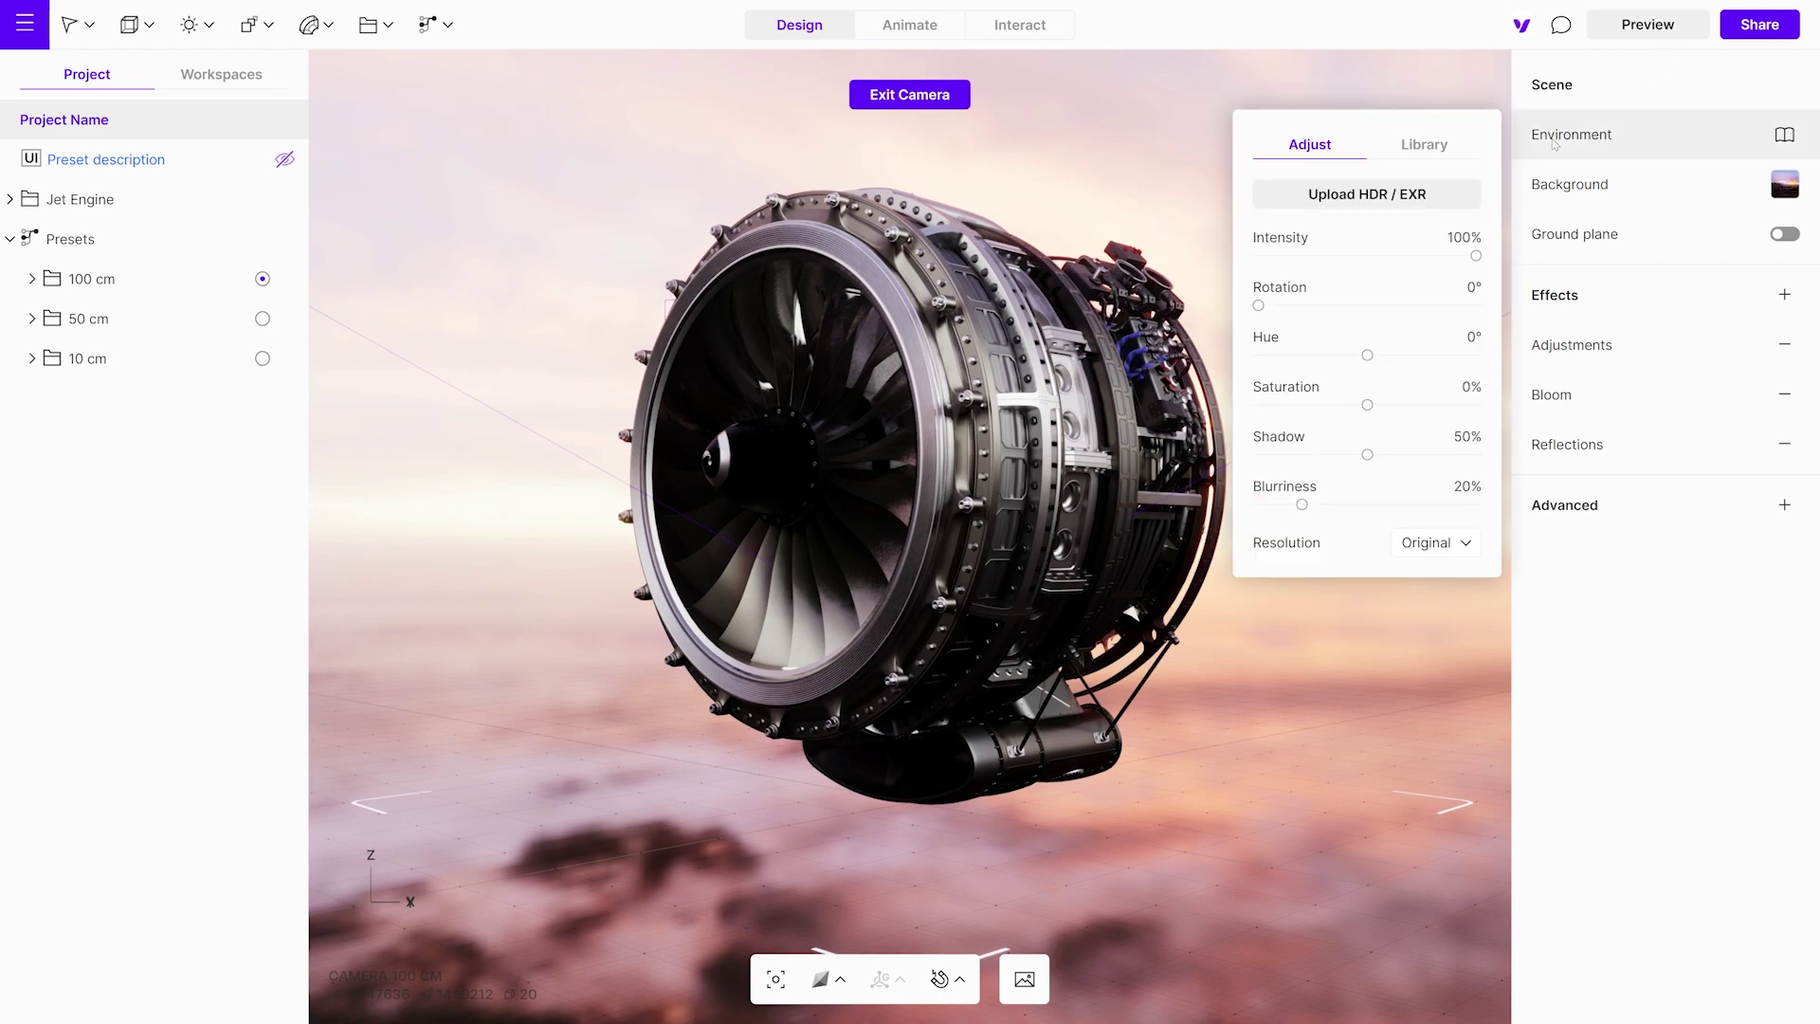
left_click(1372, 197)
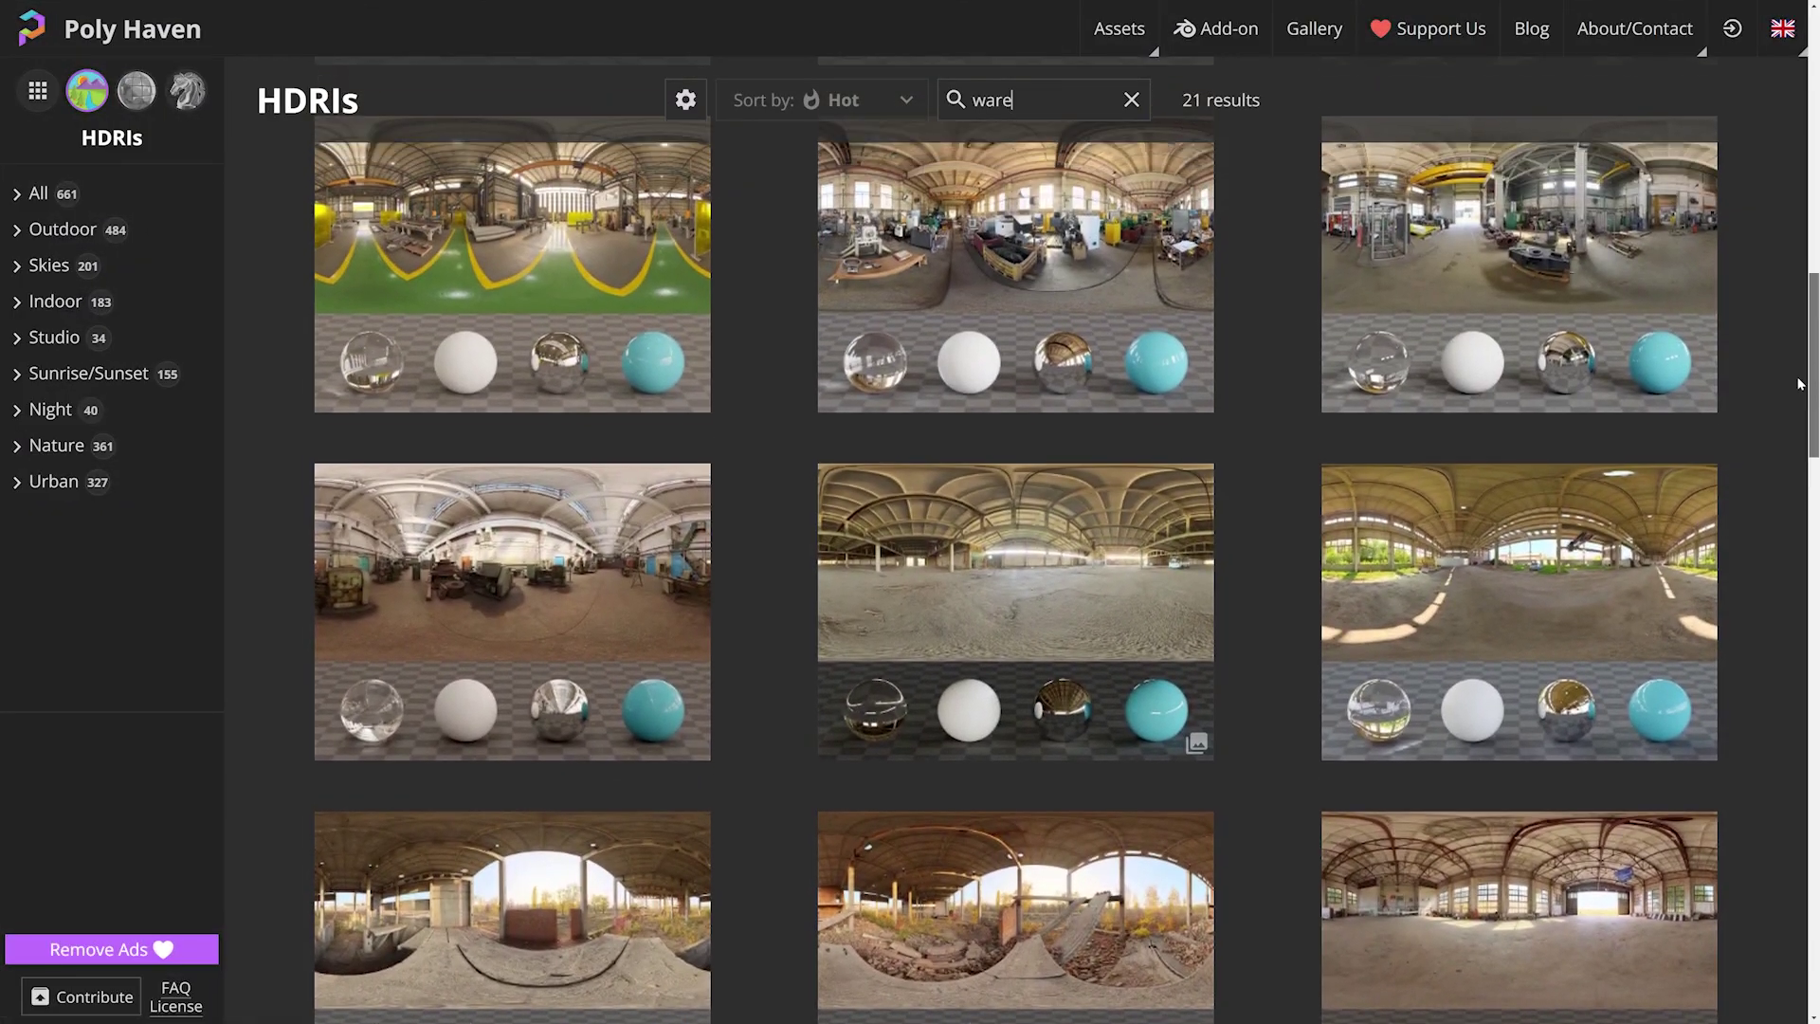
Download the Industrial Pipe & Valve 02 HDRI from Poly Haven at 1K HDR
scroll(1801, 384, "up", 7)
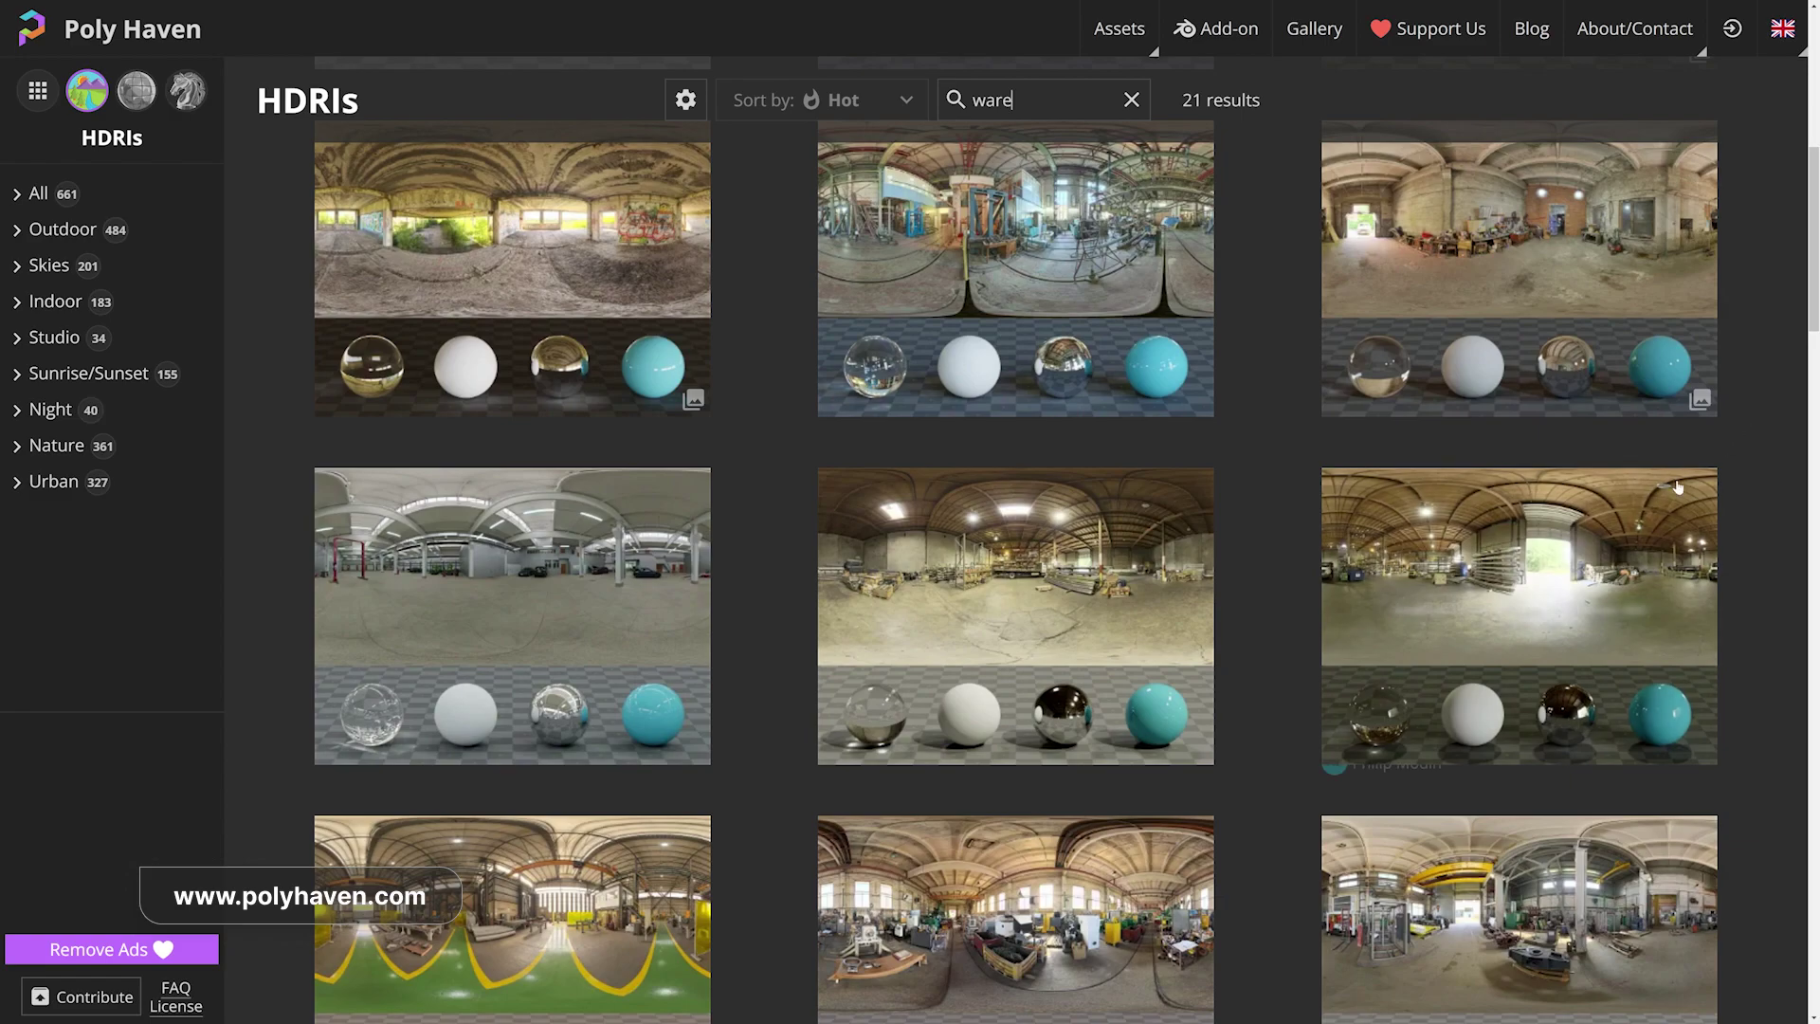
left_click(1513, 568)
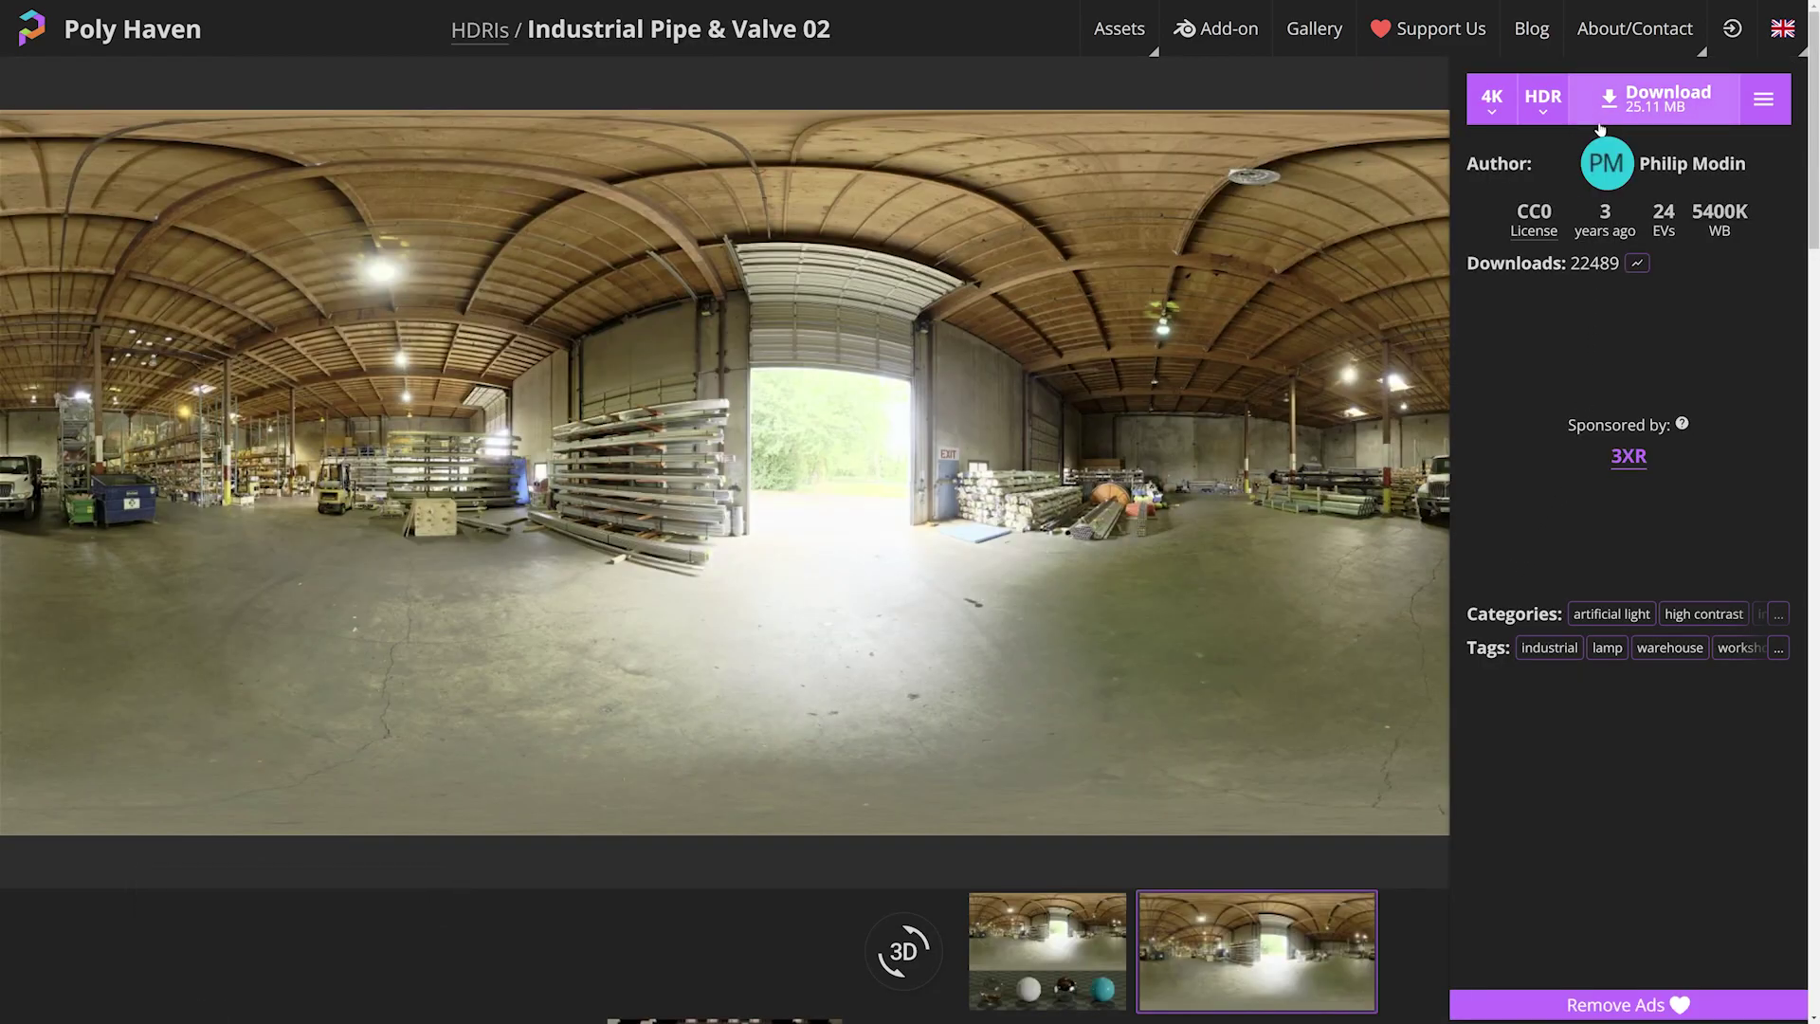
left_click(1496, 117)
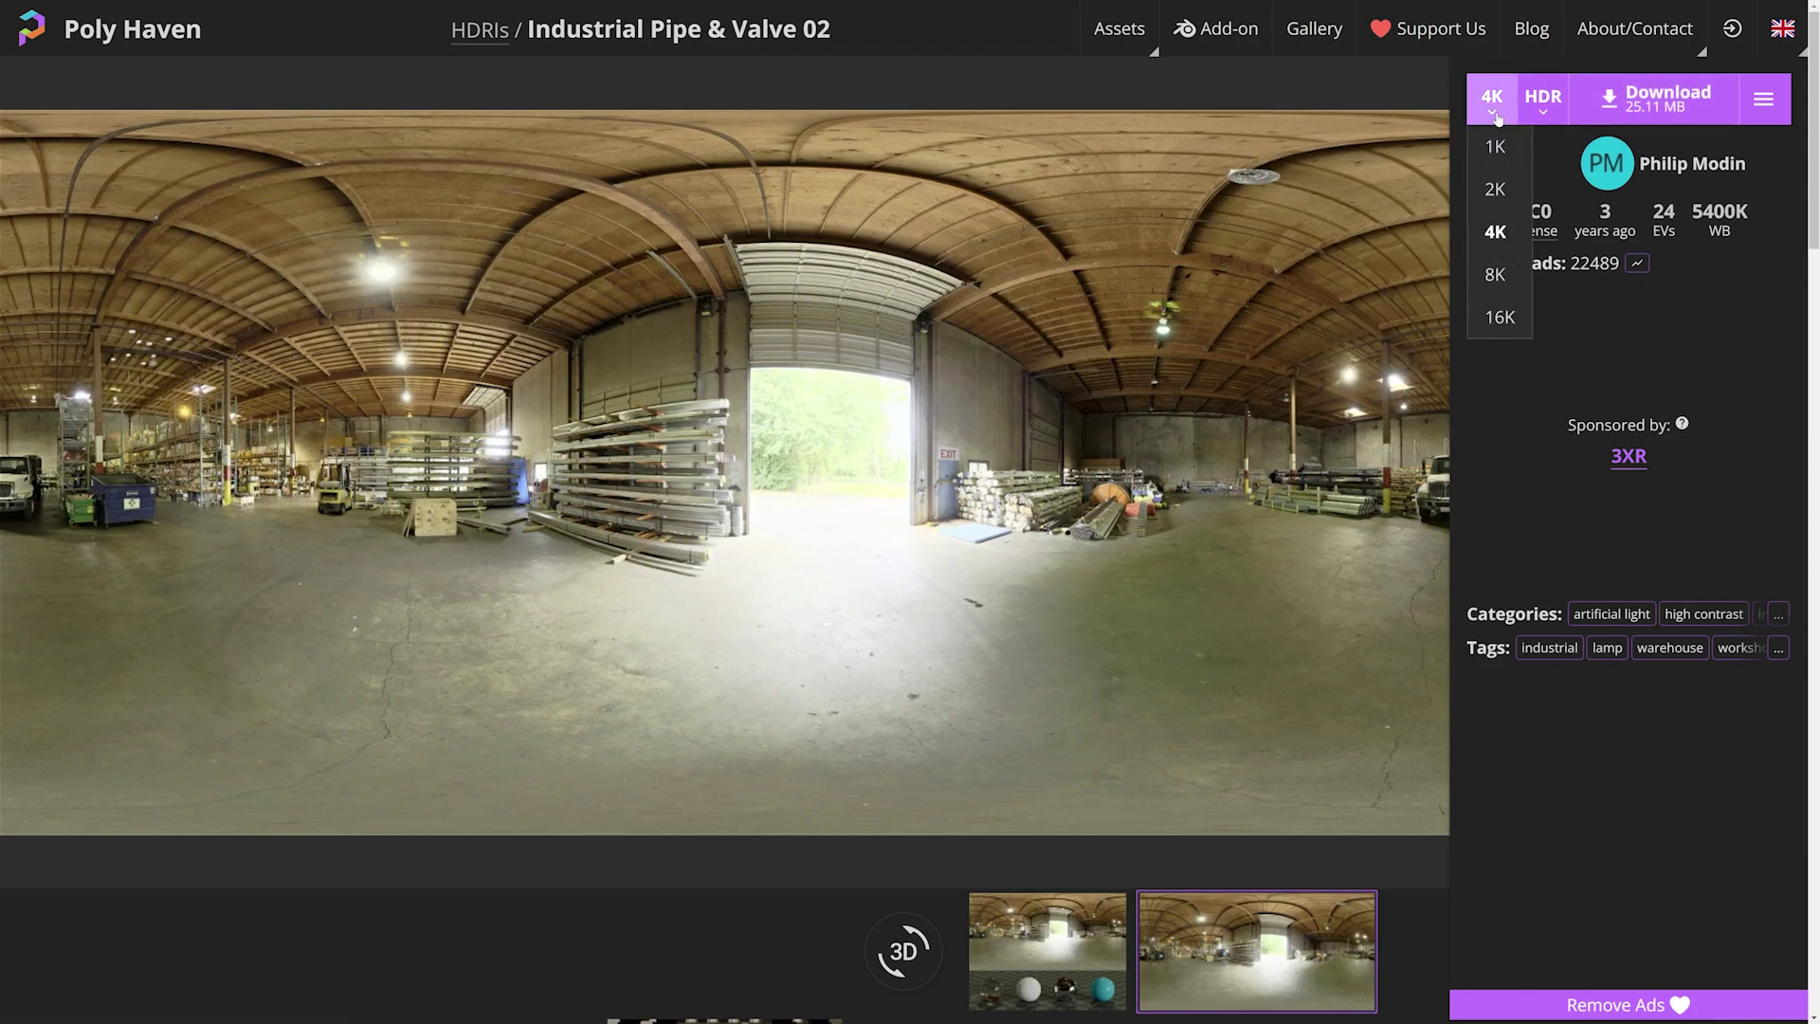
left_click(1499, 186)
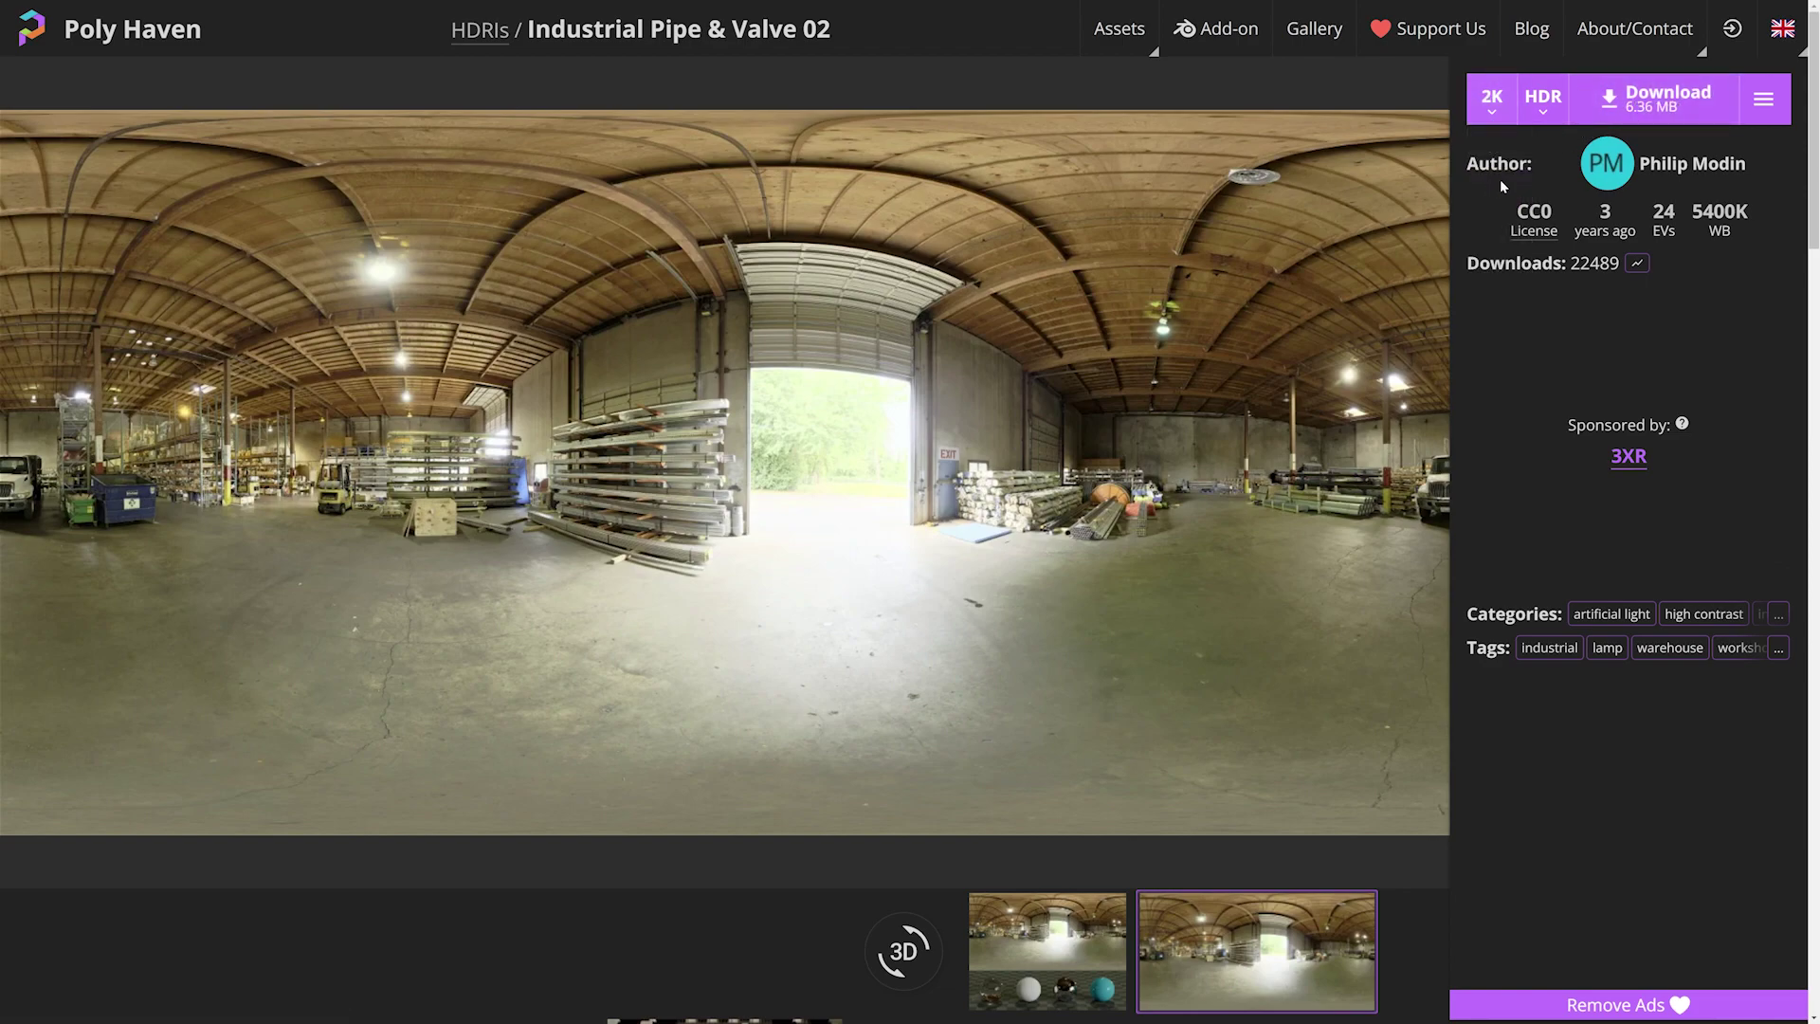
left_click(1492, 118)
left_click(1493, 152)
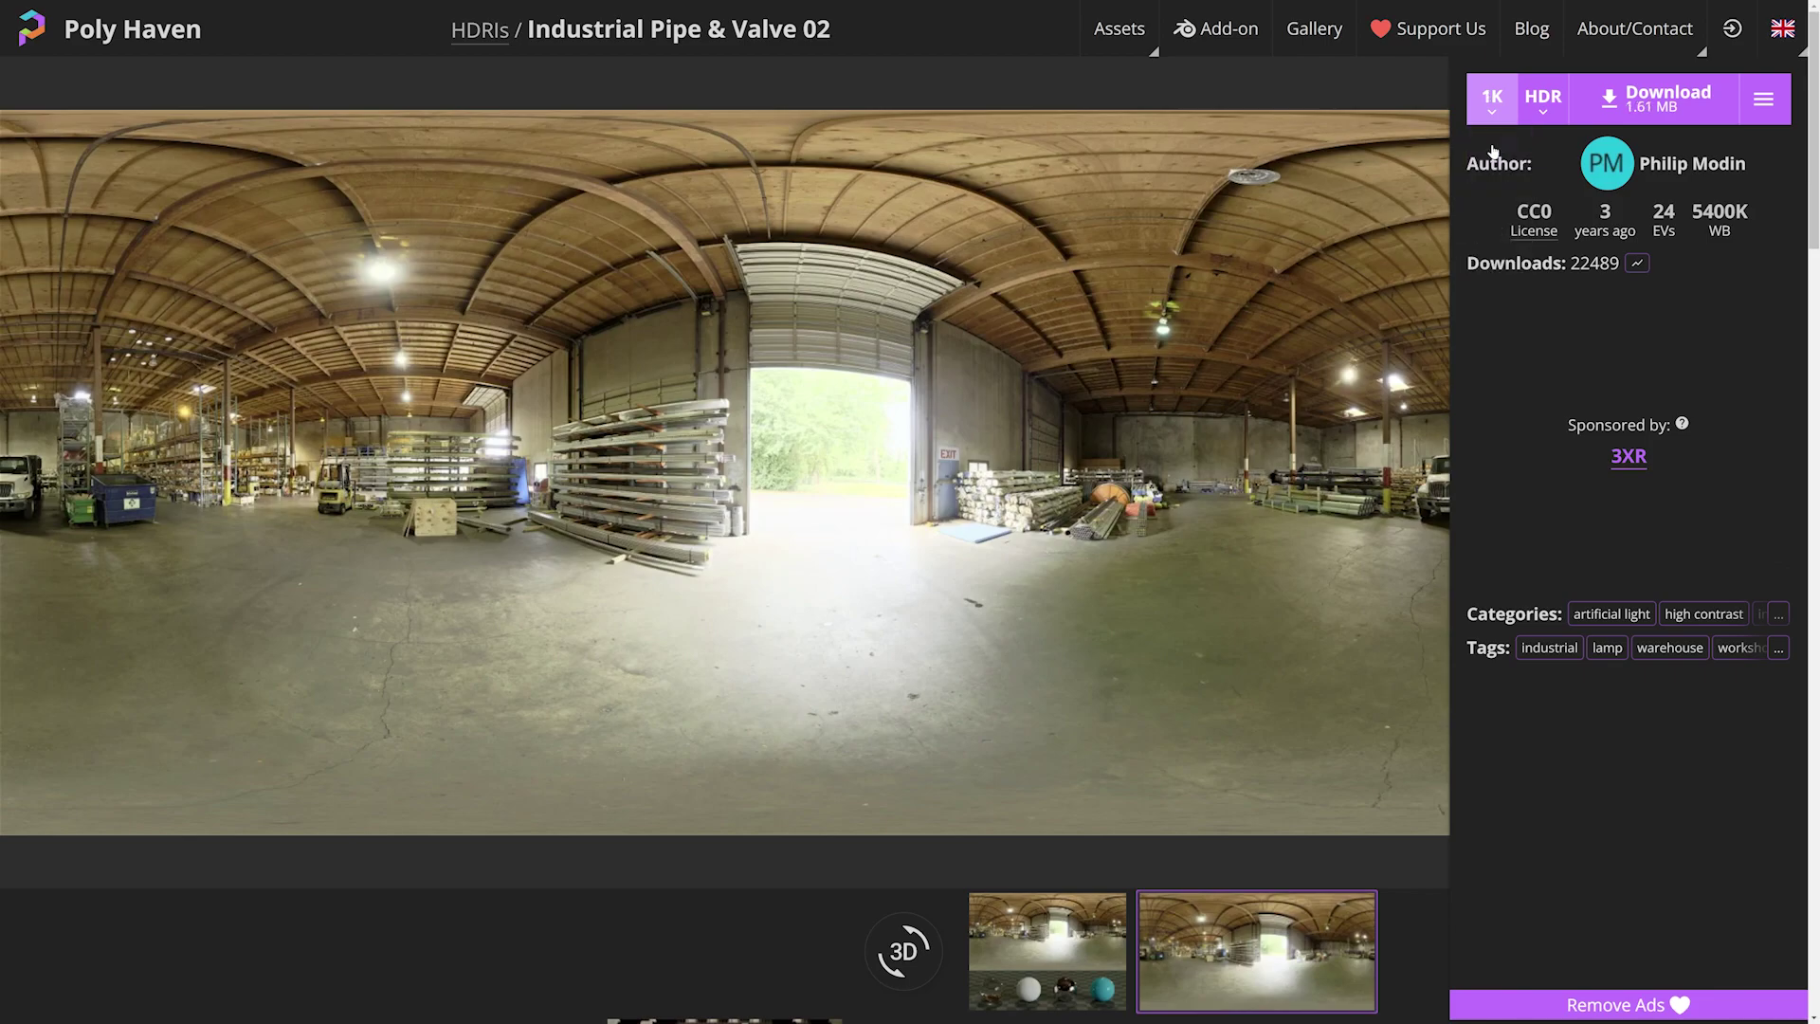
left_click(1652, 109)
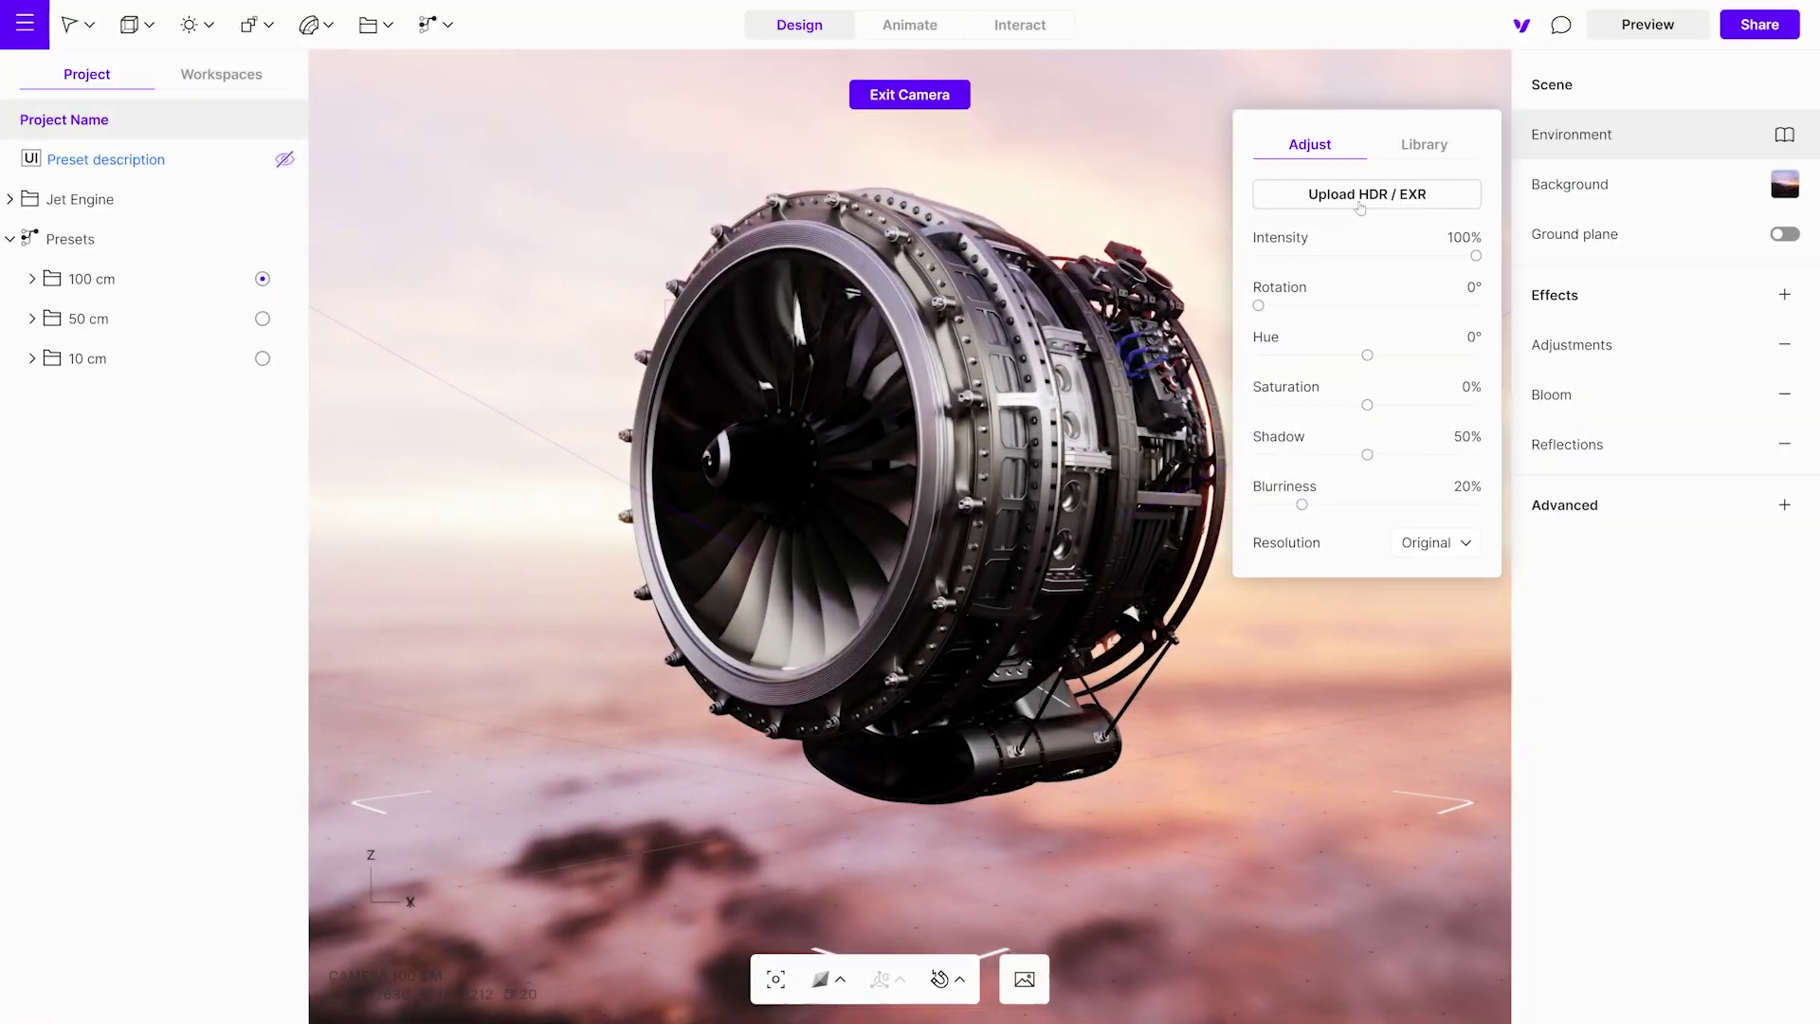
Upload industrial_pipe_and_valve_02_1k as the environment HDR
left_click(1360, 208)
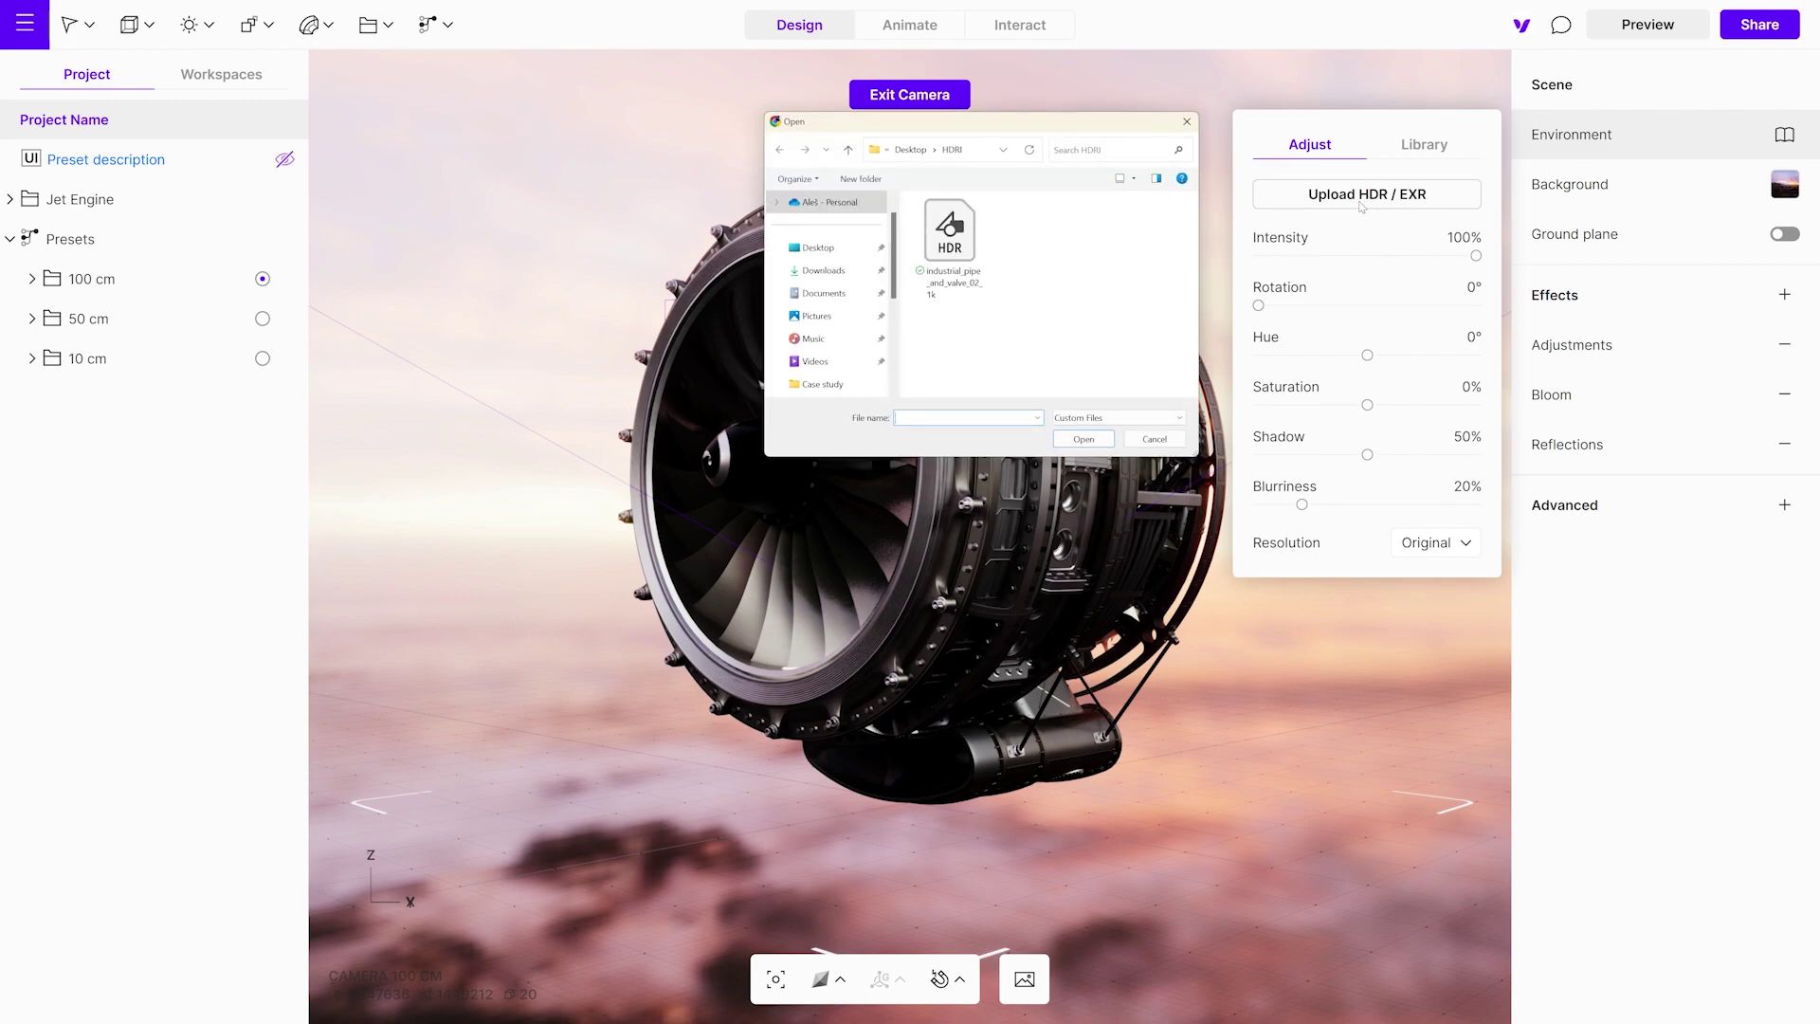
left_click(951, 237)
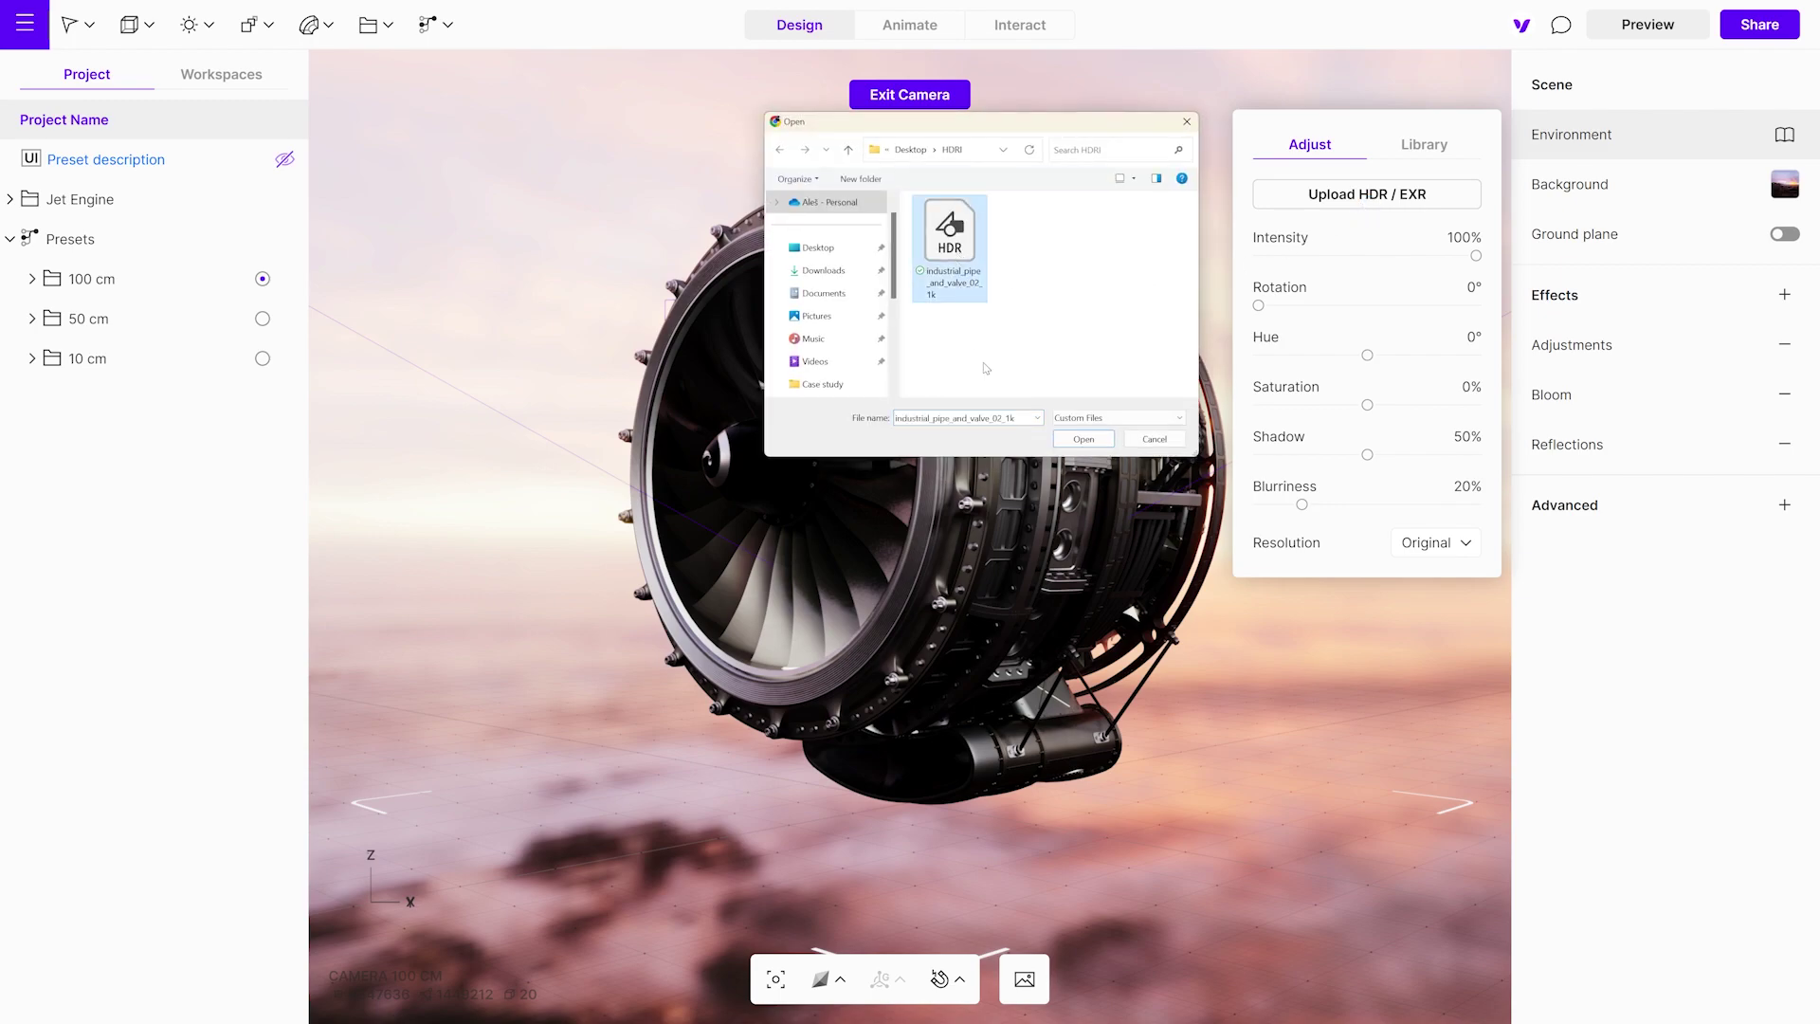
left_click(1083, 440)
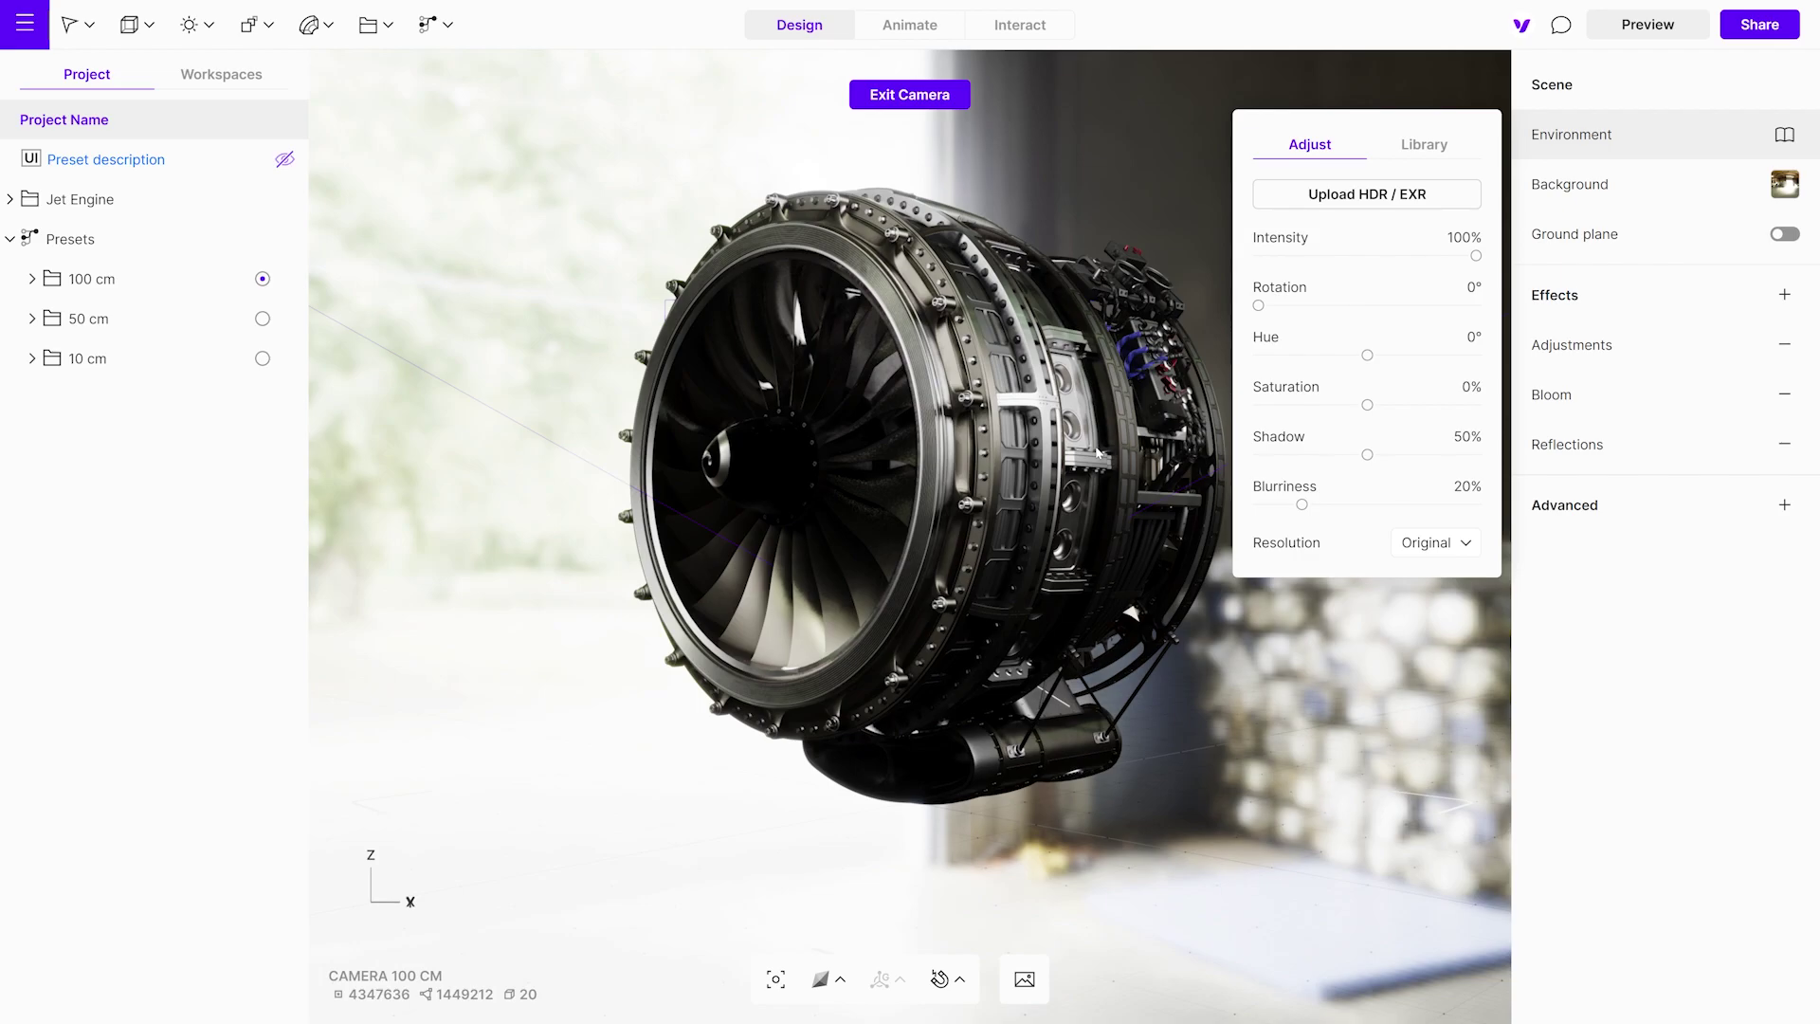
Set the environment to 79% intensity, 175° rotation, 21% shadow and 0% blurriness
left_click_drag(1476, 256, 1431, 257)
left_click_drag(1261, 308, 1365, 309)
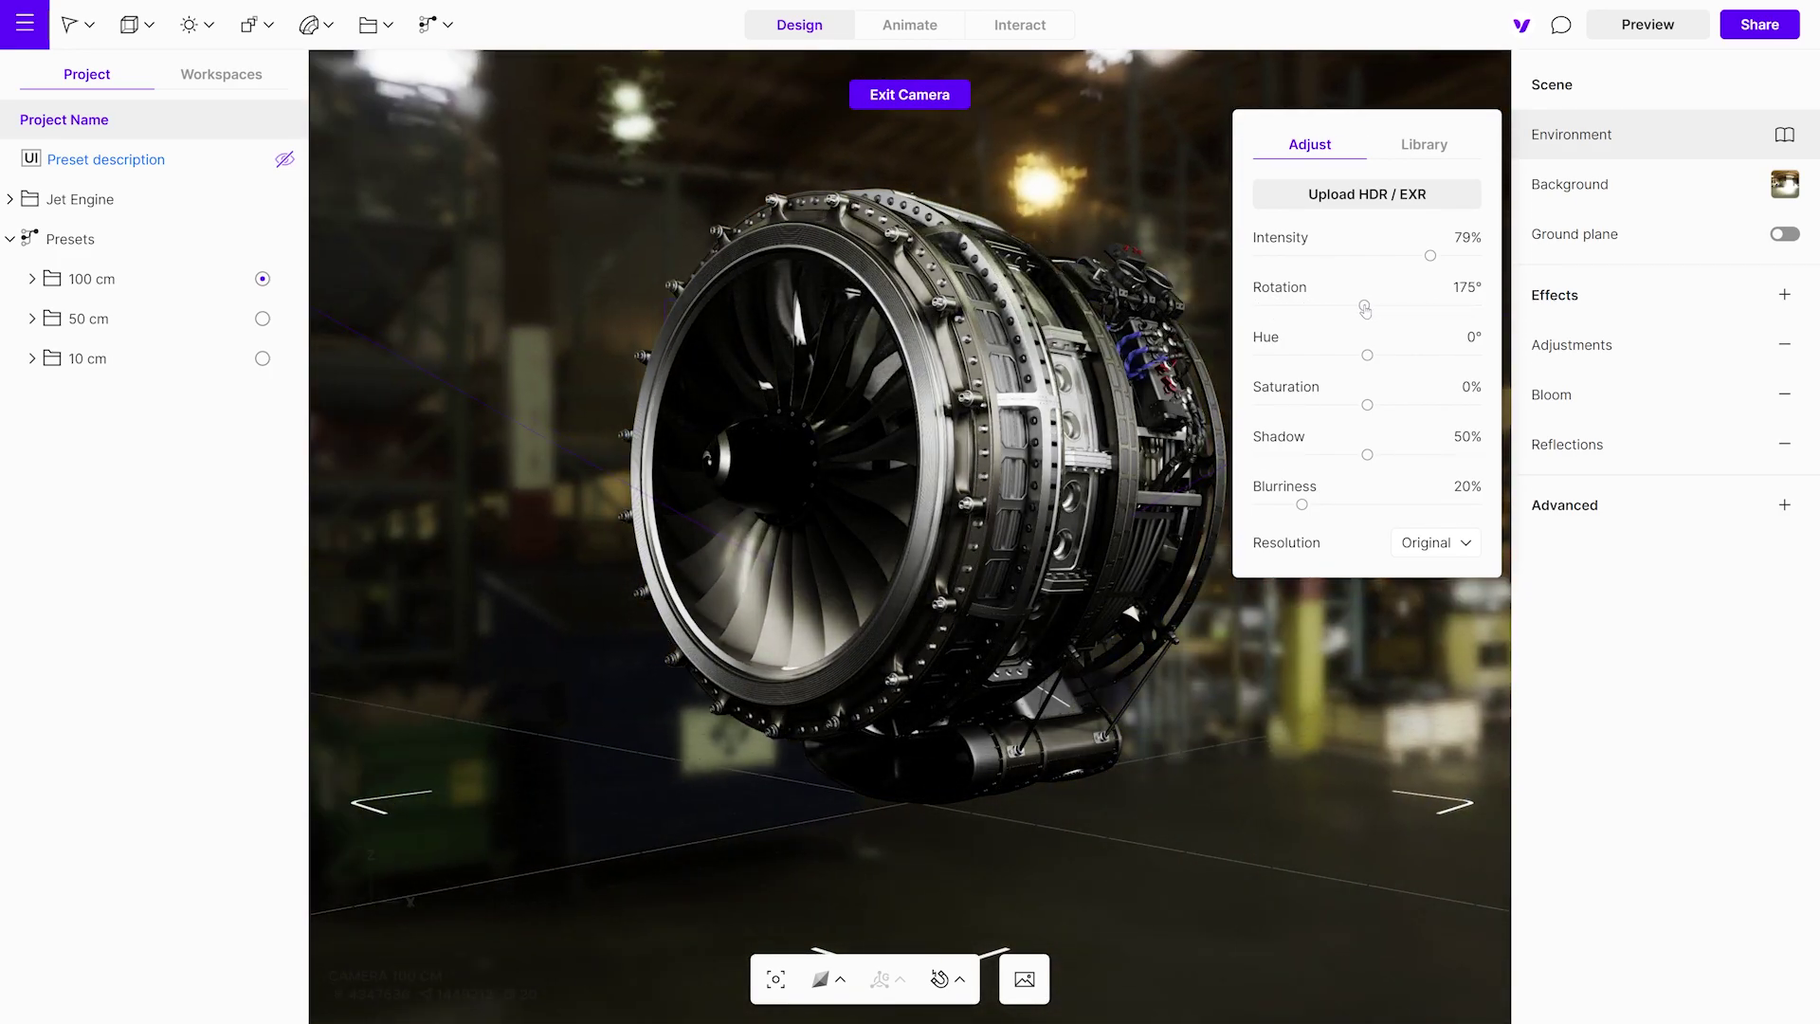
left_click_drag(1368, 410, 1256, 508)
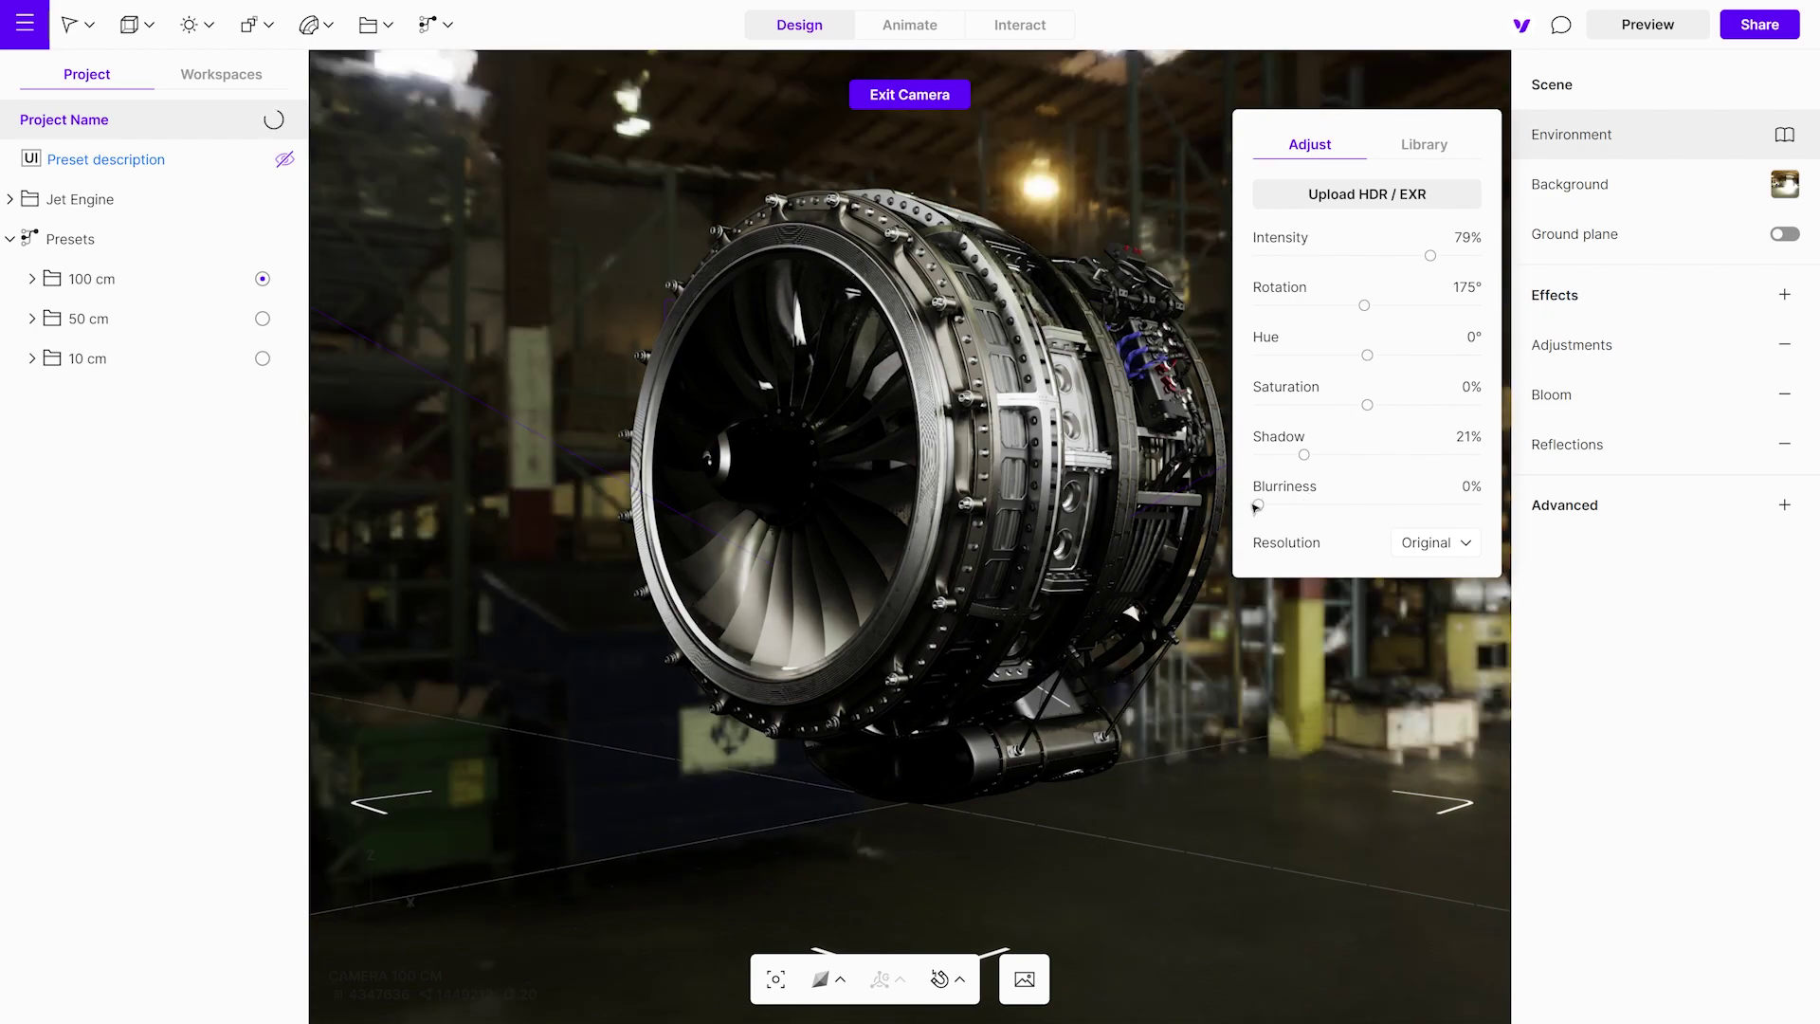
left_click(1447, 547)
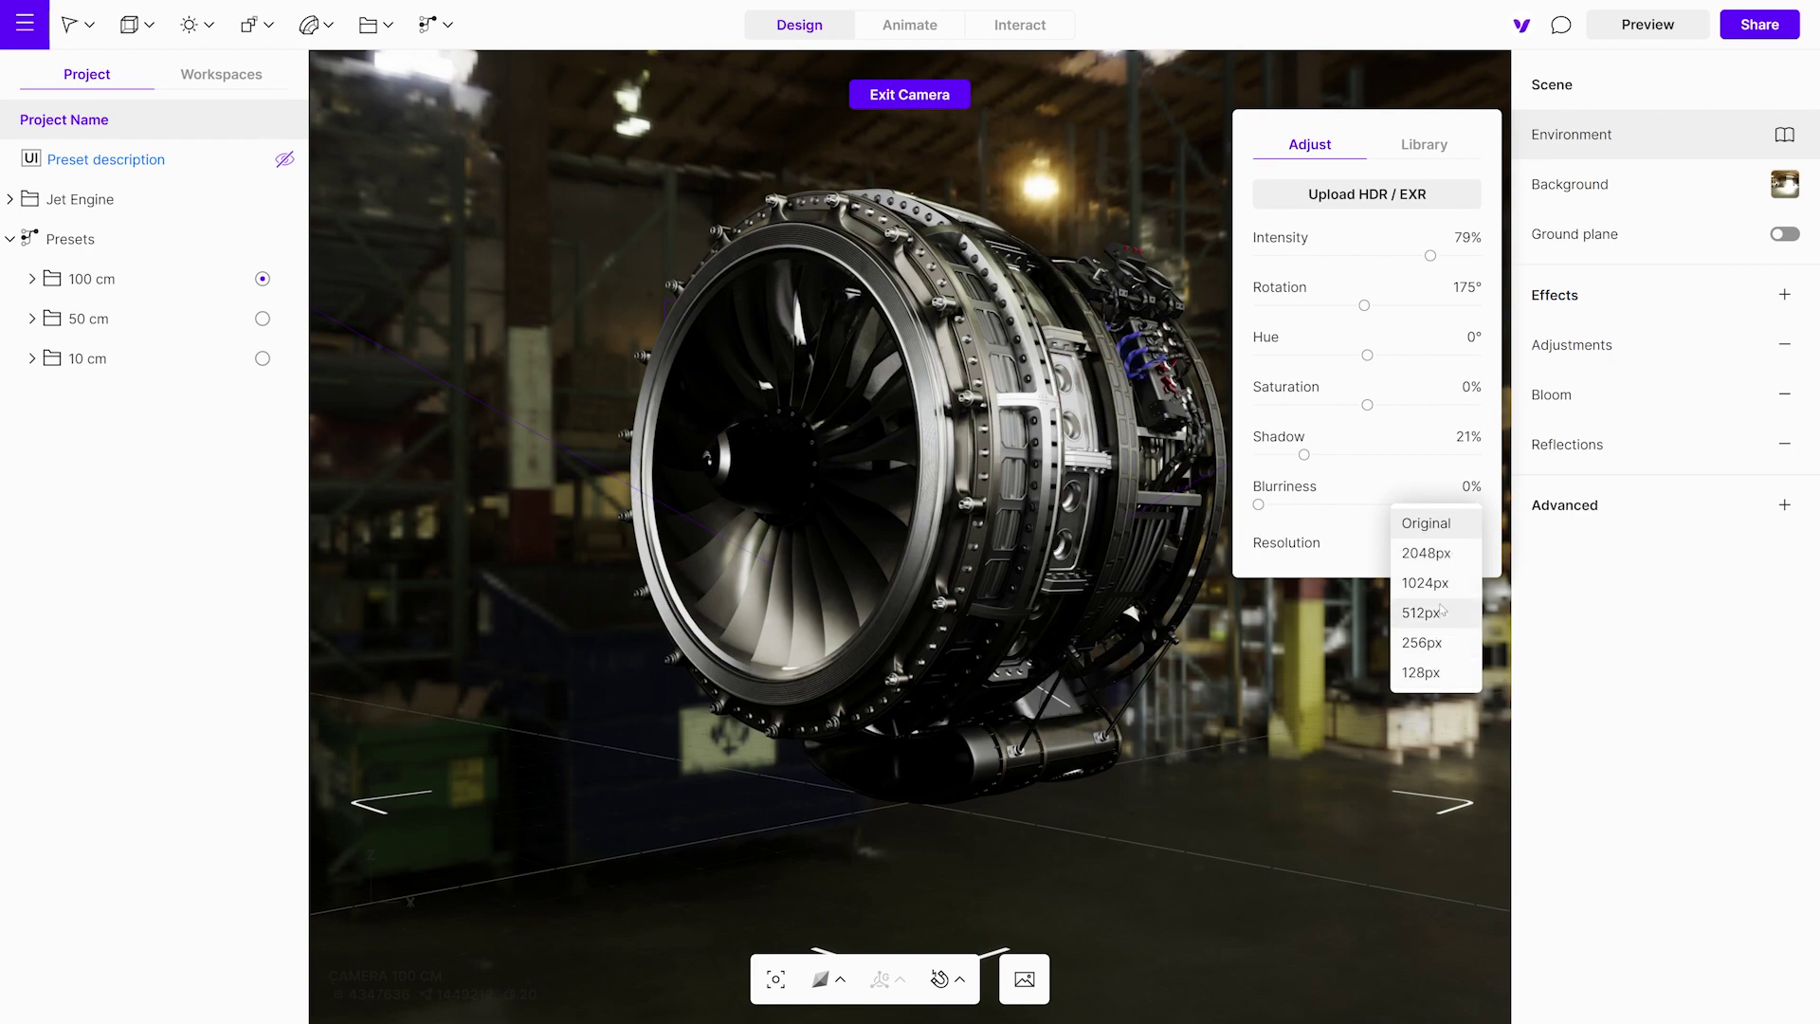
left_click(1347, 627)
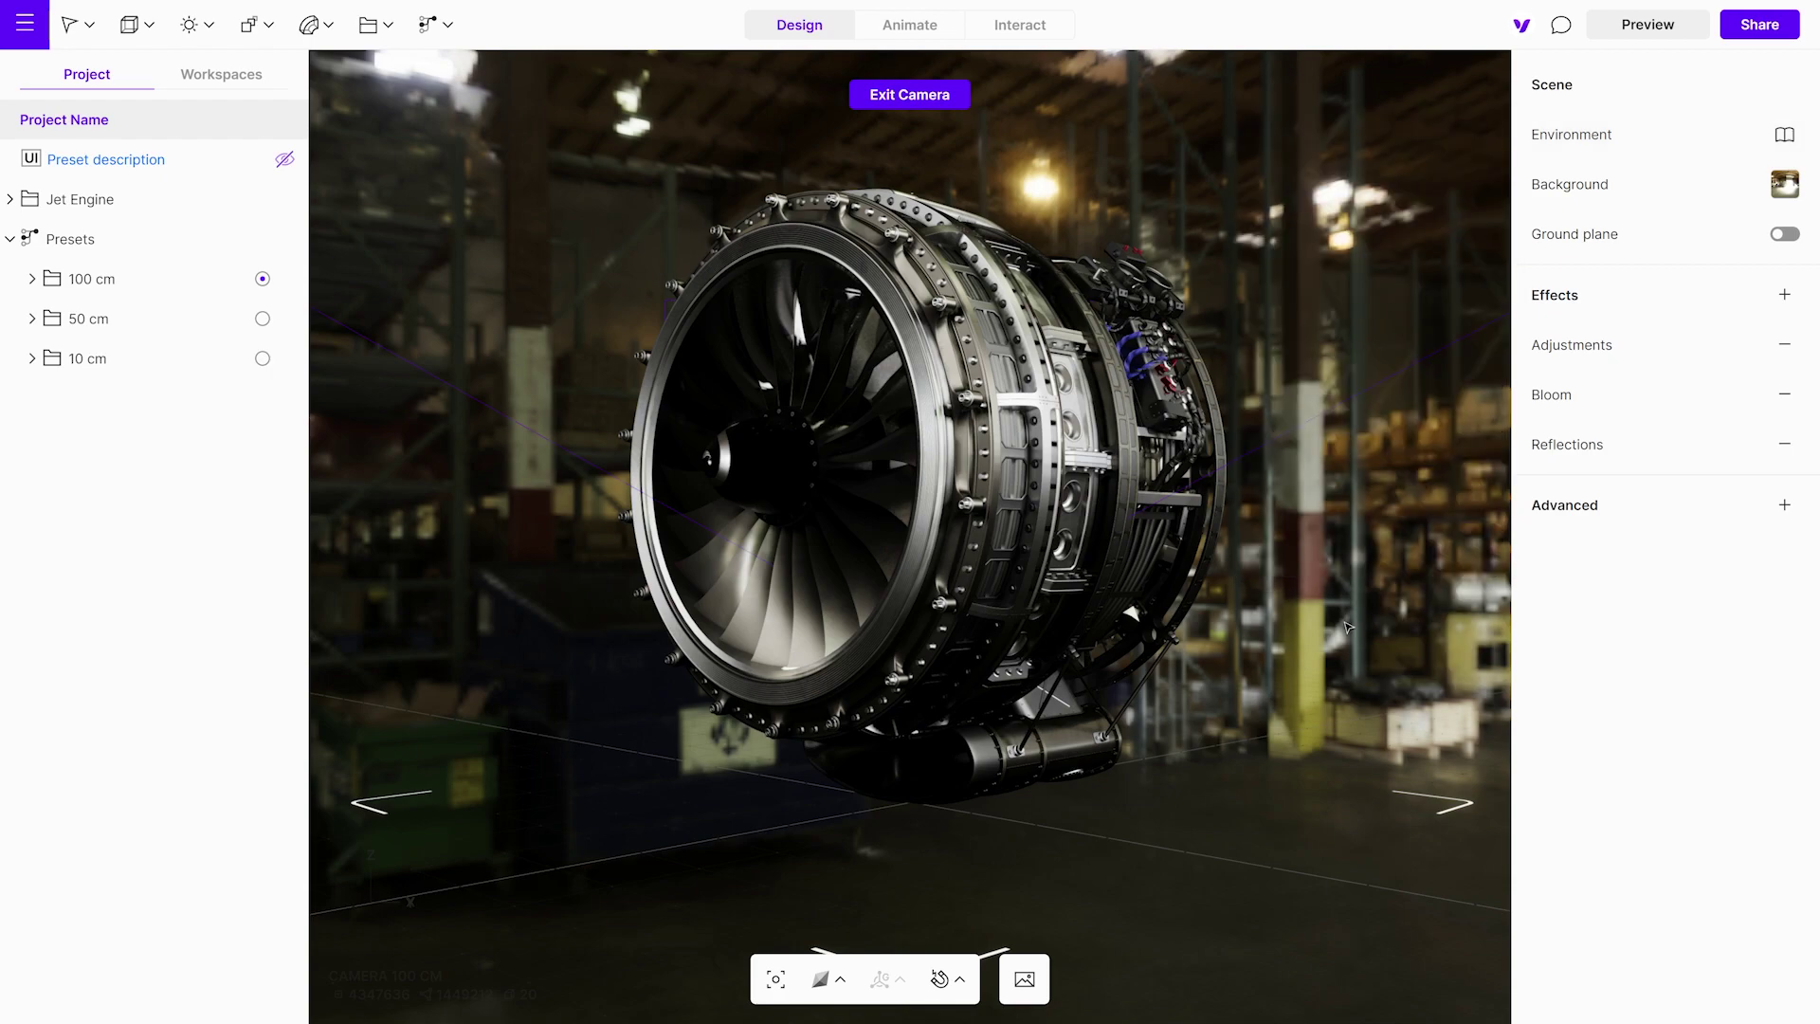
Turn on background ground projection and raise its size from 500 to 3076
left_click(1565, 187)
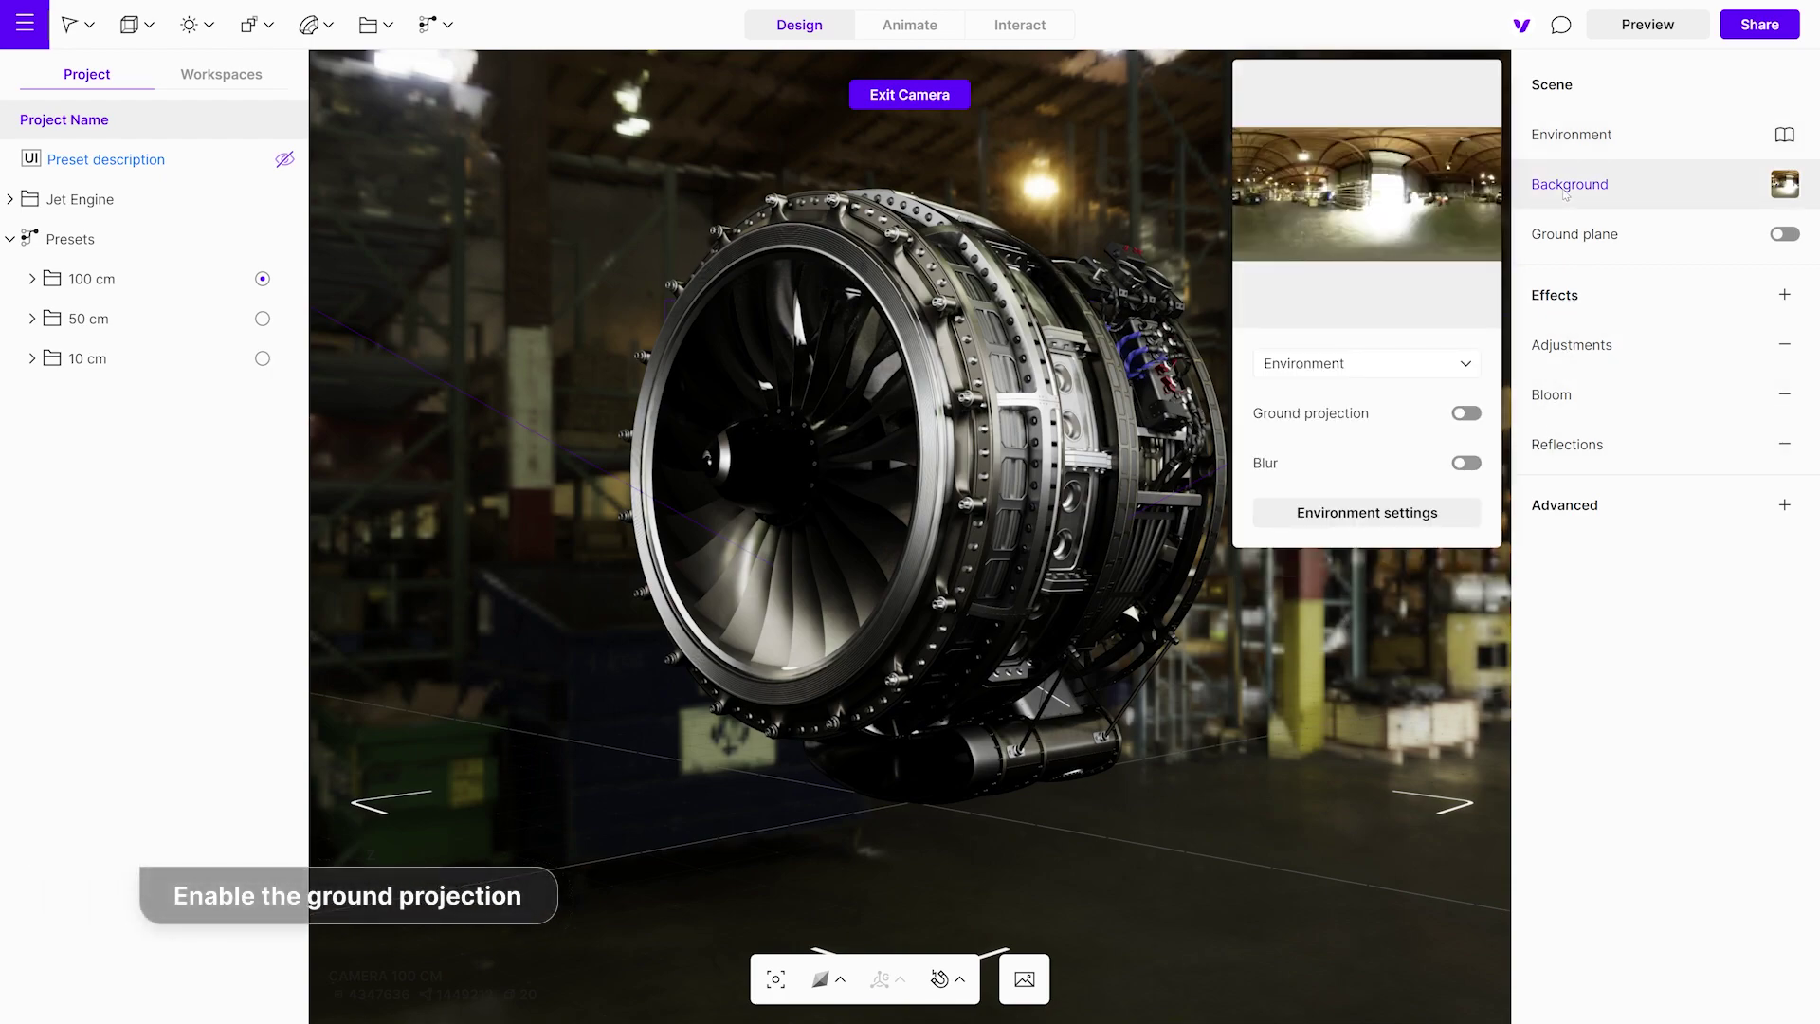
left_click(1468, 414)
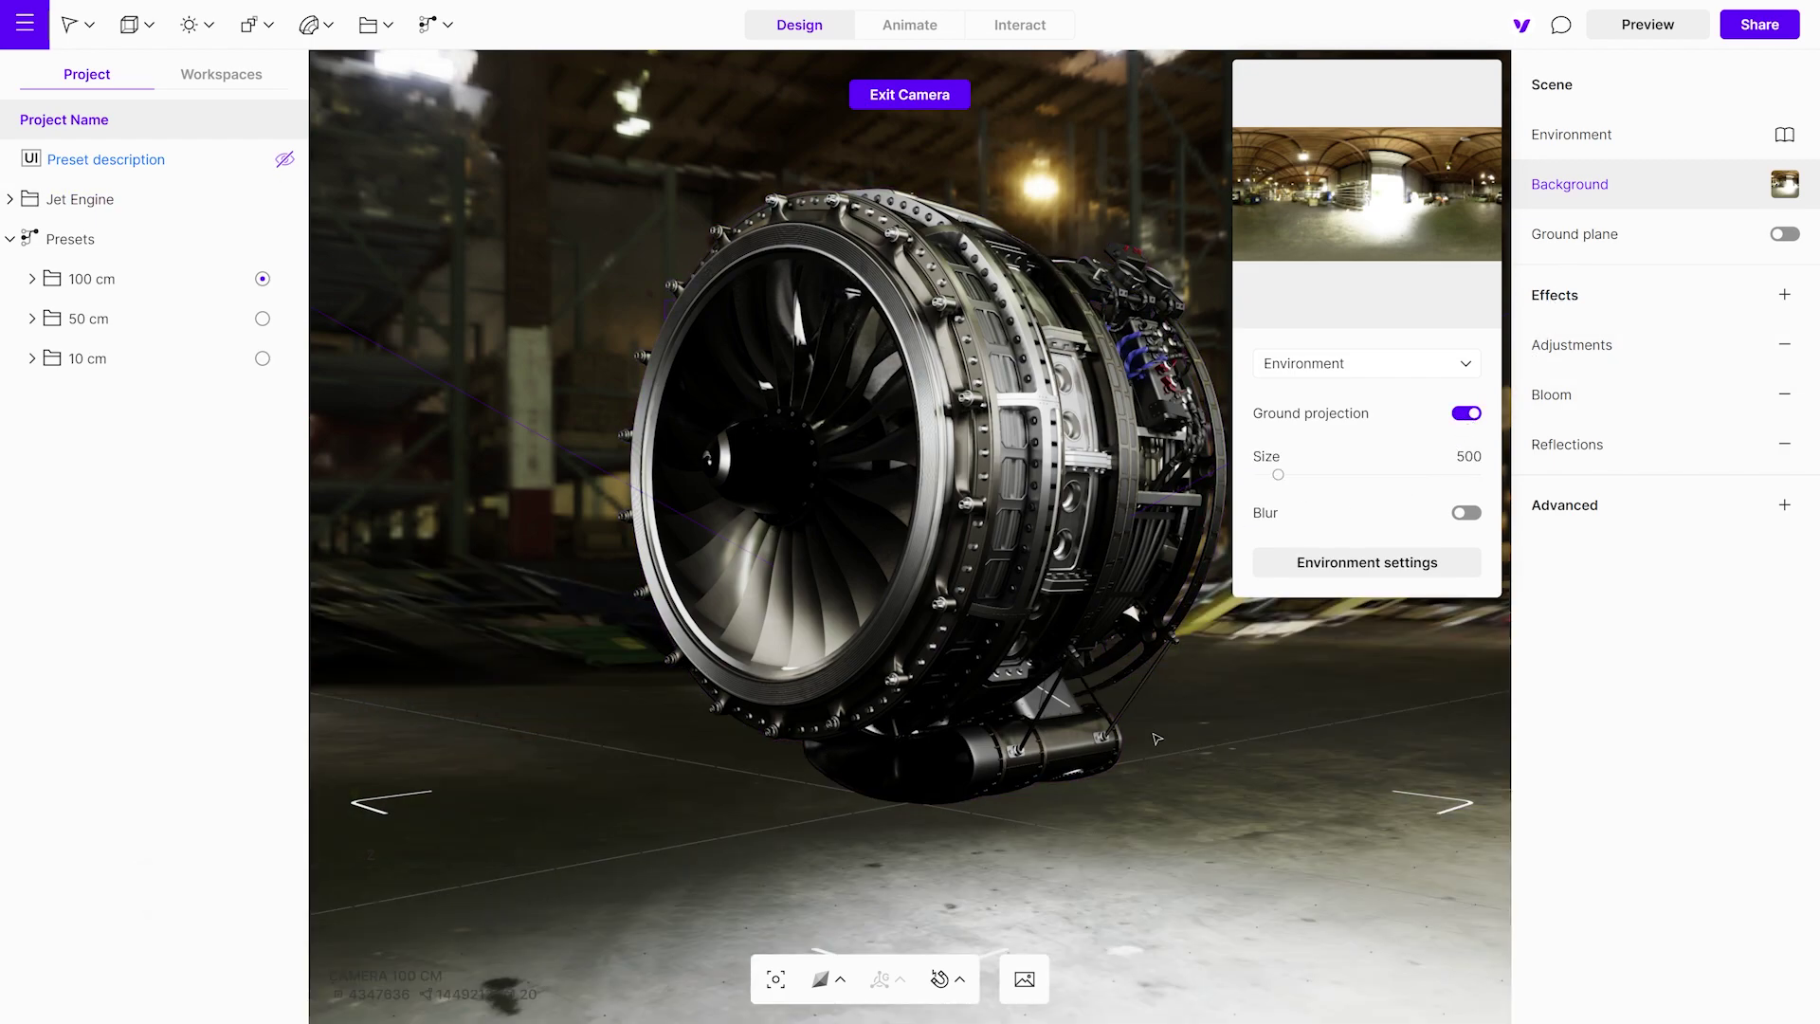
left_click_drag(1281, 477, 1392, 474)
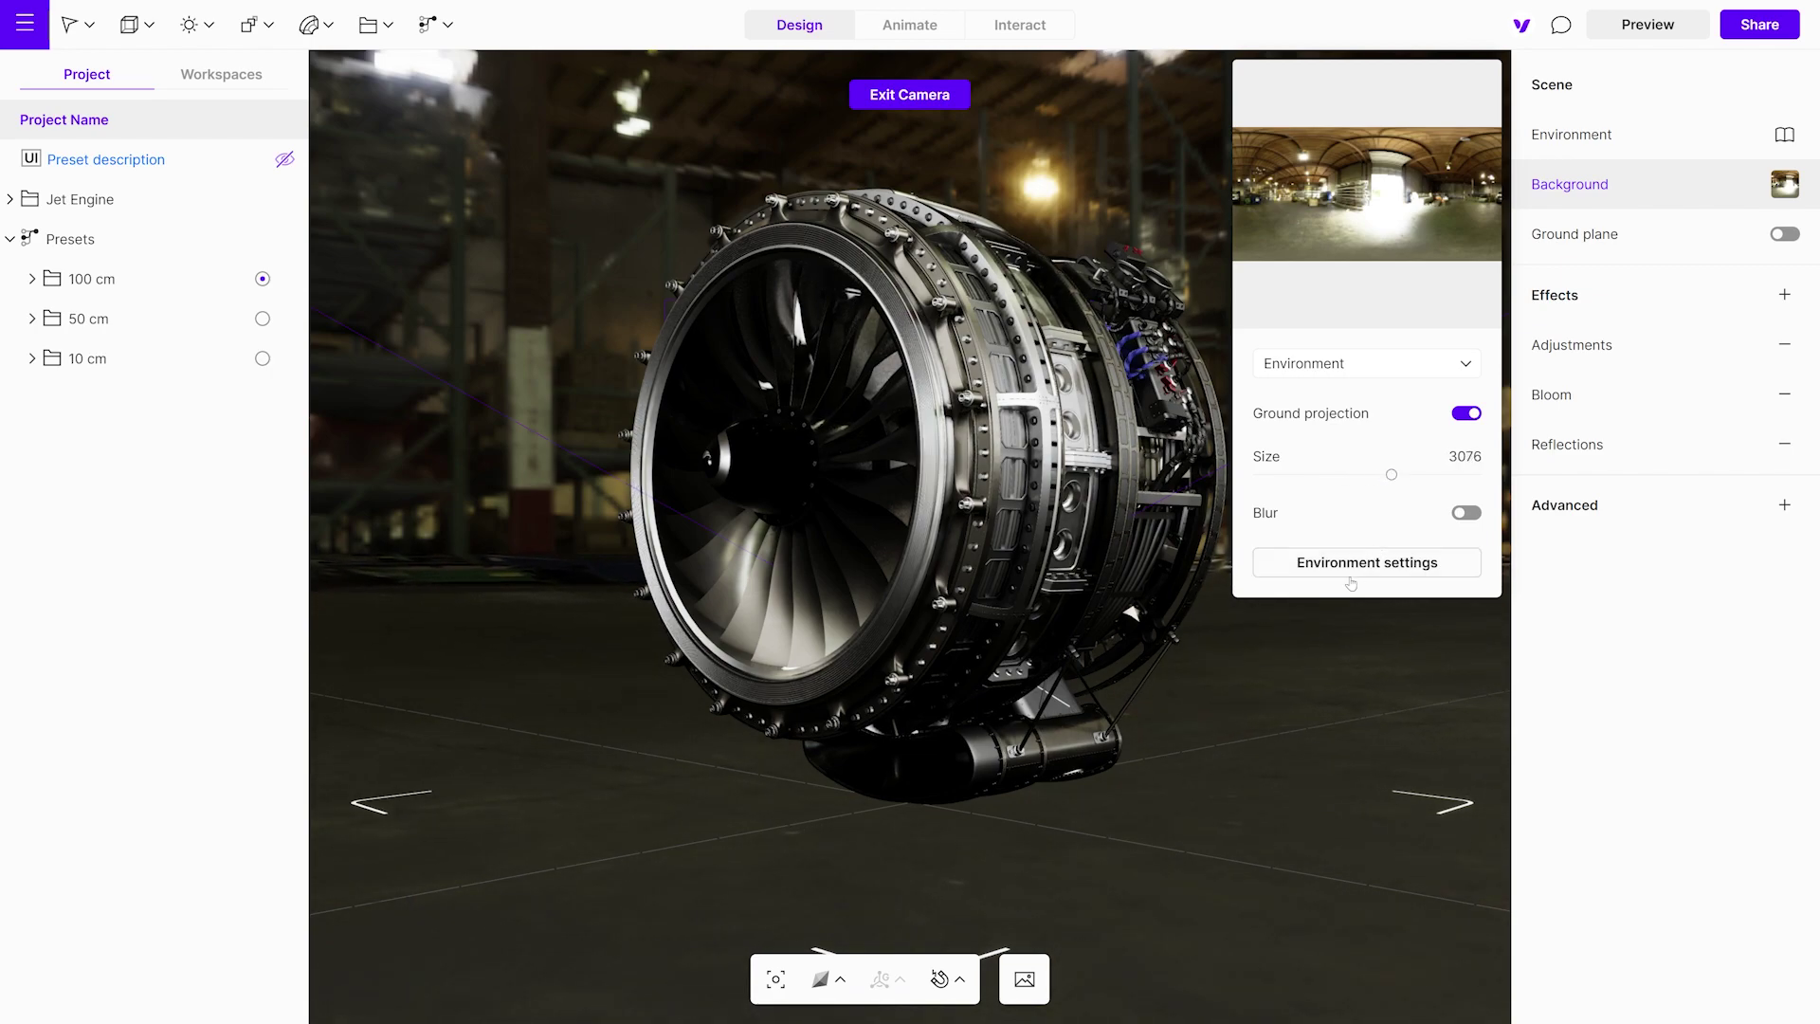
left_click(1265, 650)
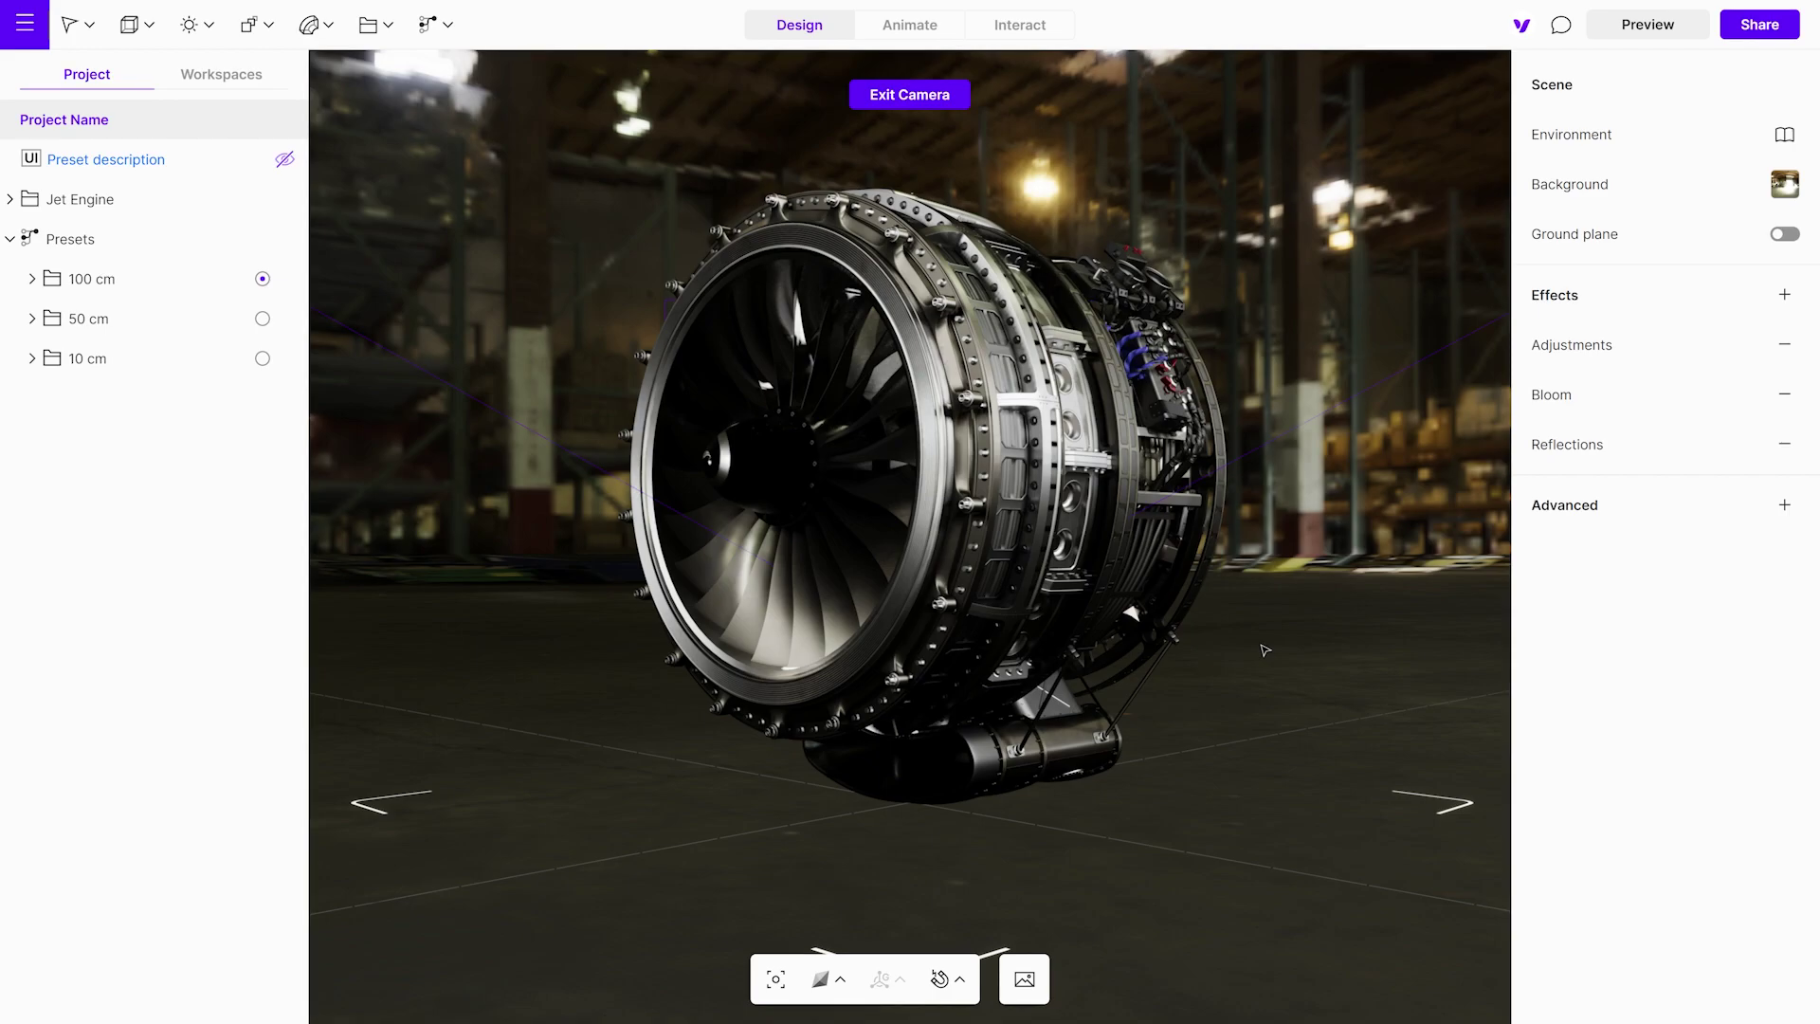
left_click(1648, 25)
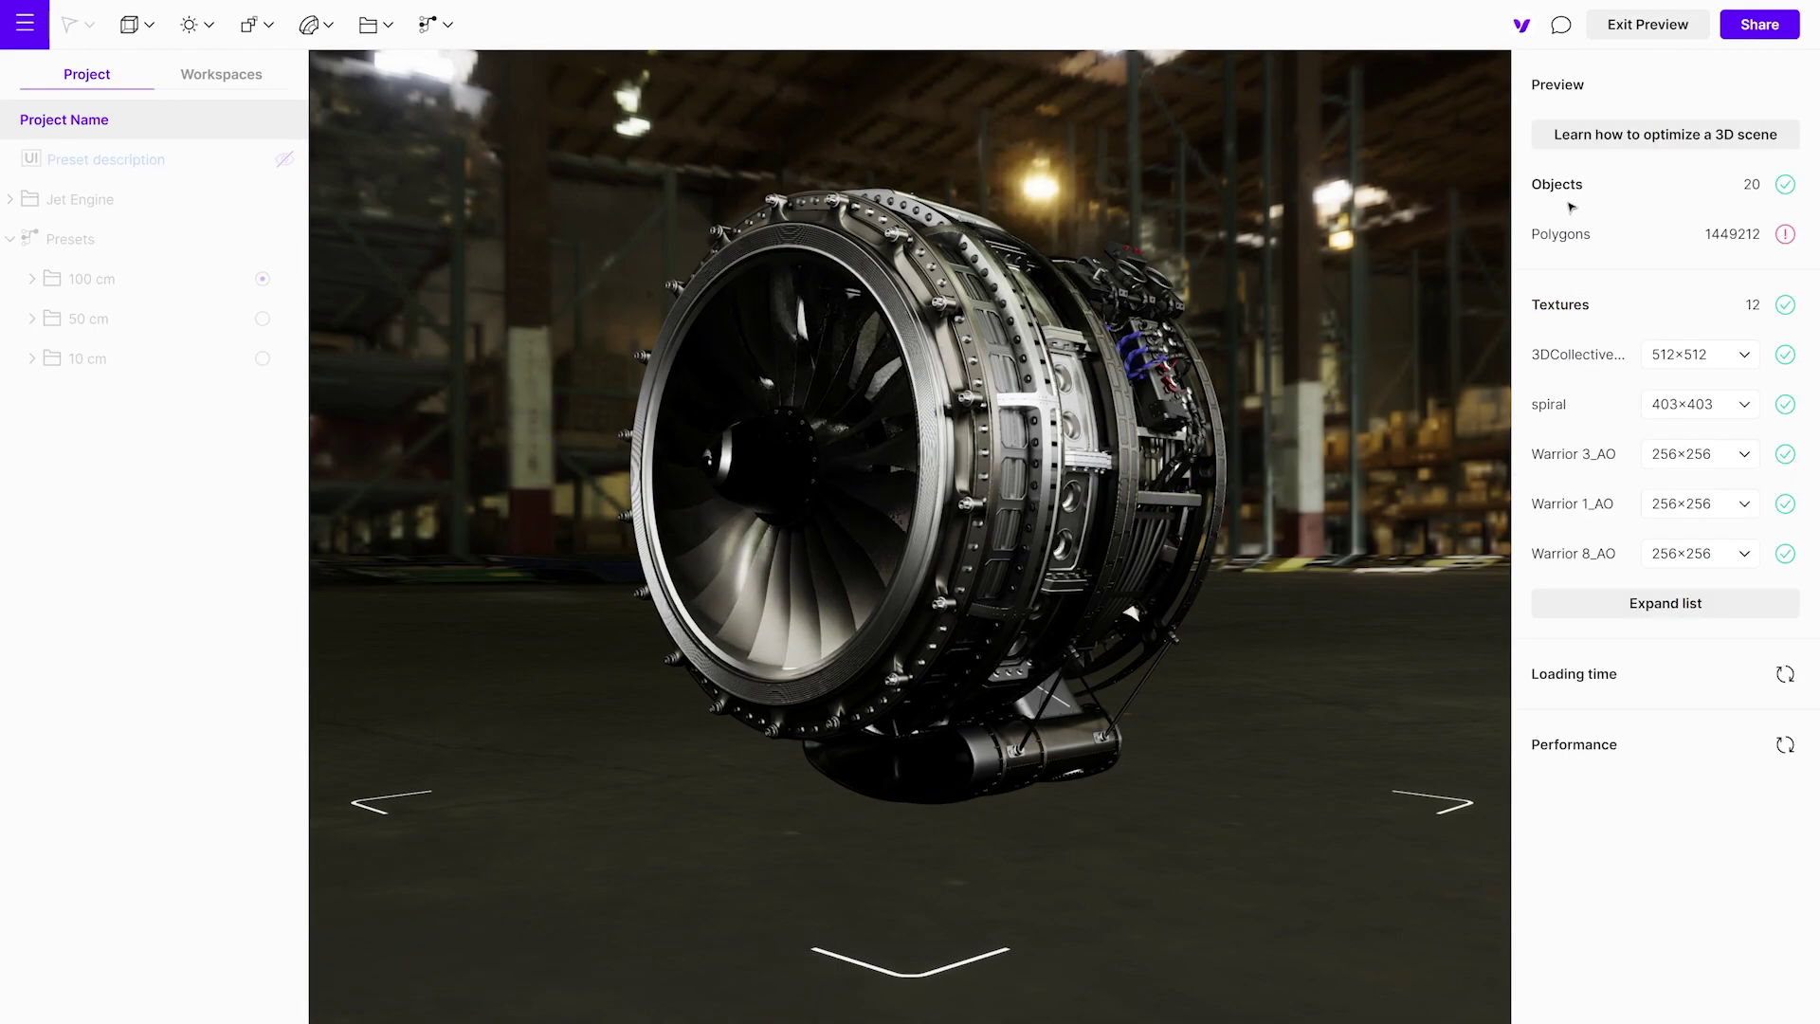
left_click_drag(569, 616, 1308, 752)
left_click(1638, 41)
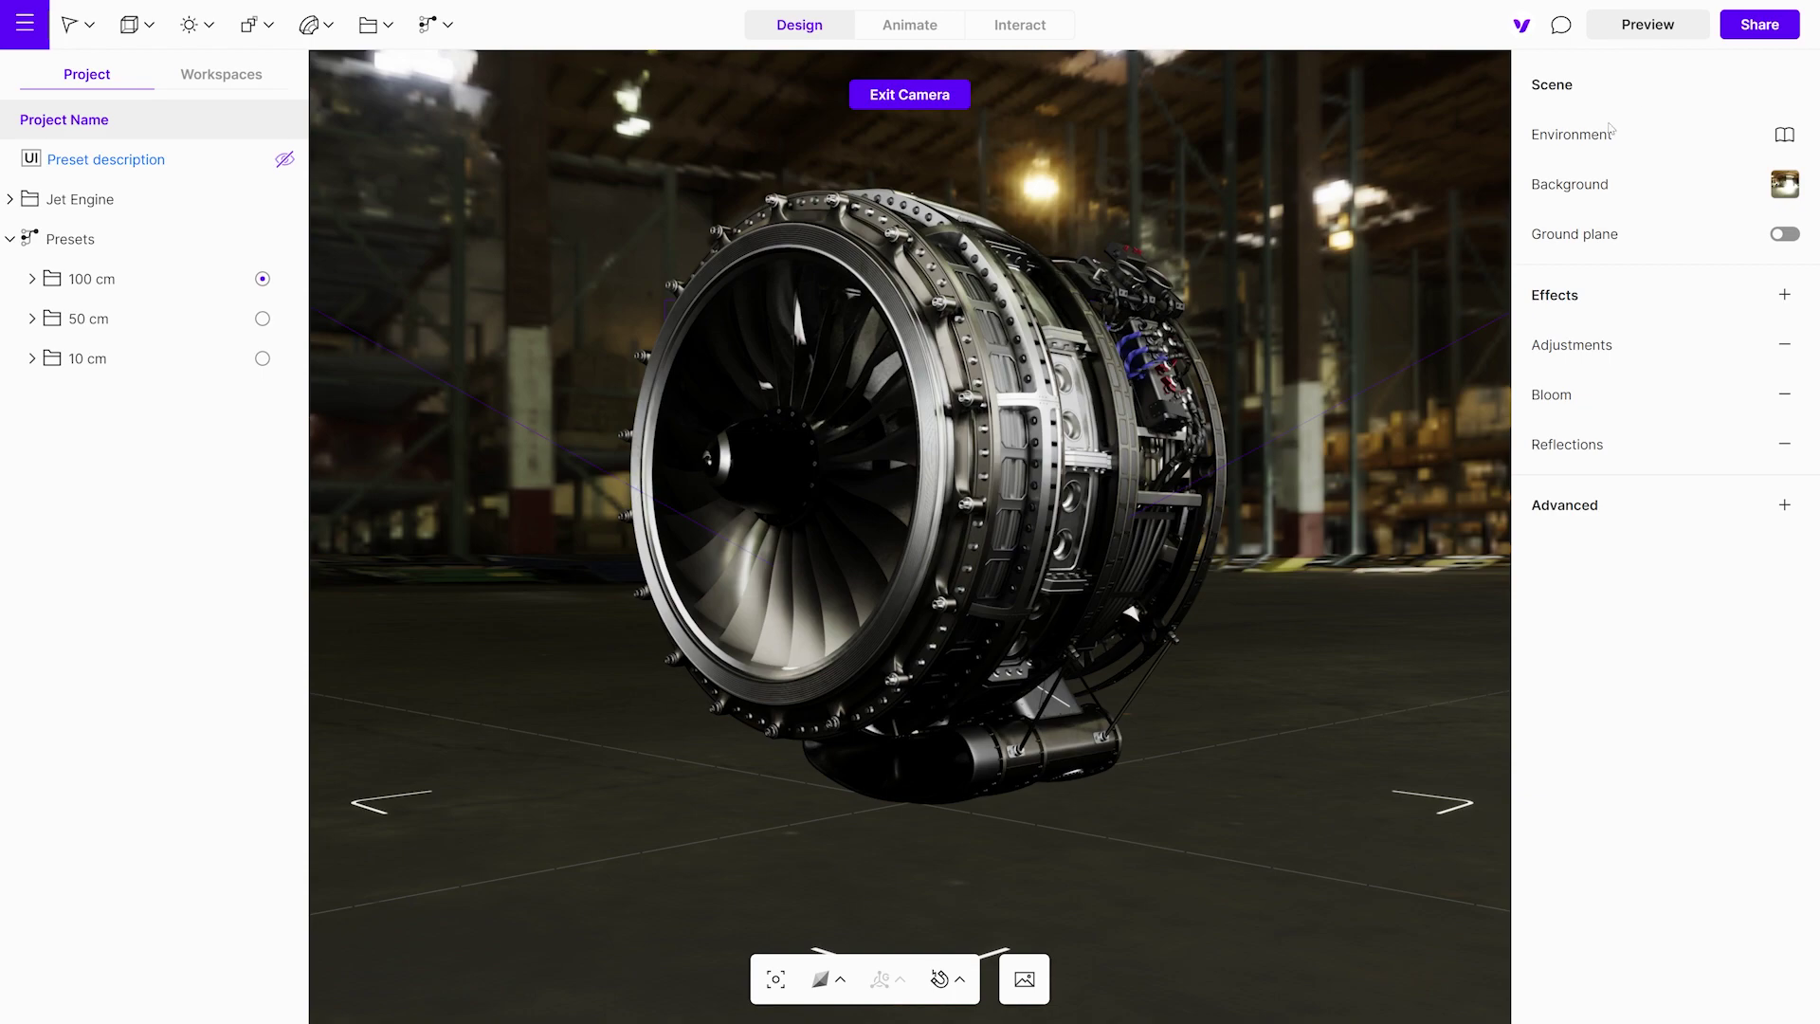
left_click(1583, 137)
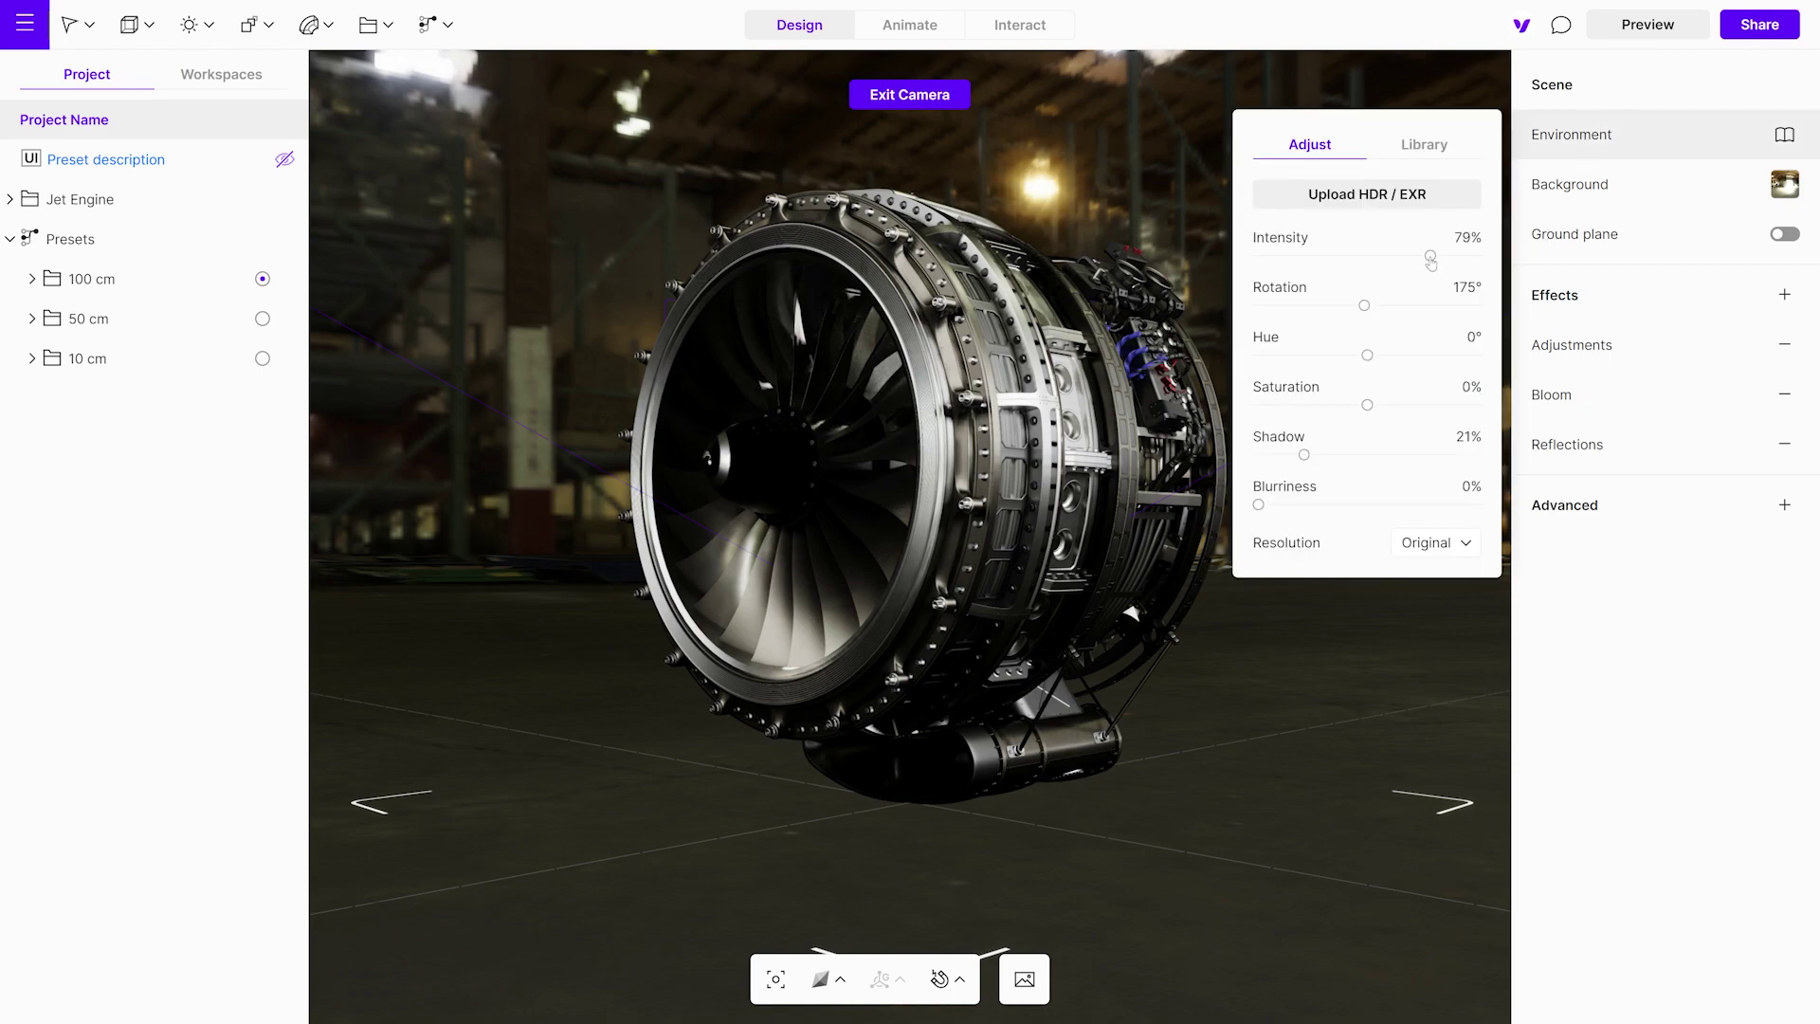
left_click_drag(1431, 258, 1526, 265)
key("Escape")
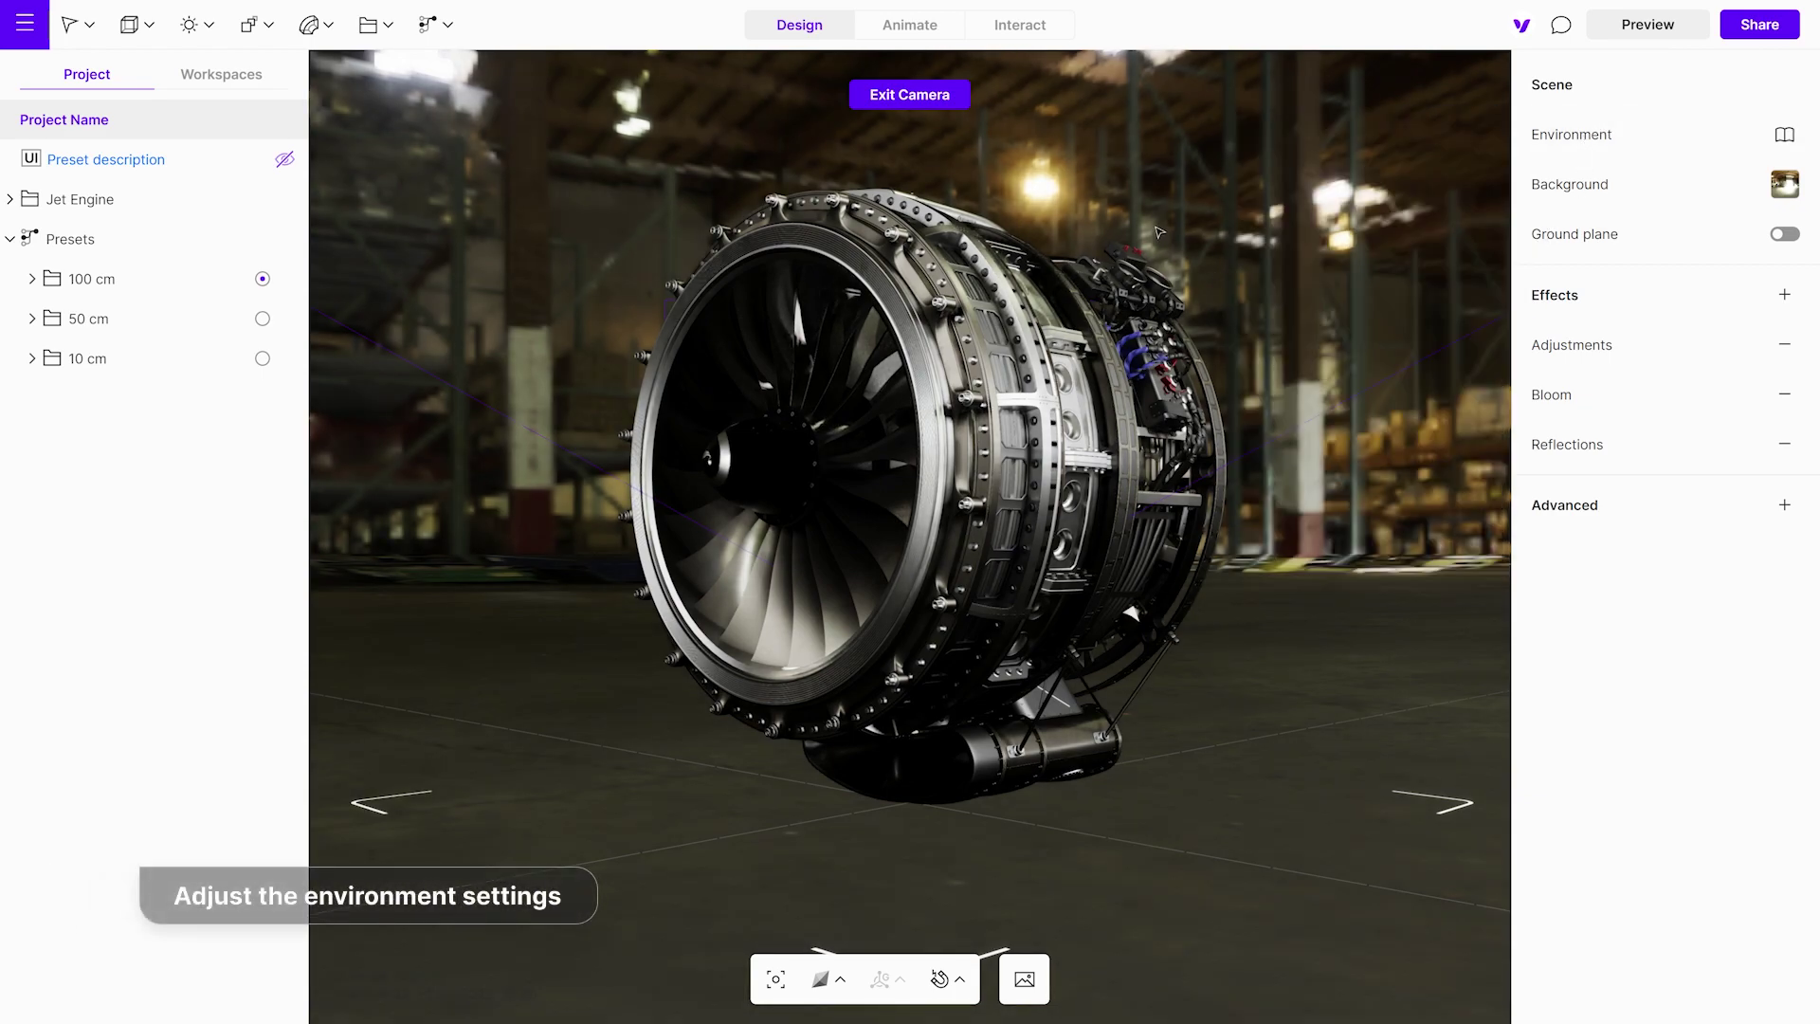
Set the 100 cm preset's Key Light to 1500% intensity with a warm FFE5BA tint
left_click(31, 278)
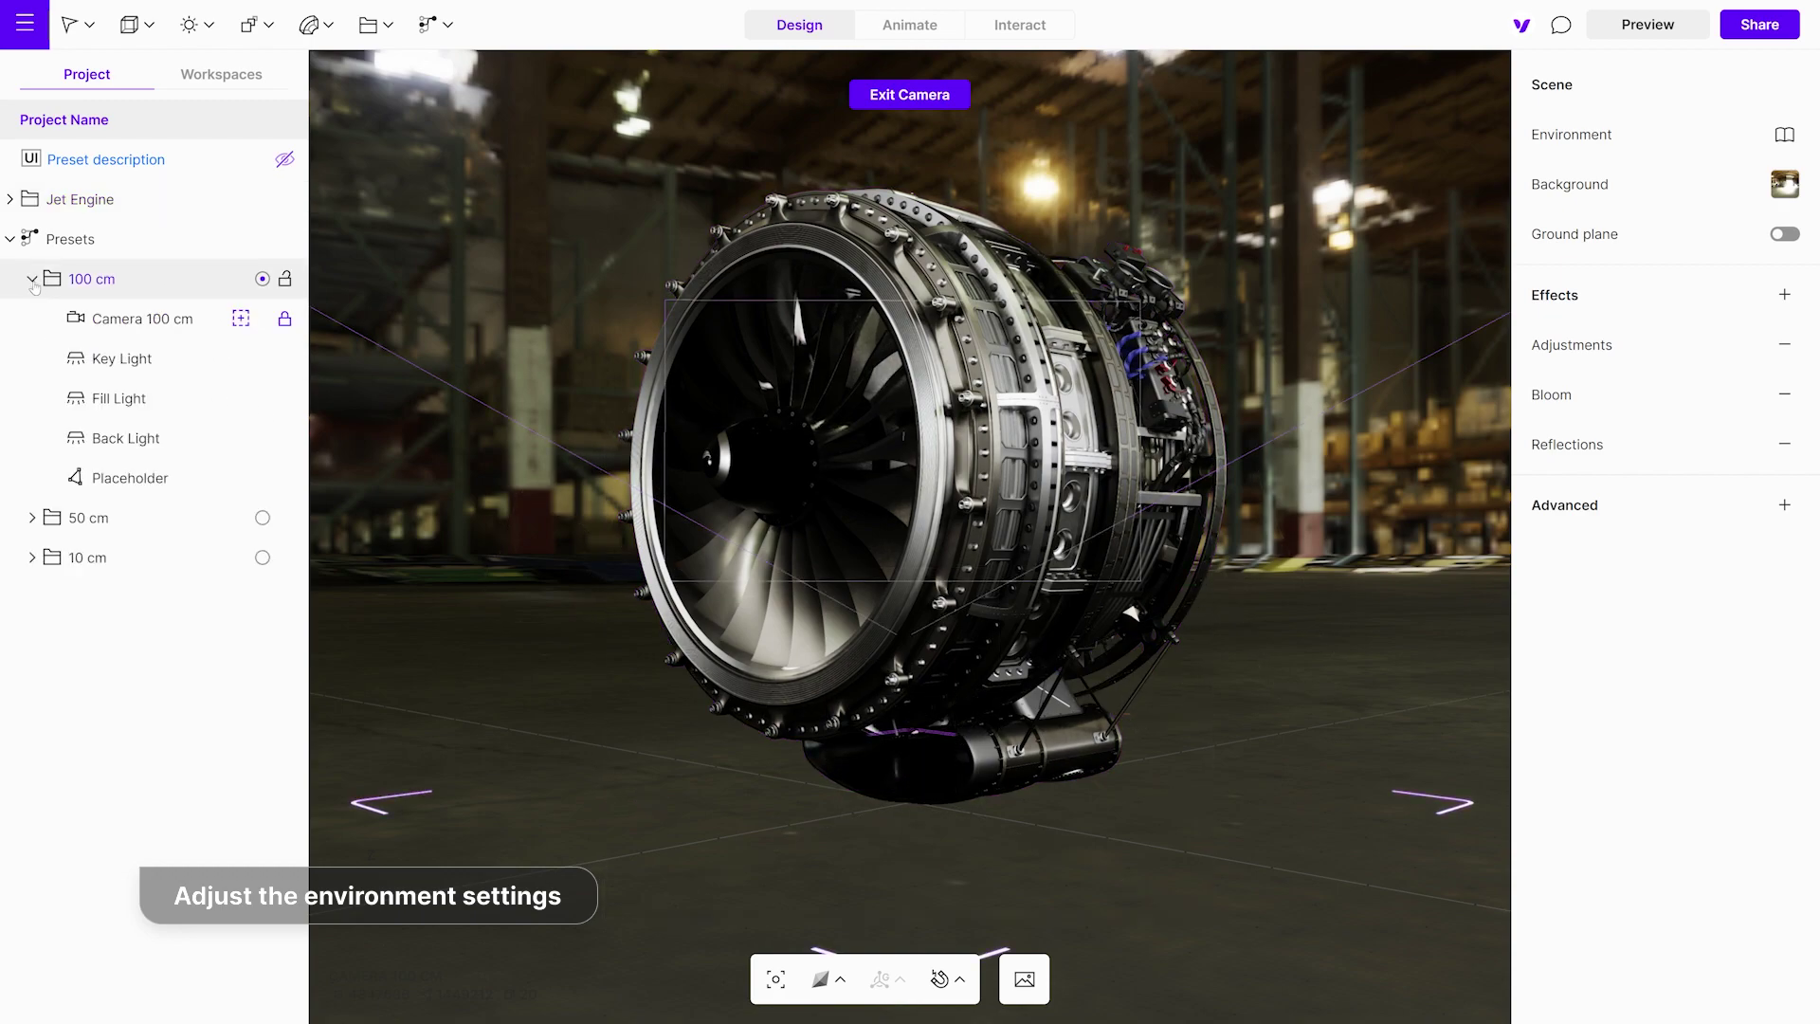
left_click(198, 367)
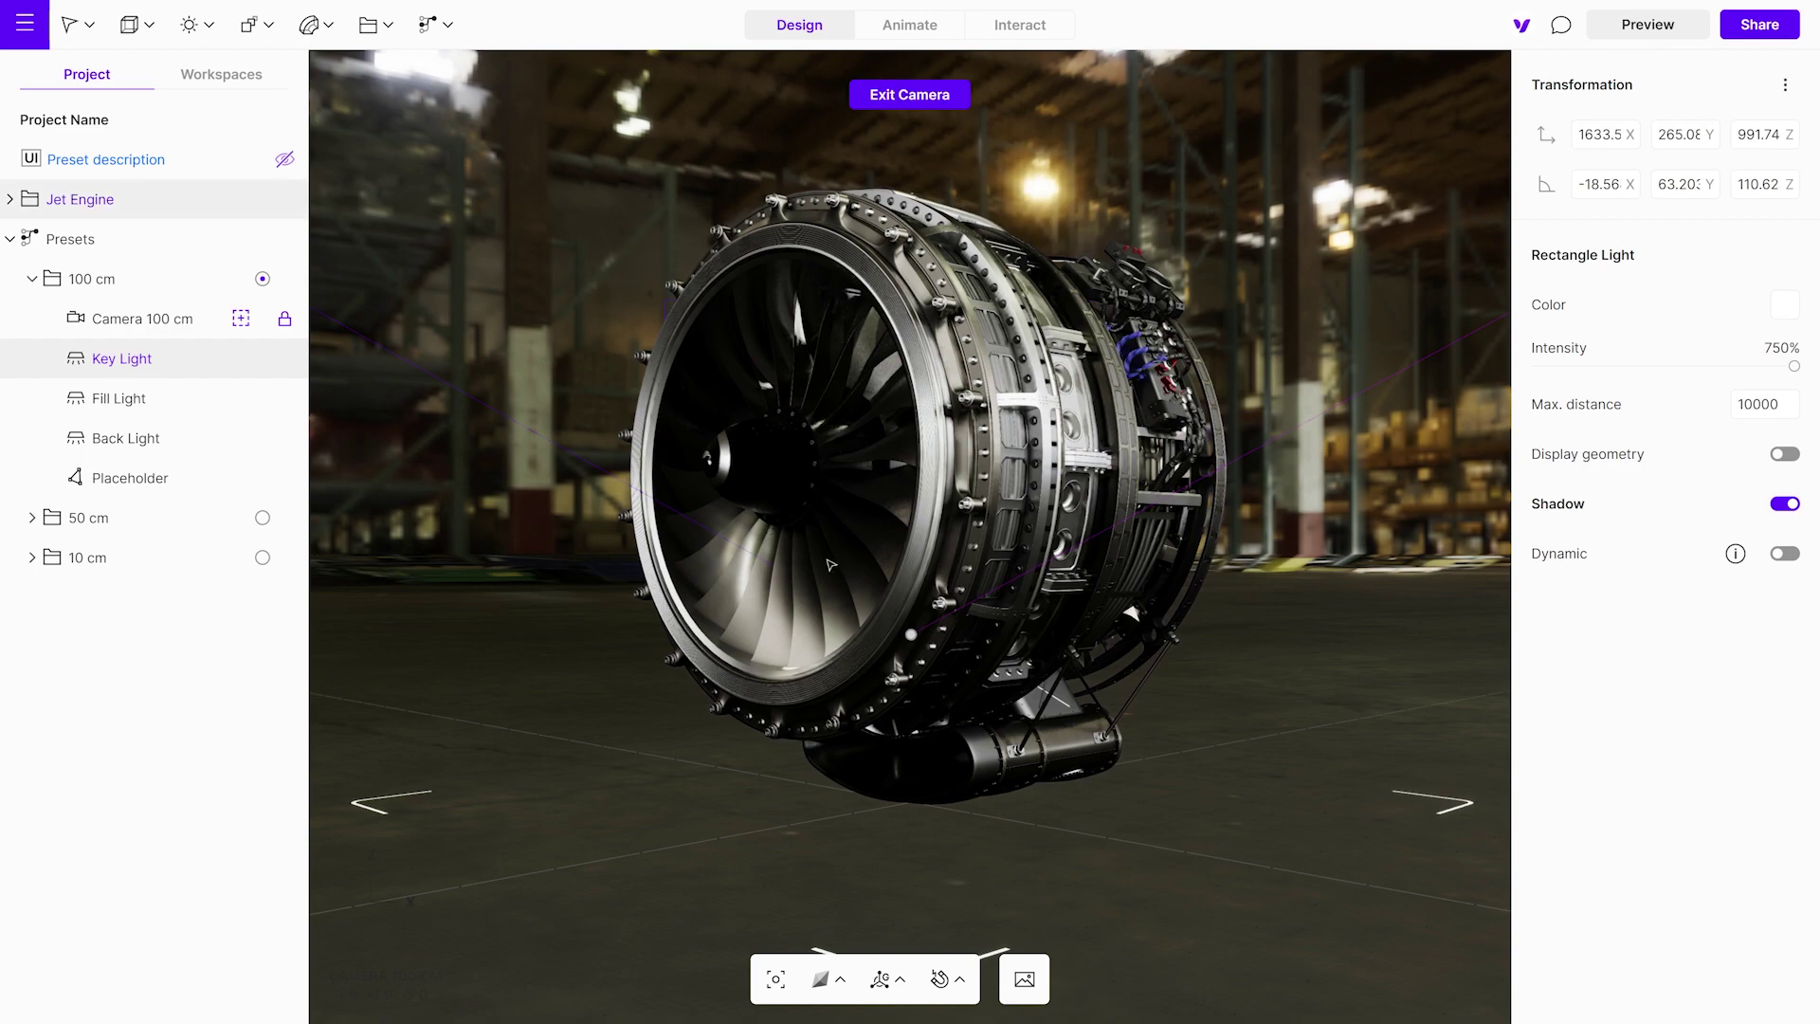
type("15")
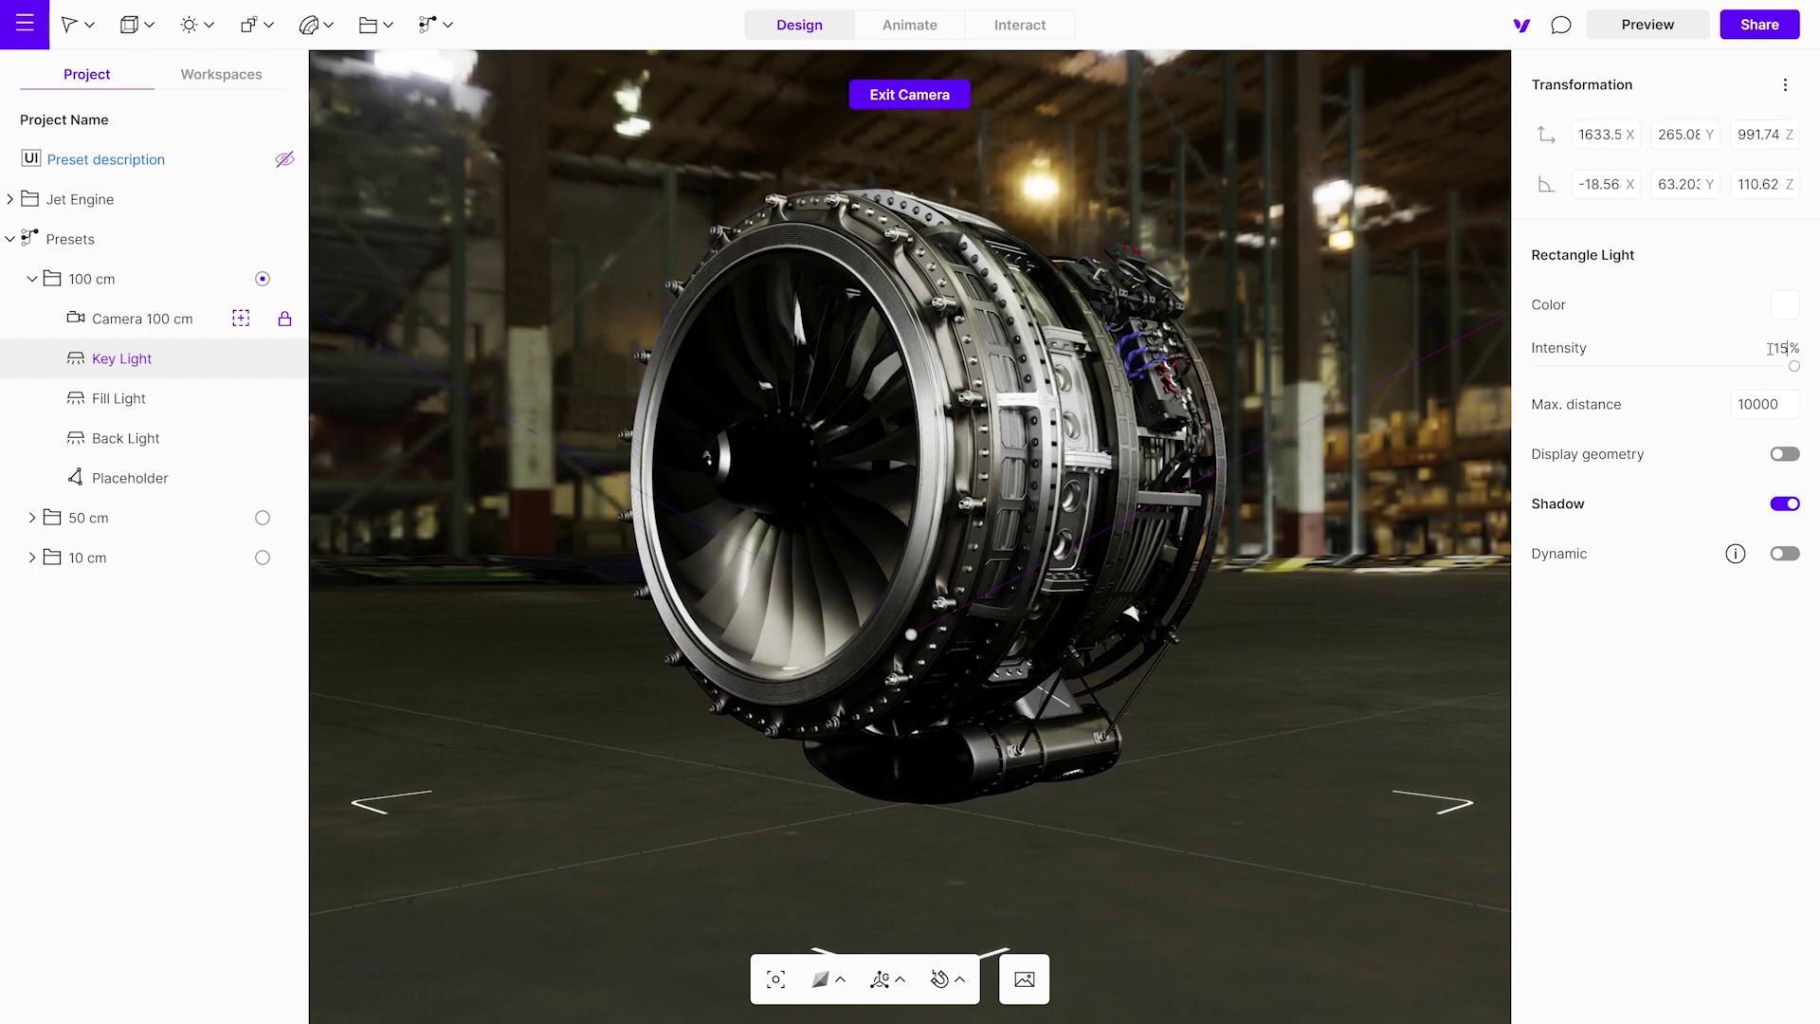
type("00")
key("Return")
left_click(1783, 307)
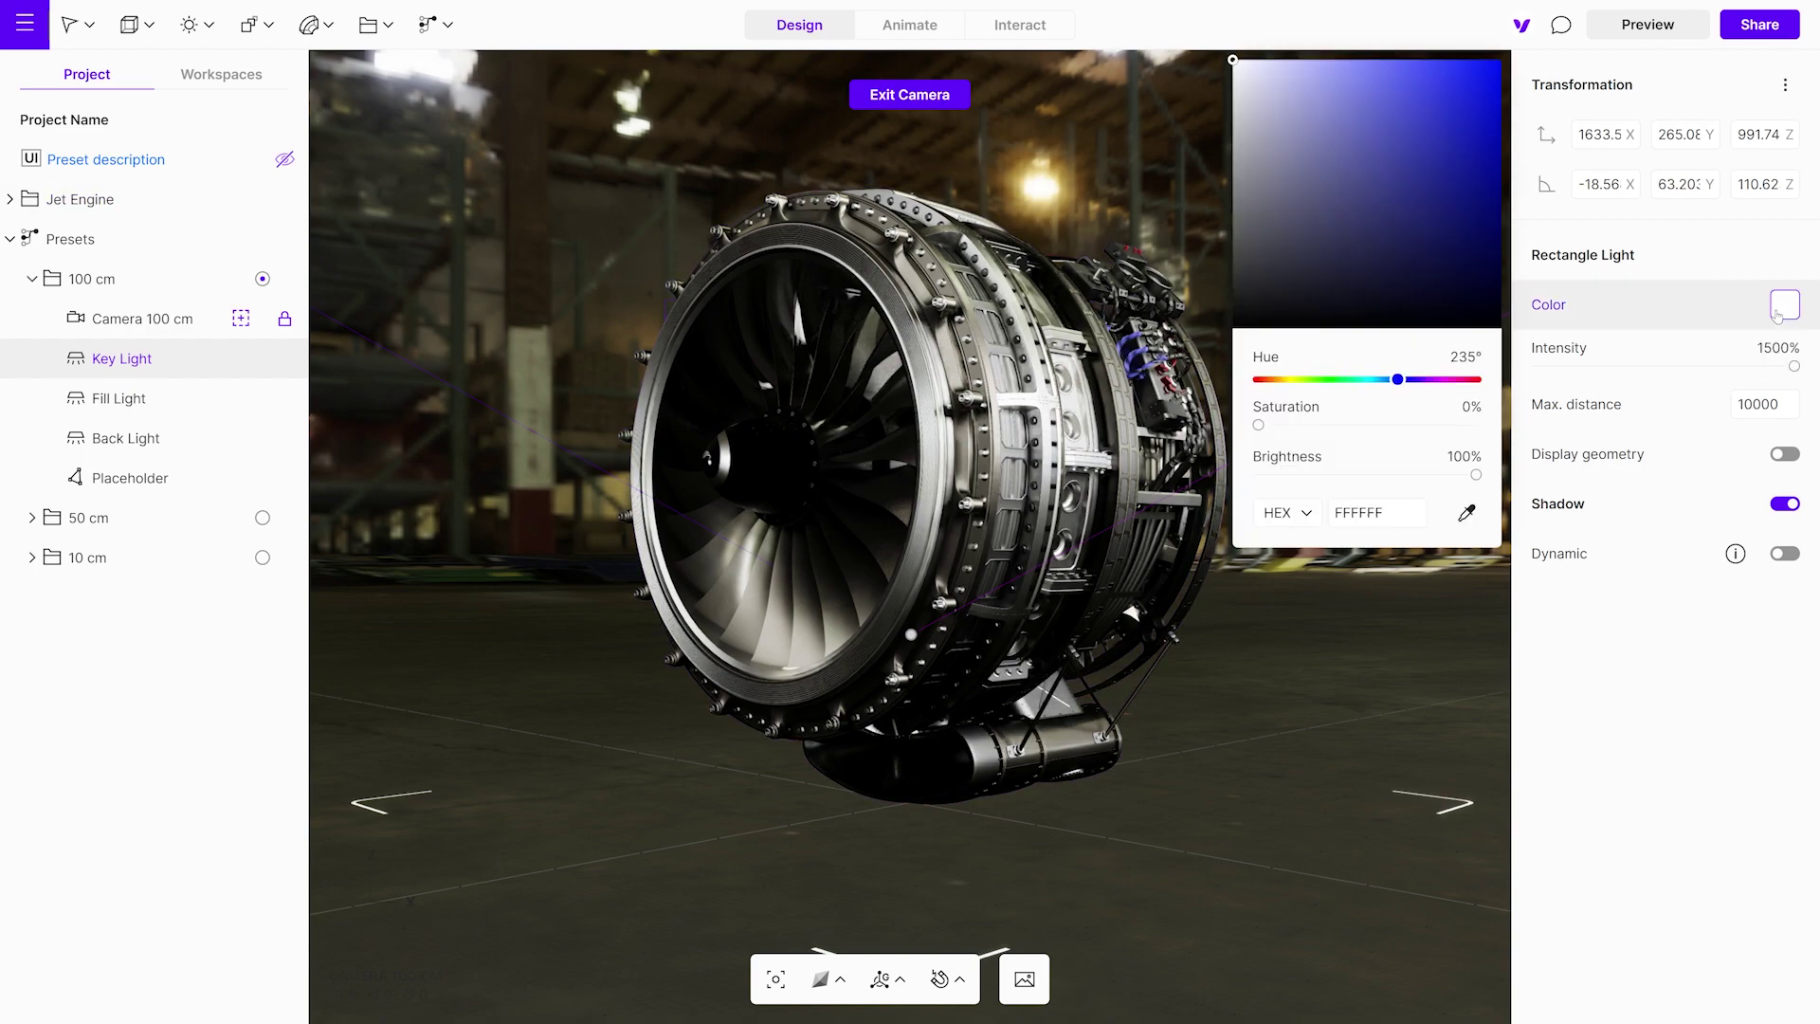
left_click(1305, 60)
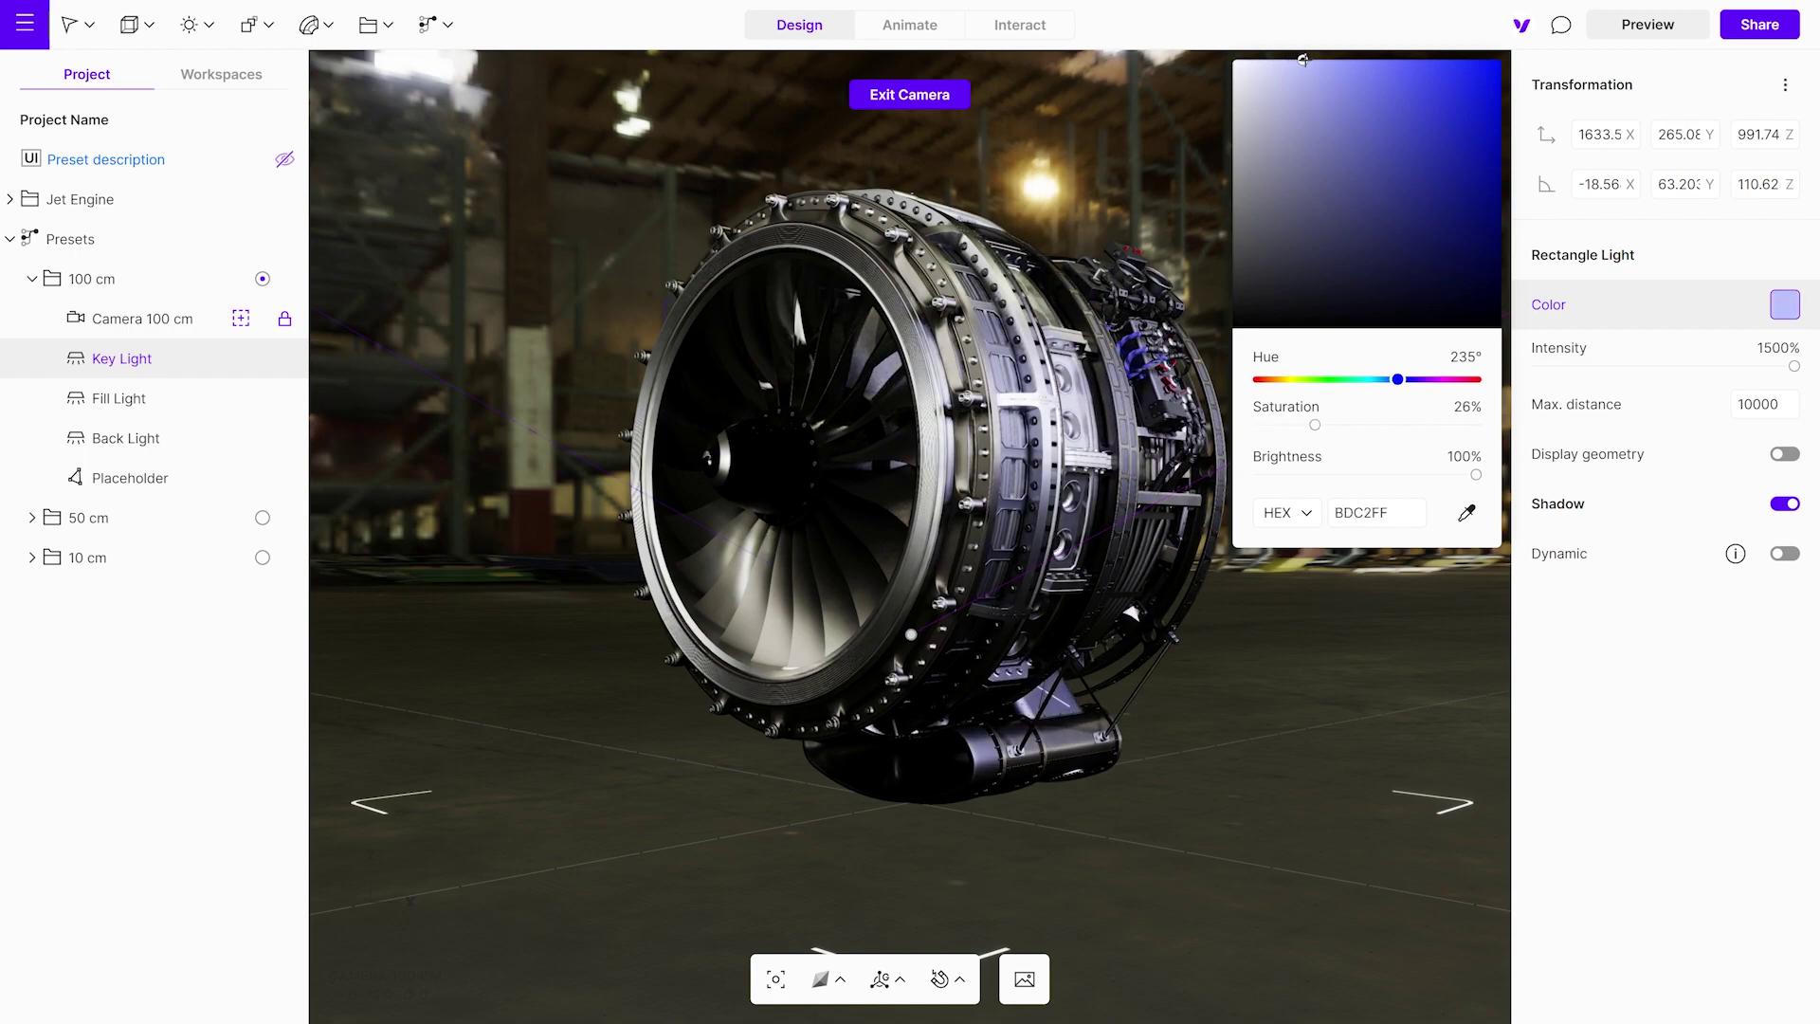
left_click_drag(1402, 383, 1279, 380)
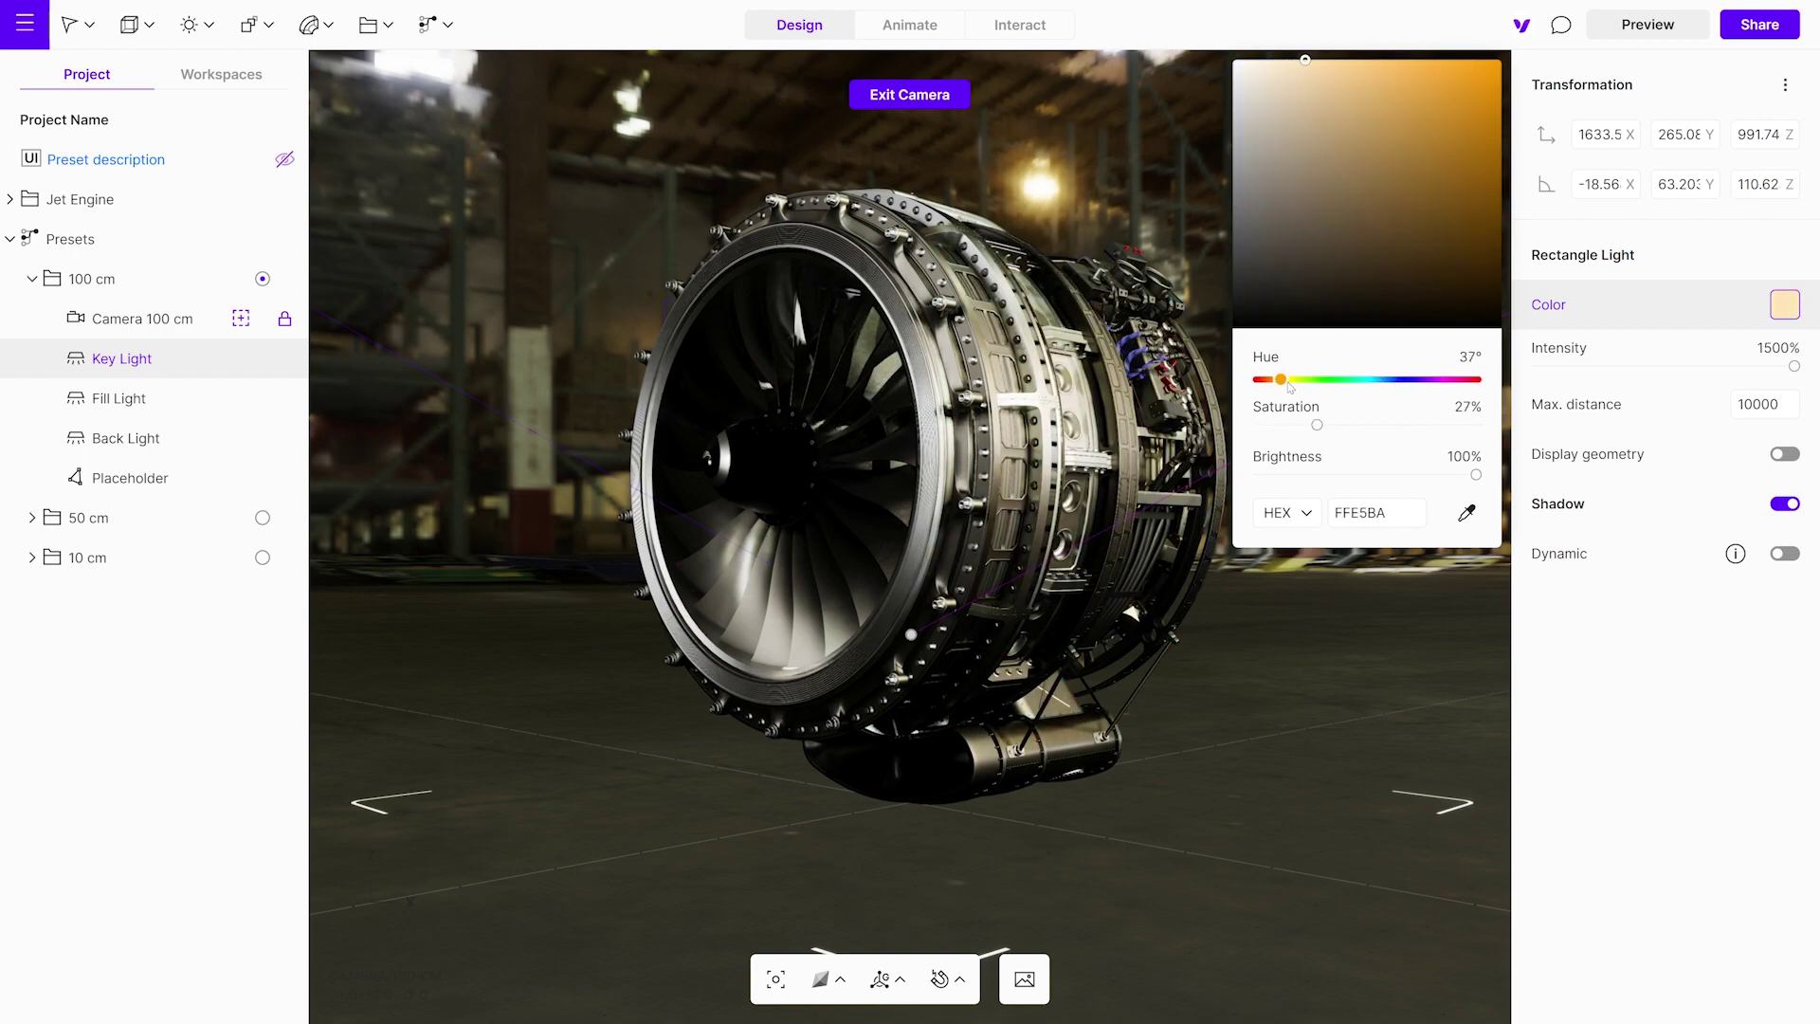
Give the Fill Light 450% intensity and a warm FFE4B8 tint, then deselect it
left_click(166, 402)
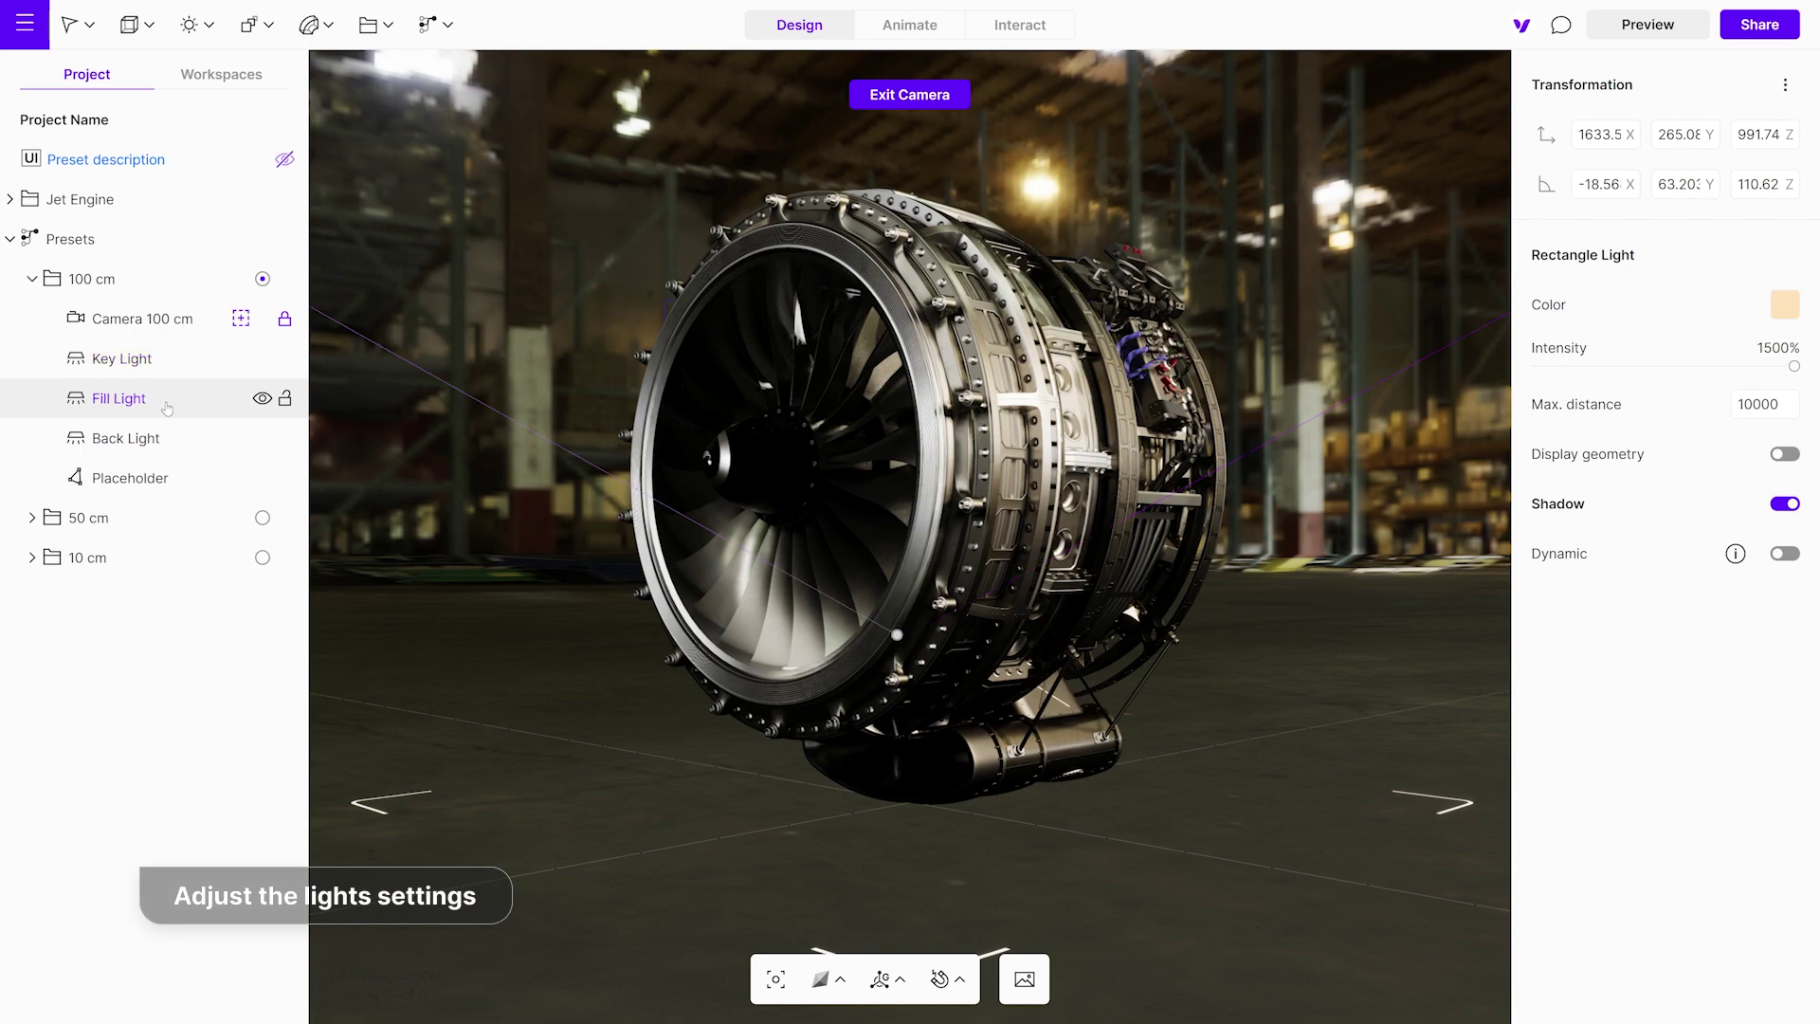
double_click(1778, 348)
type("4")
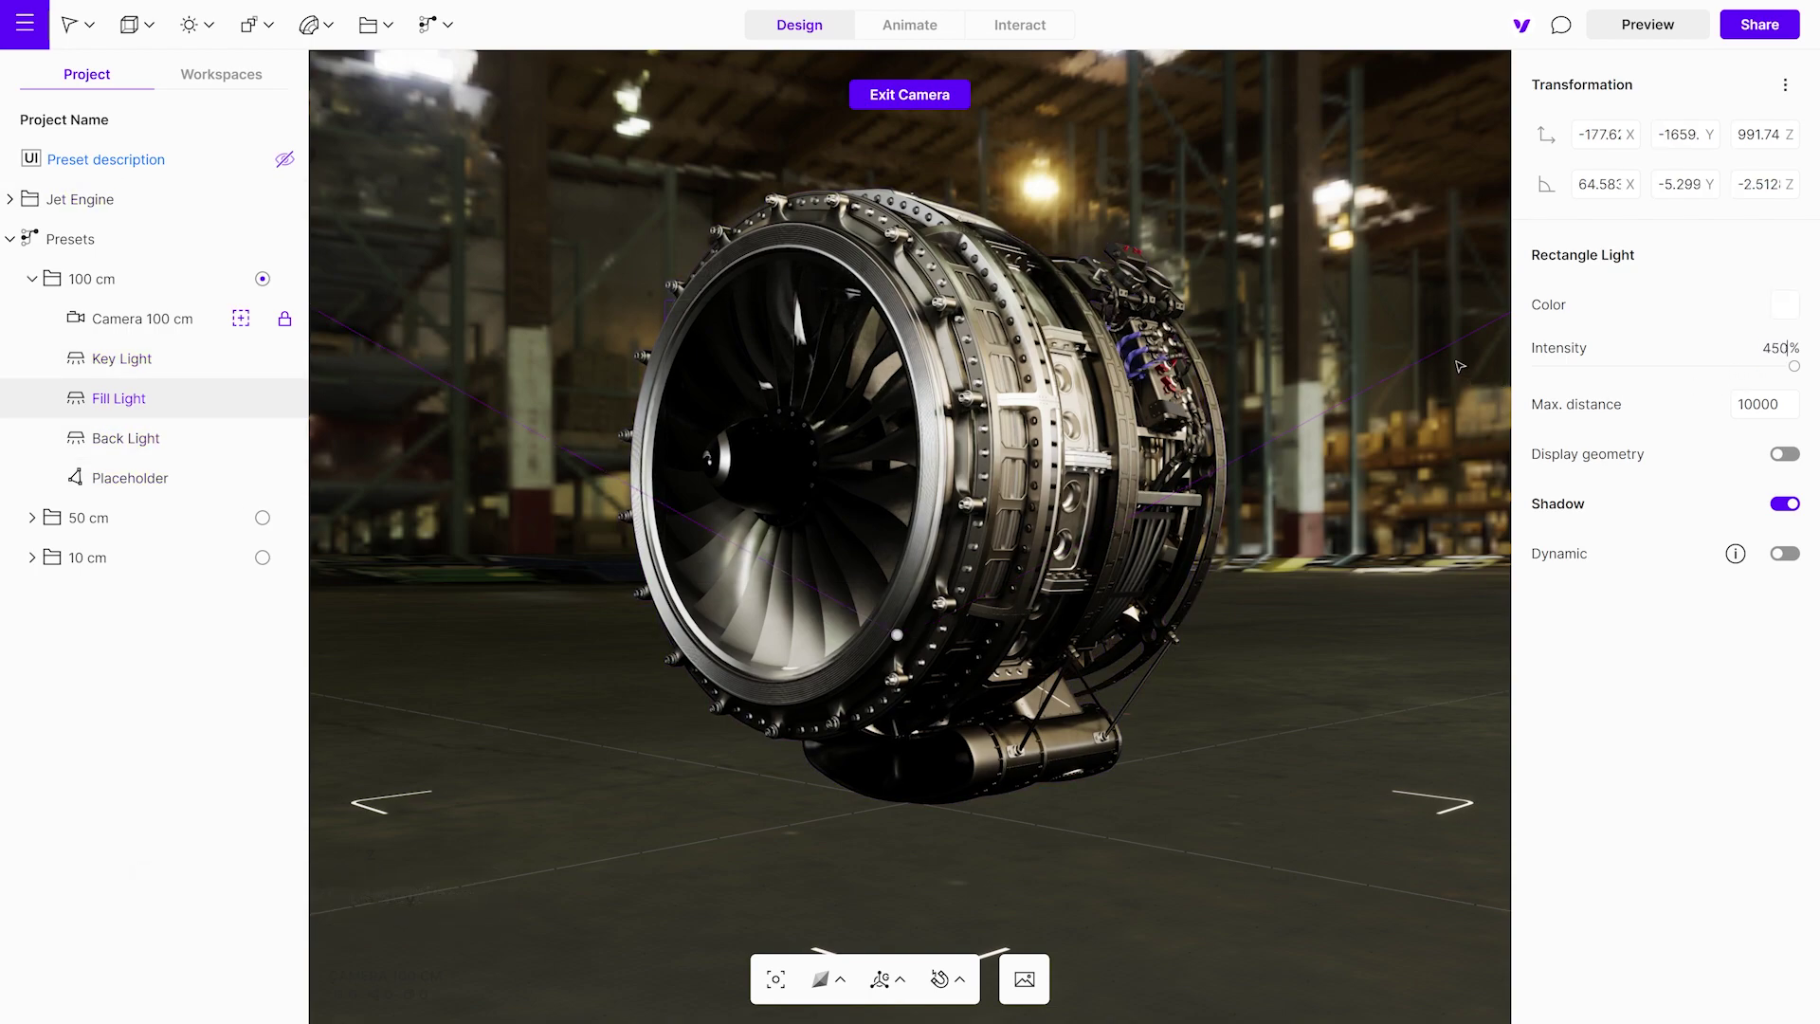
key("Return")
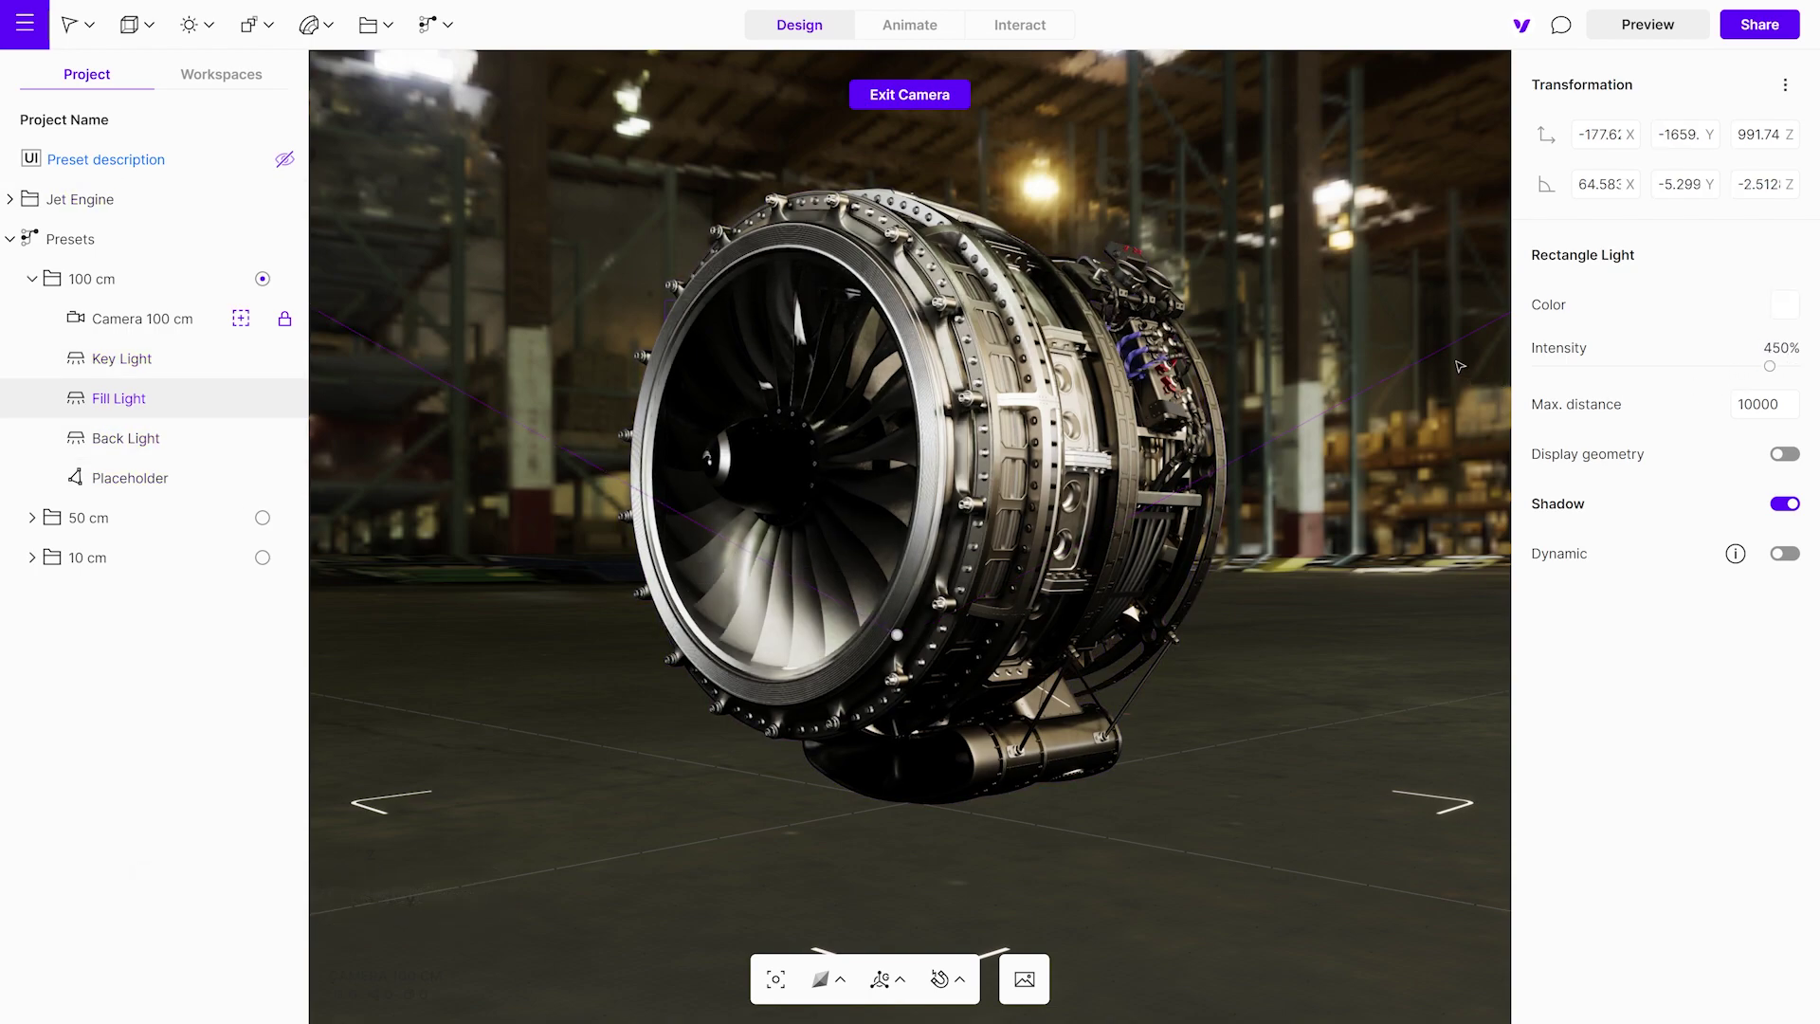
left_click(1783, 307)
left_click_drag(1235, 59, 1308, 59)
left_click_drag(1403, 382, 1291, 388)
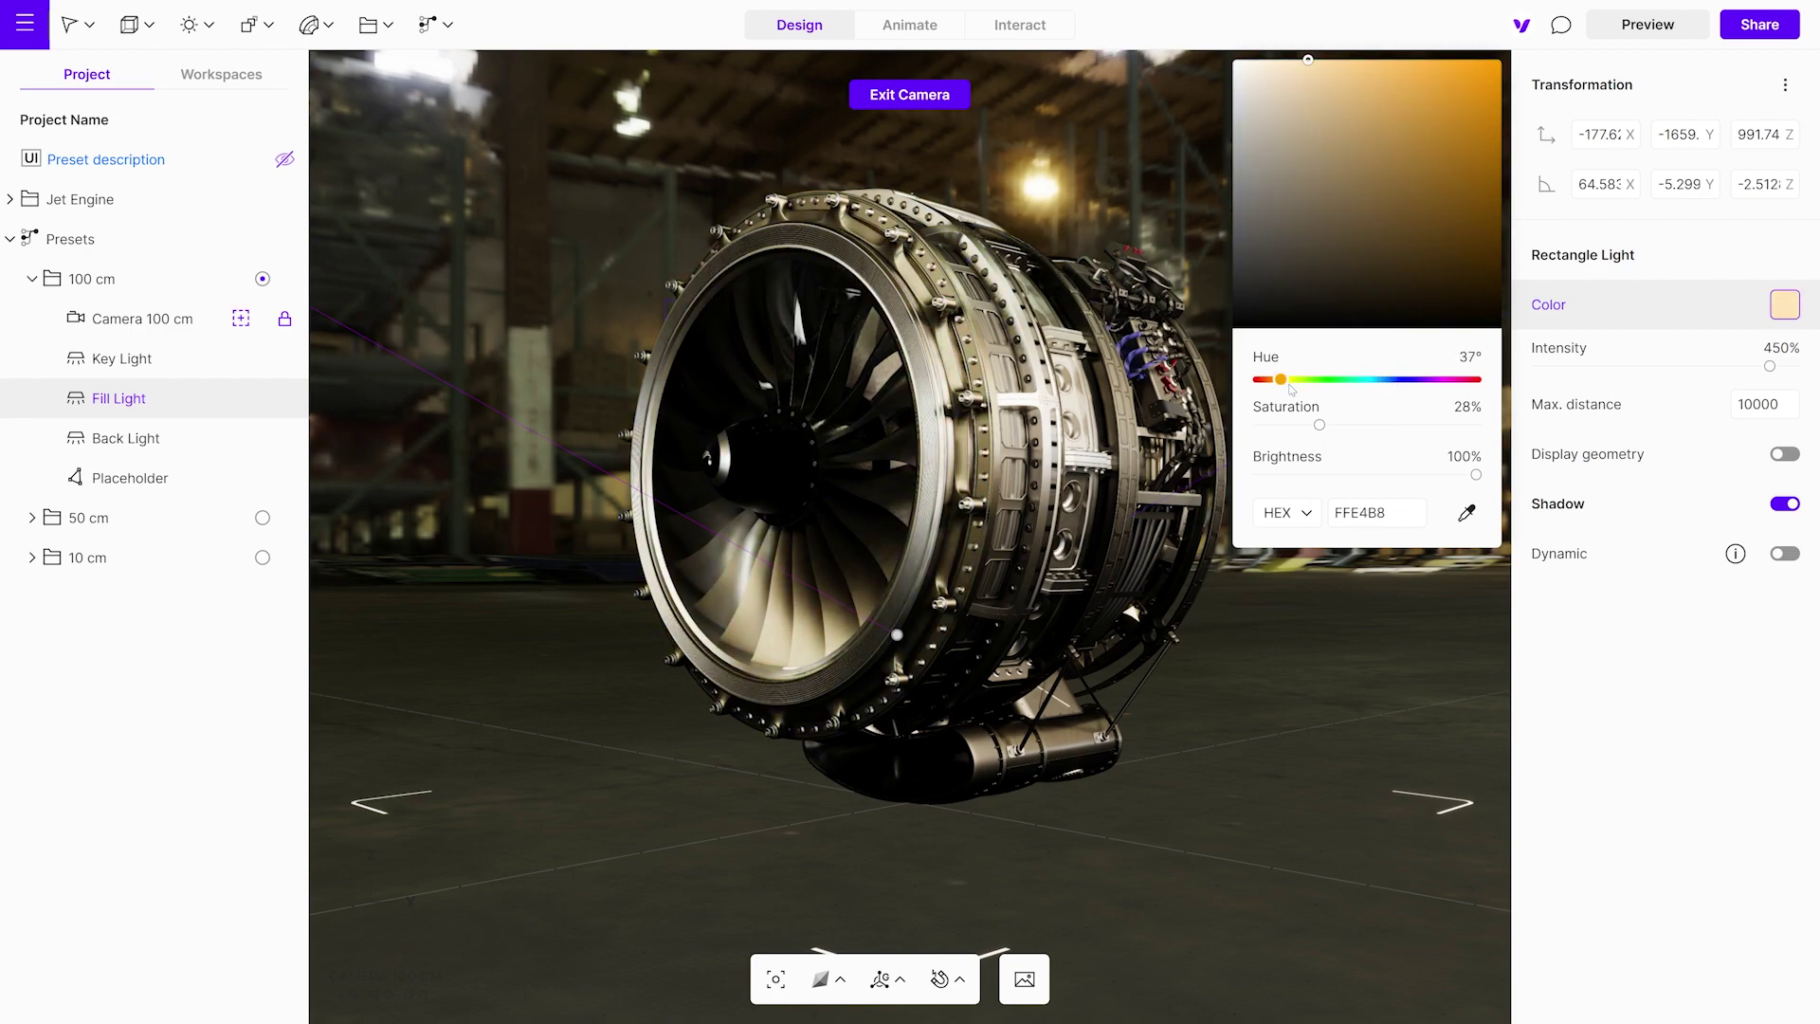
left_click(1305, 591)
left_click(1305, 591)
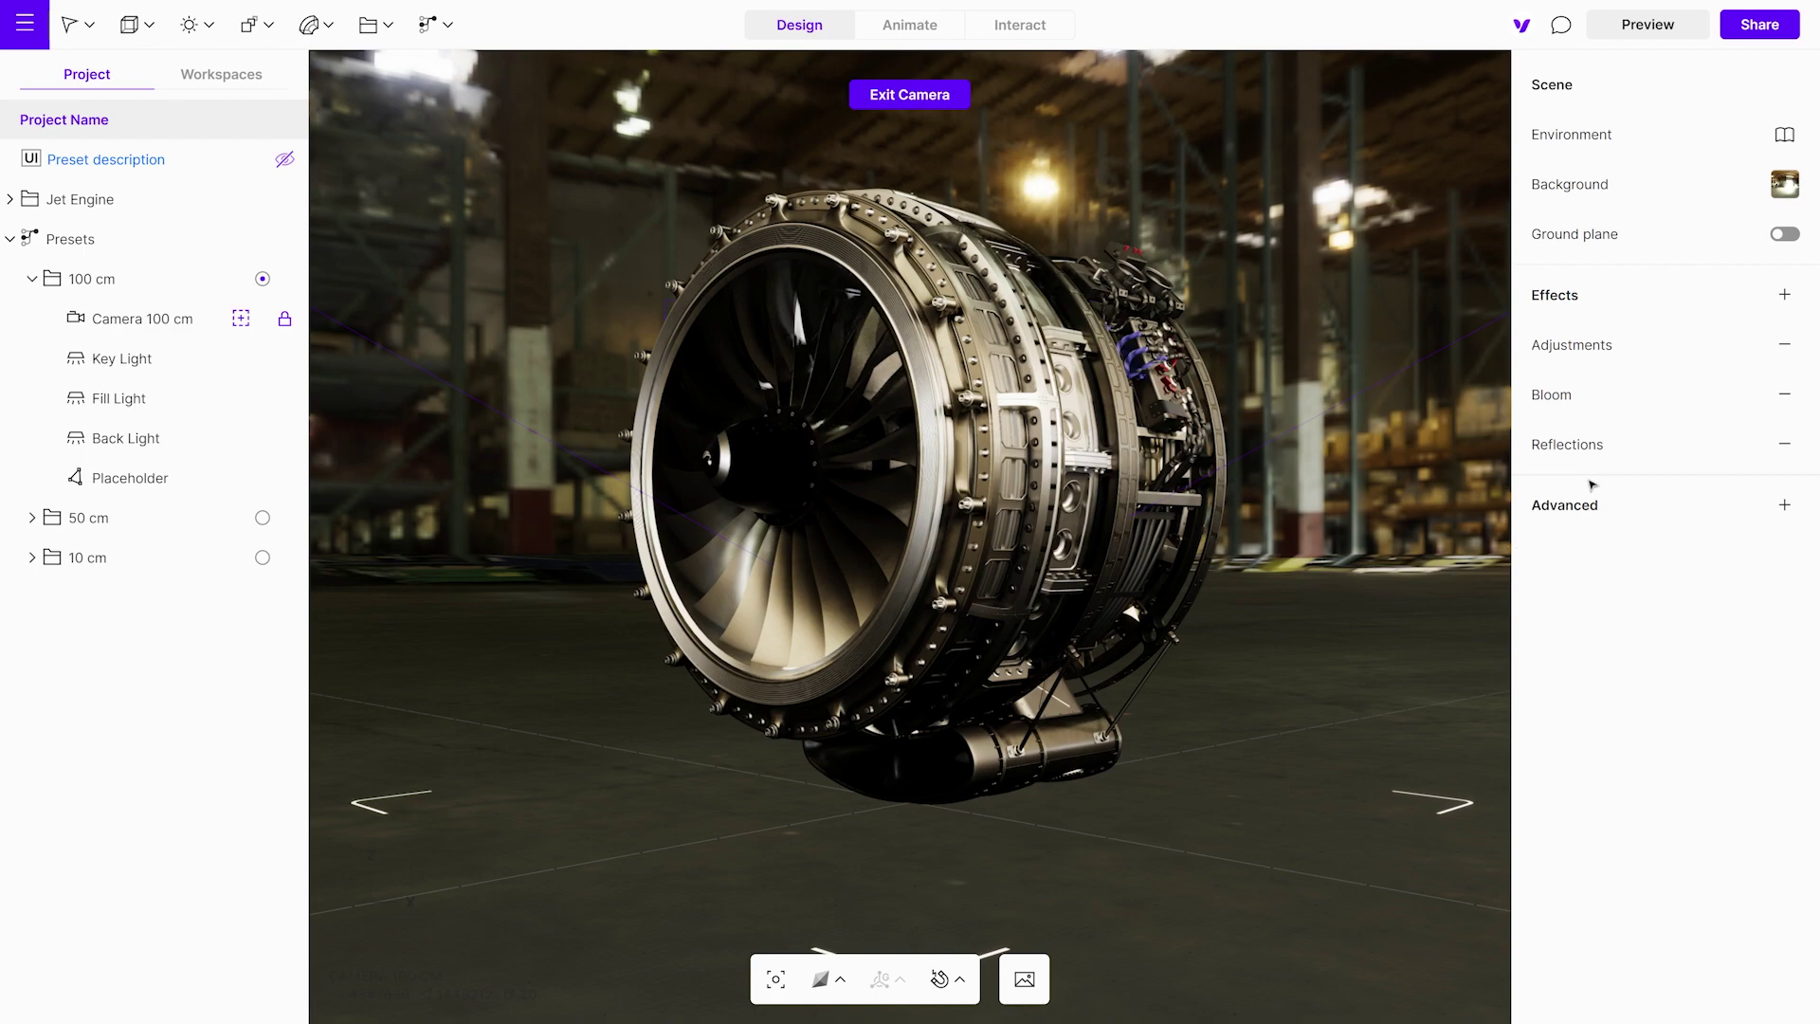
Switch on the ground plane beneath the engine and show the primitive shapes list
left_click(1784, 234)
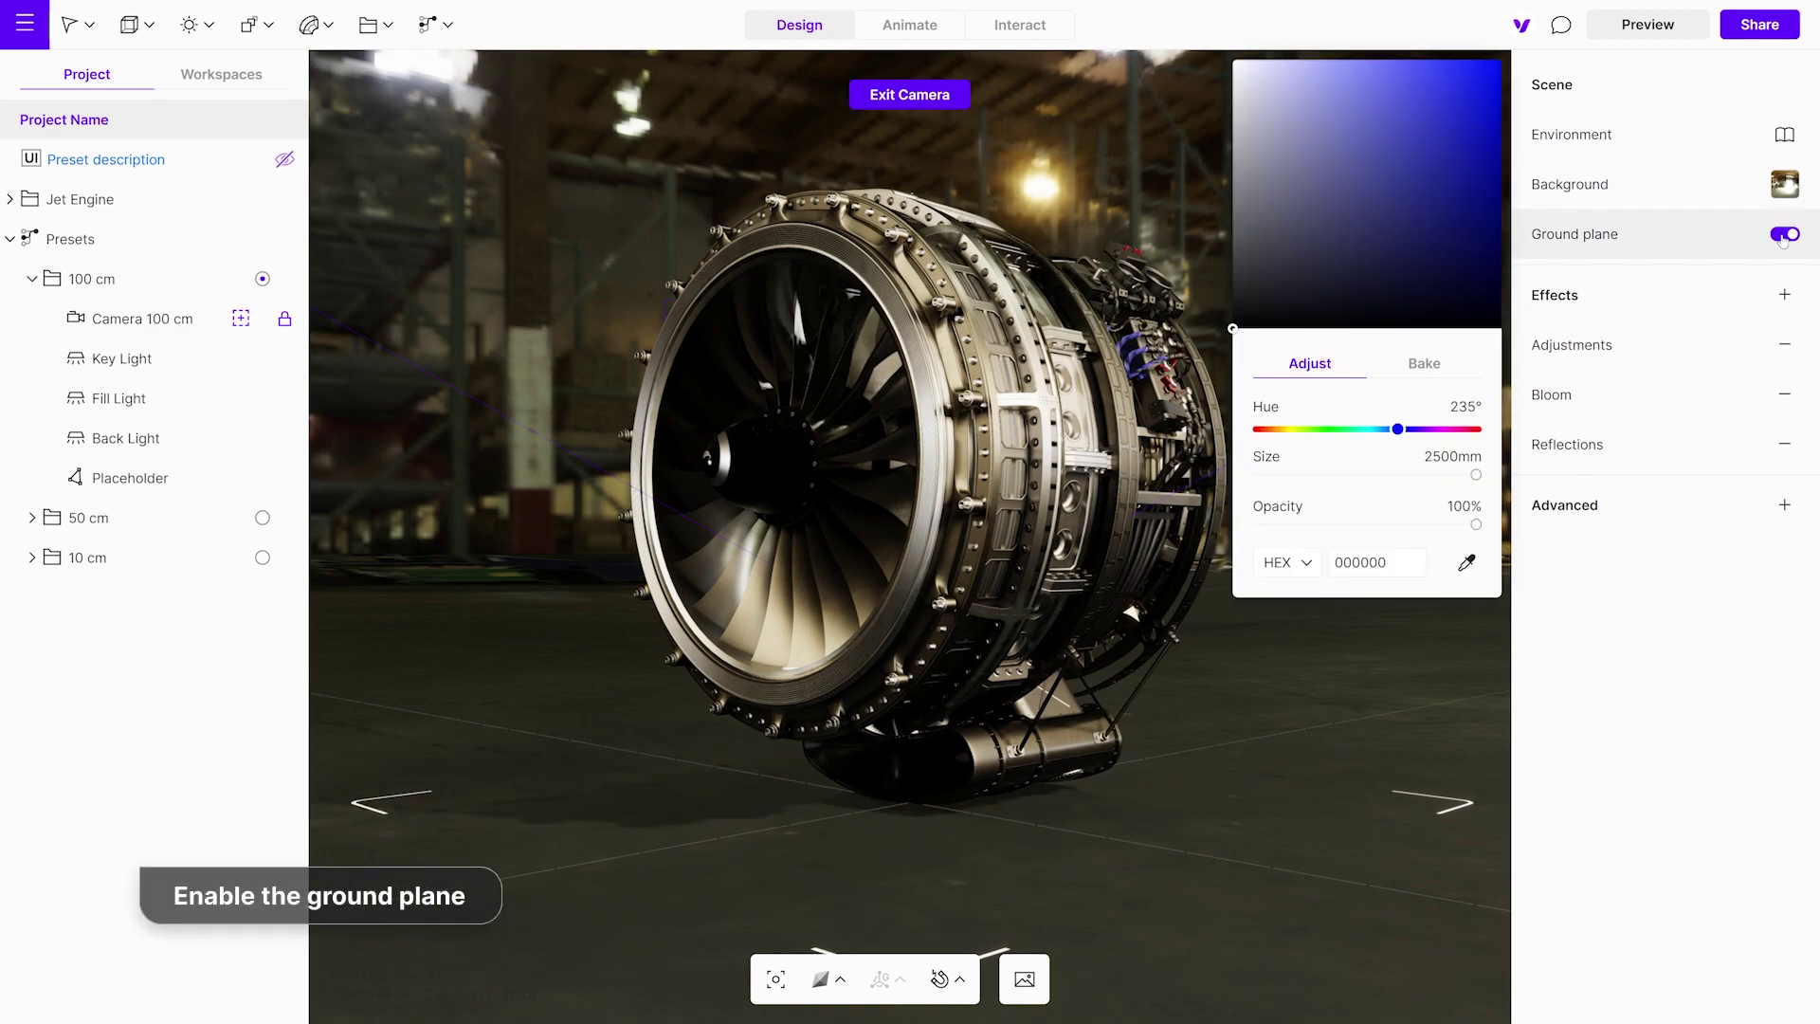
left_click(1135, 194)
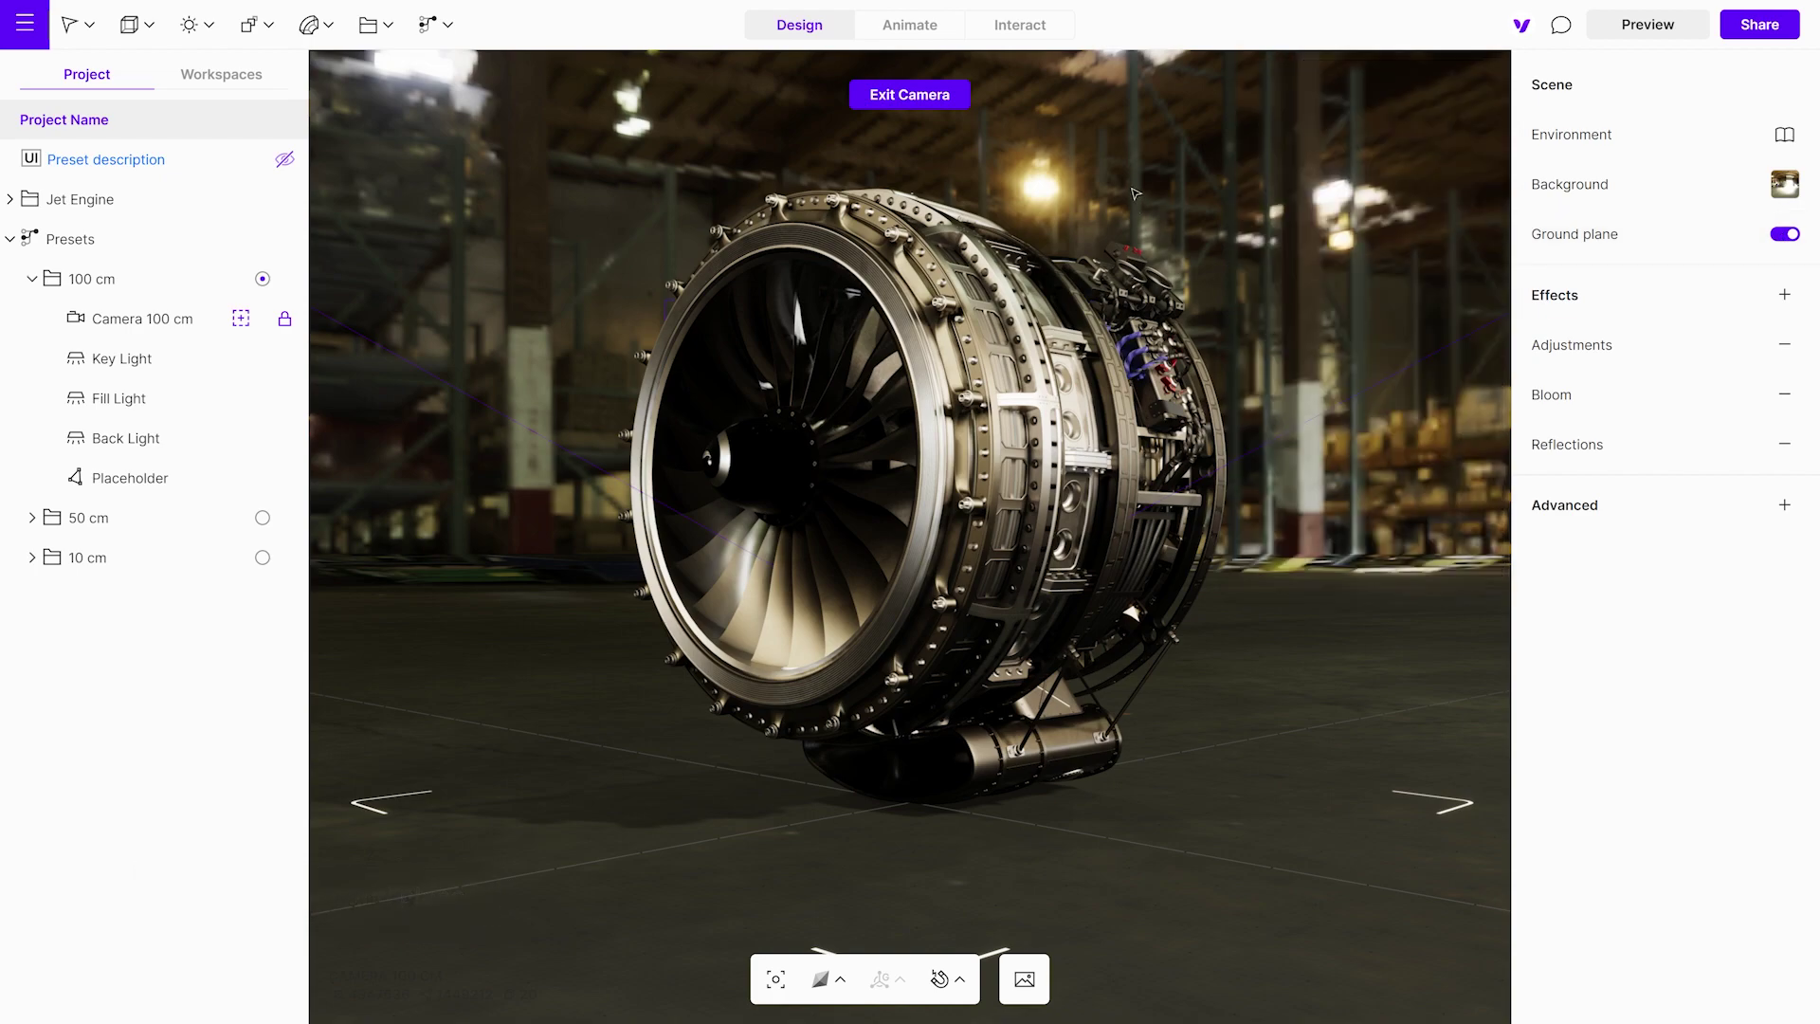
left_click(139, 26)
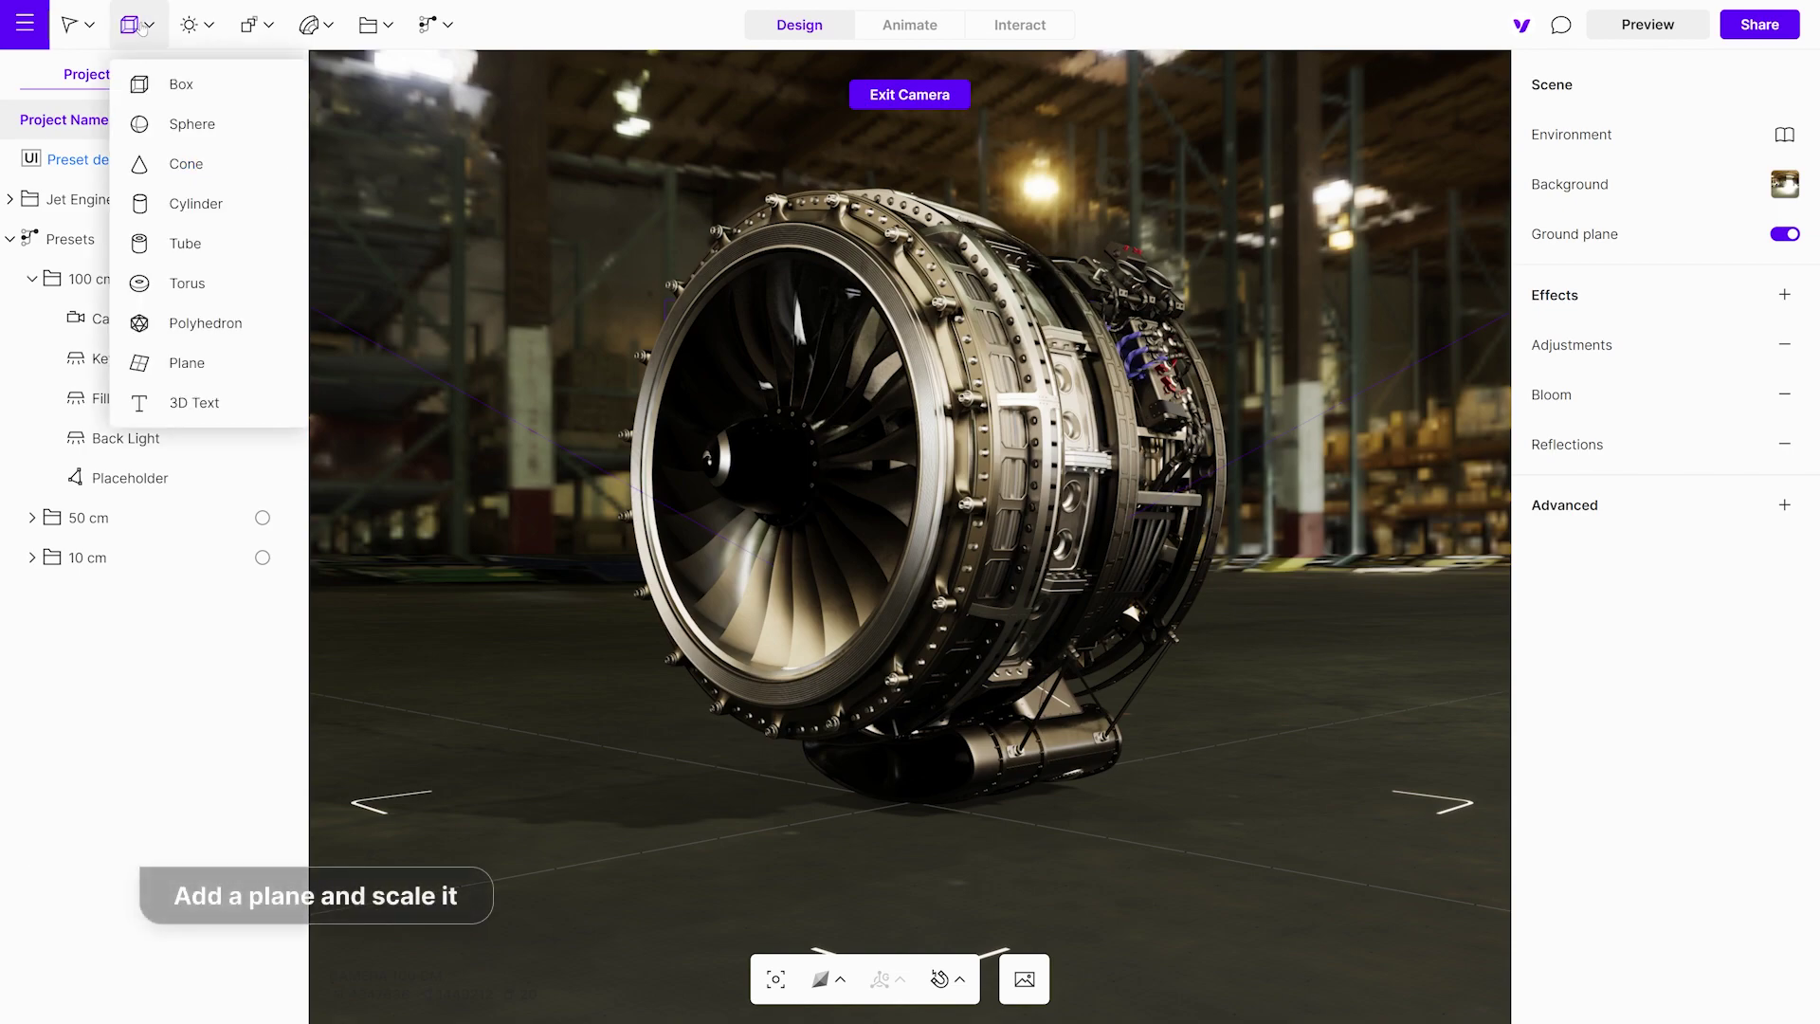
Add a Plane floor scaled to 132.14 and raised to Z 1.18 under the engine
left_click(192, 366)
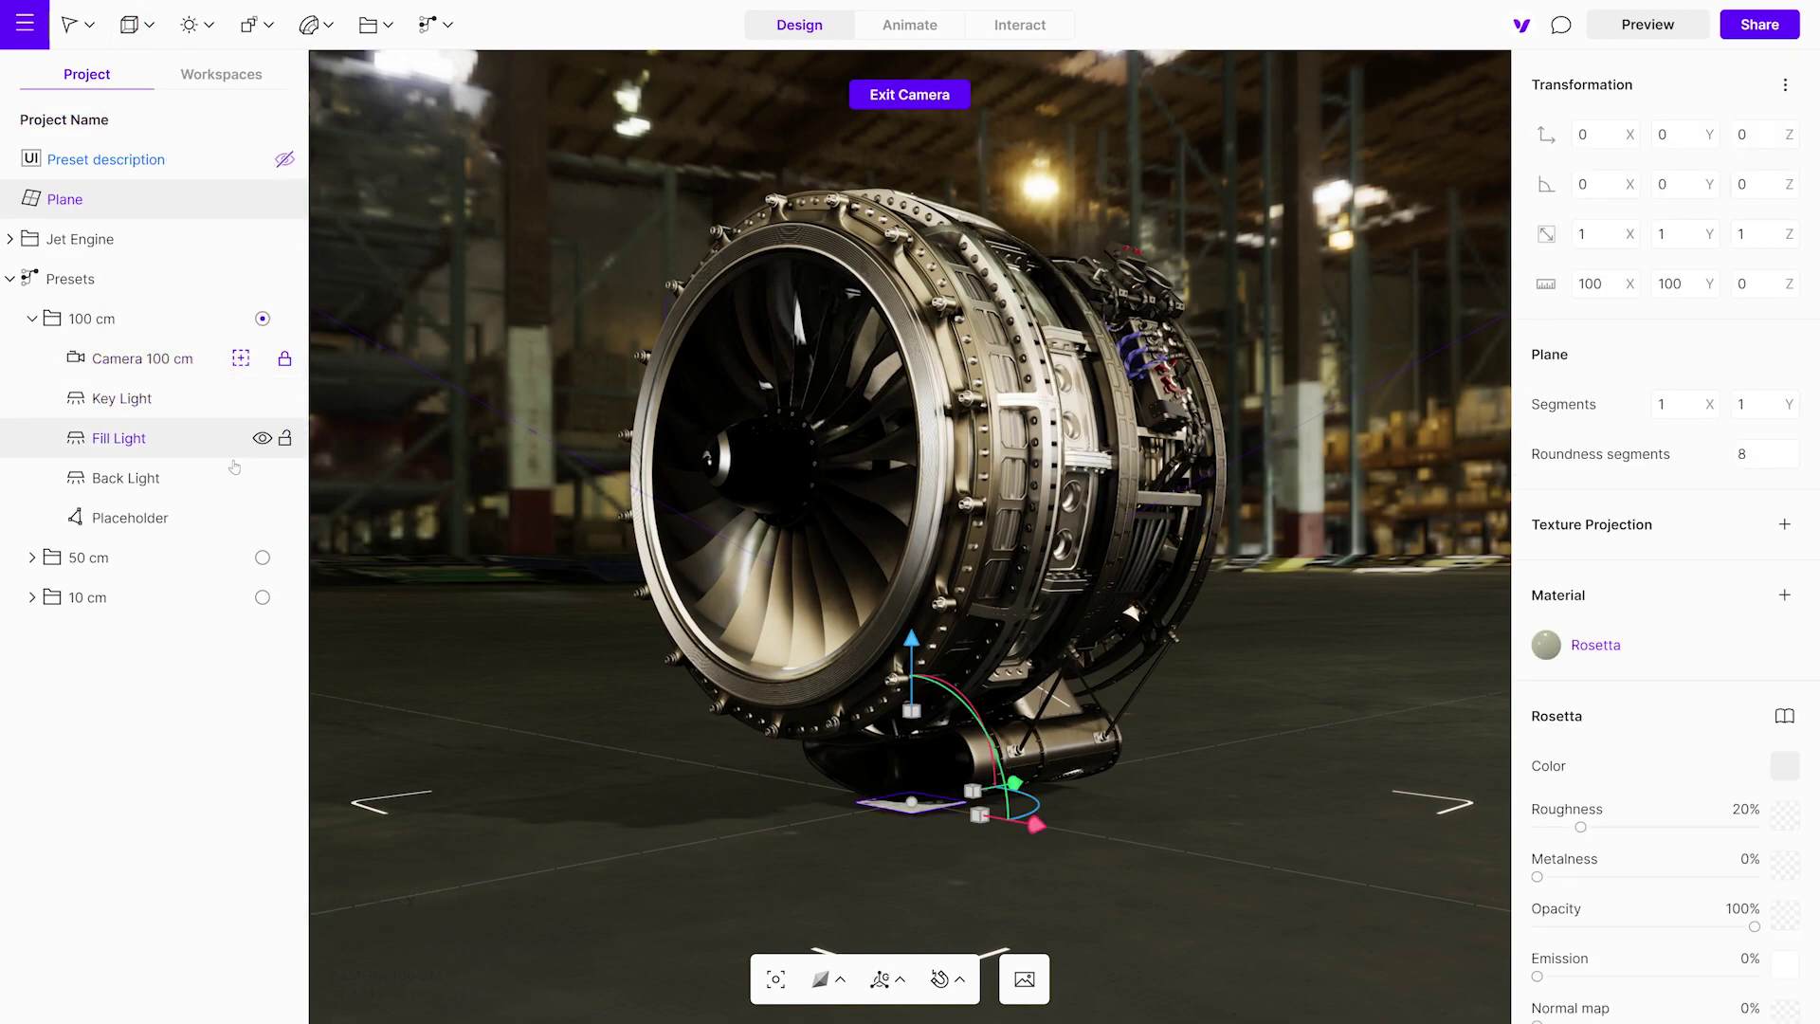
left_click_drag(973, 791, 1175, 742)
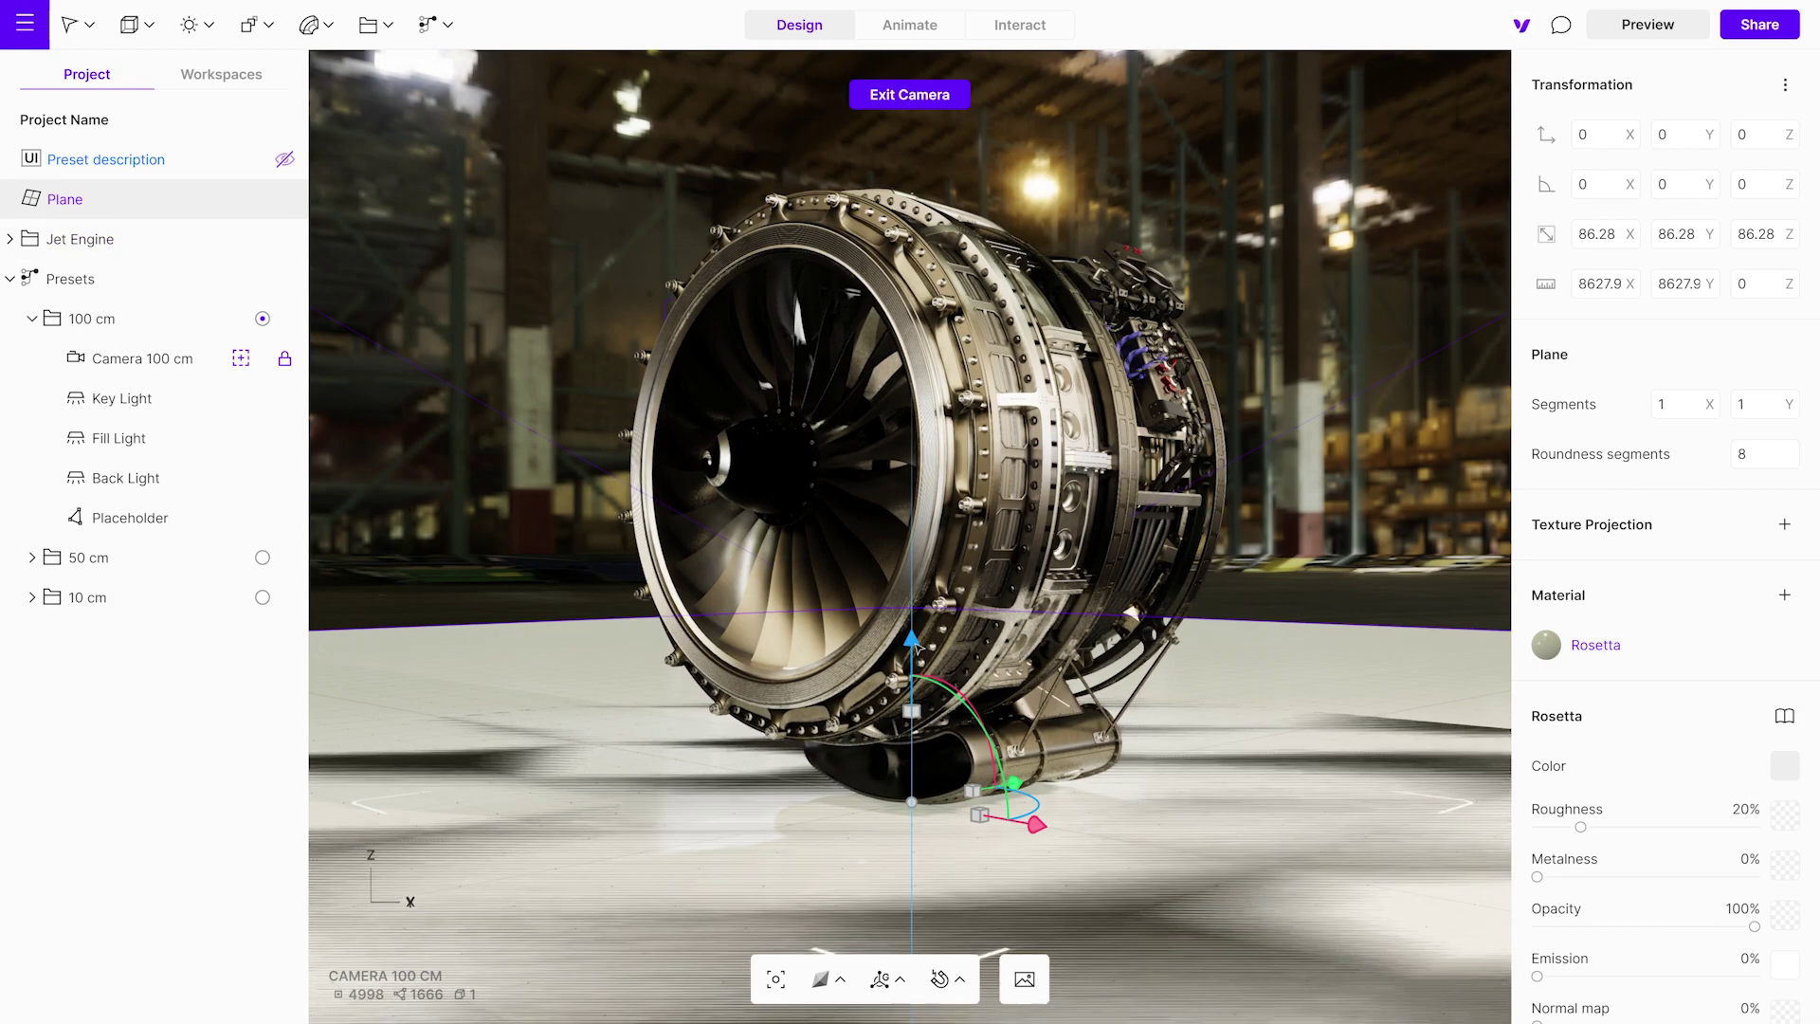
left_click_drag(912, 640, 915, 644)
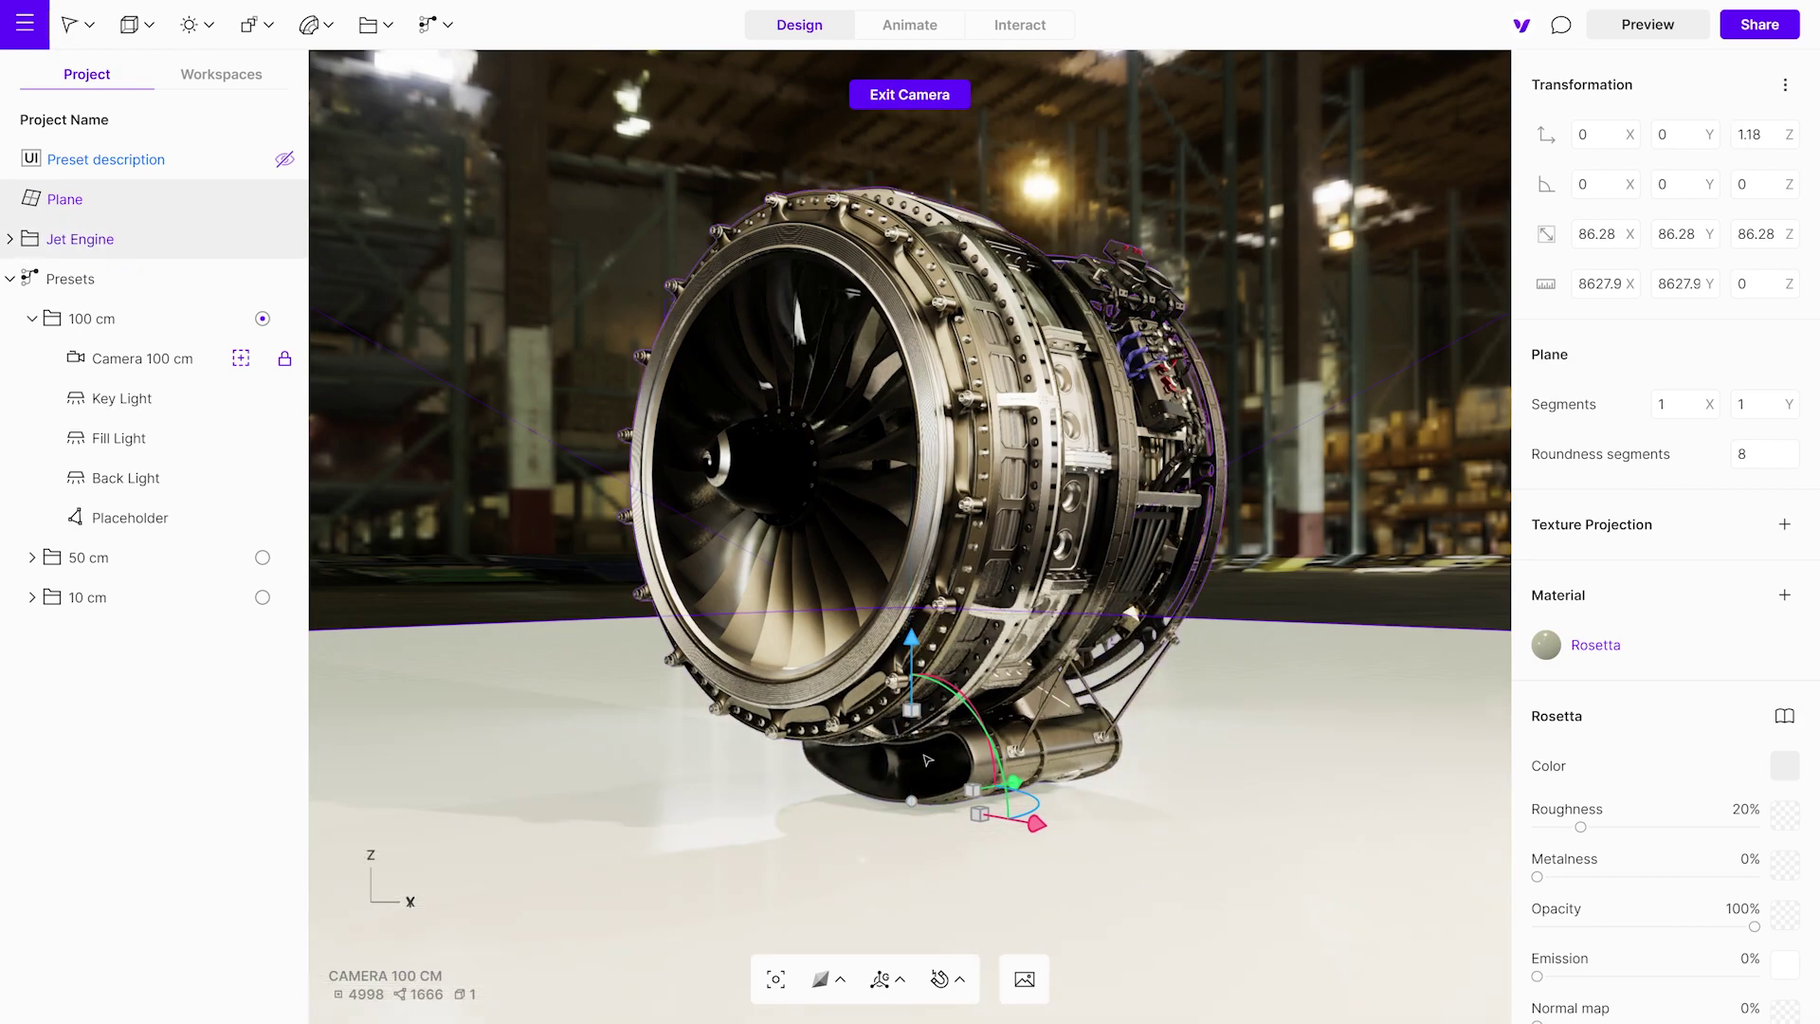
left_click_drag(973, 790, 1000, 787)
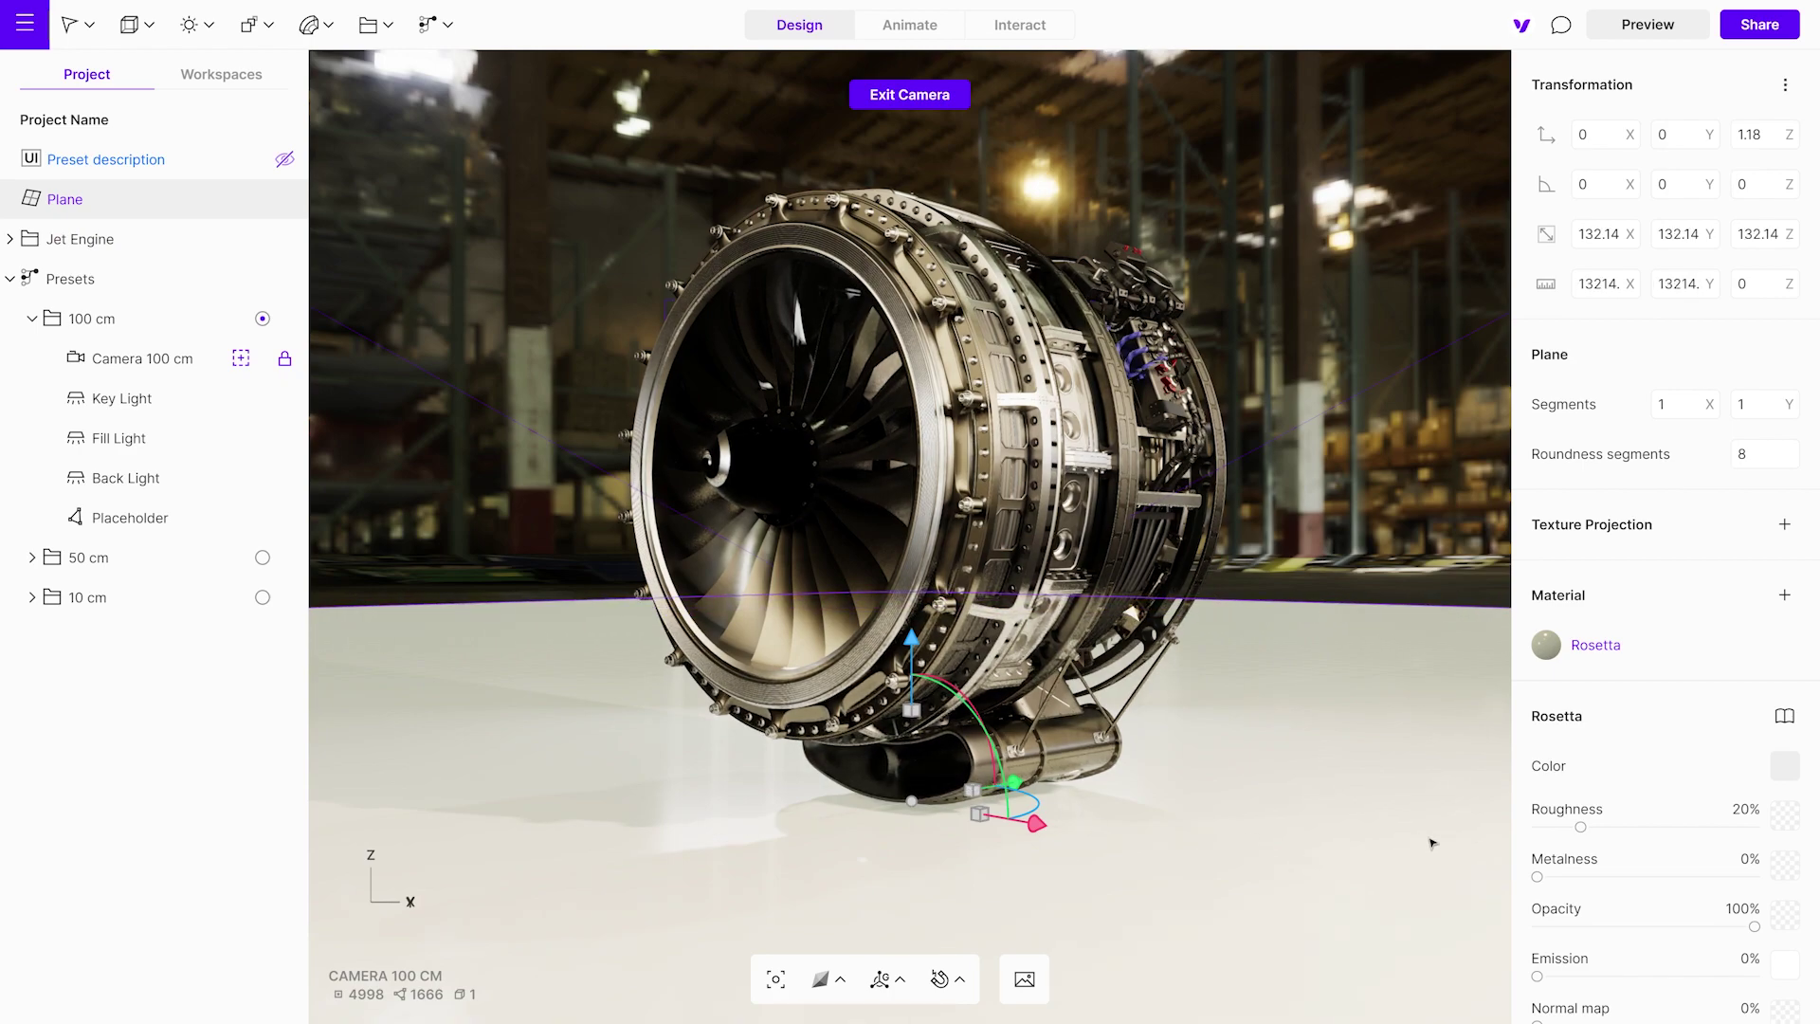
left_click(1785, 718)
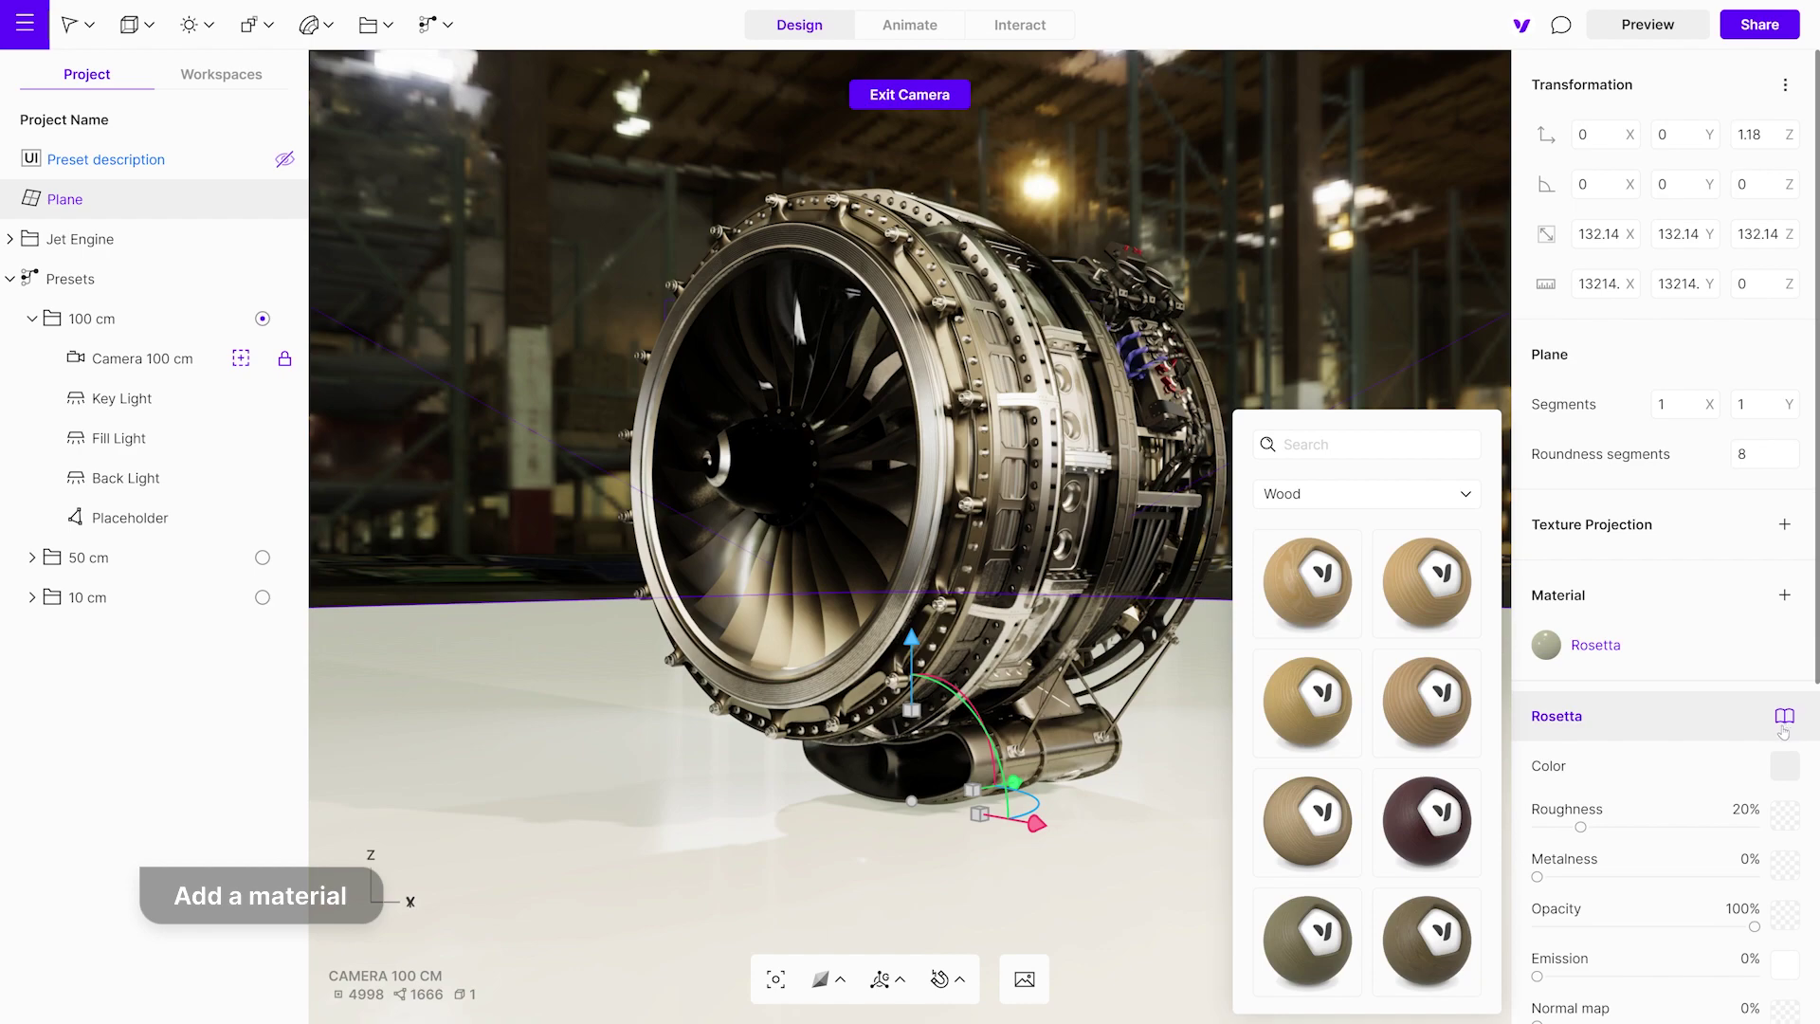
Replace the floor plane's Rosetta material with one from the Concrete category
left_click(1465, 493)
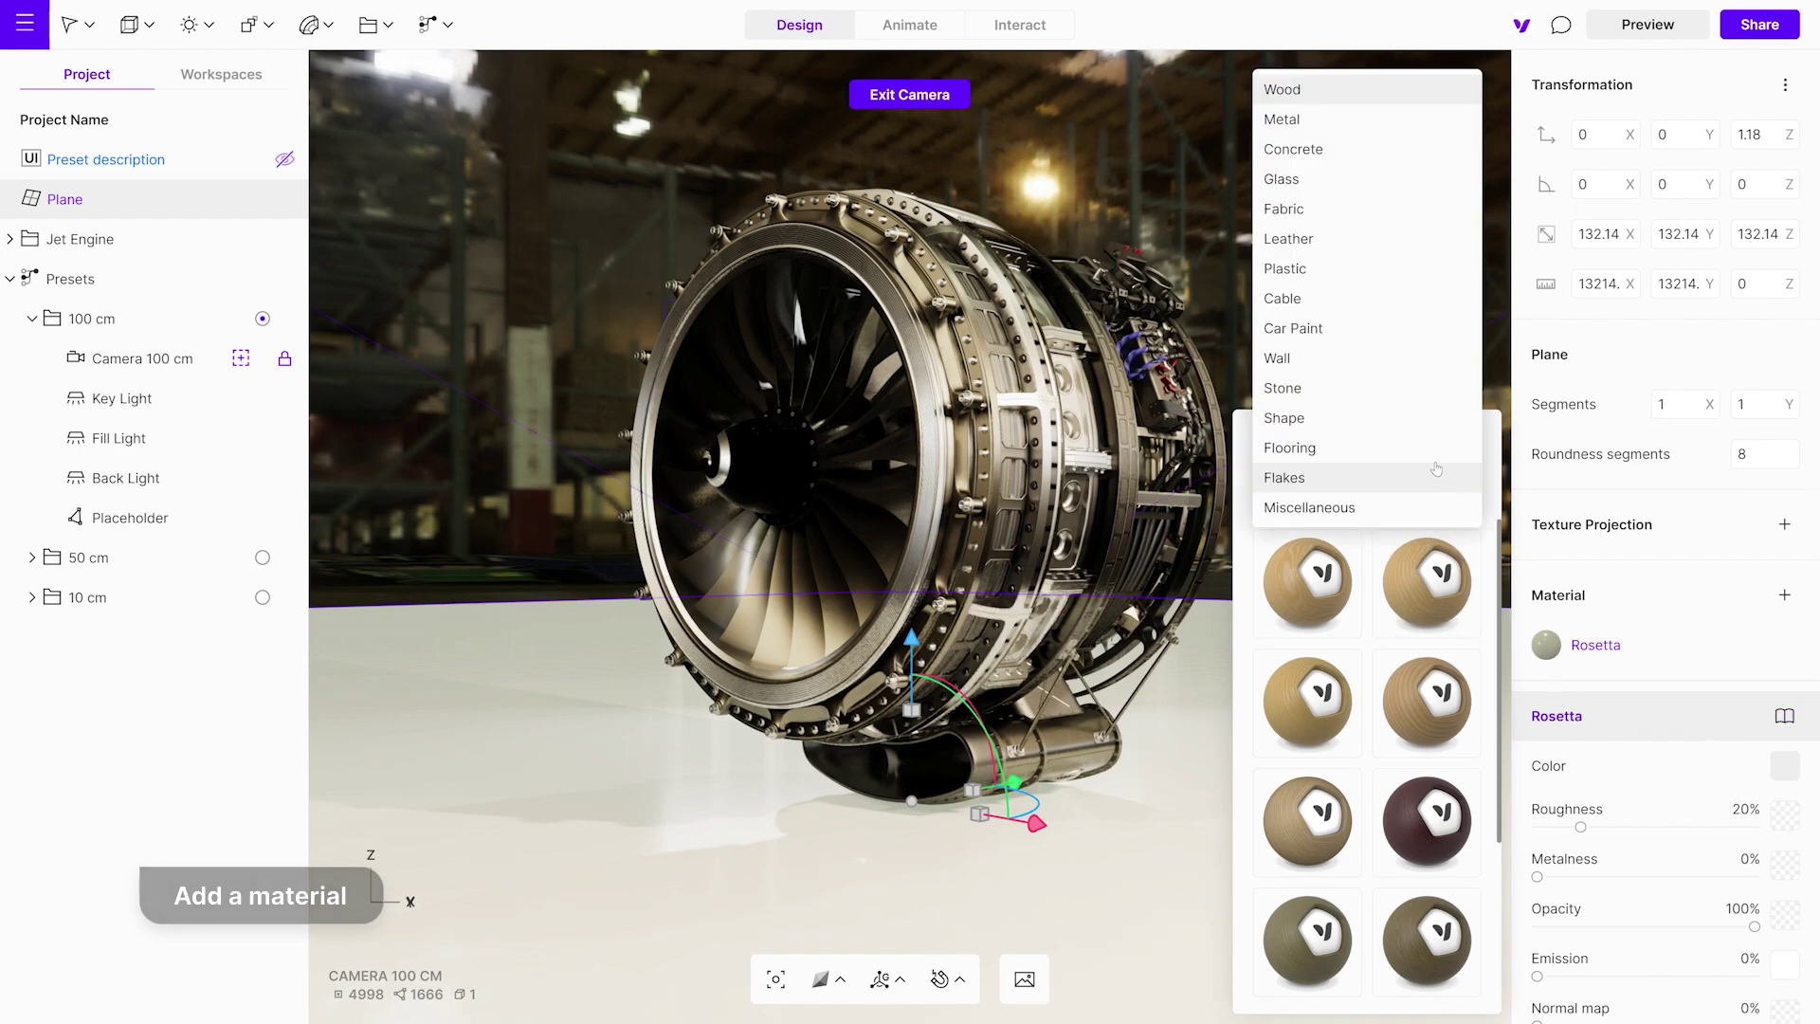
left_click(1344, 152)
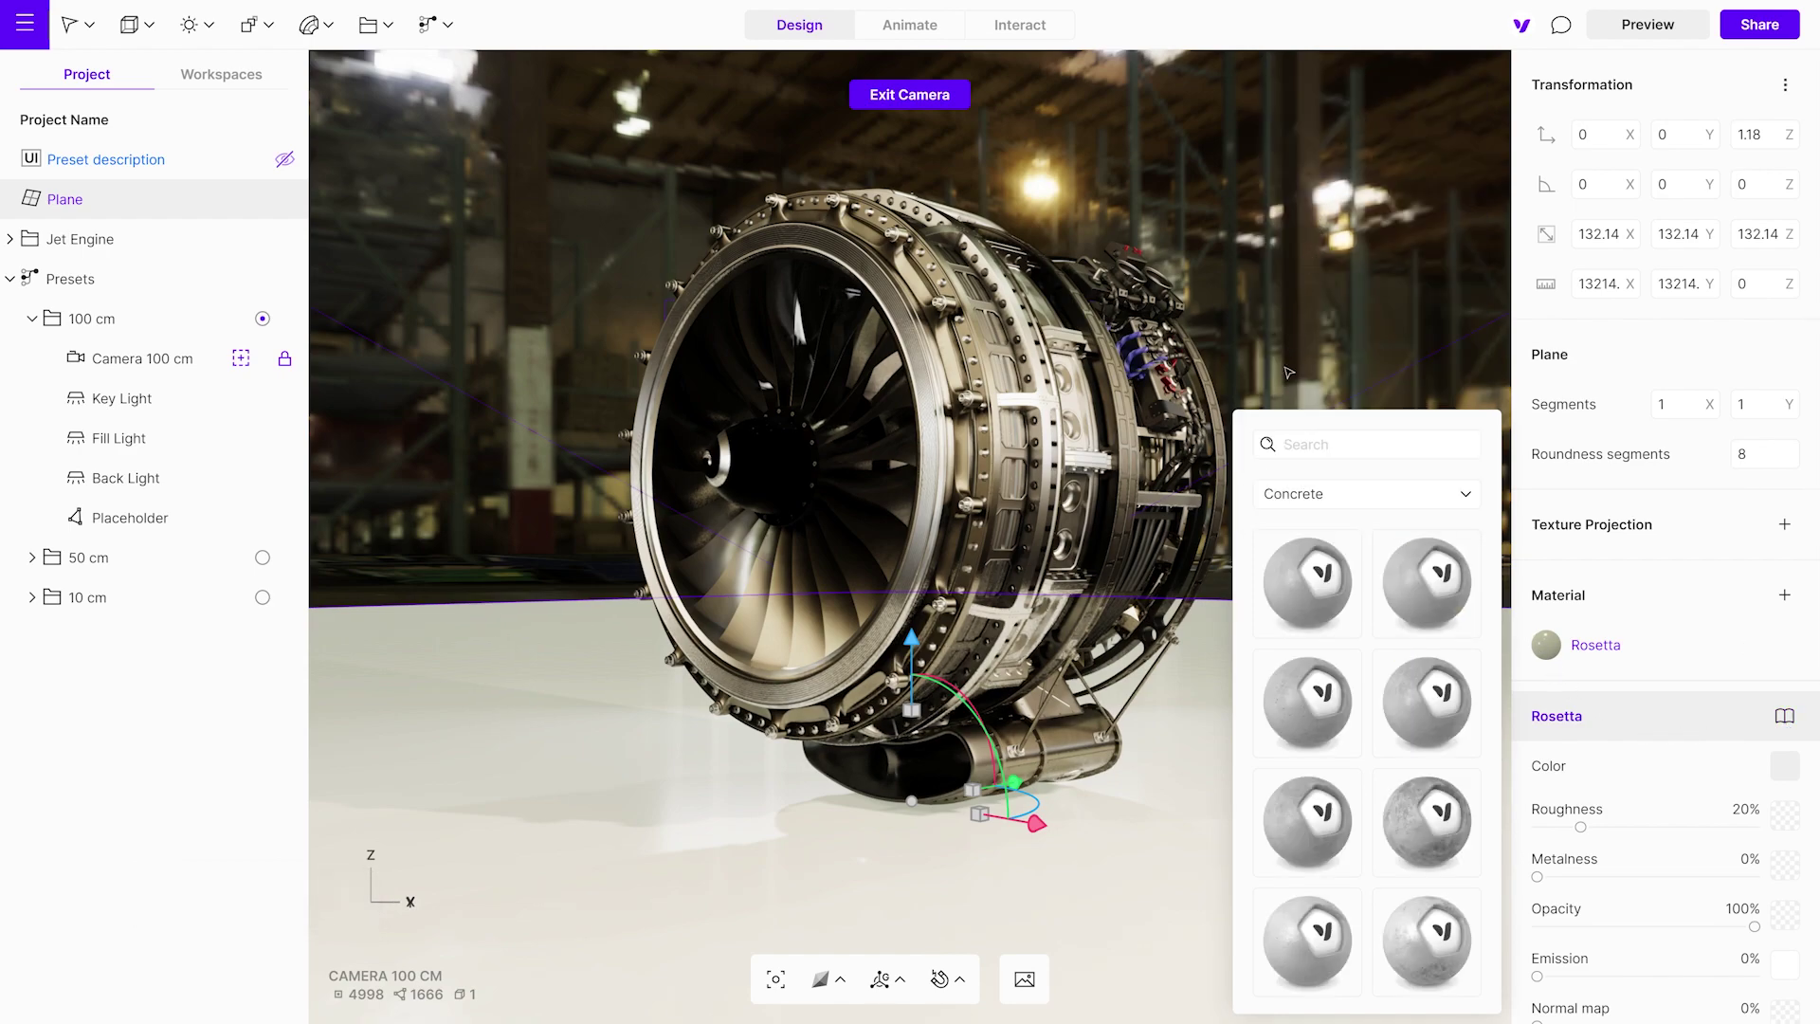
scroll(1313, 720, "down", 5)
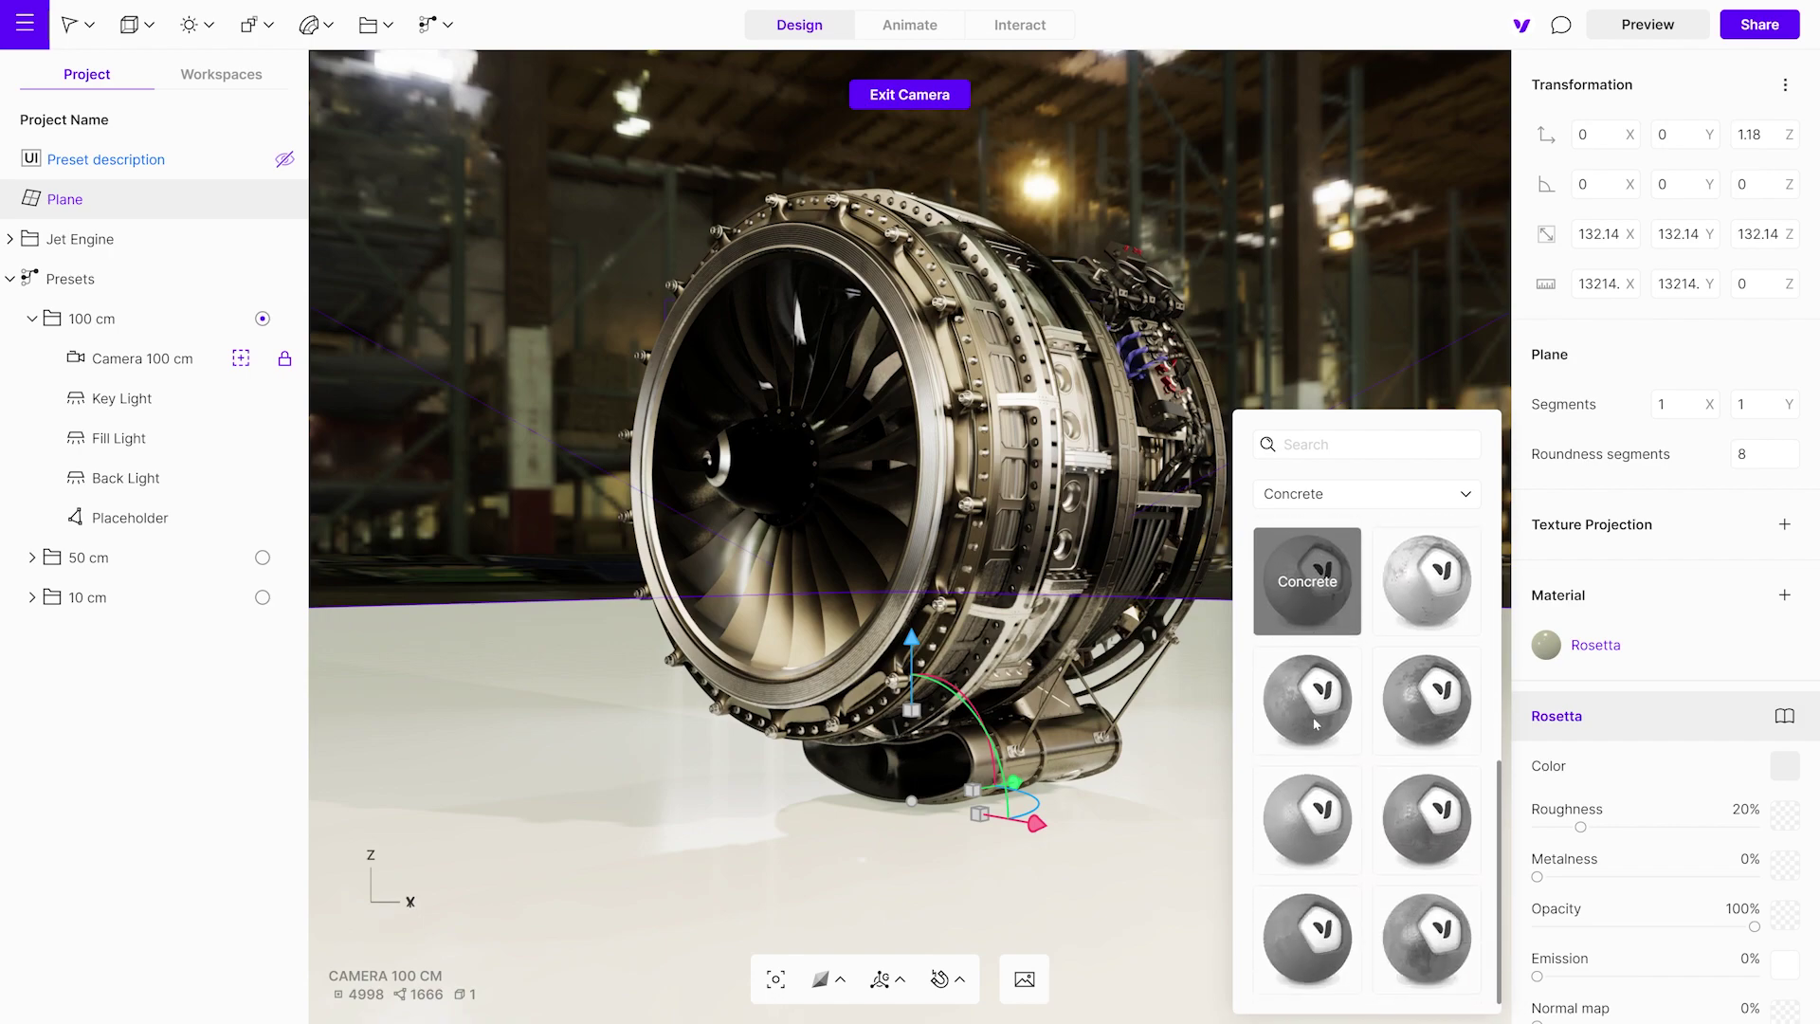
scroll(1316, 720, "up", 1)
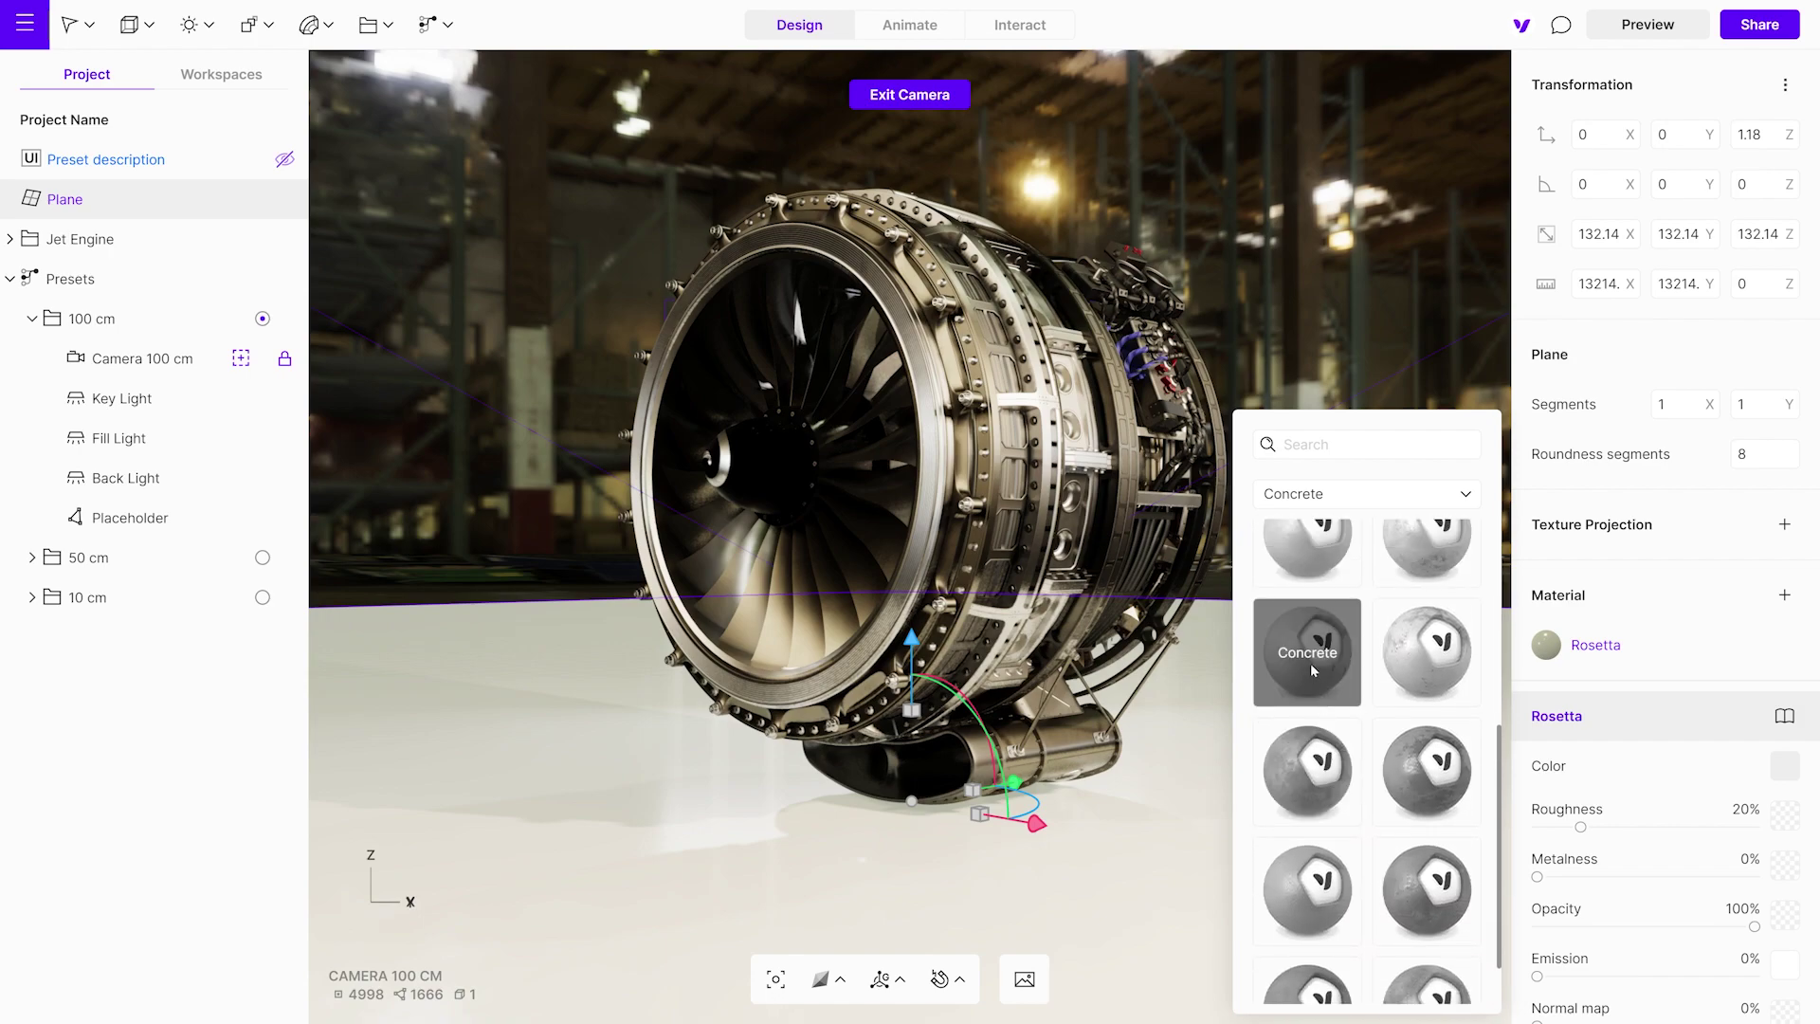
left_click(1310, 663)
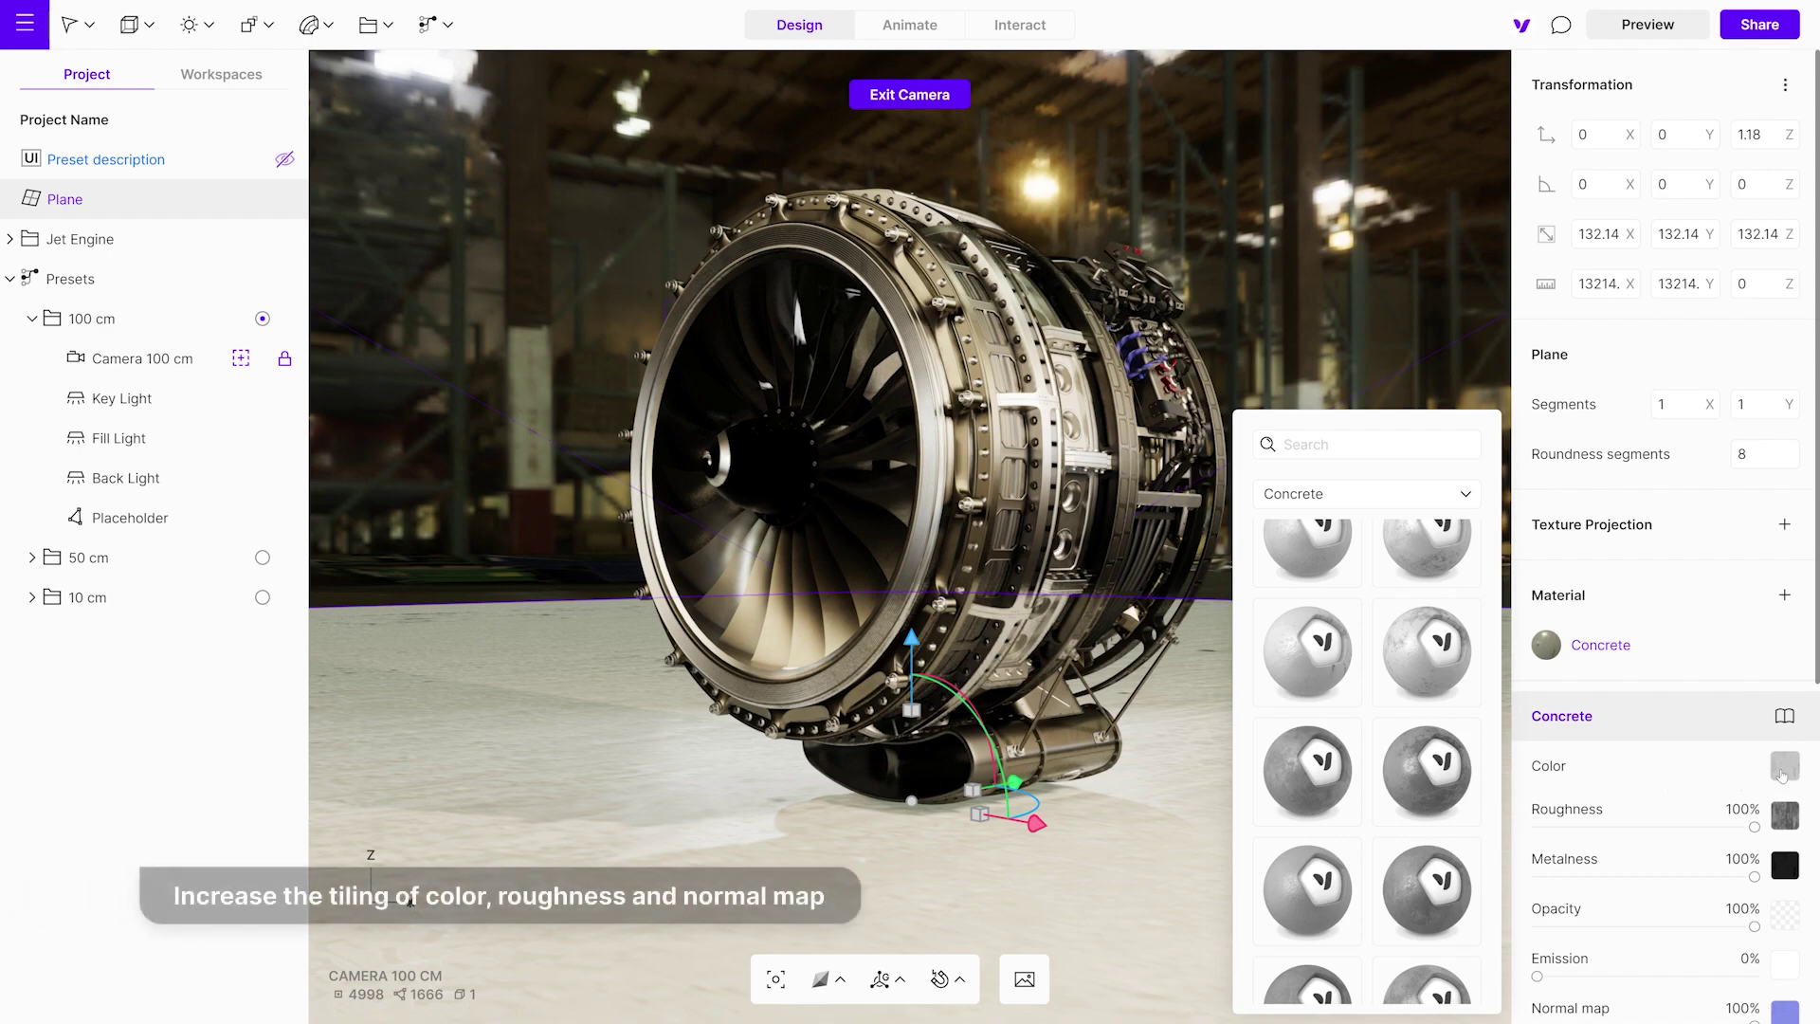
scroll(1780, 768, "down", 3)
Tile the floor's concrete color and roughness textures 15 by 15
left_click(1784, 553)
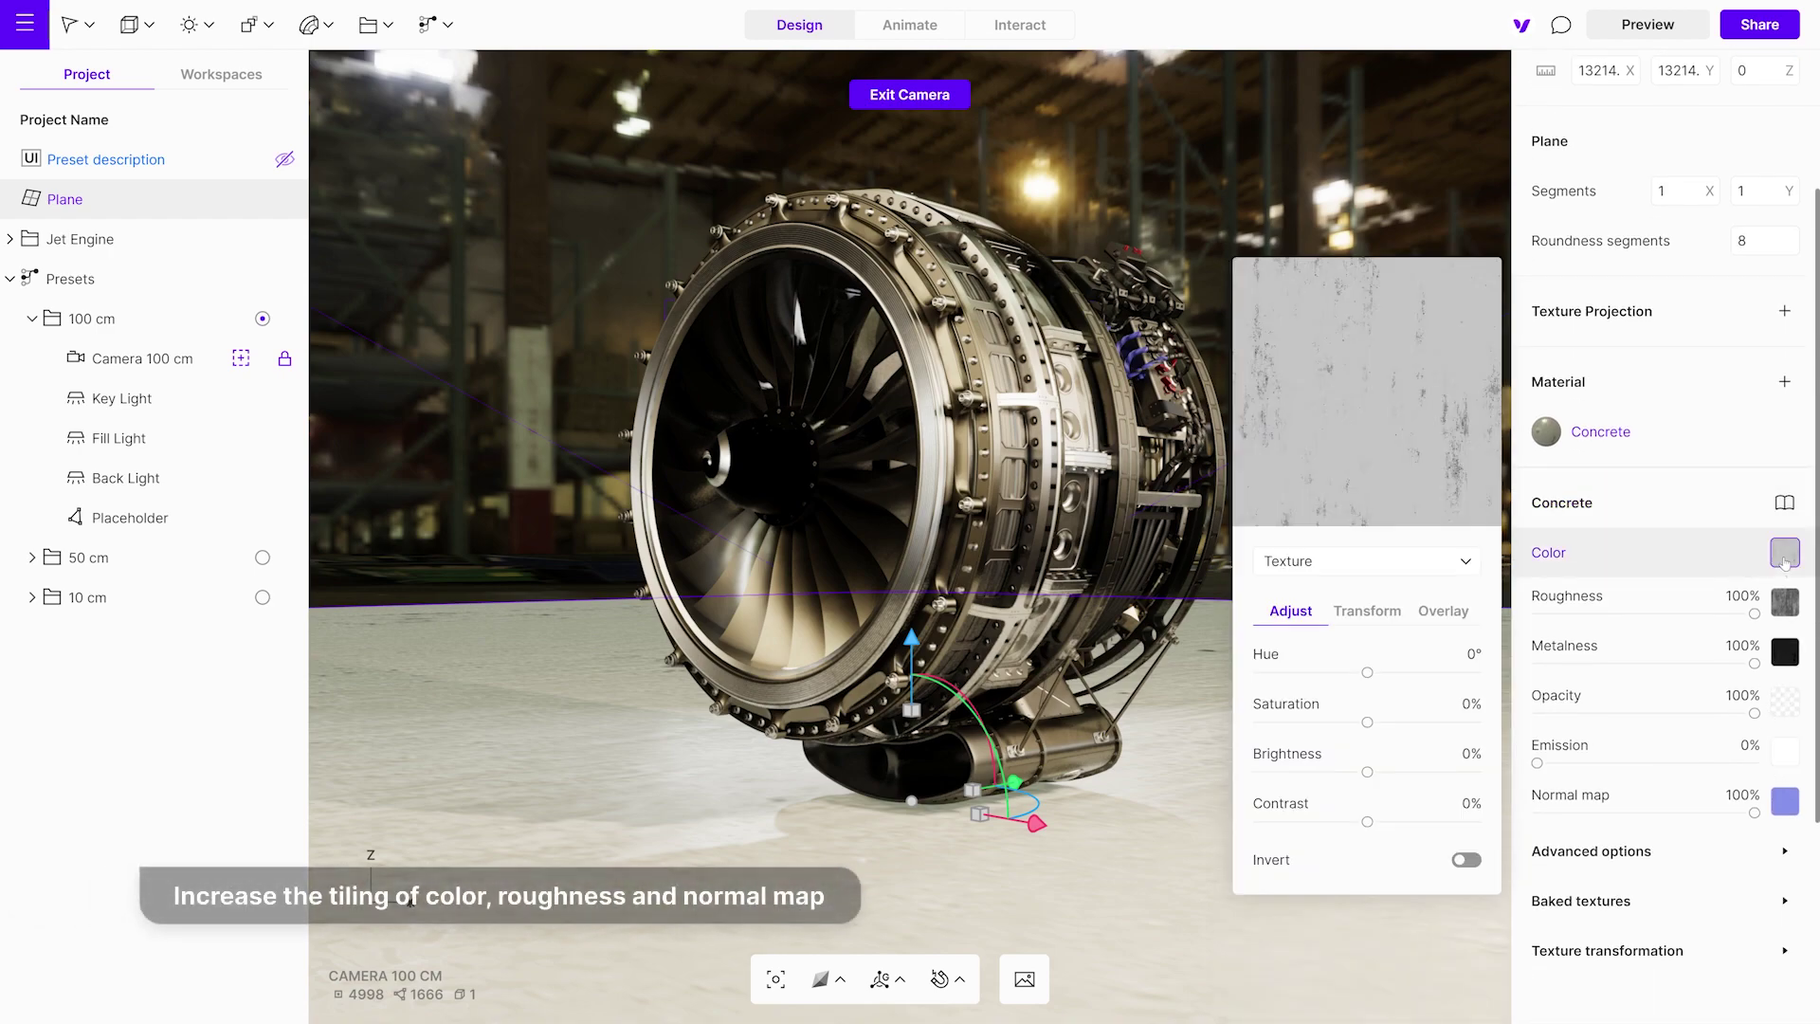
left_click(1367, 611)
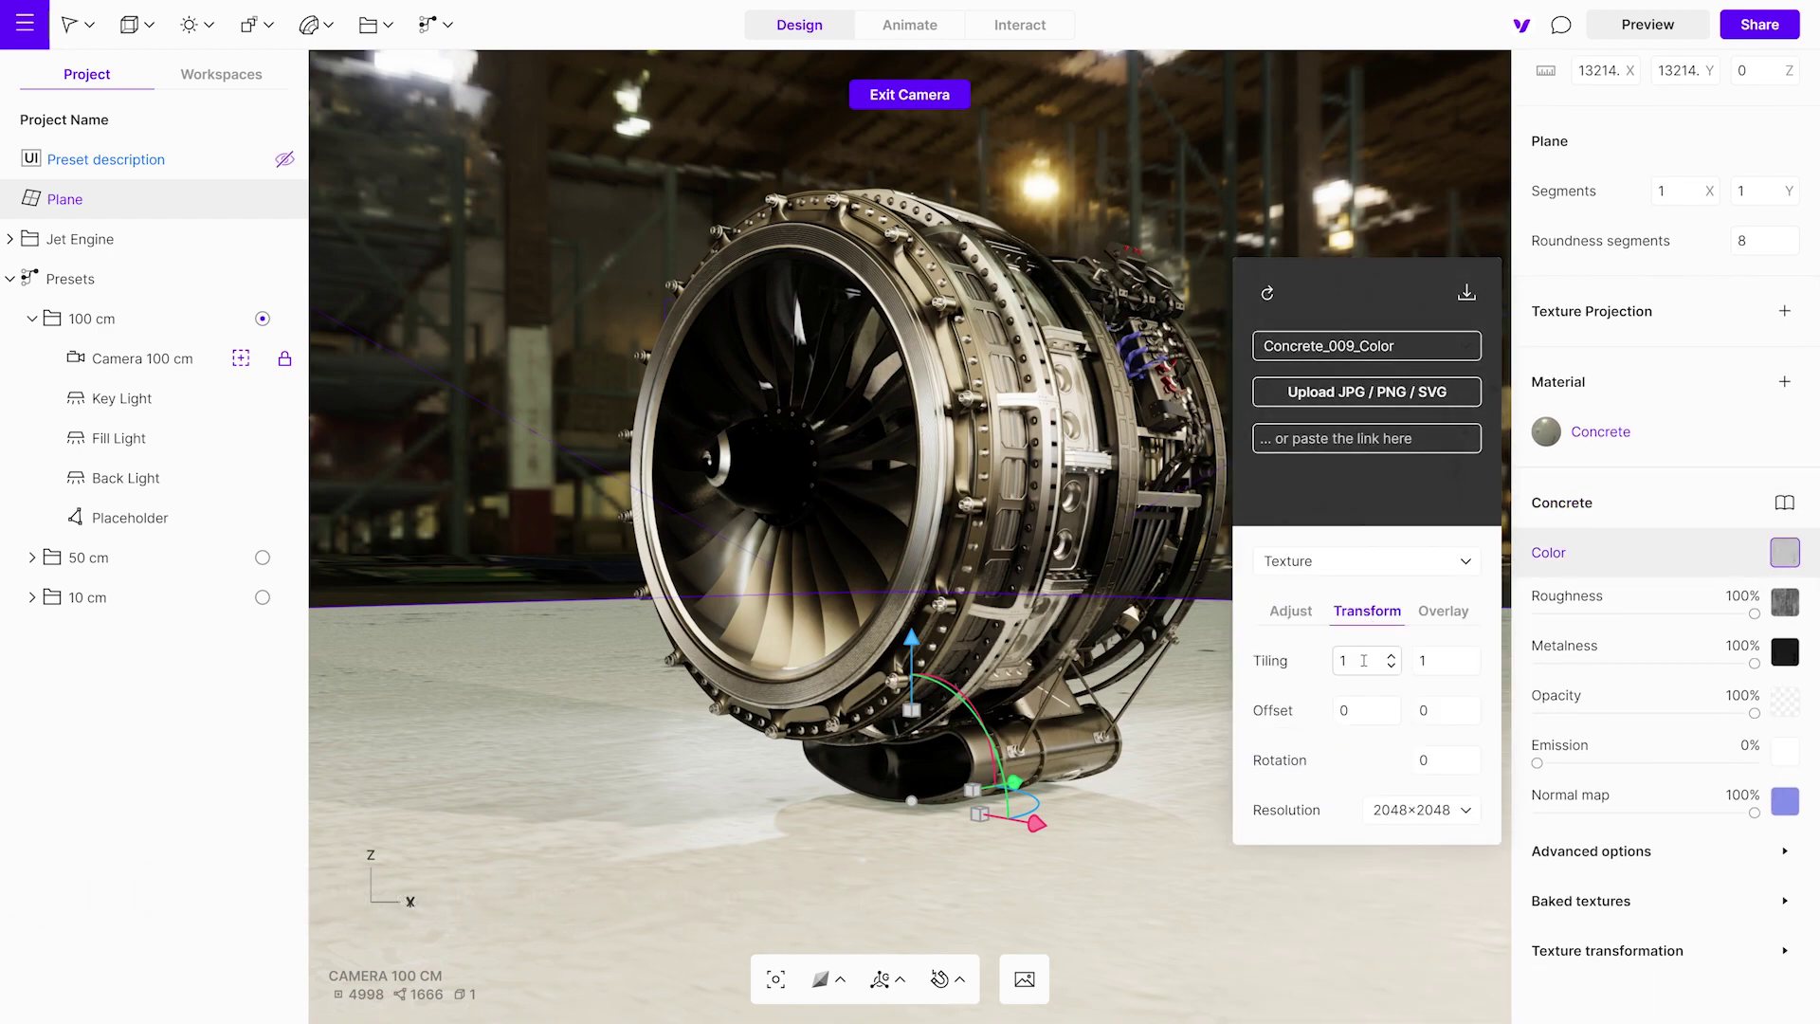
left_click(1439, 663)
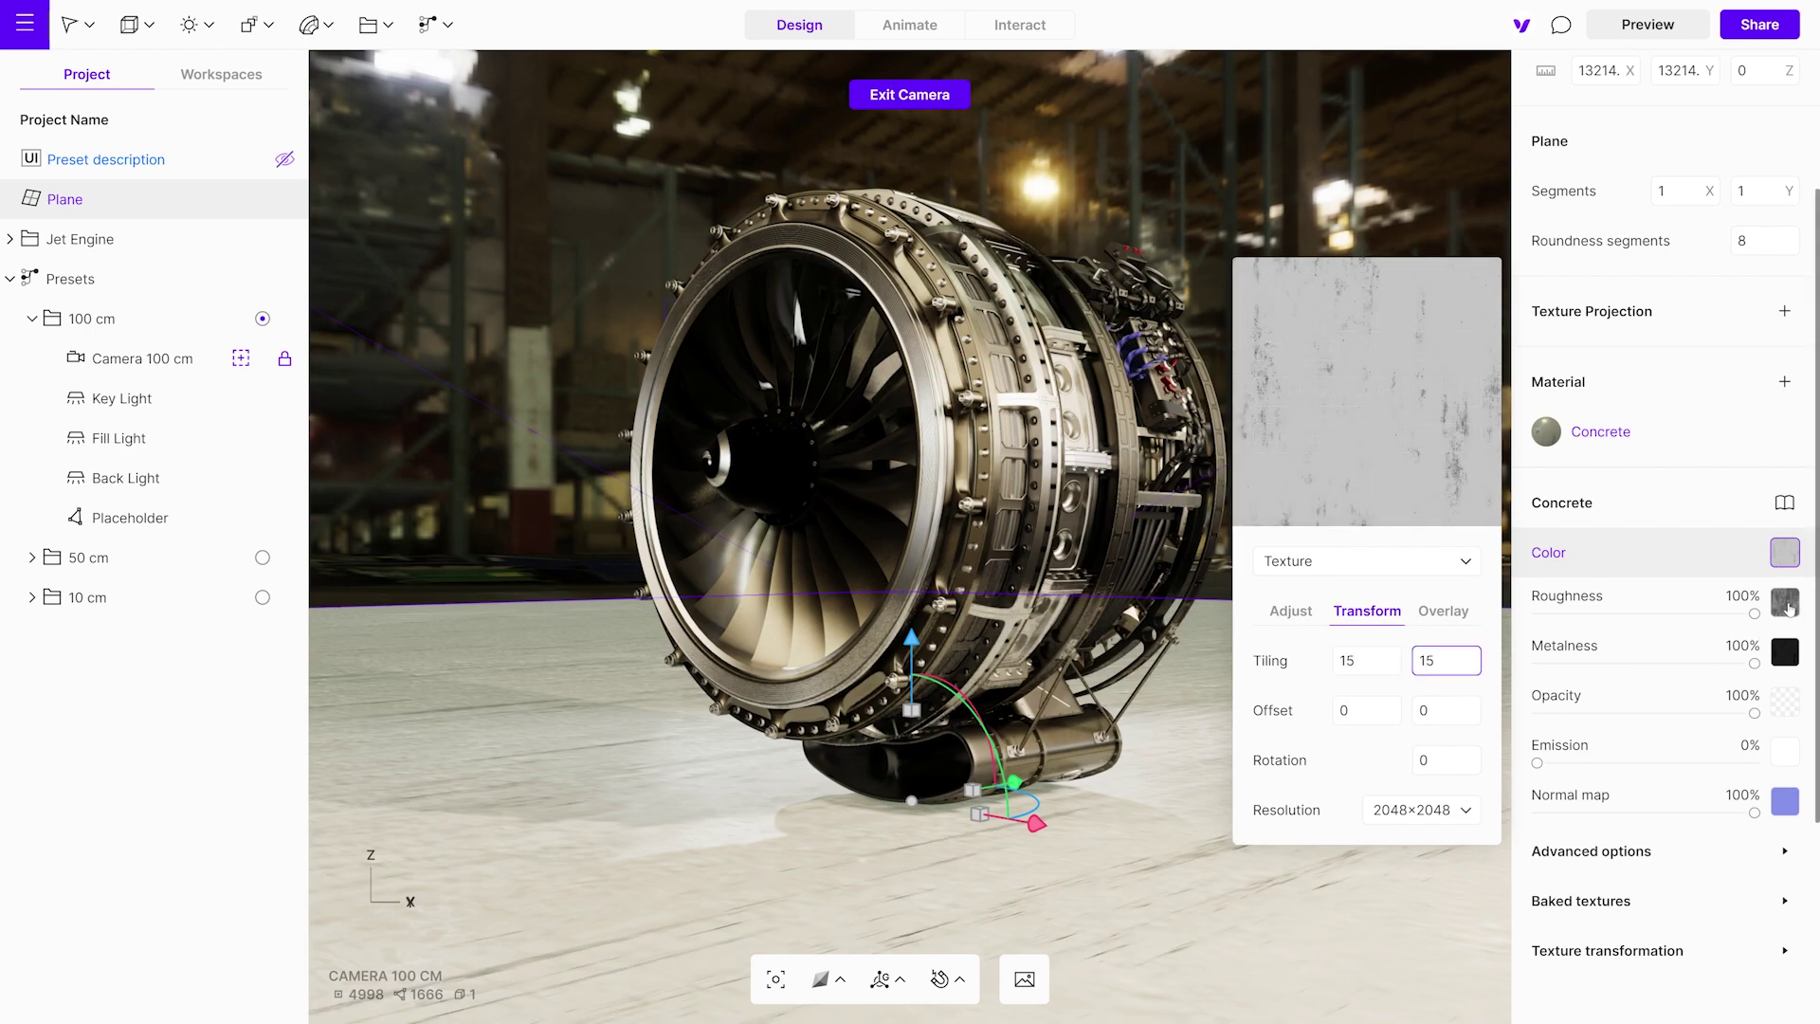
left_click(1785, 602)
left_click(1425, 661)
left_click(1365, 710)
type("15")
left_click(1426, 711)
type("15")
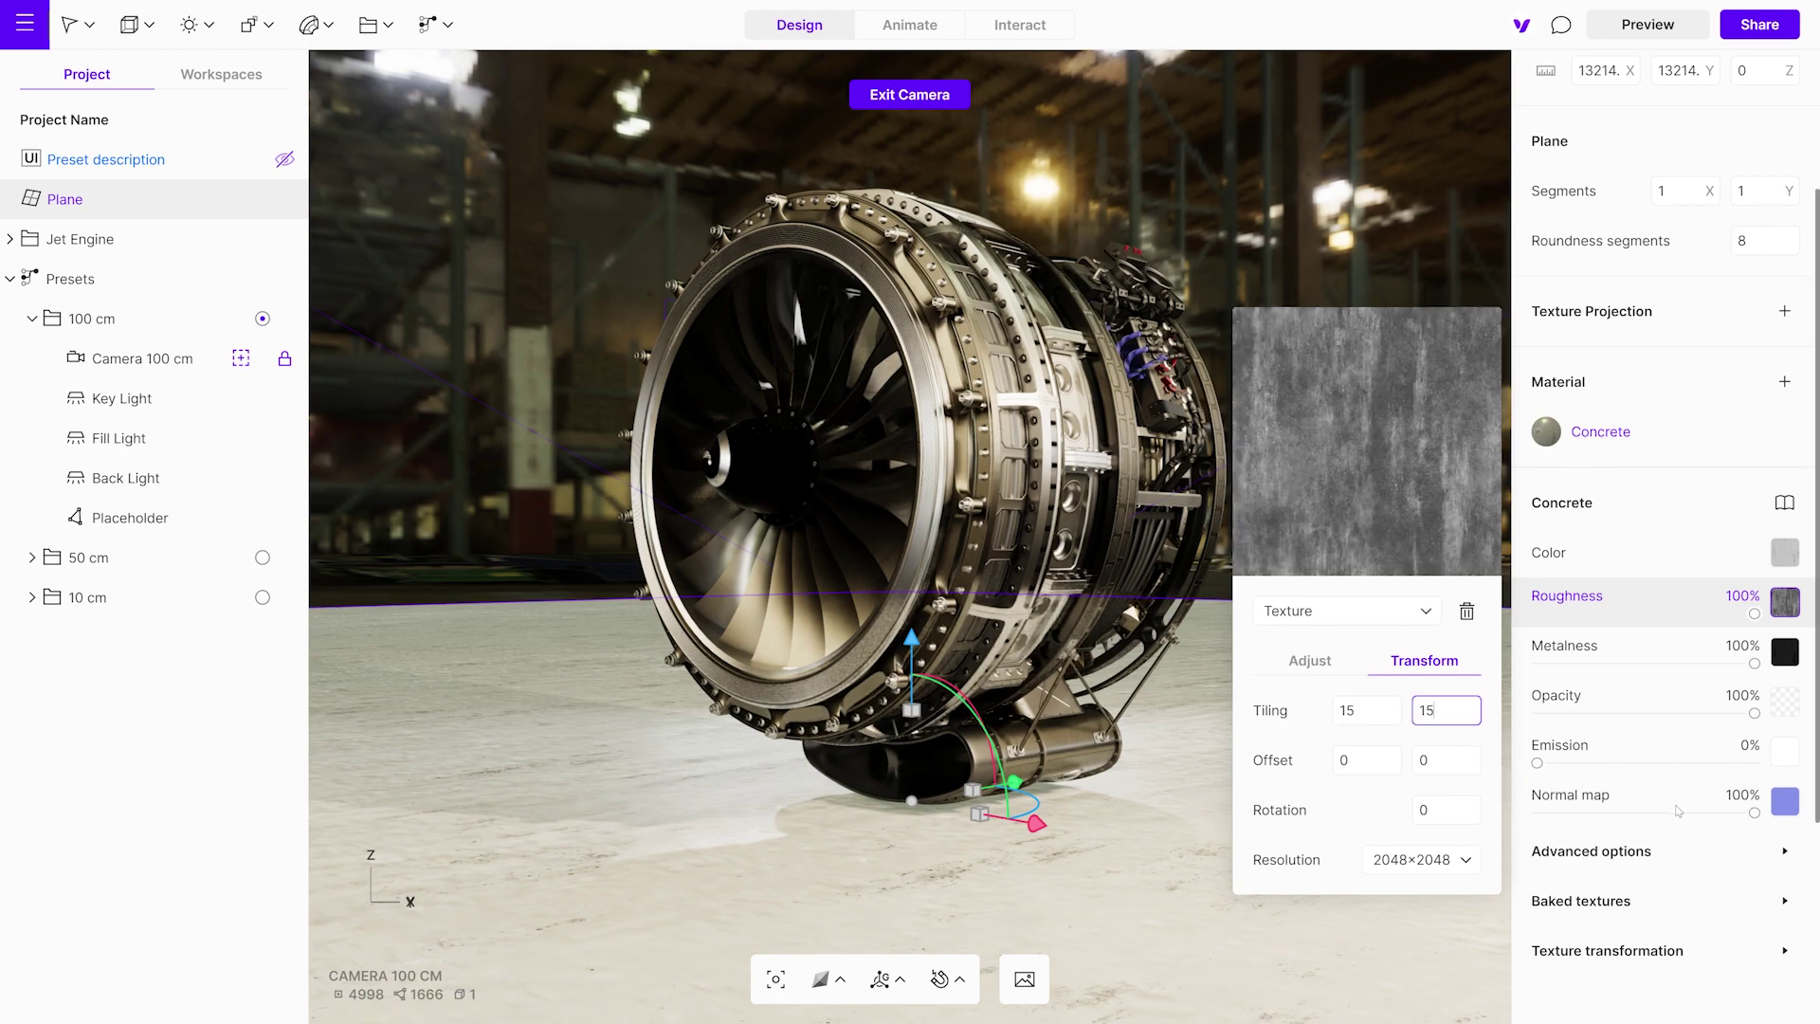
Tile the floor's normal map texture 15 by 15 as well
left_click(1785, 801)
left_click(1429, 858)
left_click(1365, 908)
type("15")
left_click(1431, 912)
type("15")
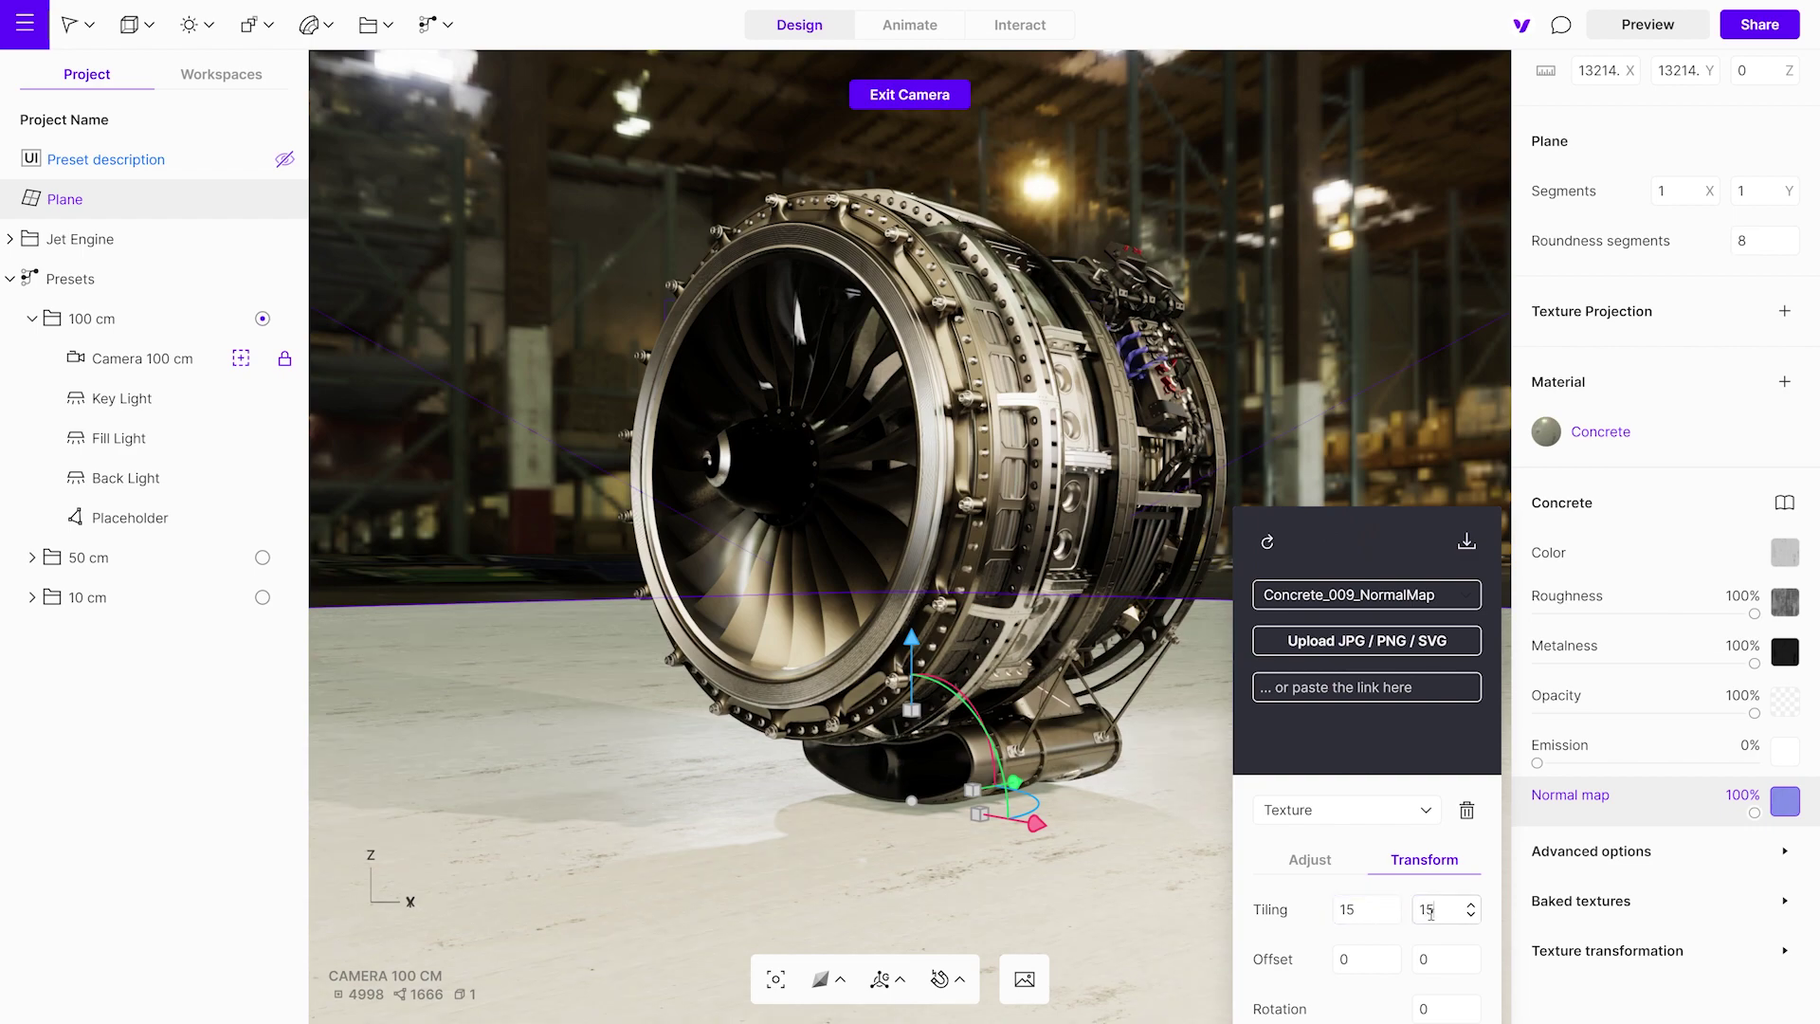
left_click(1183, 845)
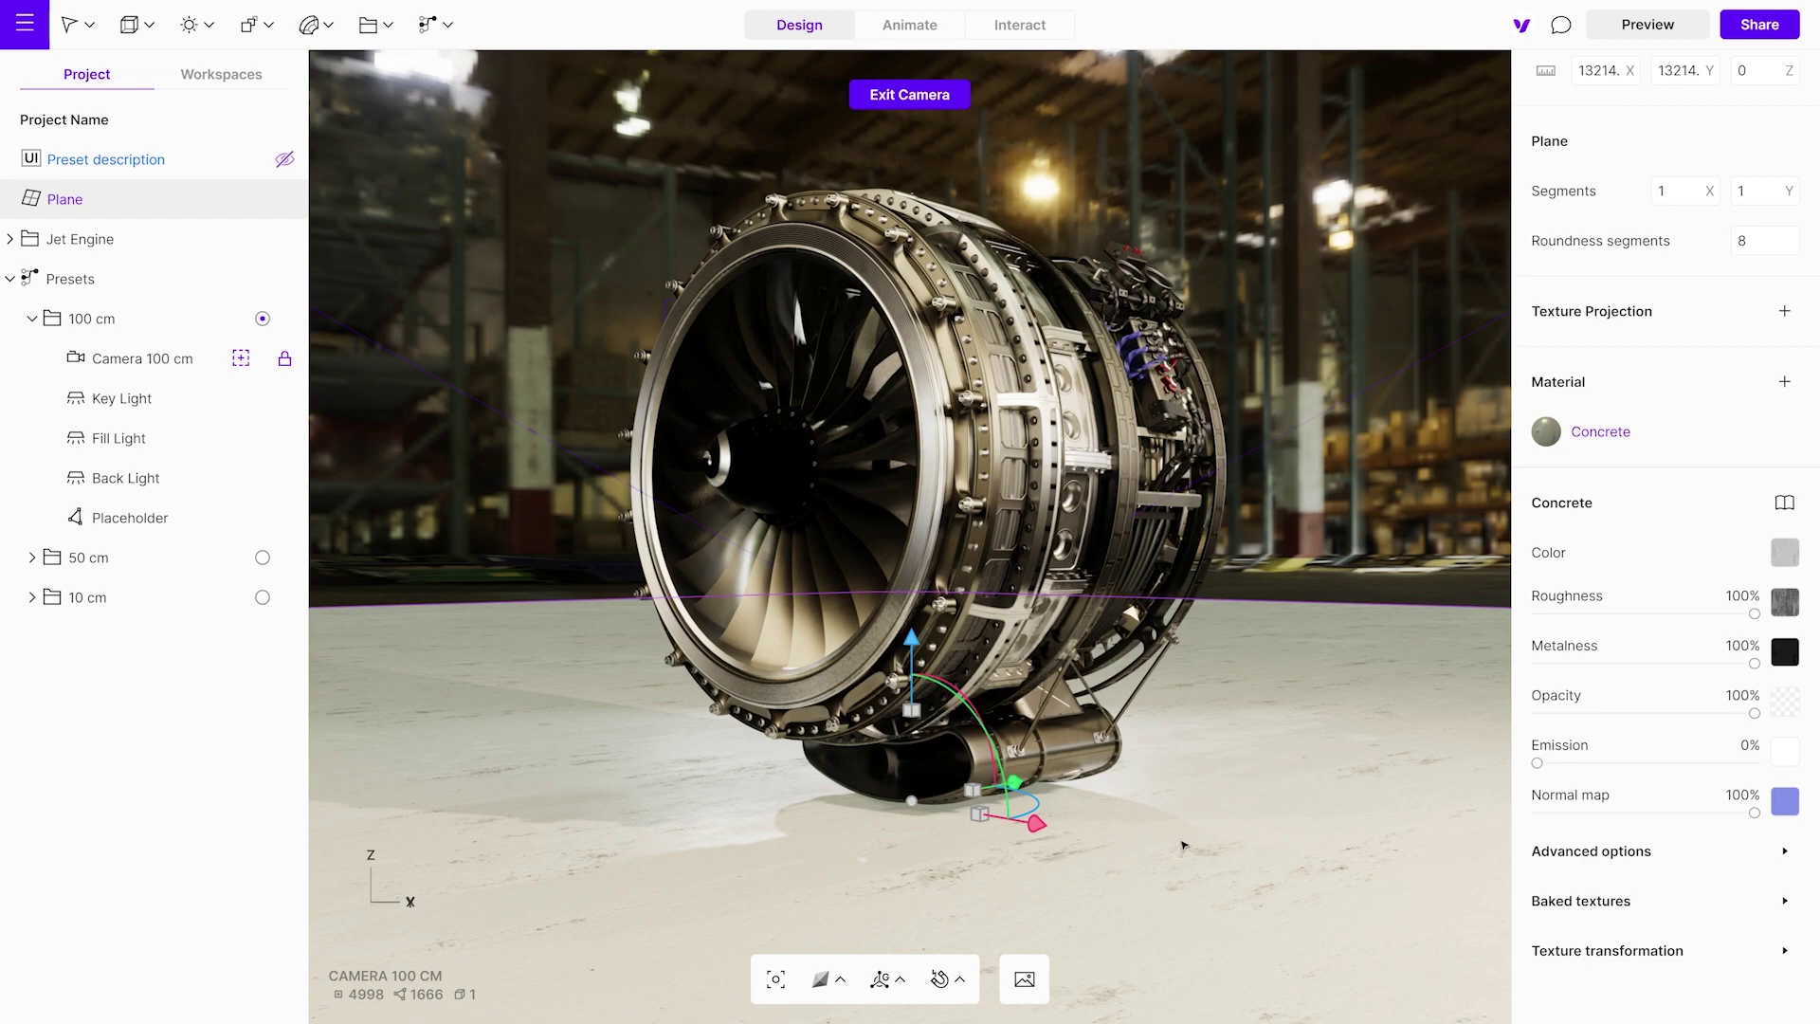
Give the floor's opacity a Radial gradient texture whose outer stop is black (0% brightness)
left_click(1783, 704)
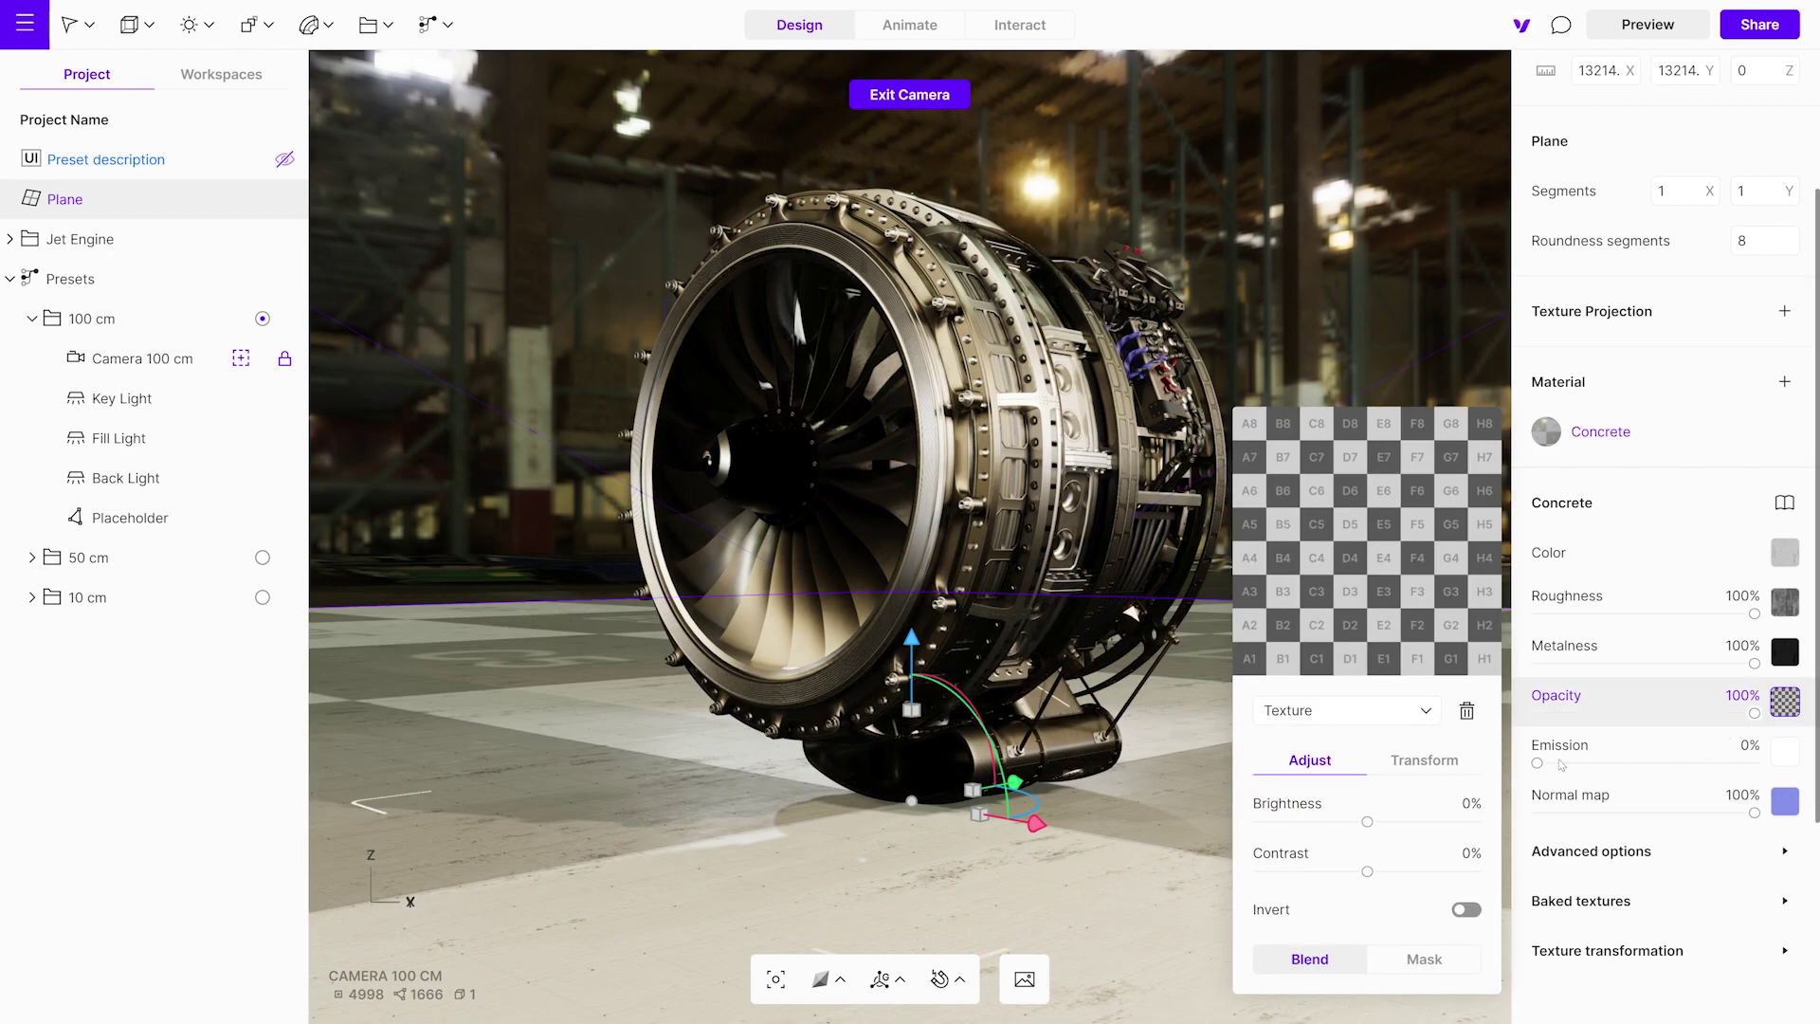
left_click(1426, 712)
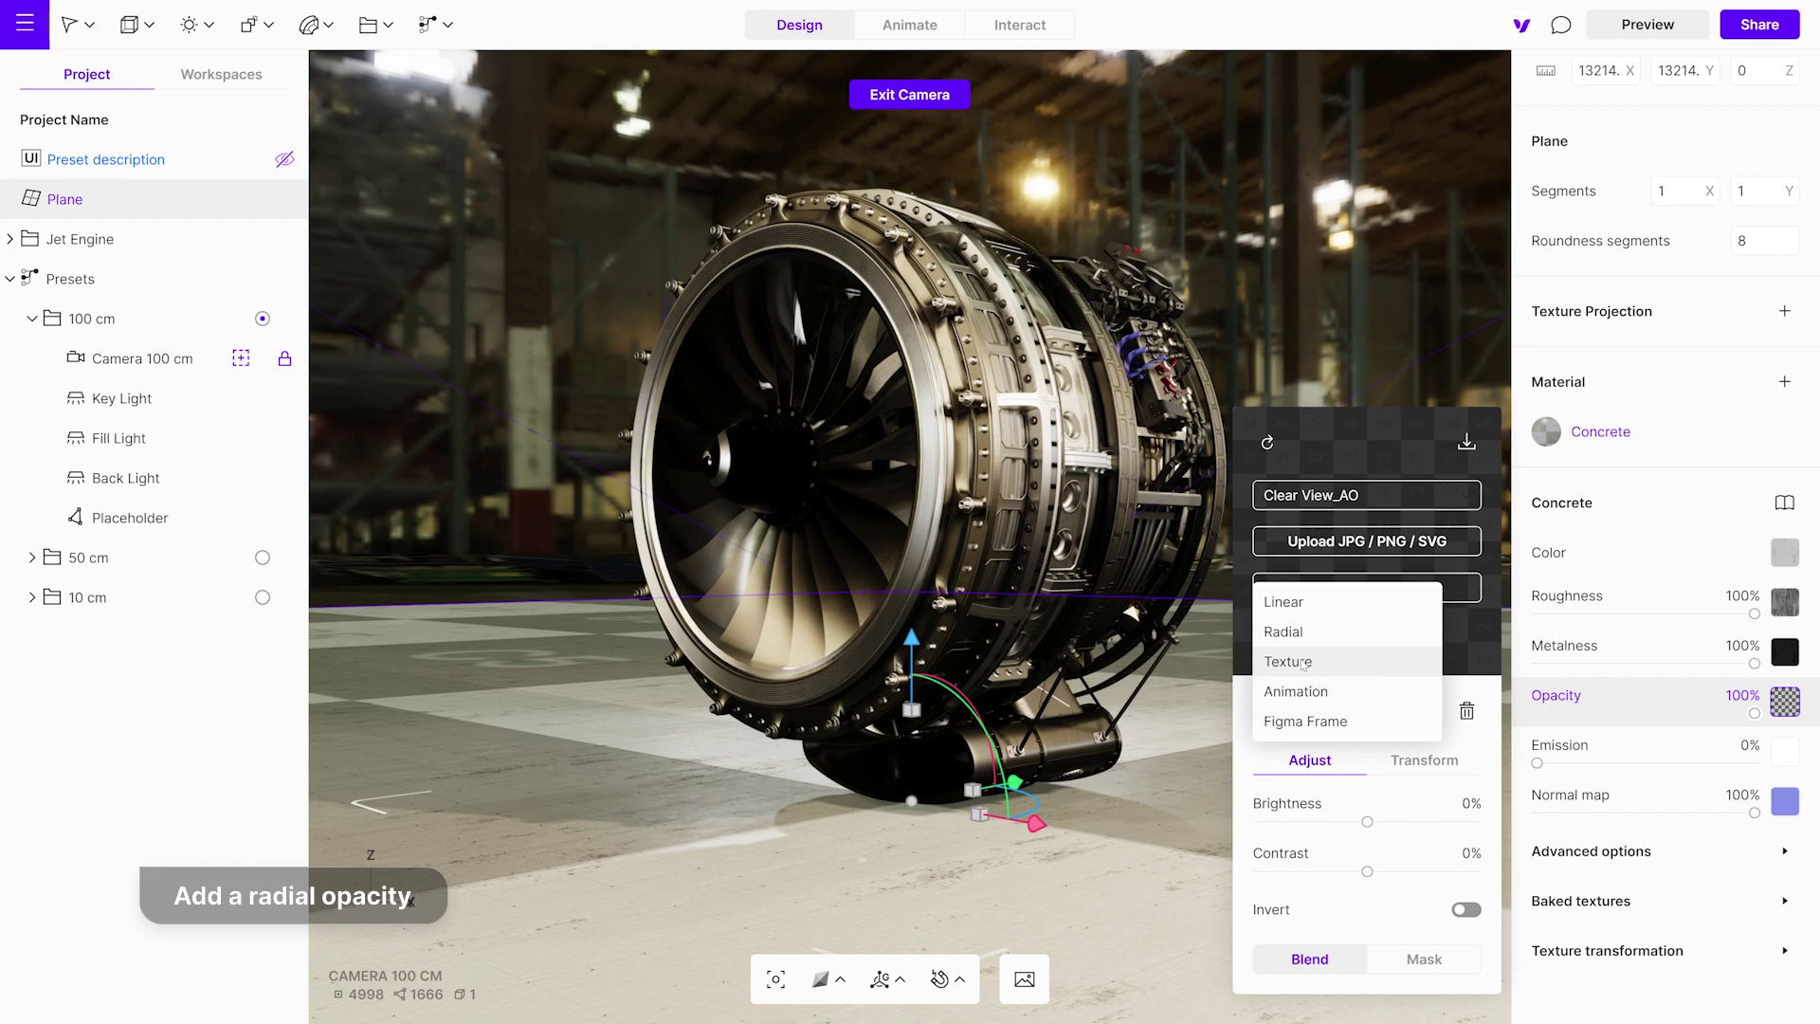
left_click(1291, 630)
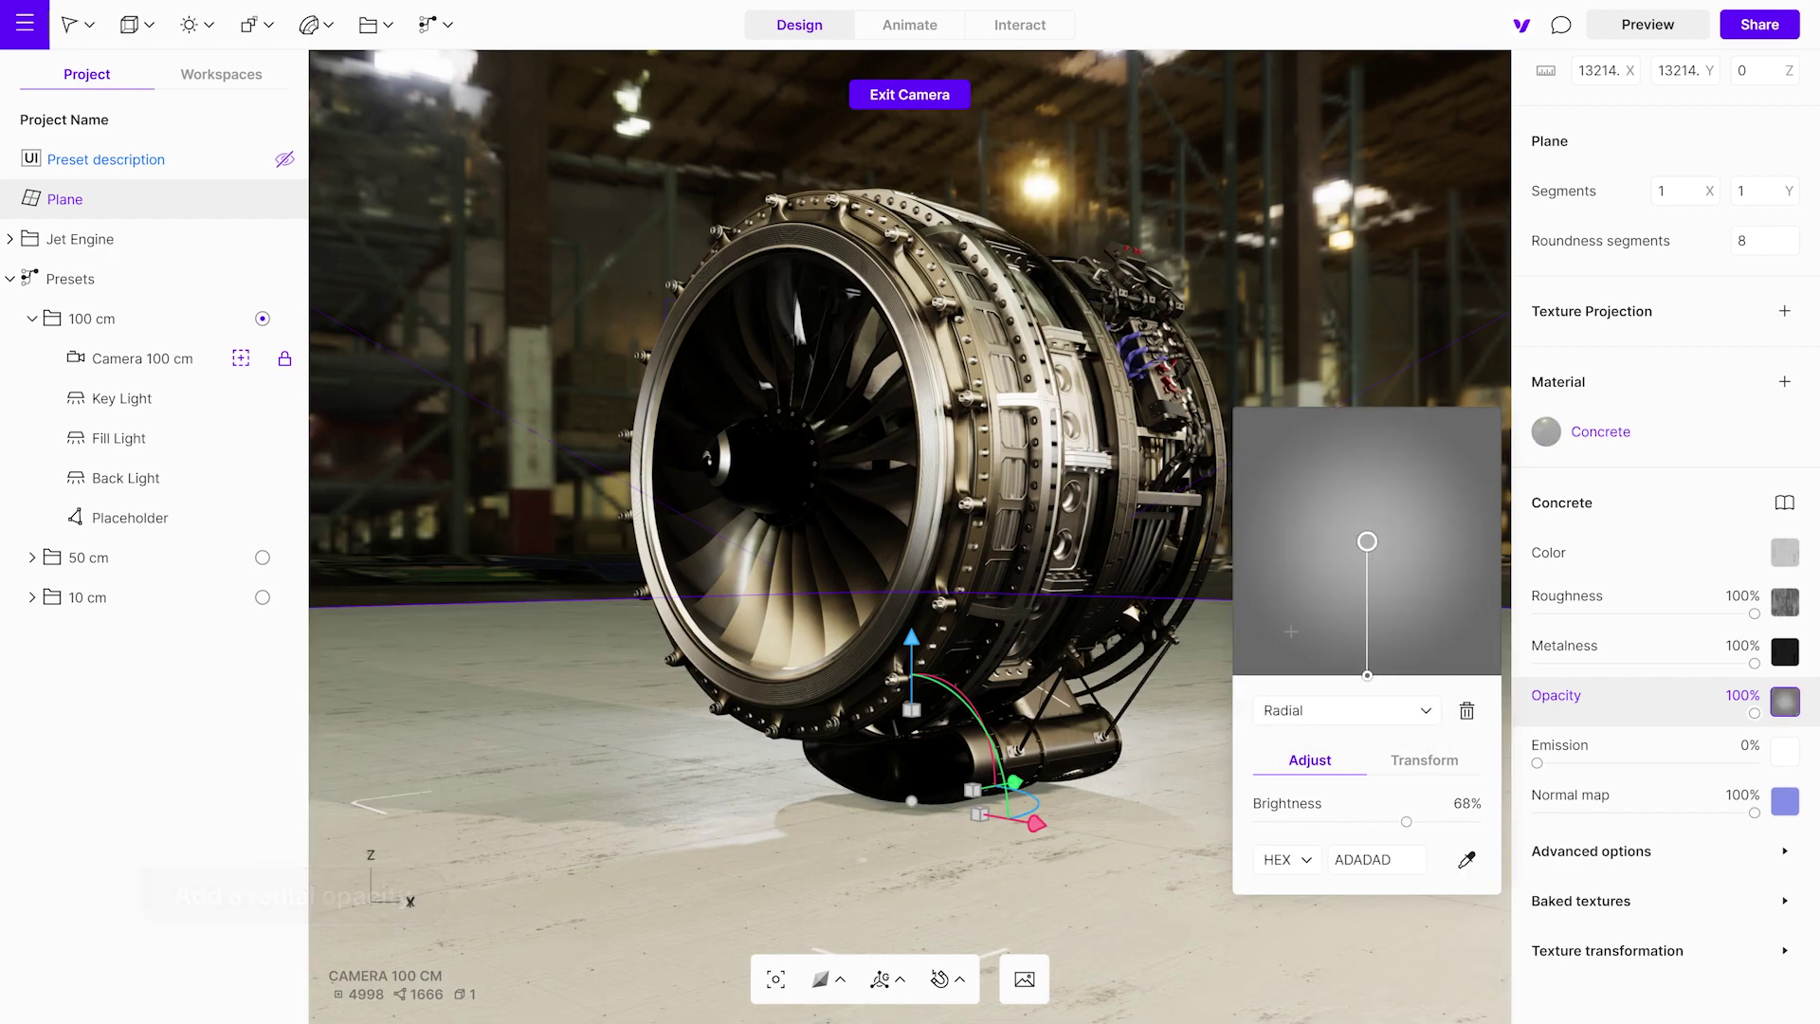
left_click(1367, 675)
left_click_drag(1348, 824, 1239, 830)
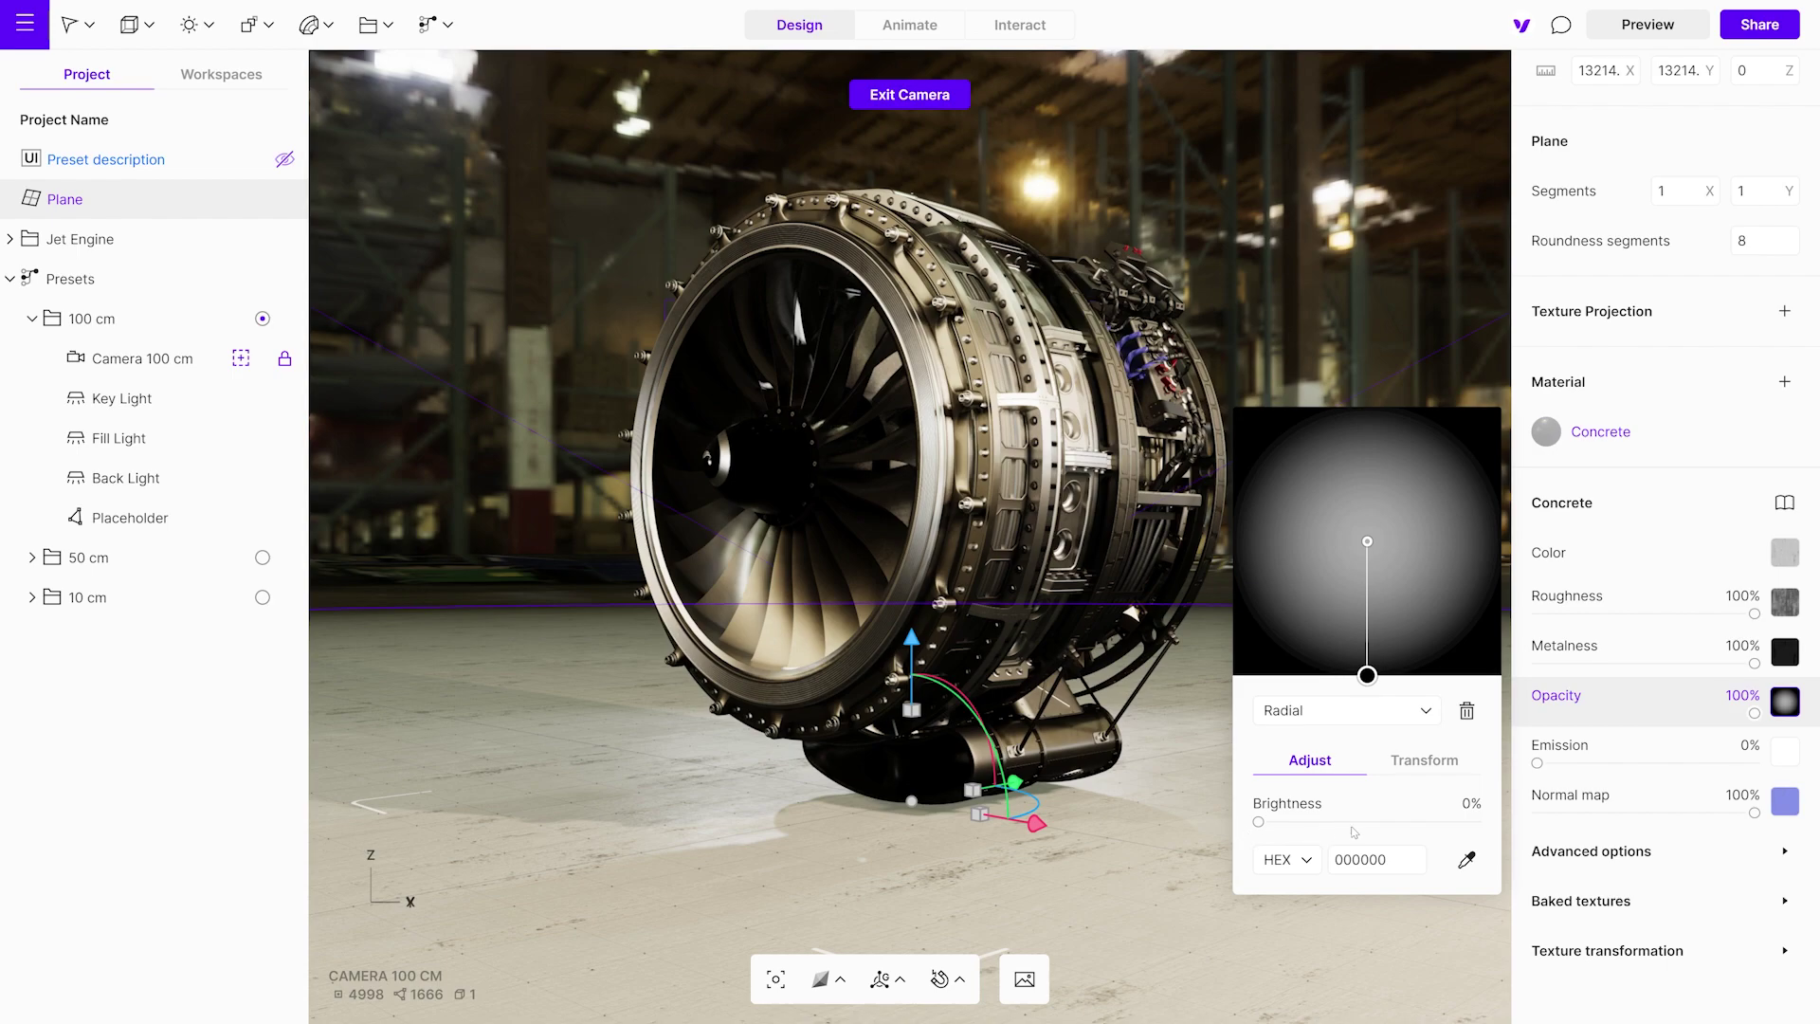
left_click(1784, 553)
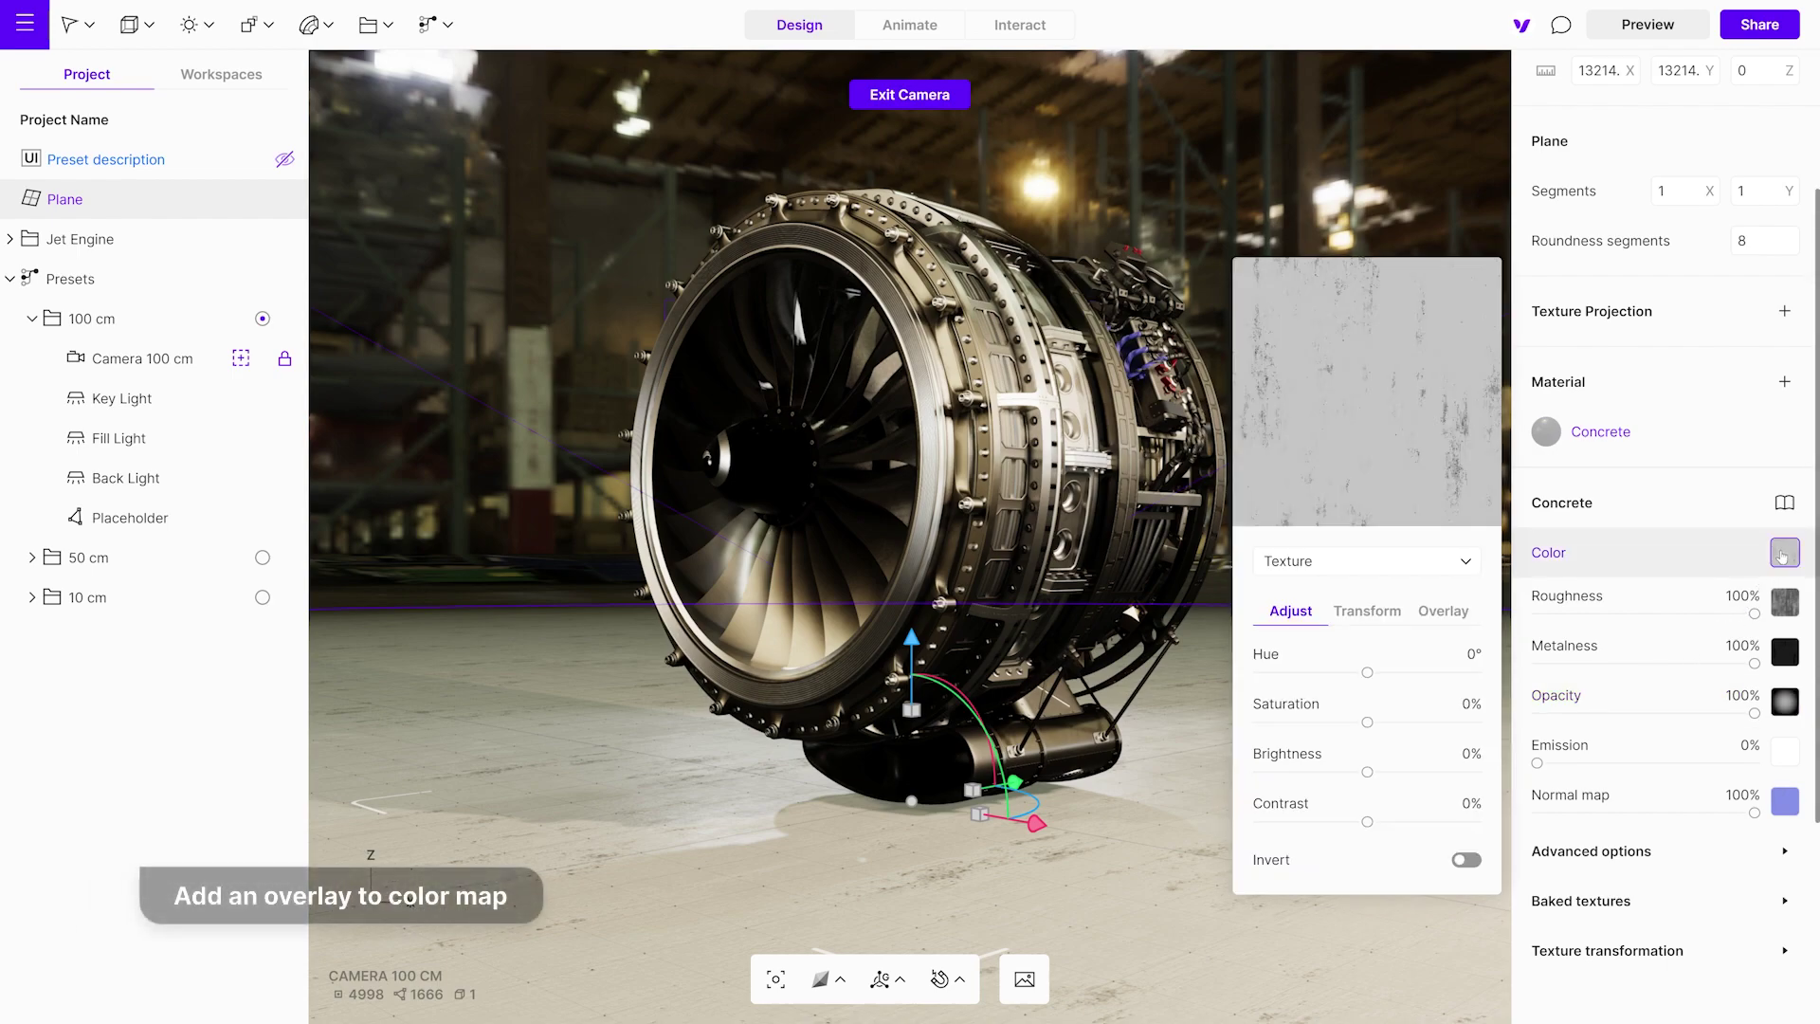
Set the floor color overlay to warm grey 737367, at 10% saturation and 45% brightness
left_click(1442, 610)
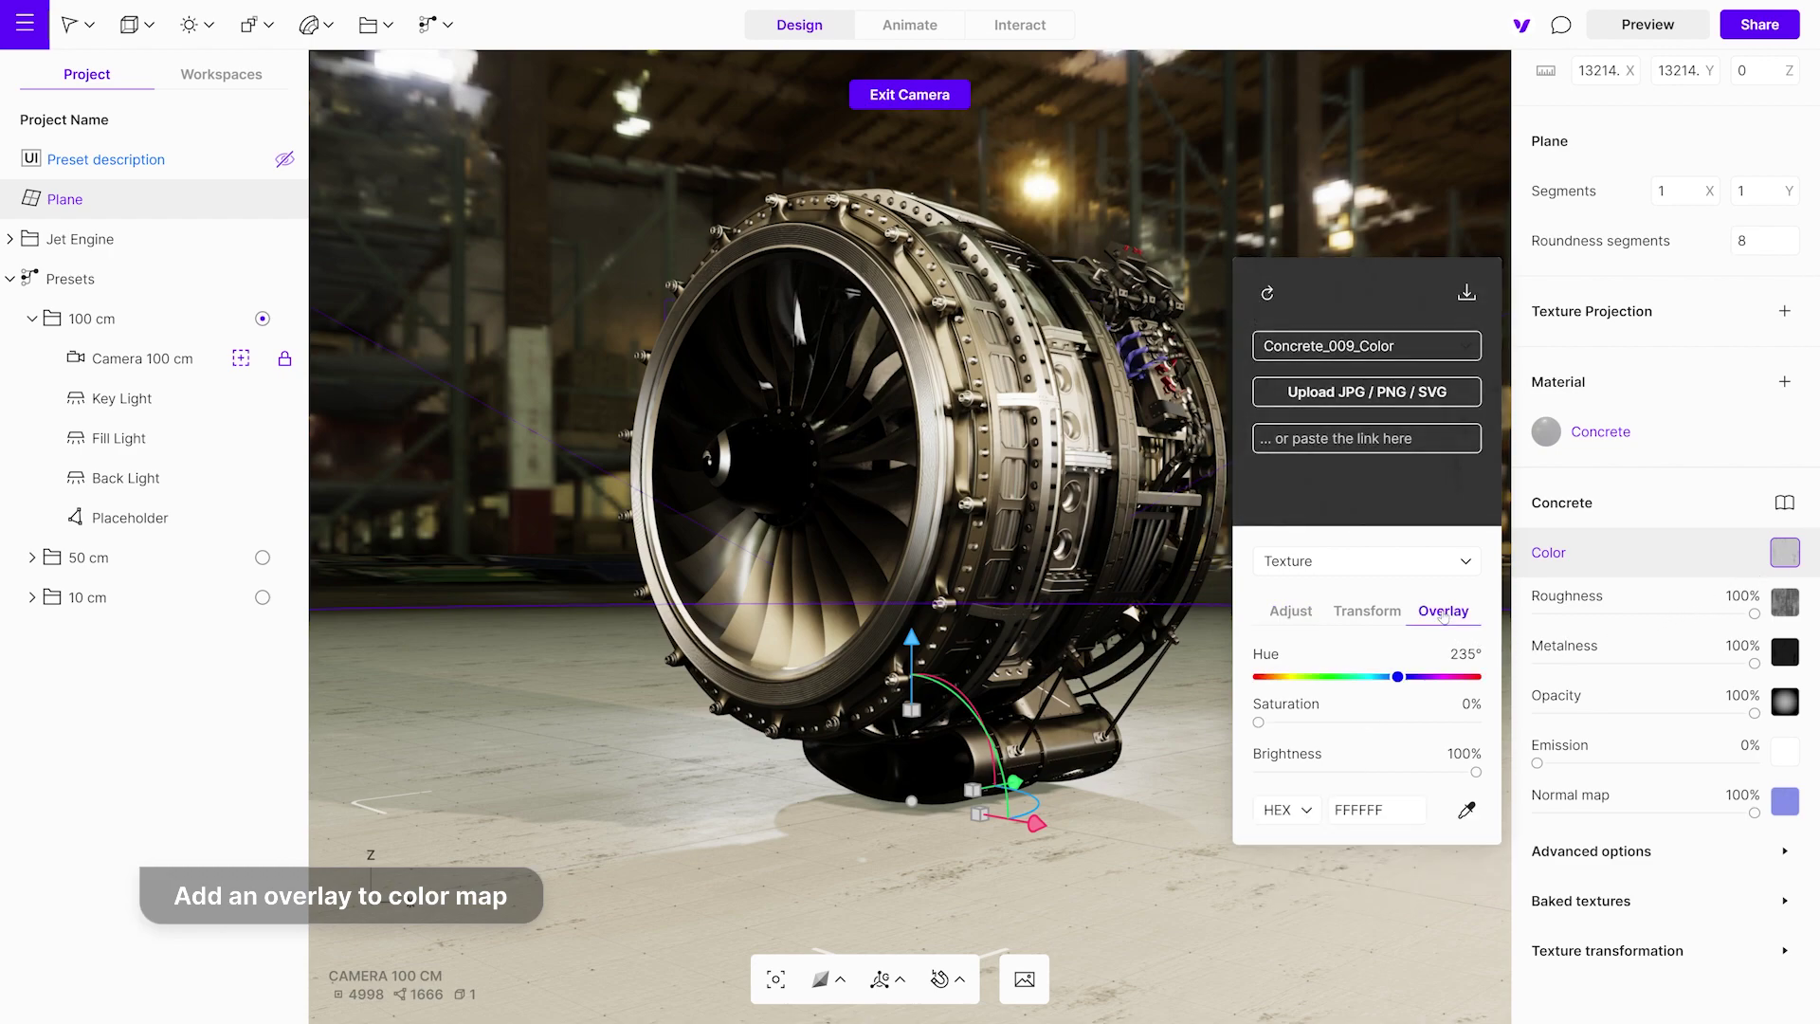
left_click_drag(1397, 676, 1300, 726)
left_click_drag(1476, 771, 1386, 774)
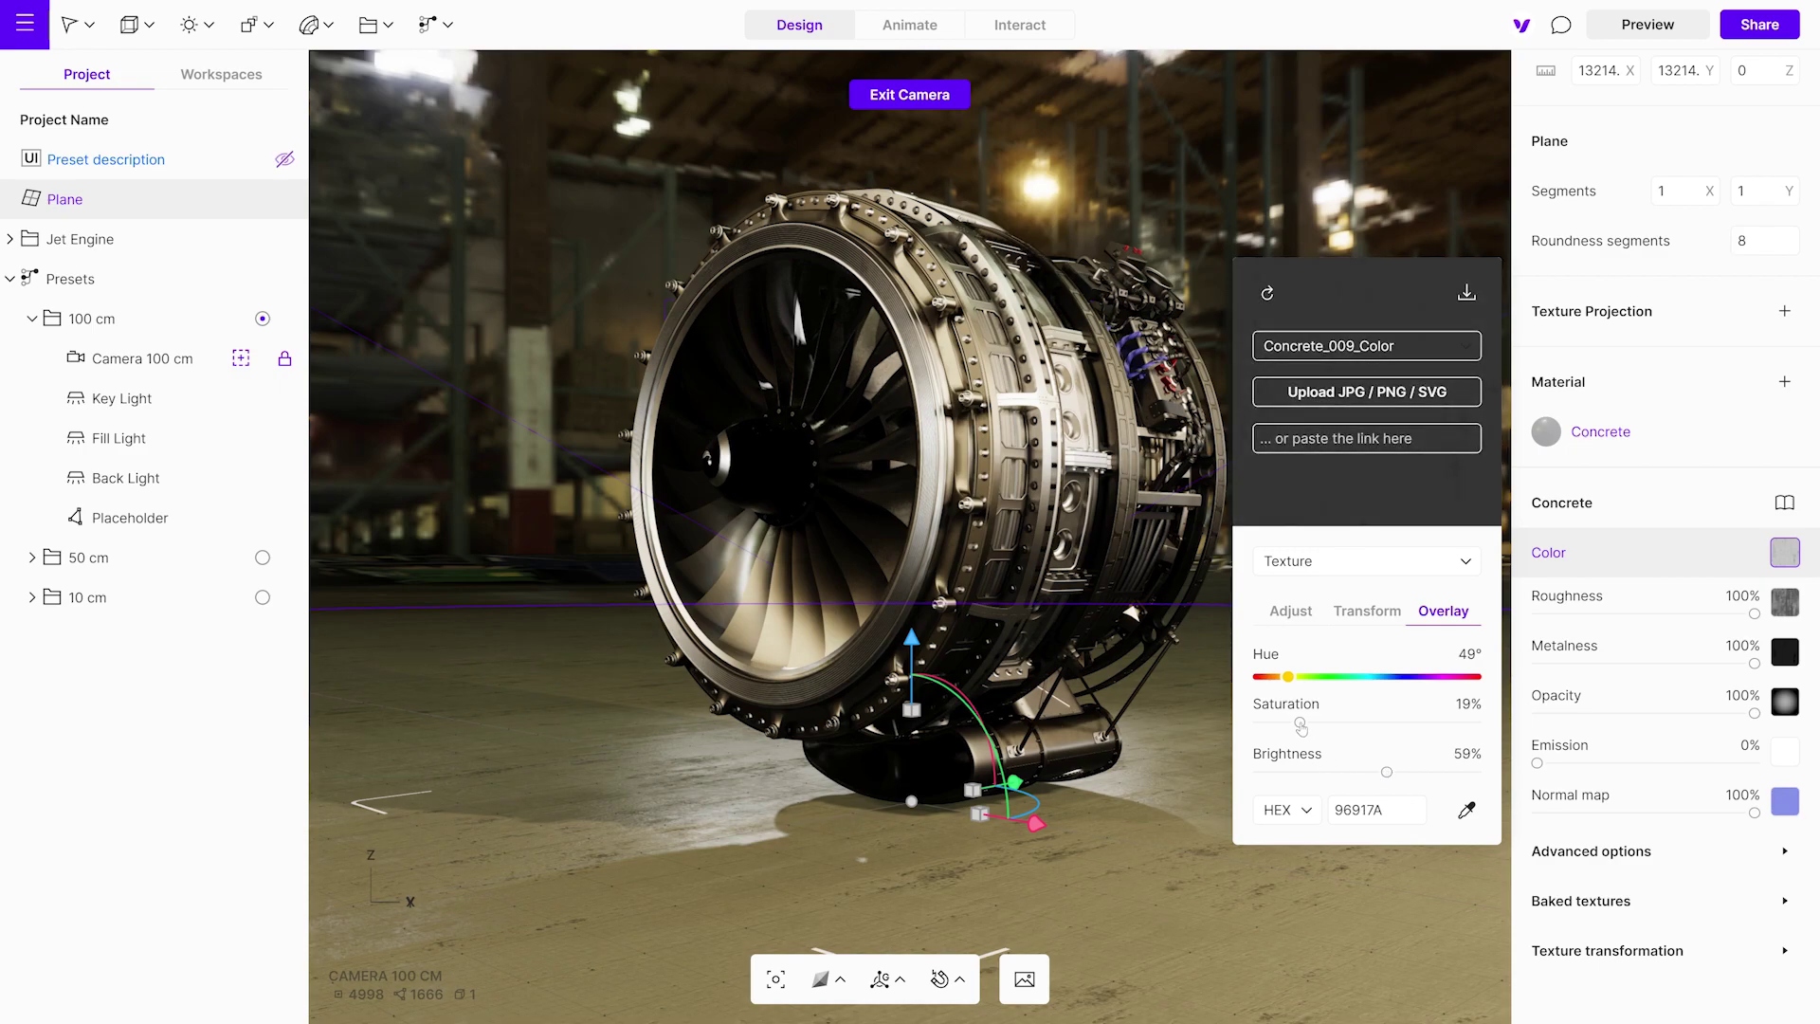
left_click_drag(1301, 725, 1295, 723)
left_click_drag(1386, 773, 1355, 775)
left_click_drag(1295, 723, 1279, 722)
left_click_drag(1363, 773, 1357, 772)
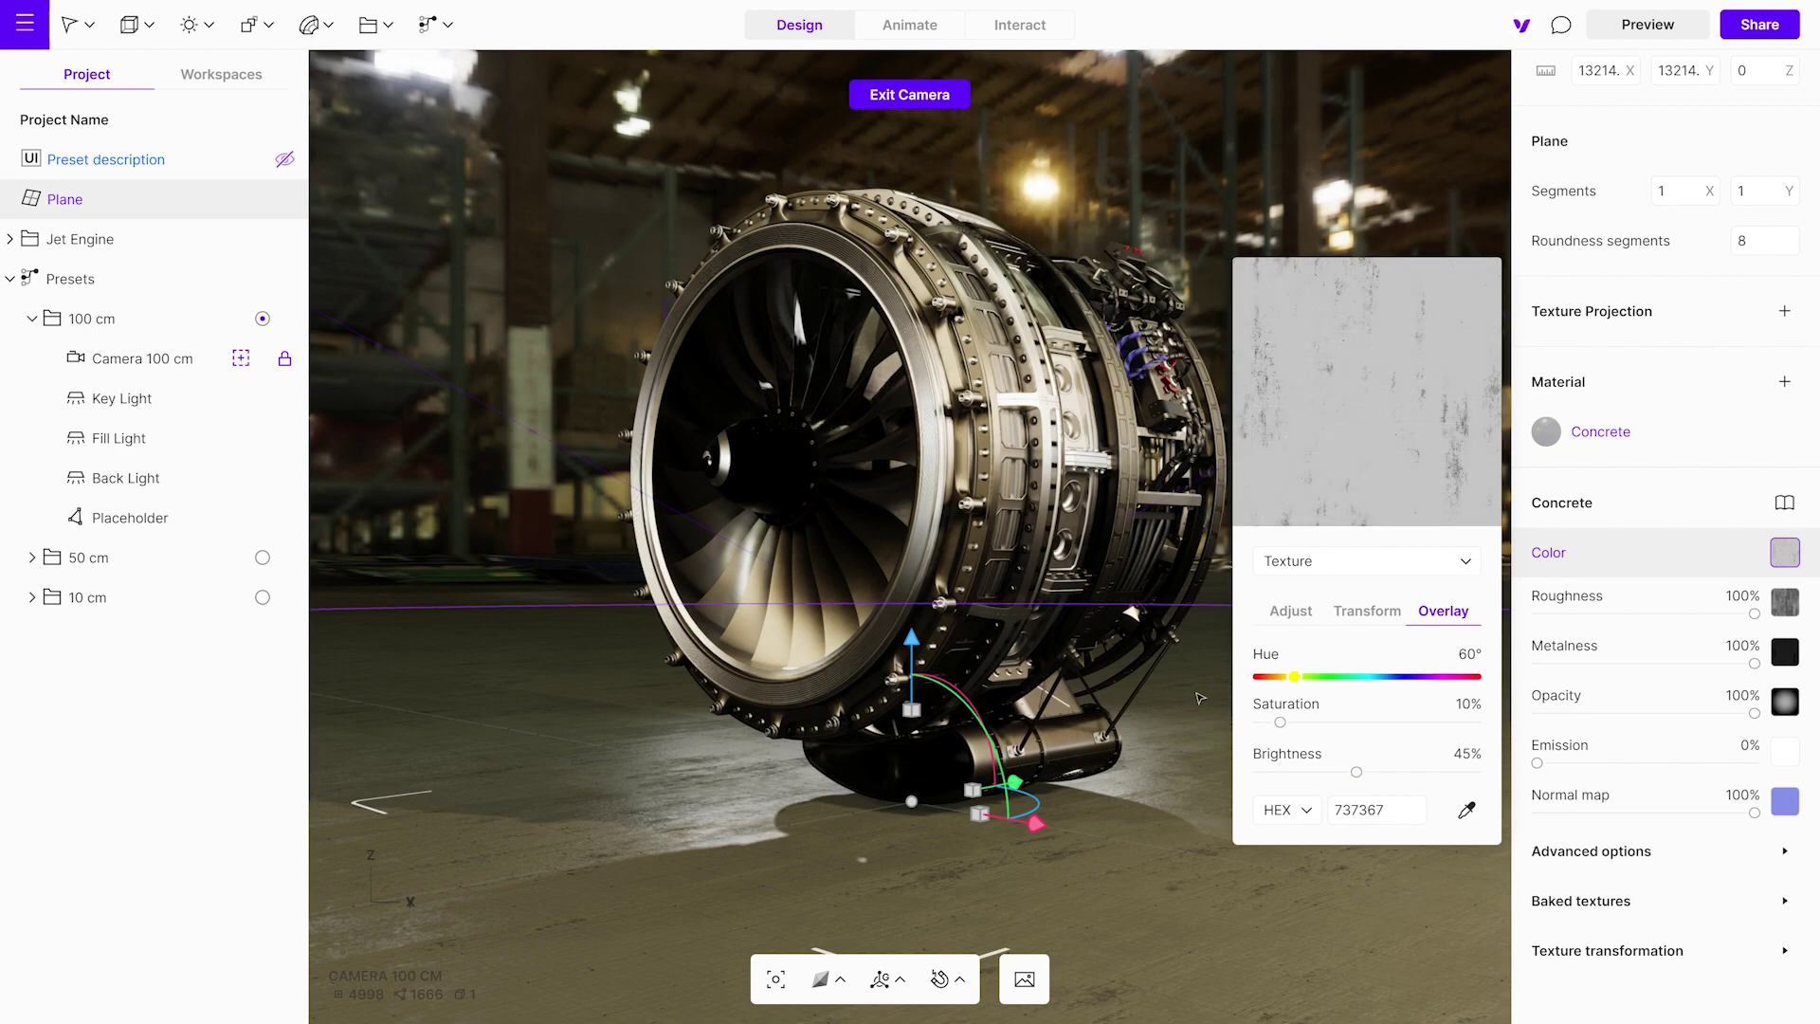
left_click(1199, 698)
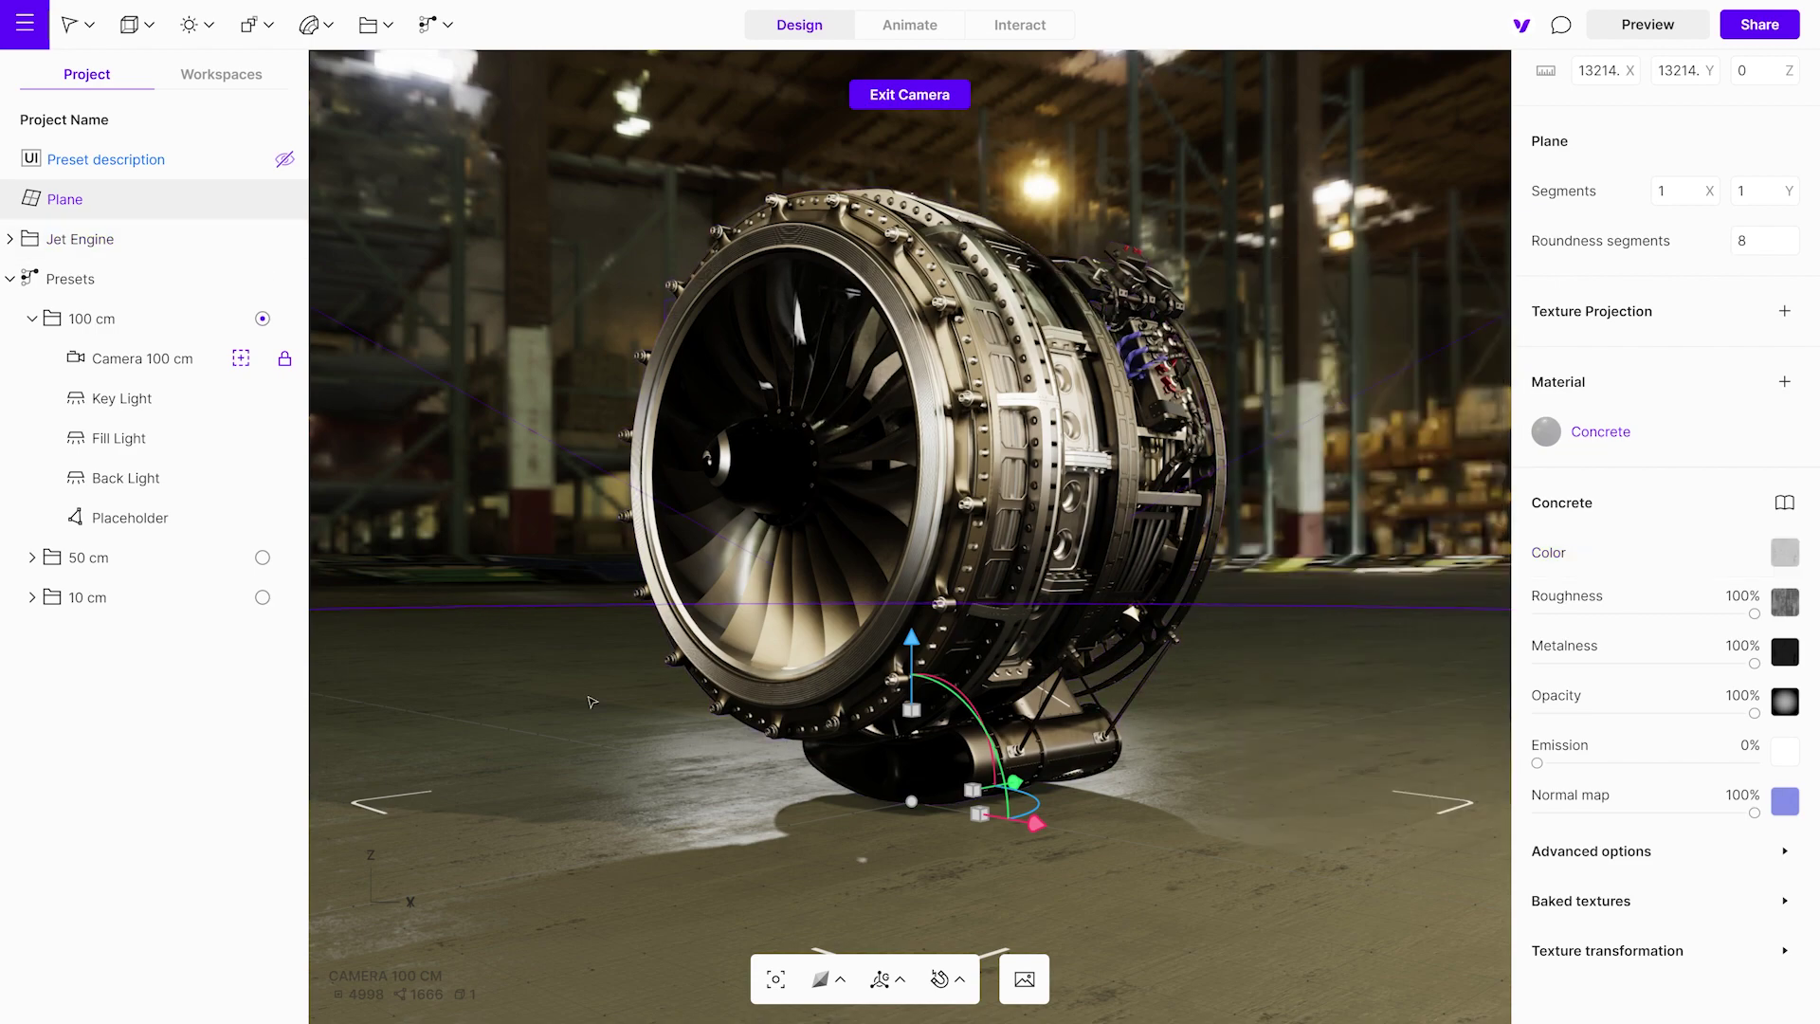
left_click(215, 524)
Delete the Placeholder, the 50 cm and 10 cm preset folders, and the preset description
key("Delete")
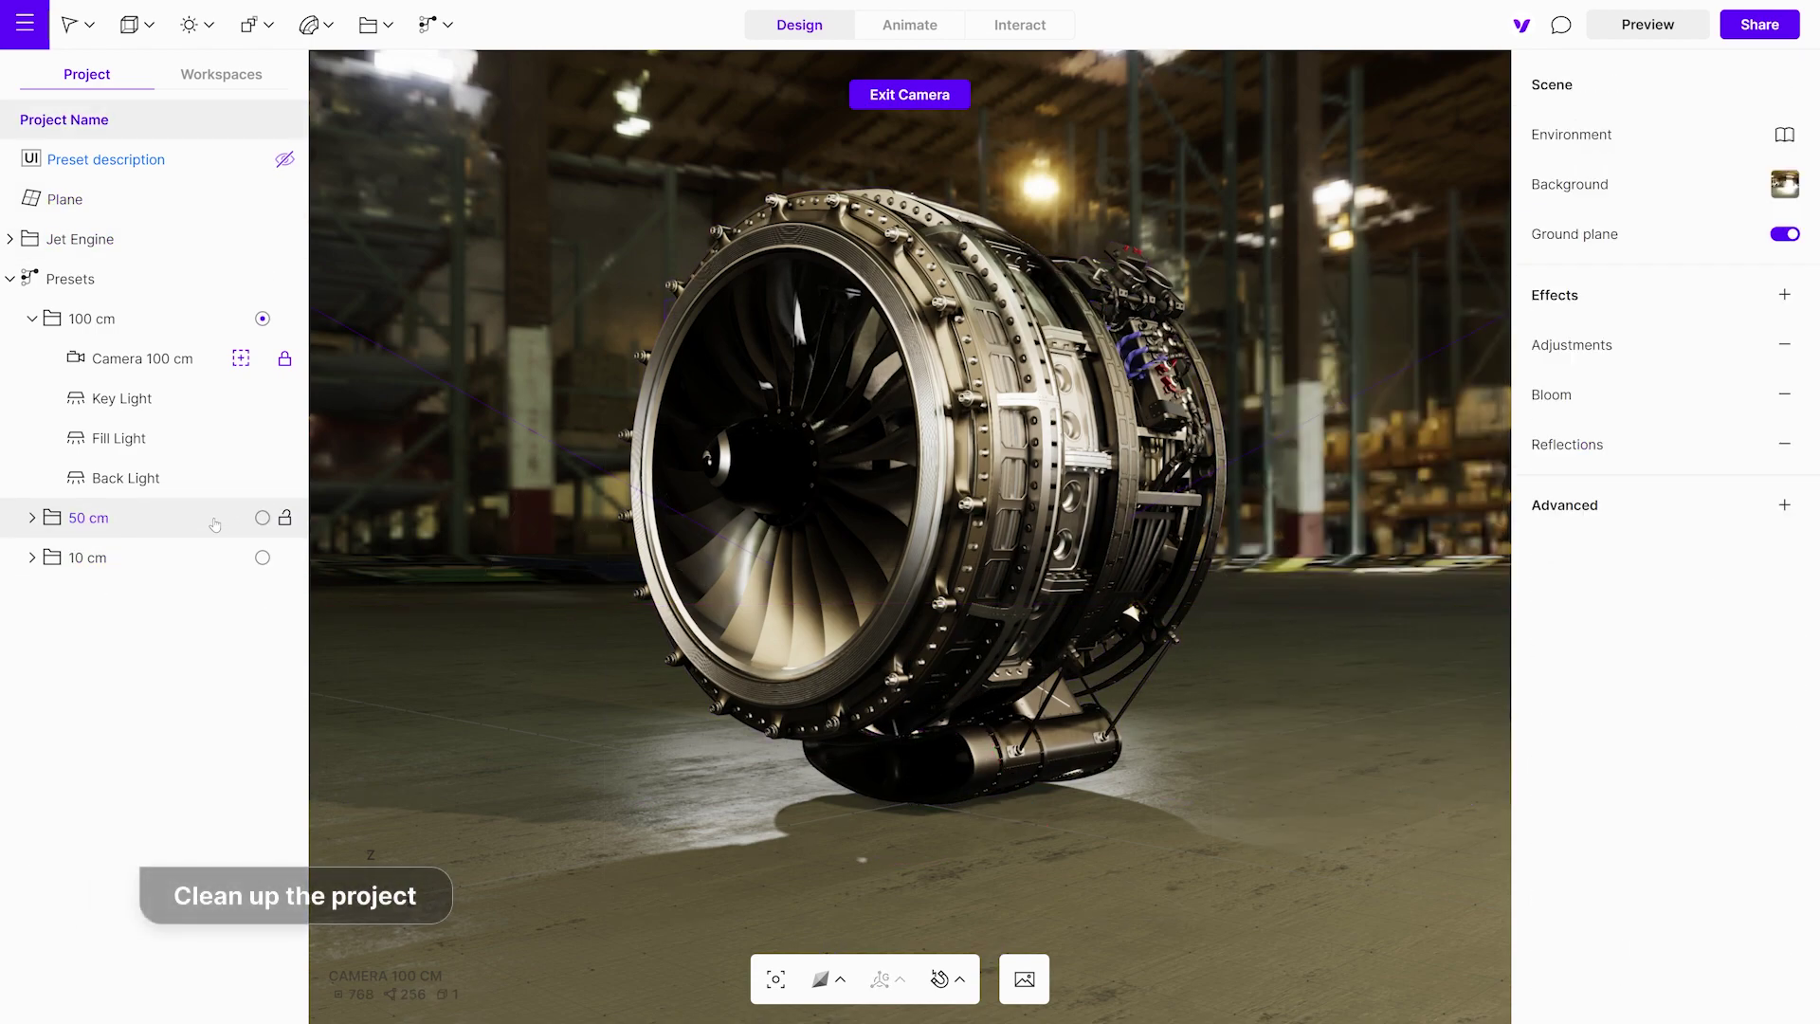
left_click(216, 524)
key("Delete")
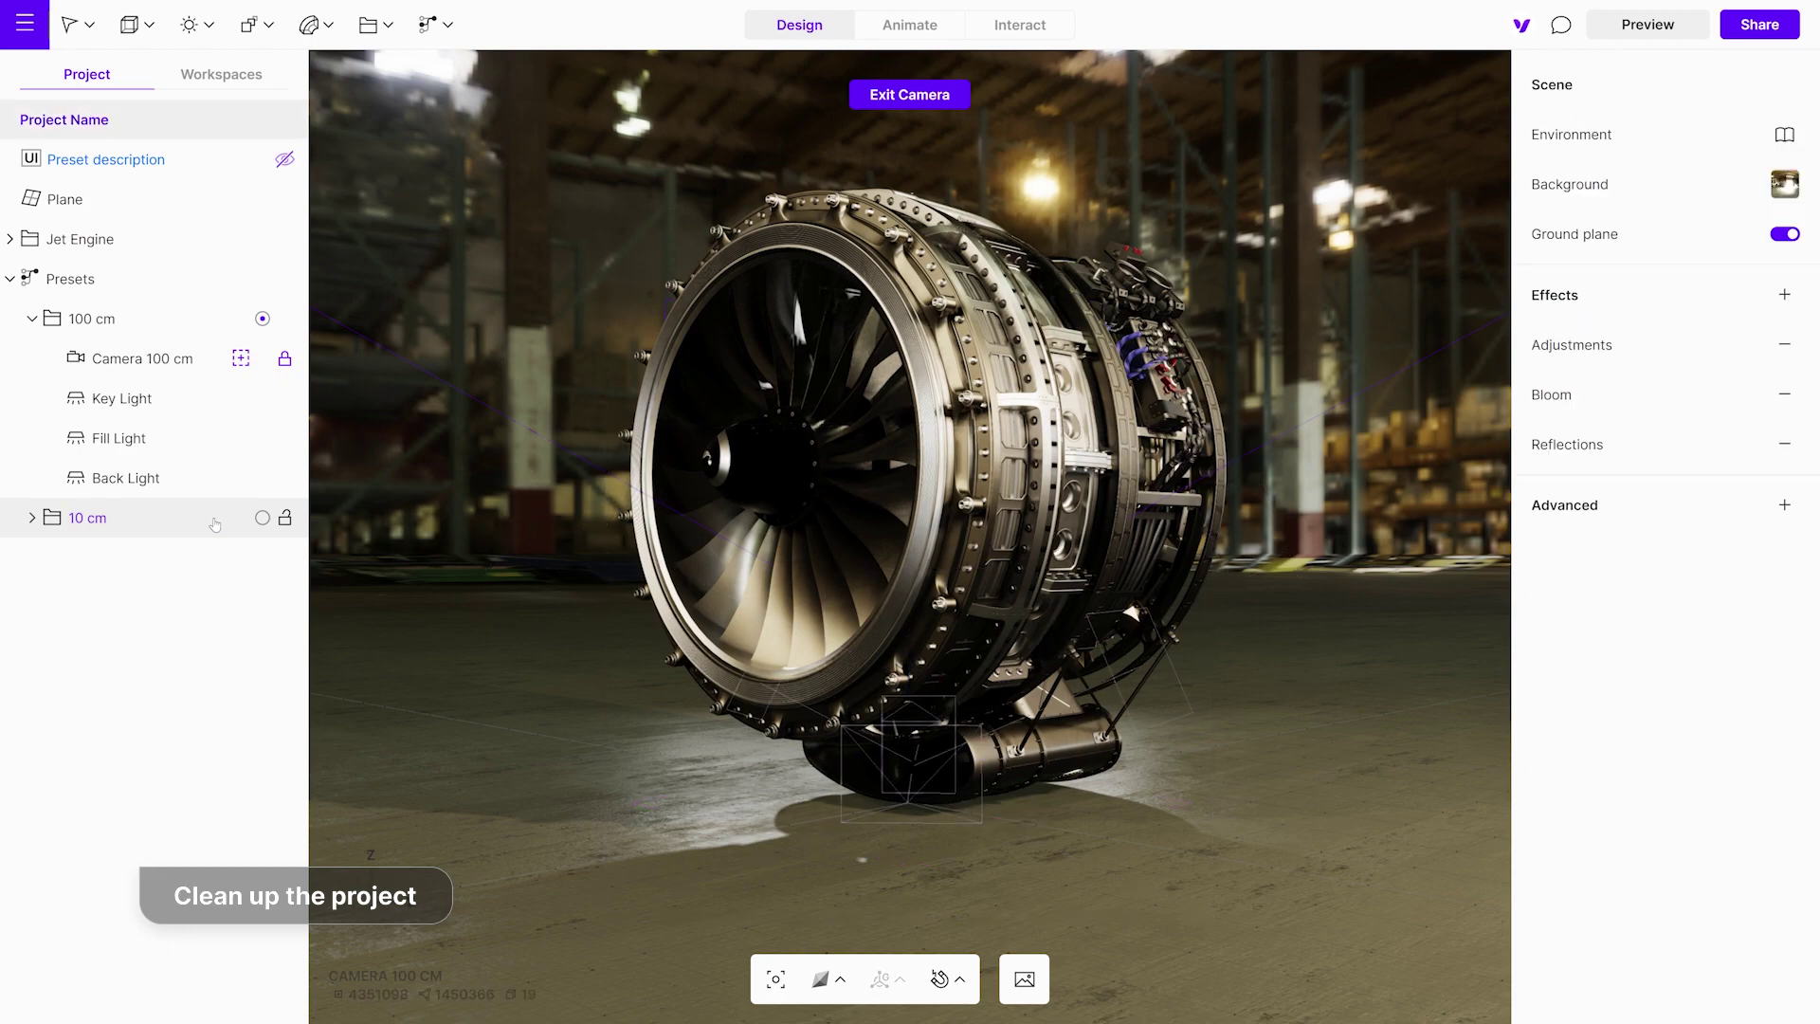
left_click(215, 524)
key("Delete")
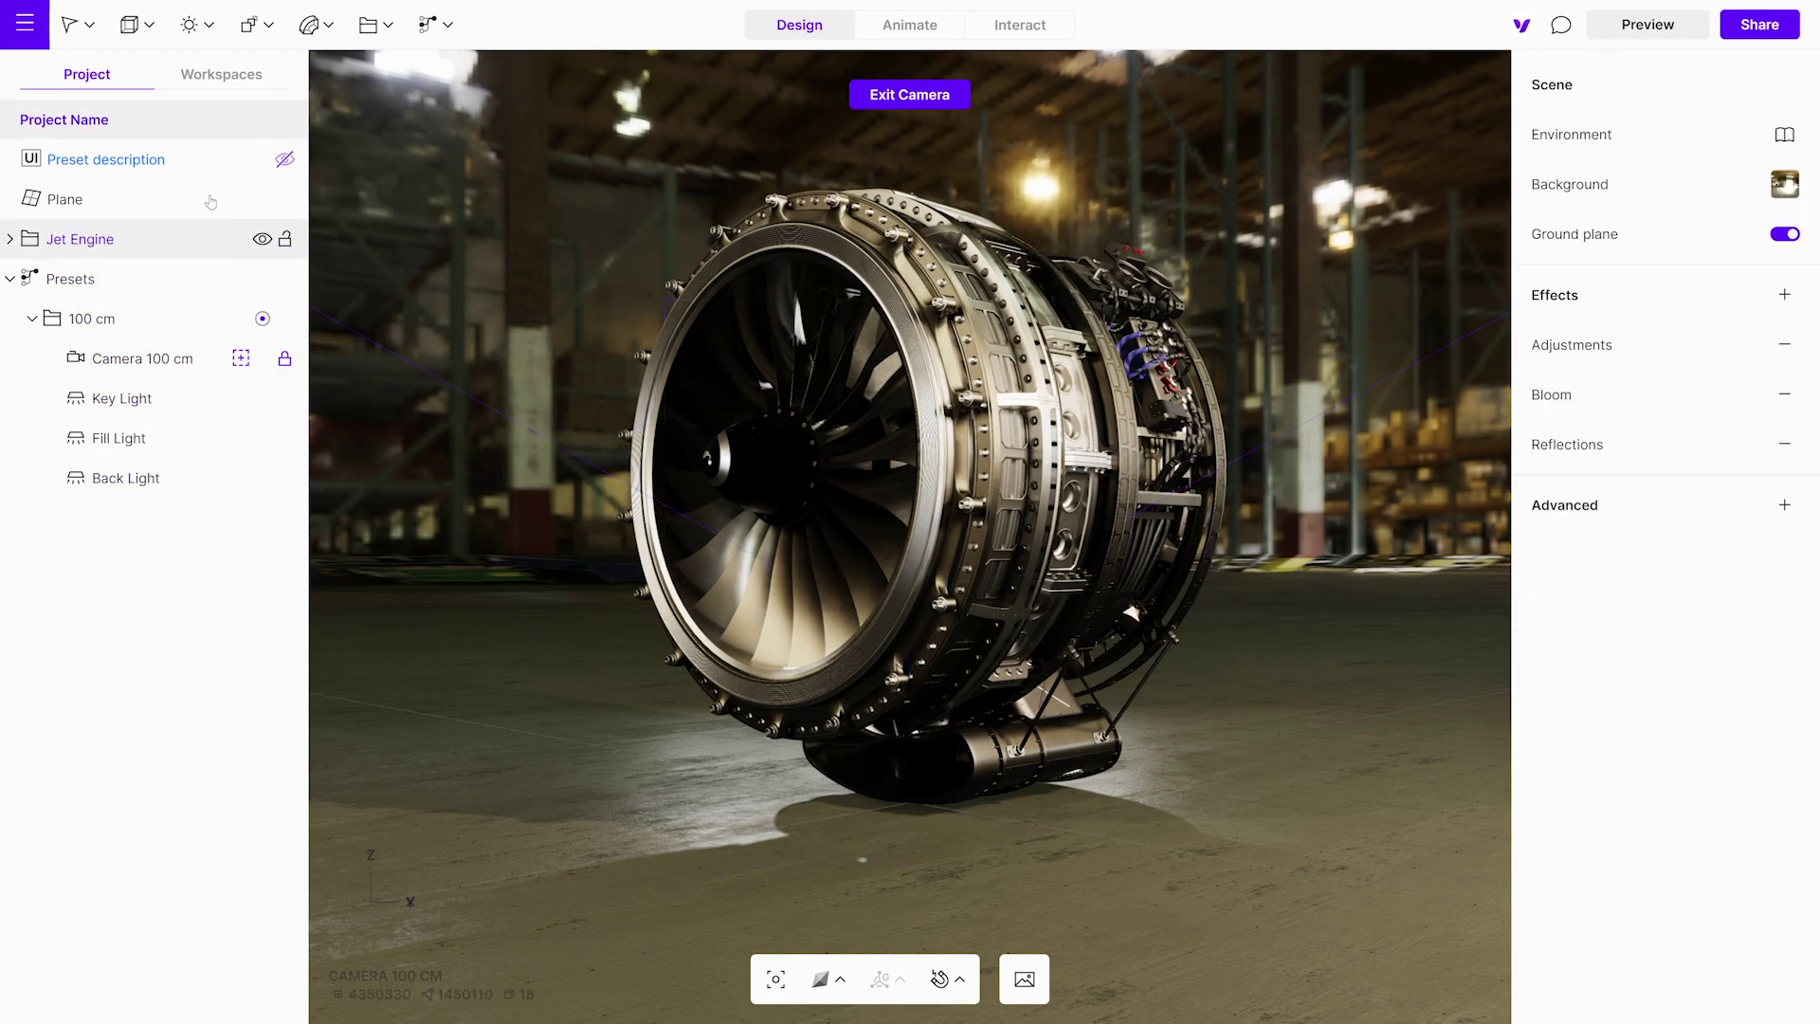
left_click(188, 166)
key("Delete")
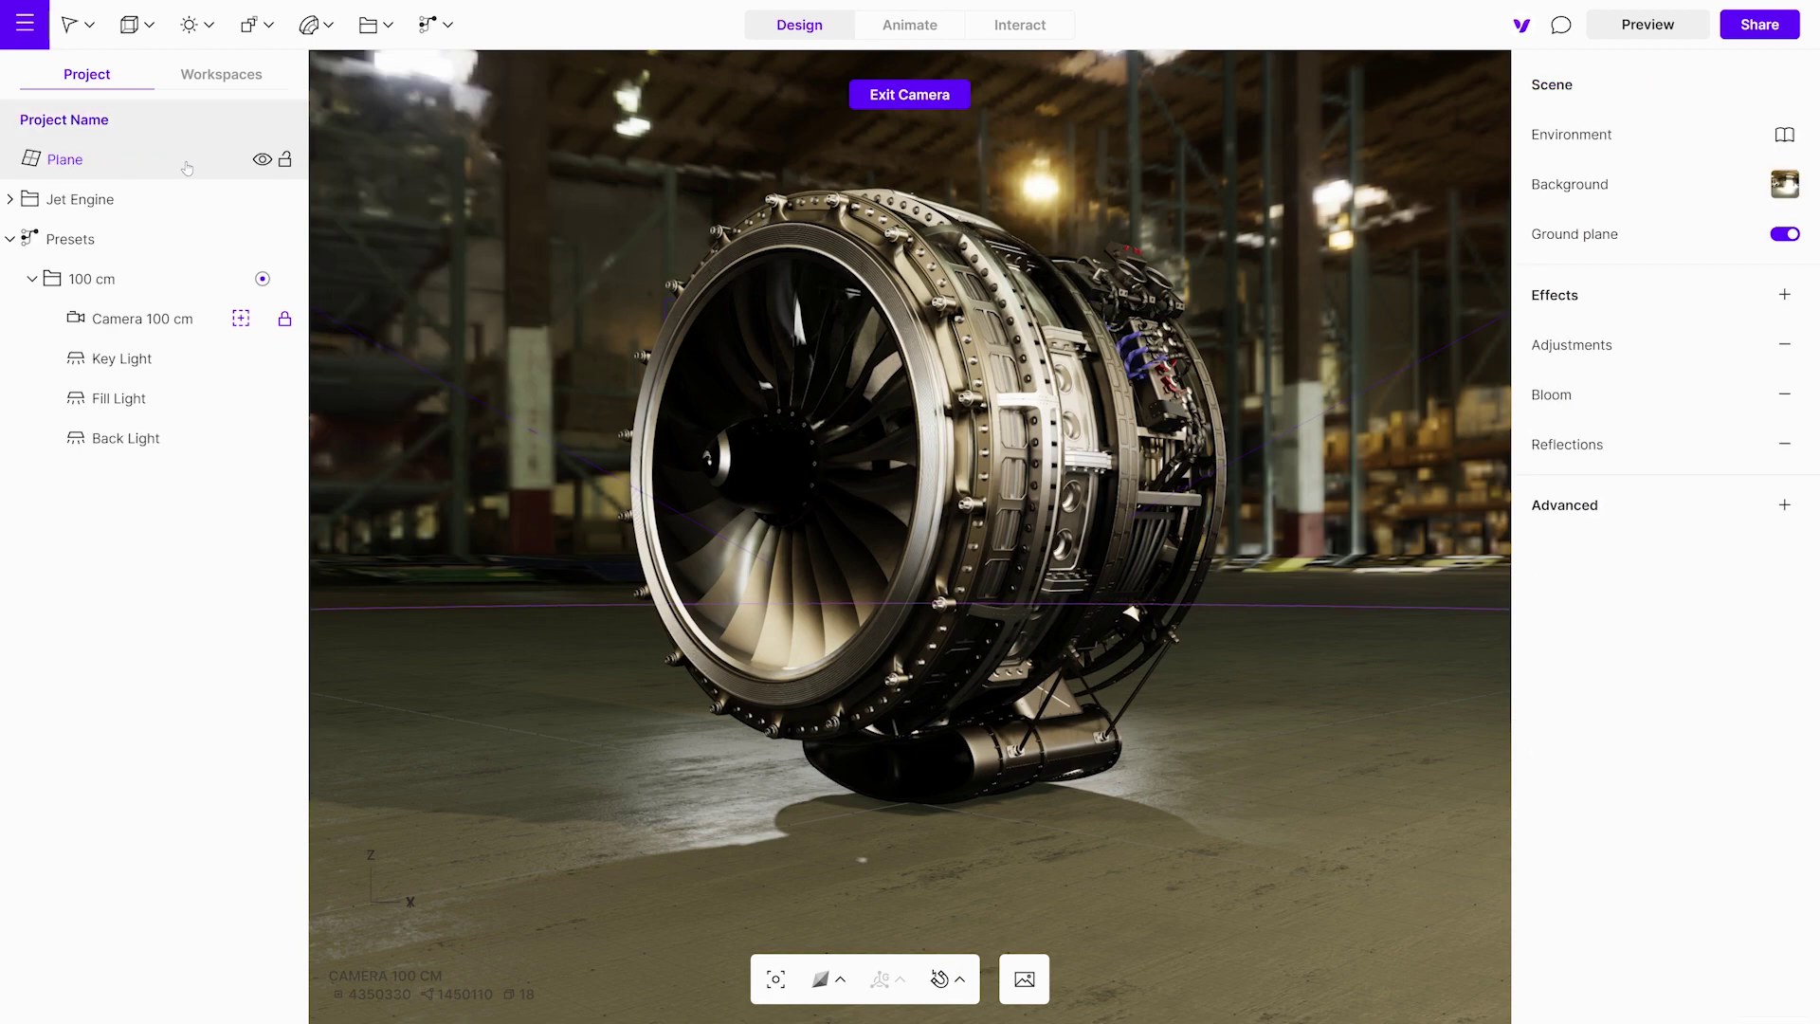
Re-aim the locked Camera 100 cm at the engine's fan and preview the scene
left_click(284, 318)
left_click_drag(484, 572, 690, 641)
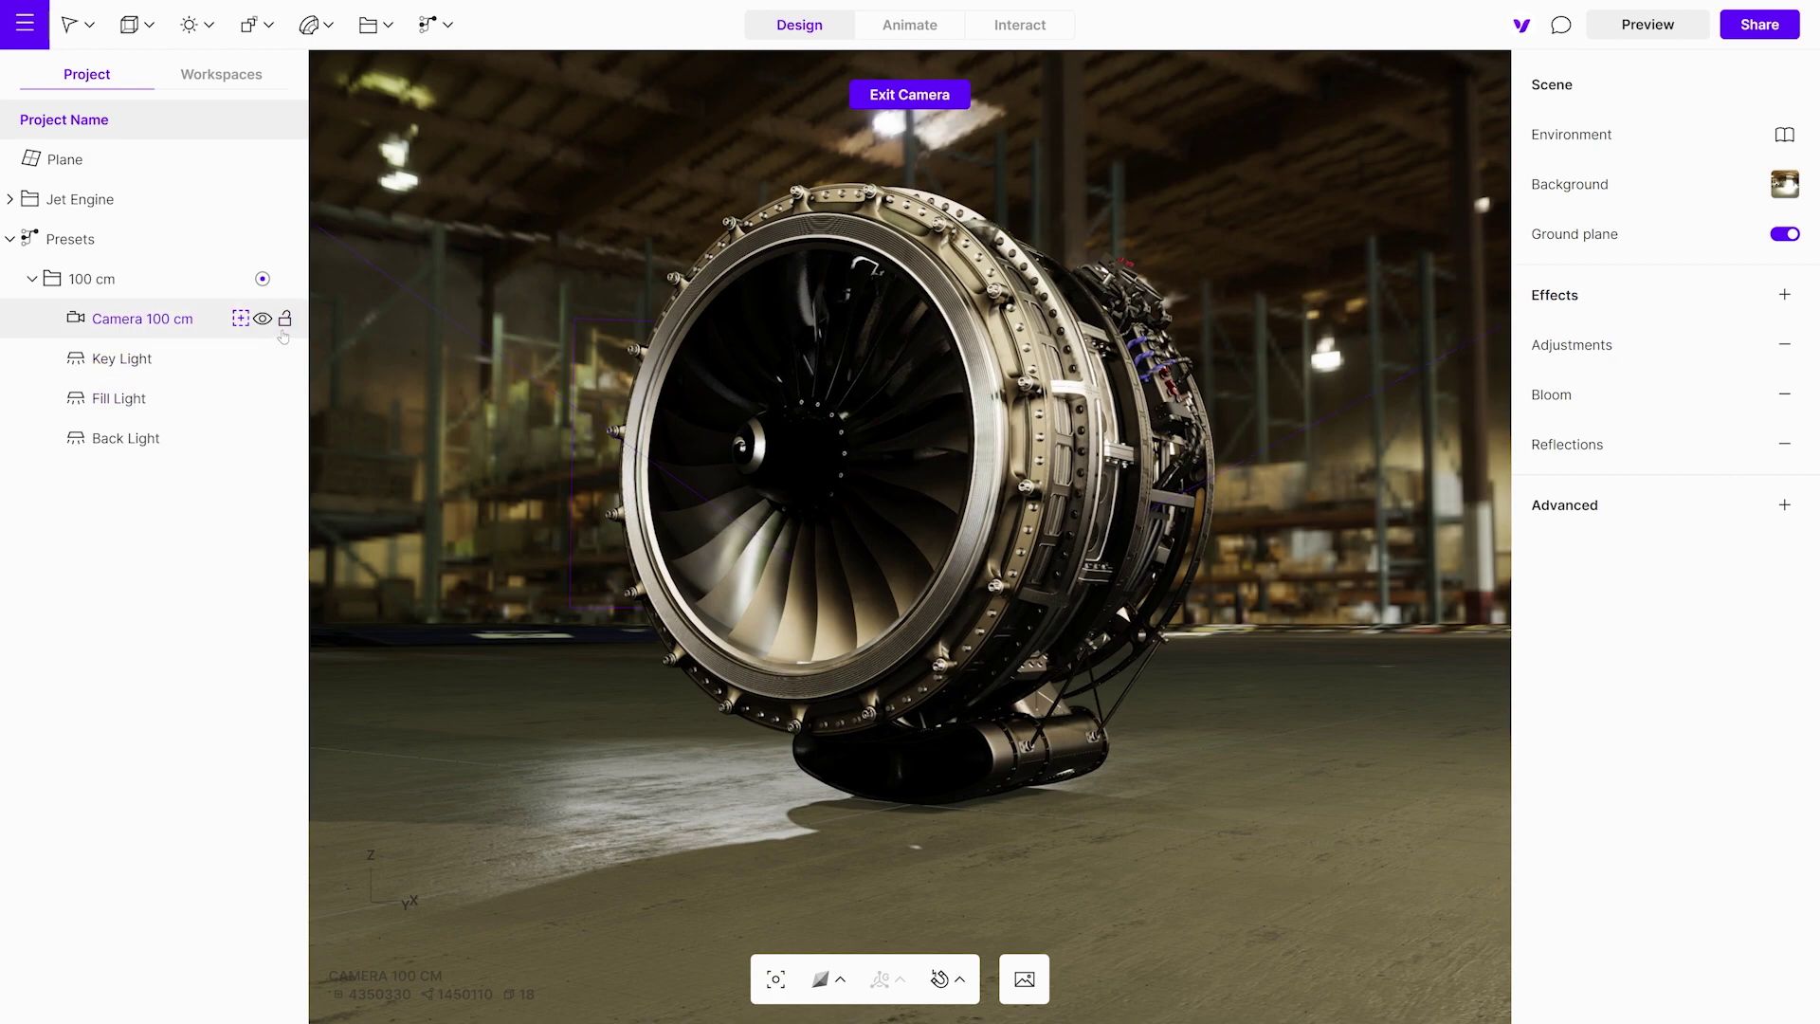
left_click(284, 319)
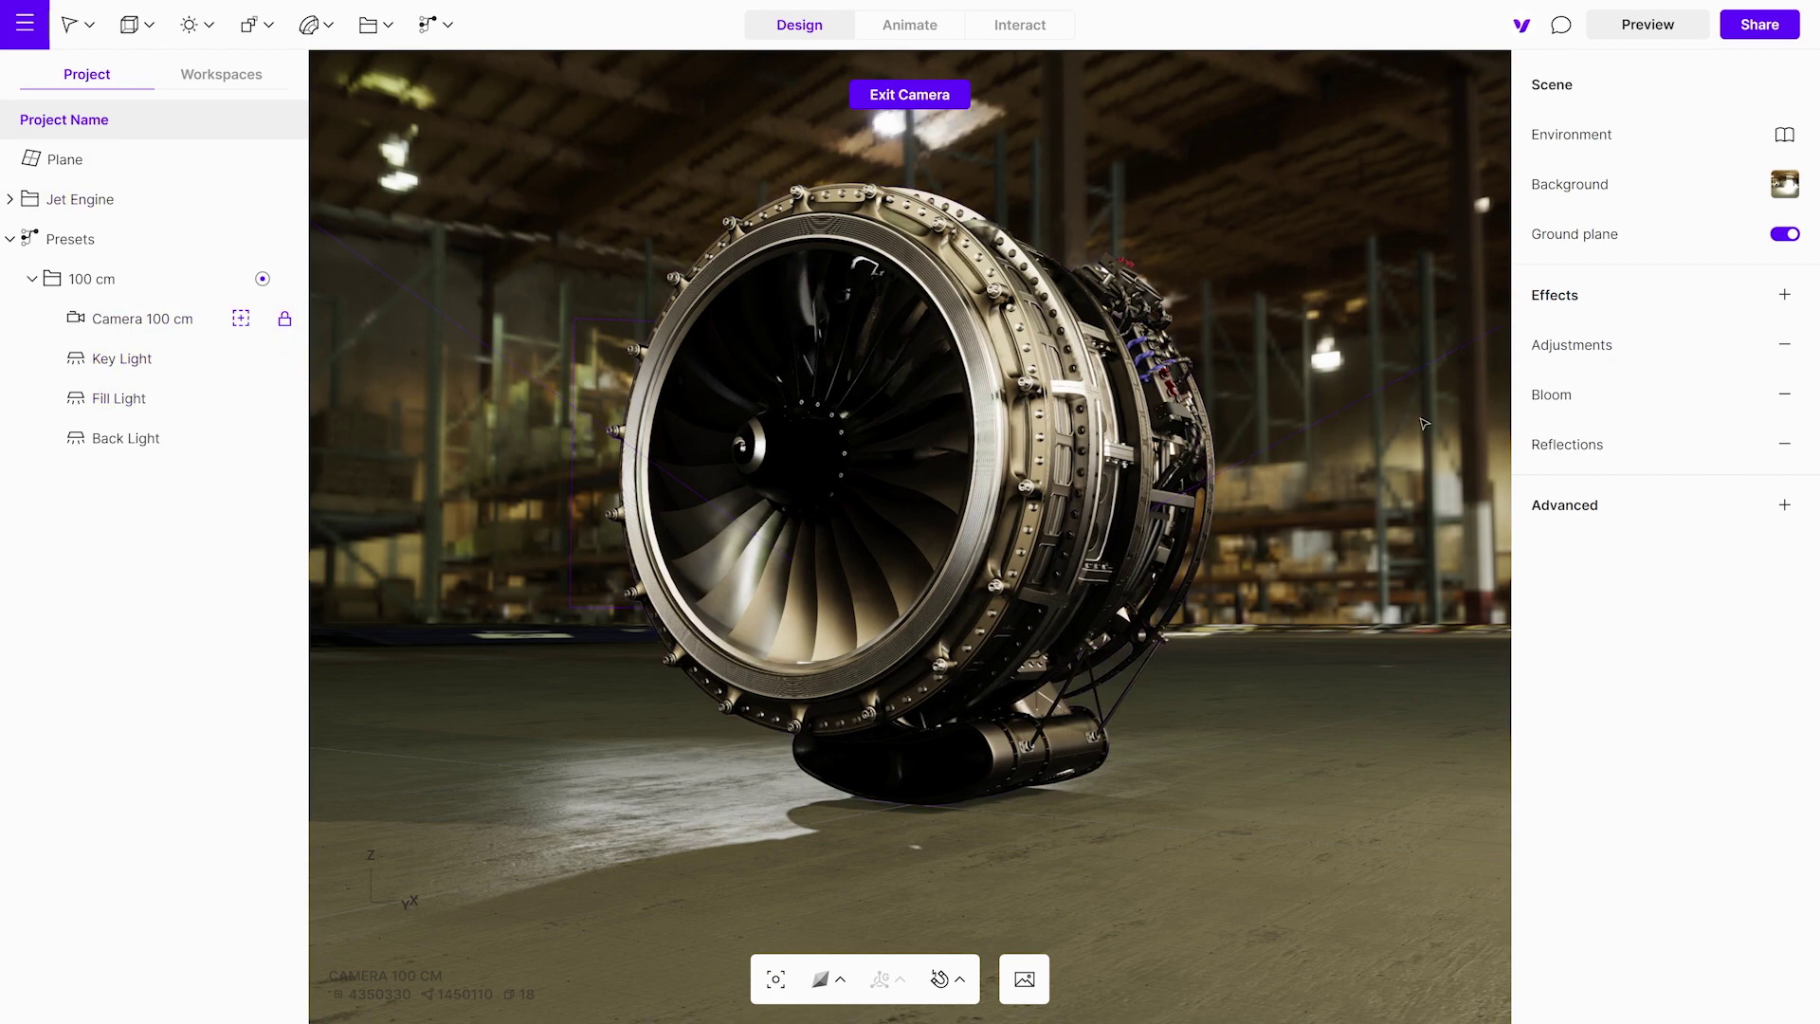
left_click(1655, 36)
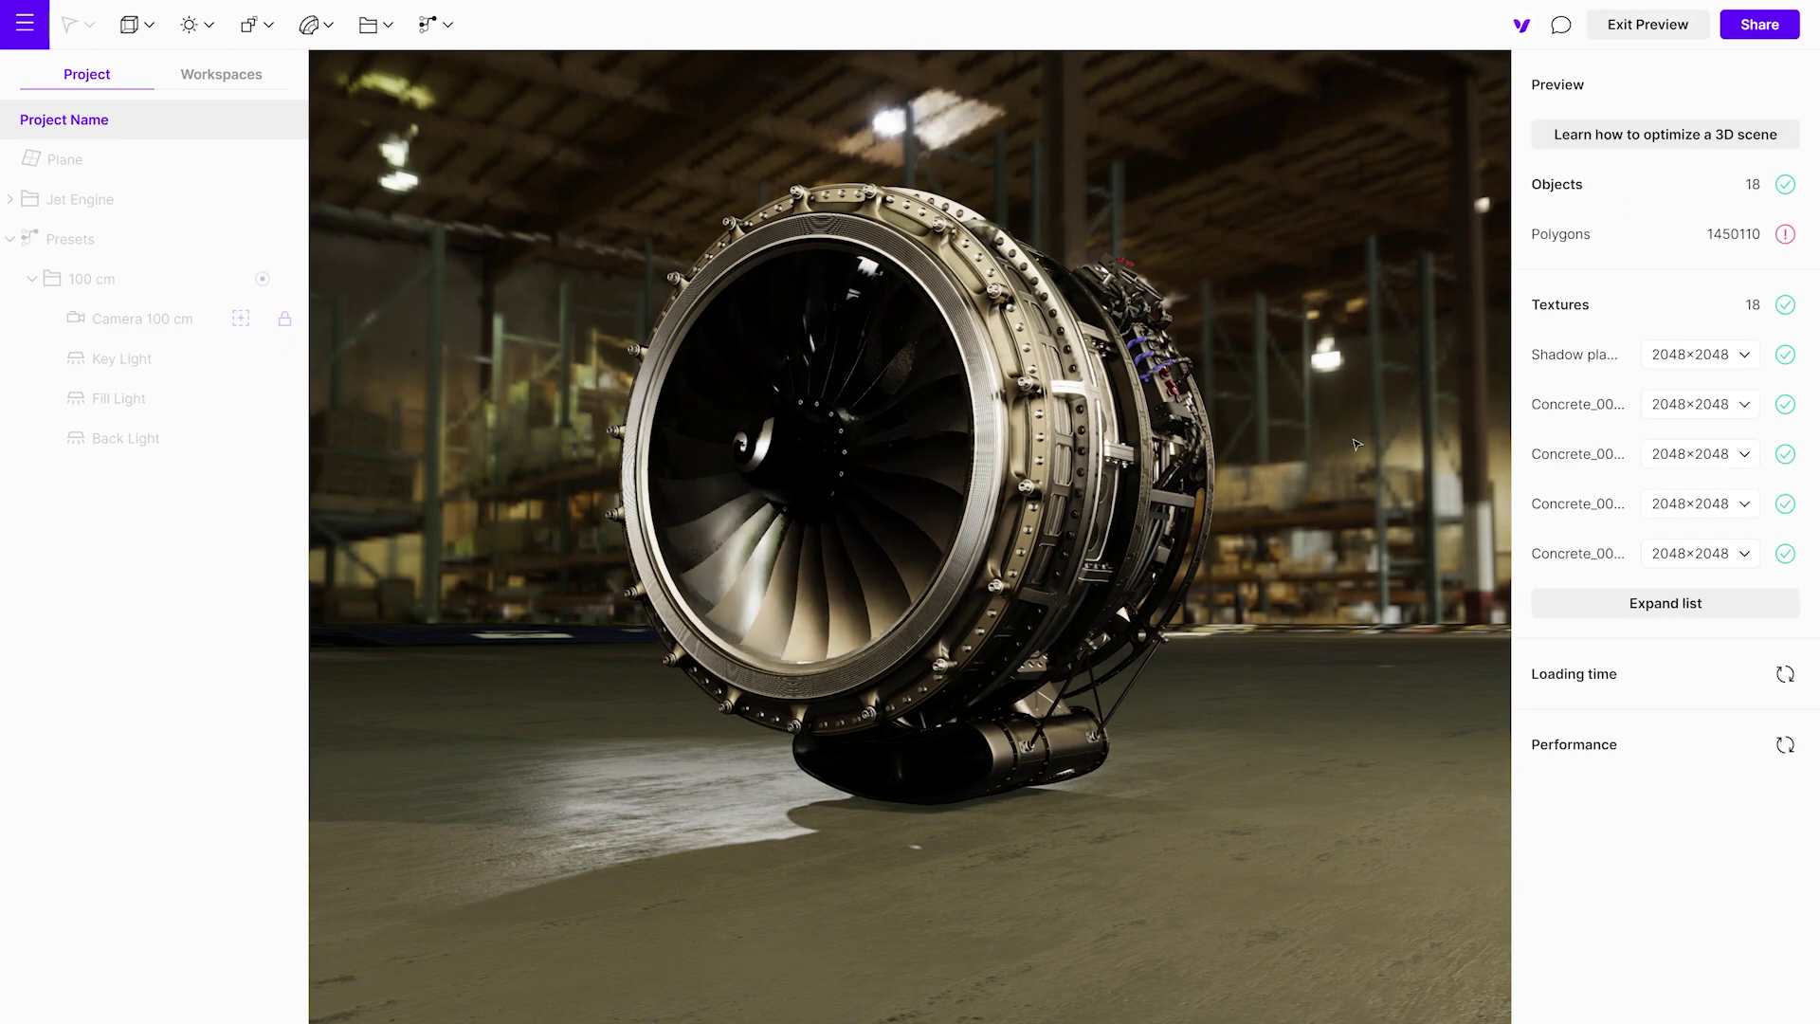